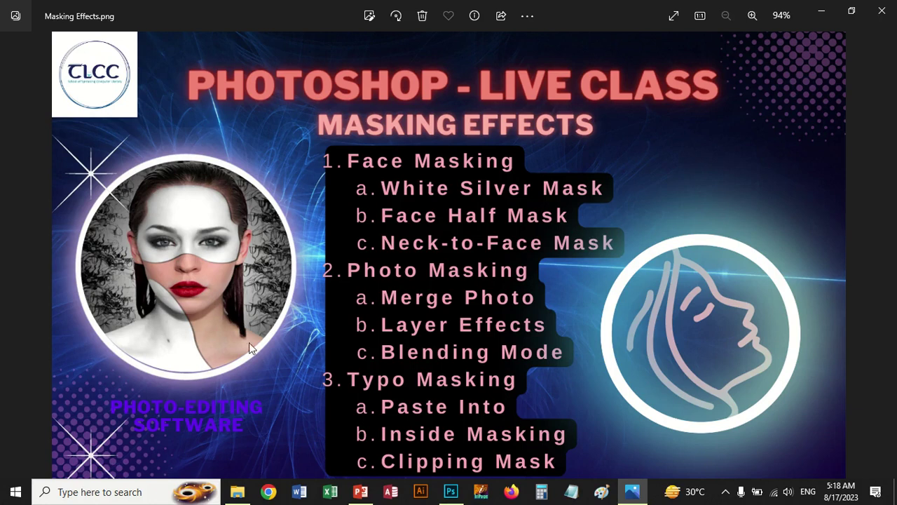
Step: Switch from the Photos viewer to Photoshop's Recent Files start screen
click(452, 494)
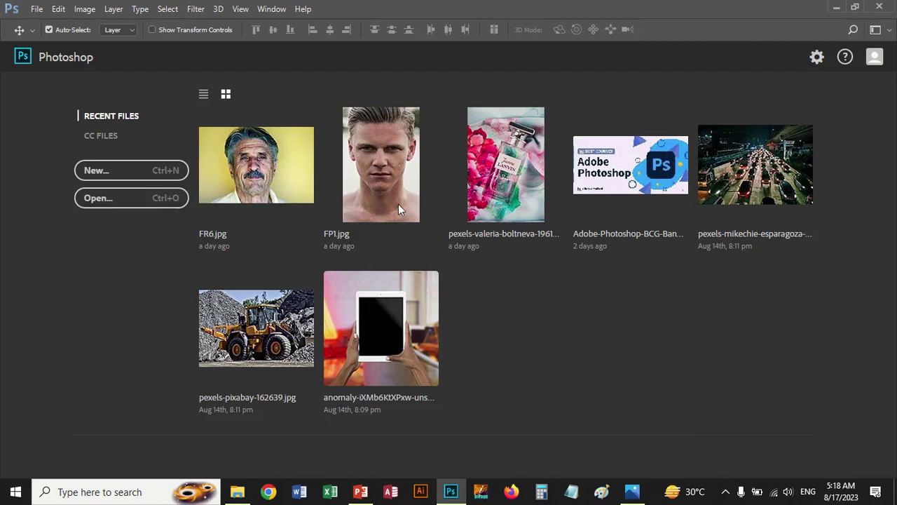
Step: Open pexels-heitor-verdi-2169434.jpg from Desktop > Photo Gallery 2023 > Faces
key(ctrl+o)
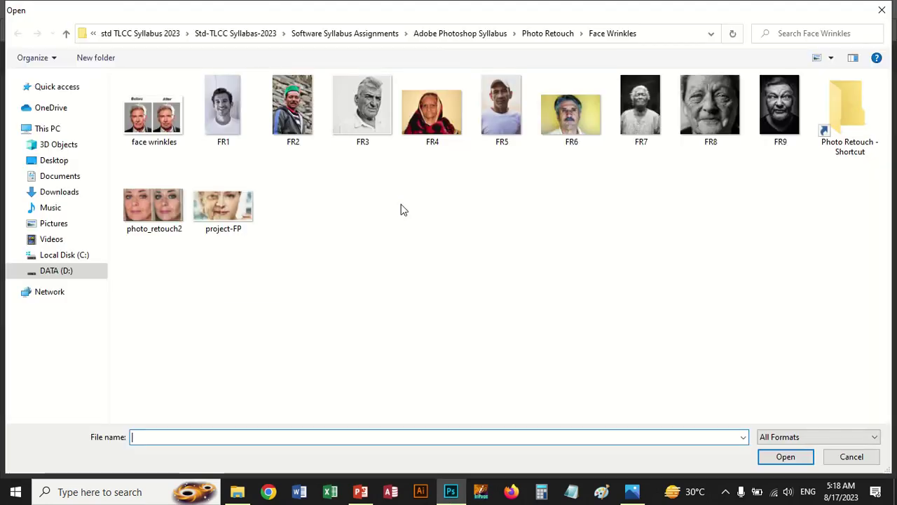
click(56, 161)
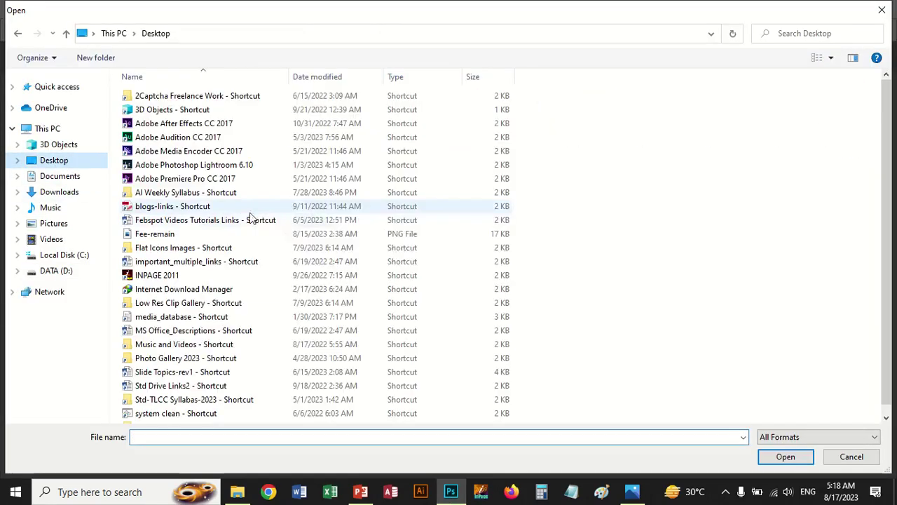
double_click(160, 359)
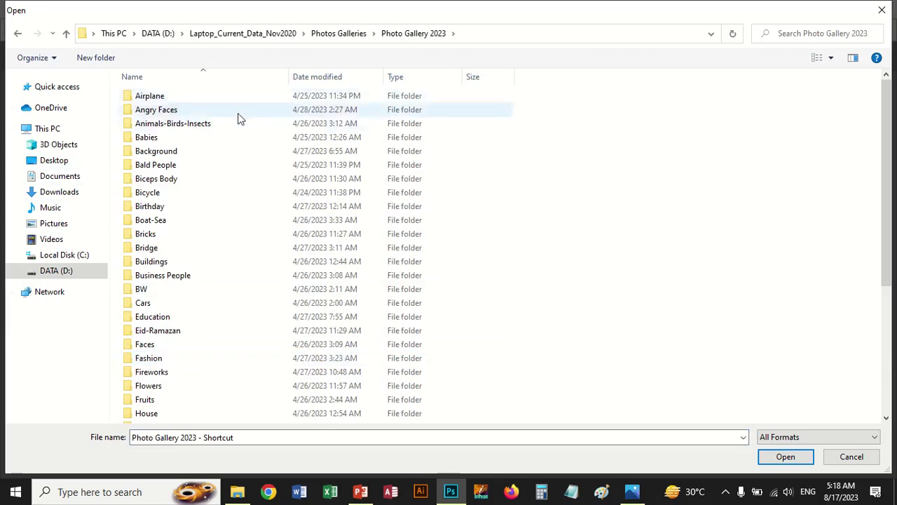
click(157, 182)
key(f)
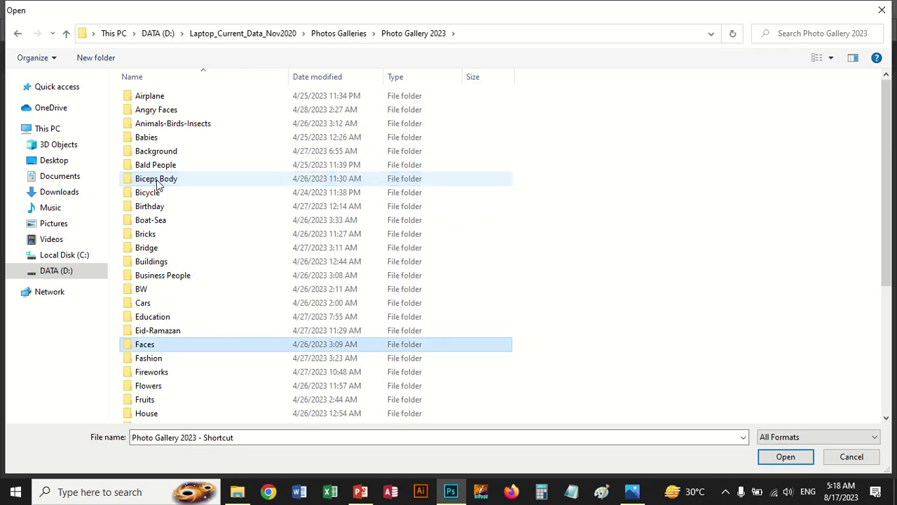
double_click(158, 341)
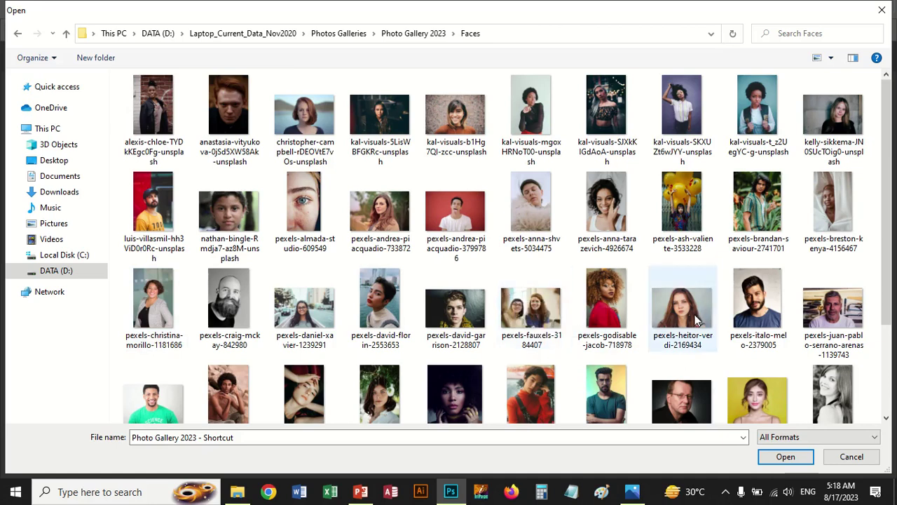
scroll(683, 322, down, 2)
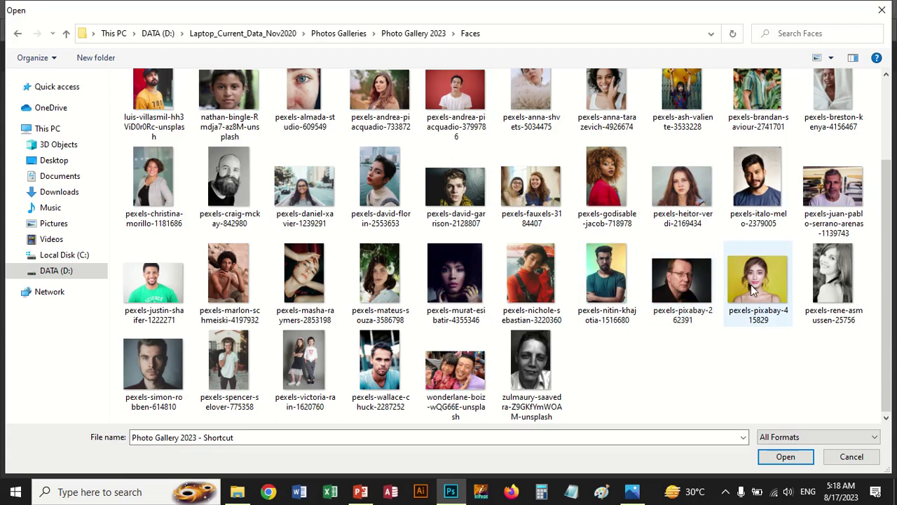
mouse_move(682, 309)
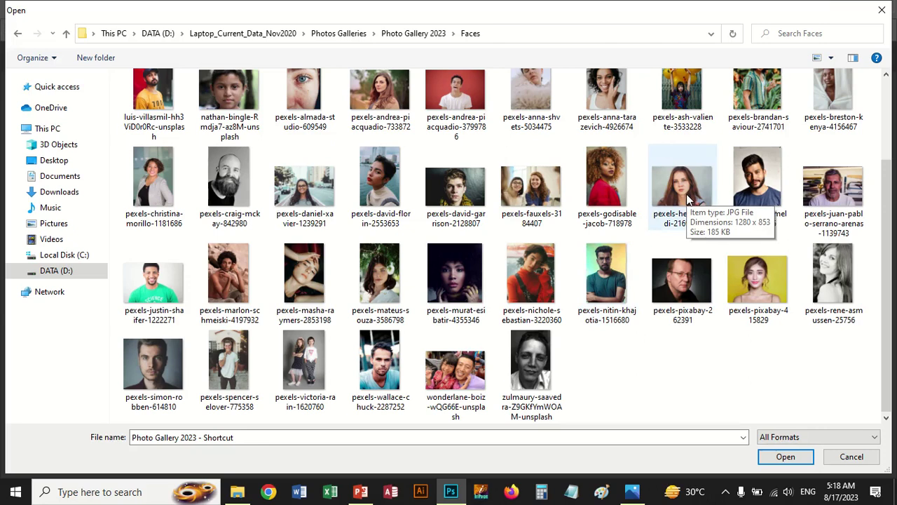
double_click(690, 197)
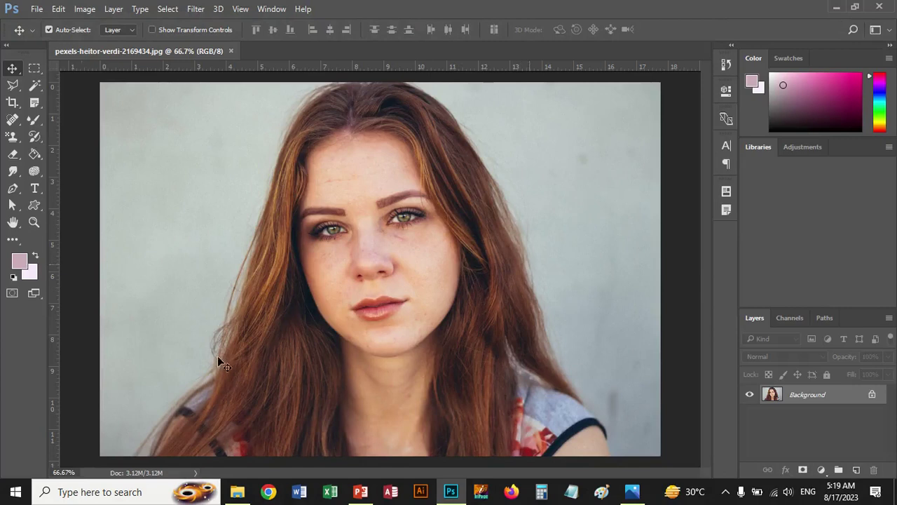
Step: Zoom the view to 100% on the woman's face
click(34, 222)
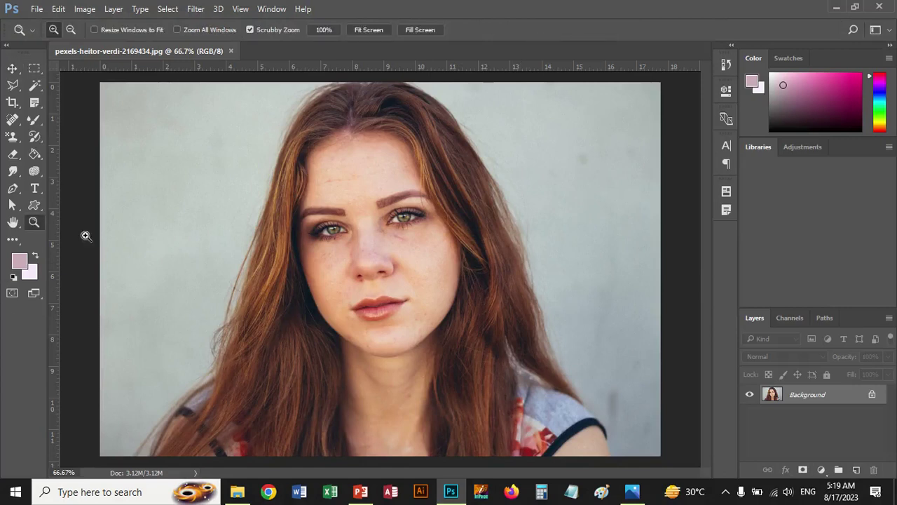
click(348, 275)
scroll(606, 270, up, 1)
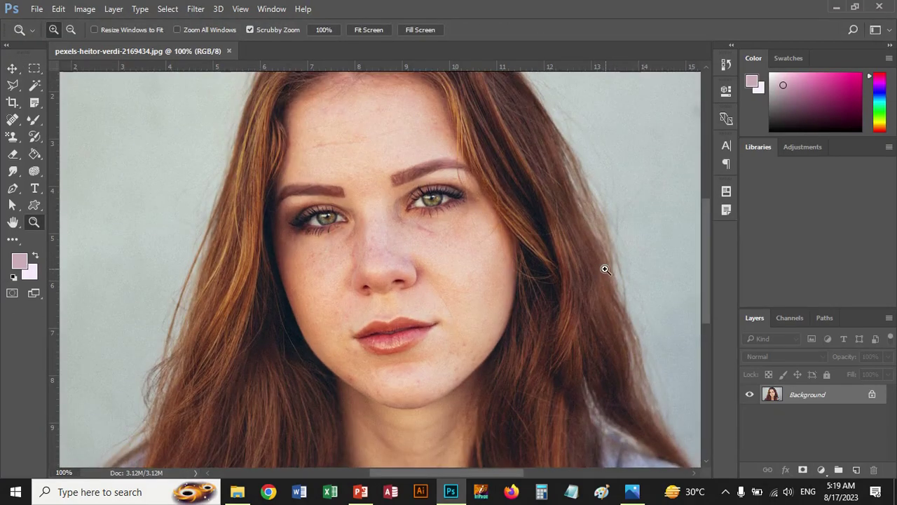
scroll(606, 270, up, 1)
scroll(605, 270, up, 1)
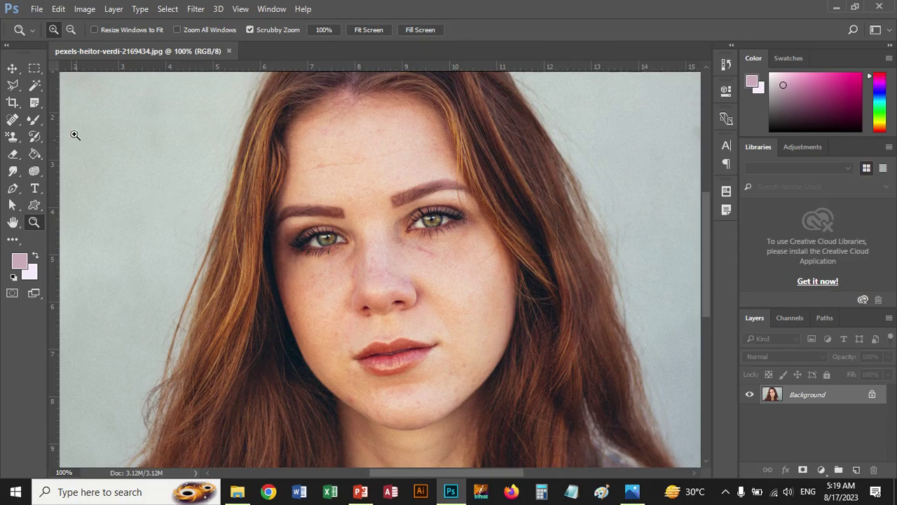
Step: Select the forehead, cheeks and chin with the Quick Selection tool
click(34, 85)
right_click(41, 87)
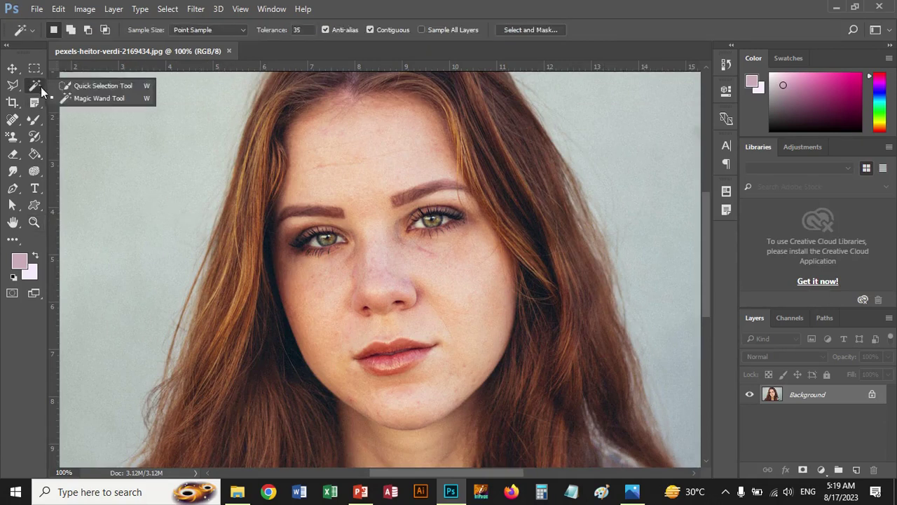
click(91, 86)
mouse_move(319, 144)
mouse_down()
mouse_move(303, 196)
mouse_move(338, 338)
mouse_up()
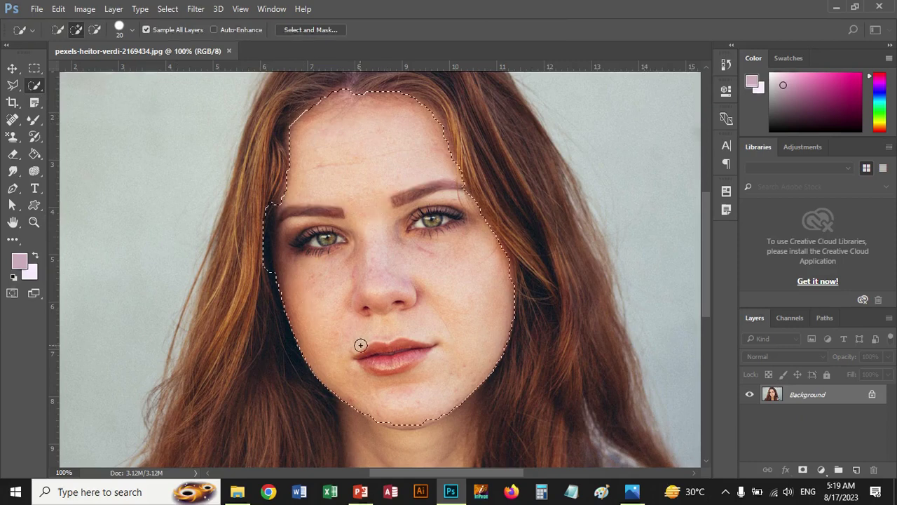
mouse_move(337, 339)
mouse_down()
mouse_move(513, 272)
mouse_move(385, 209)
mouse_move(267, 208)
mouse_move(264, 196)
mouse_move(260, 222)
mouse_move(240, 199)
mouse_move(256, 110)
mouse_move(239, 136)
mouse_move(282, 89)
mouse_move(298, 96)
mouse_move(338, 83)
mouse_up()
mouse_move(270, 103)
mouse_down()
mouse_move(246, 201)
mouse_move(255, 204)
mouse_move(253, 194)
mouse_move(255, 210)
mouse_move(266, 175)
mouse_move(257, 223)
mouse_up()
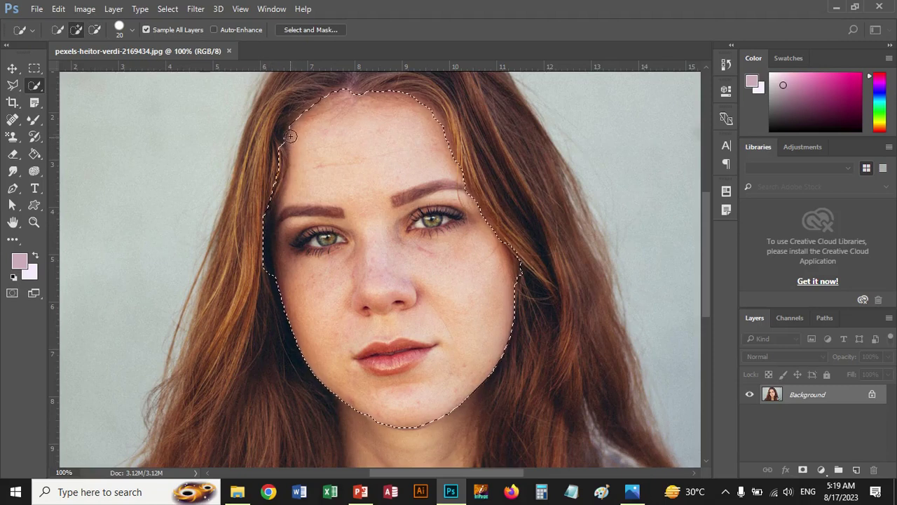
drag(274, 140, 266, 194)
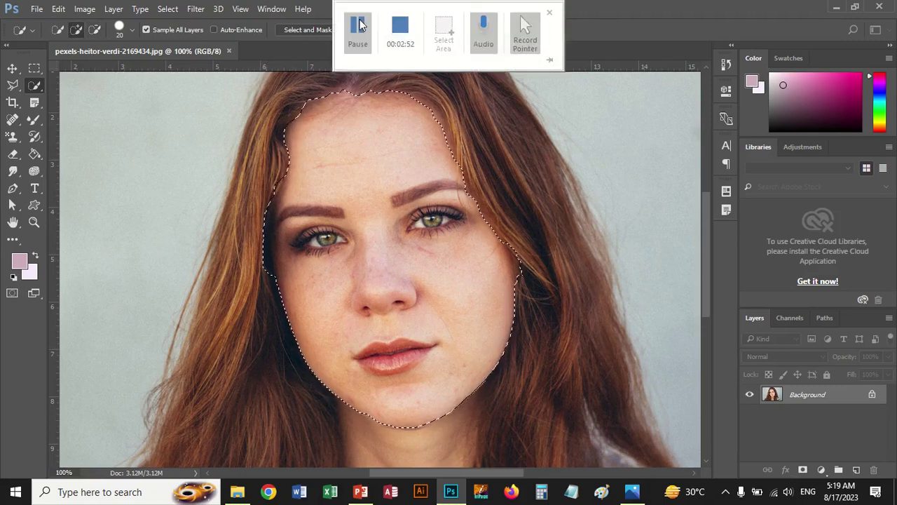
Step: Trim the selection at the hairline and copy the face to Layer 1
click(361, 26)
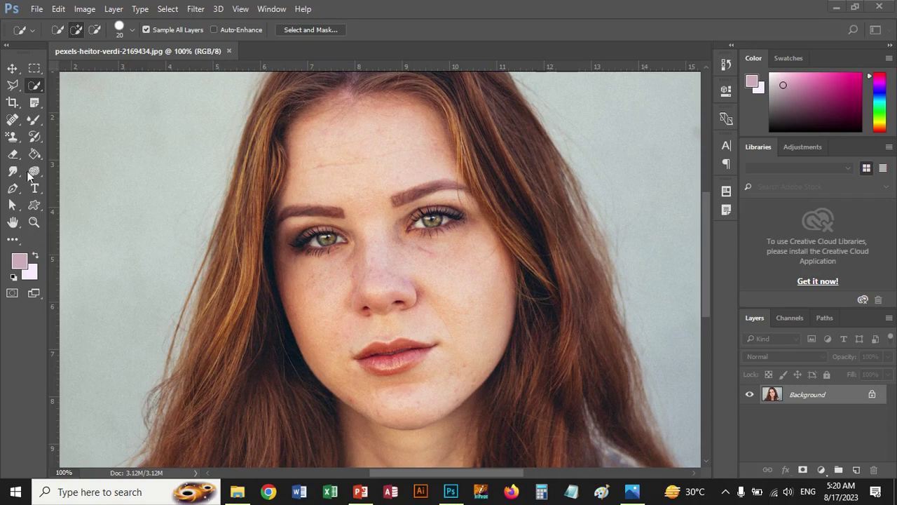
click(37, 87)
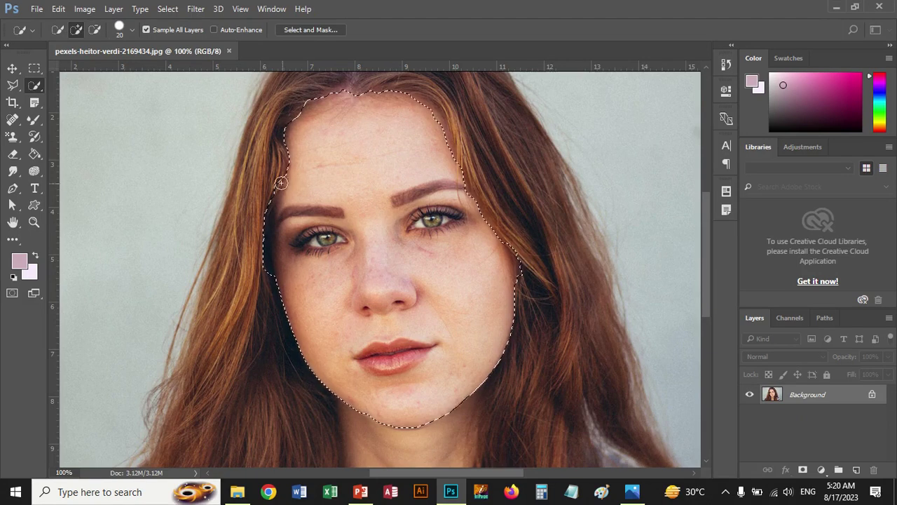
key(alt)
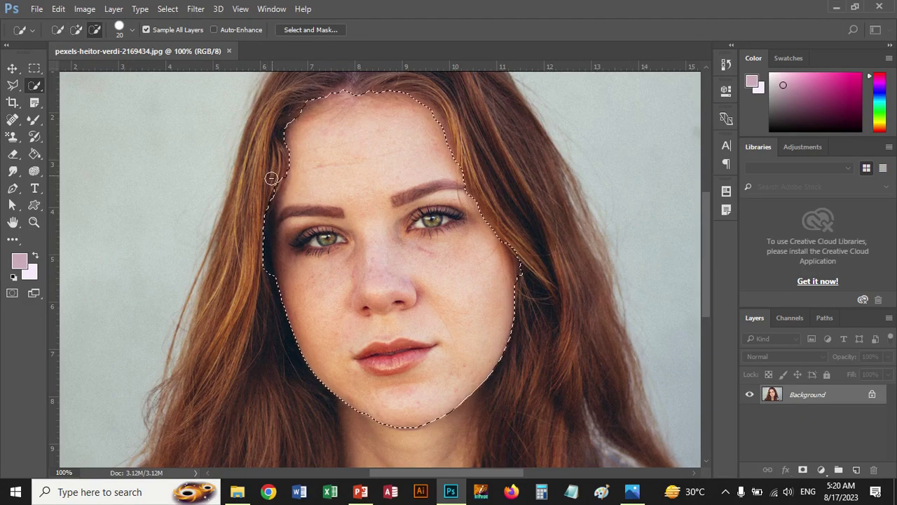
drag(274, 184, 267, 195)
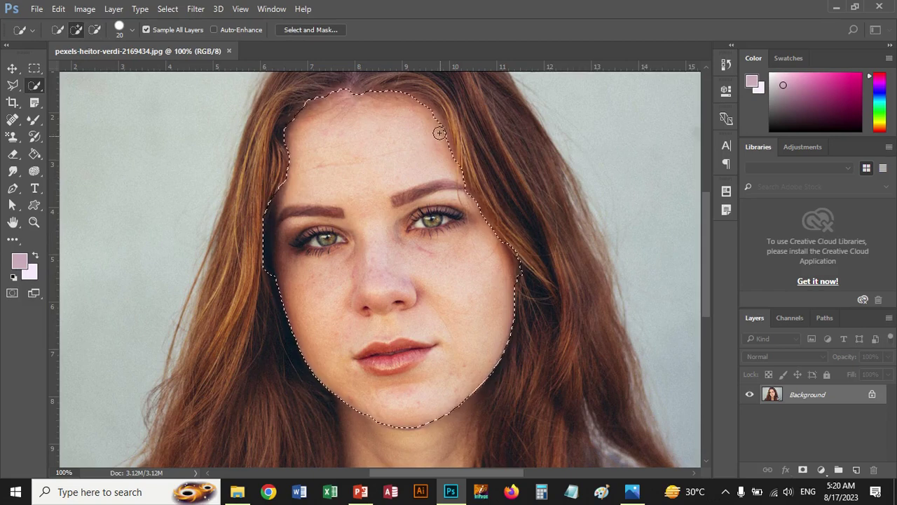
drag(436, 145, 422, 83)
key(alt)
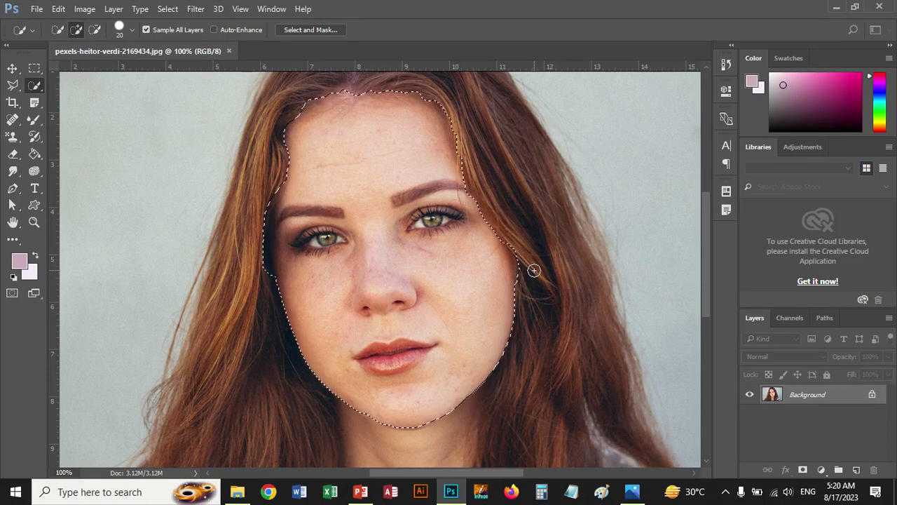
key(ctrl+j)
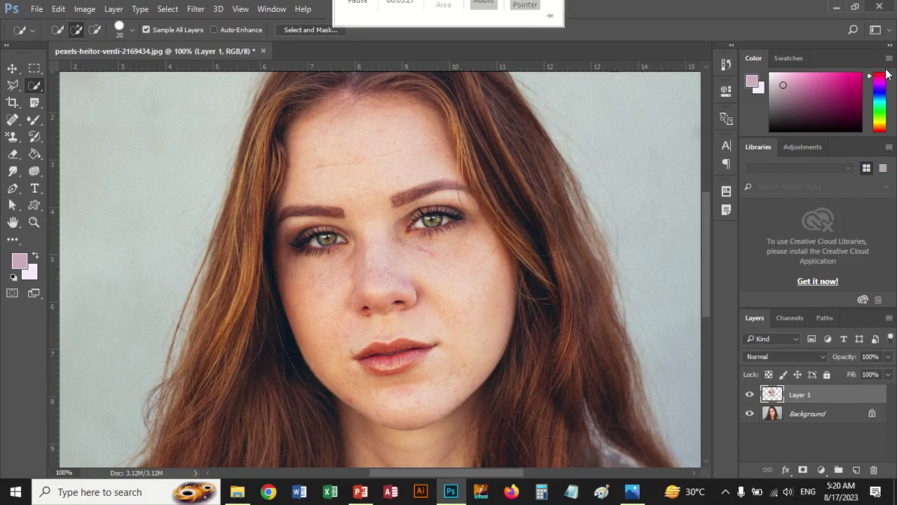
Step: Hide the Background layer and switch to the Pen tool
click(749, 413)
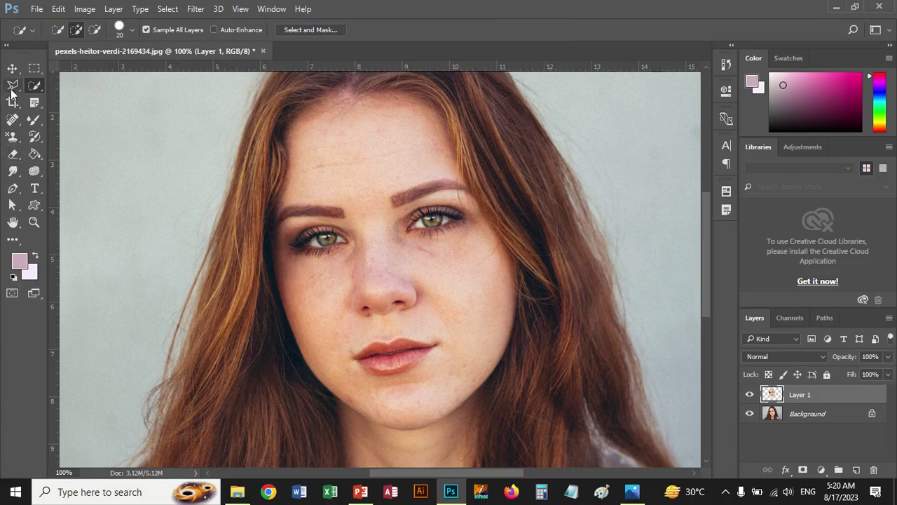
click(12, 188)
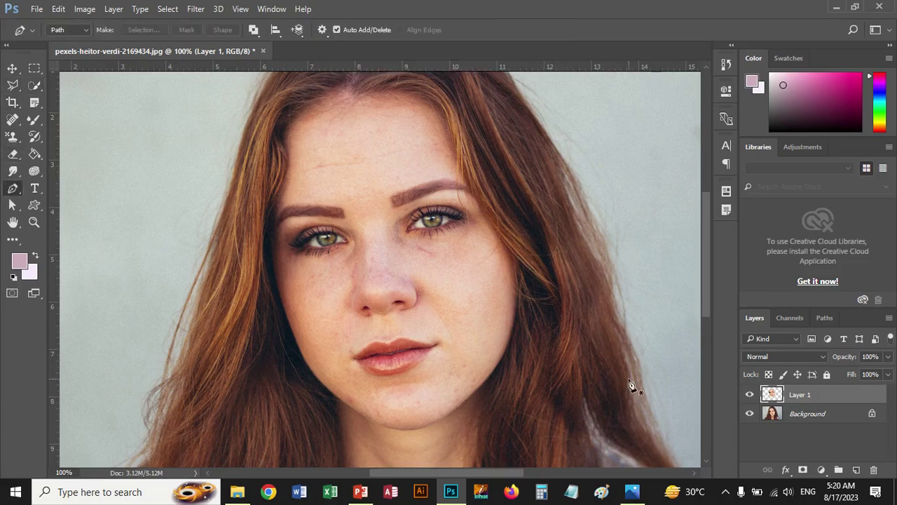
click(749, 415)
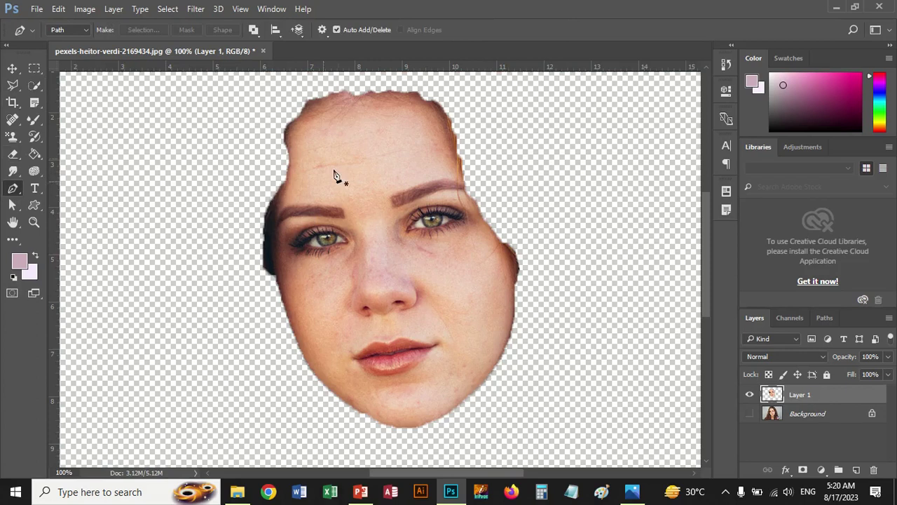
Step: Trace a trial pen path down the left forehead and cheek, then revert and restore Layer 1
click(343, 95)
click(334, 93)
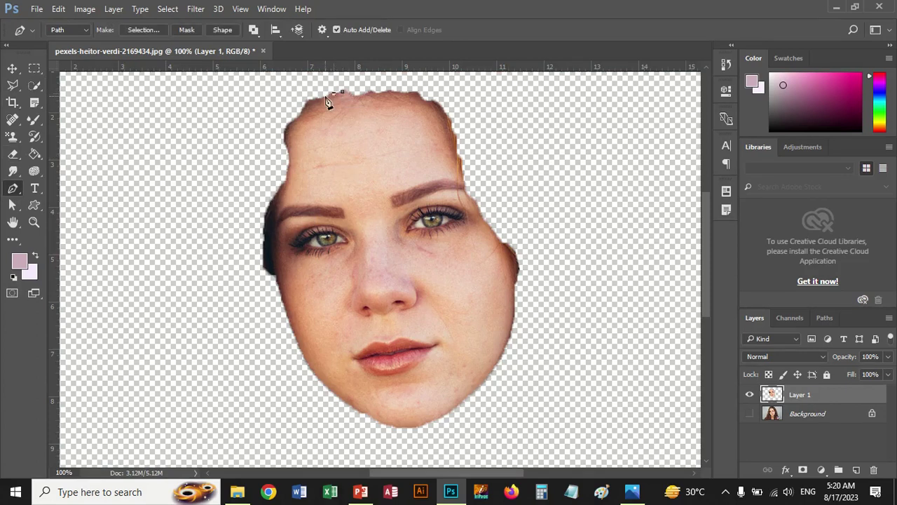
click(311, 101)
click(287, 127)
click(291, 150)
click(289, 169)
click(284, 185)
click(267, 219)
click(265, 244)
click(270, 271)
key(F12)
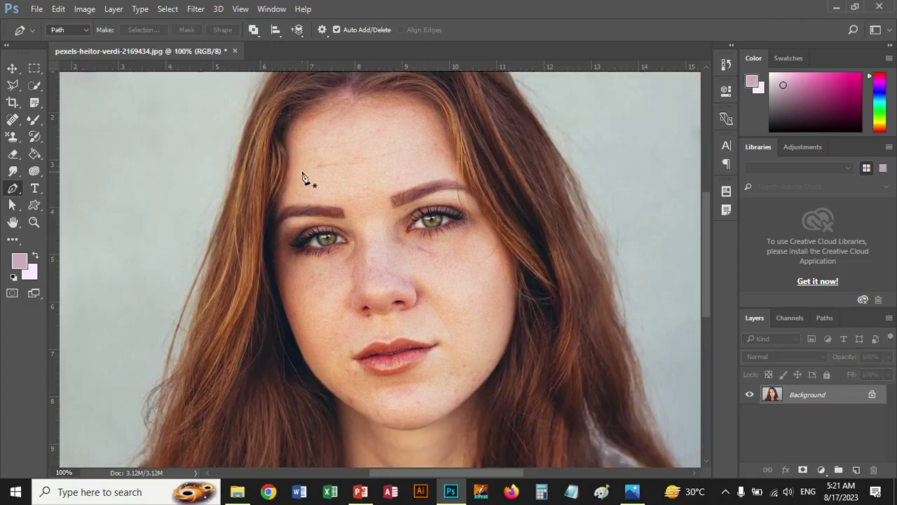
key(ctrl+z)
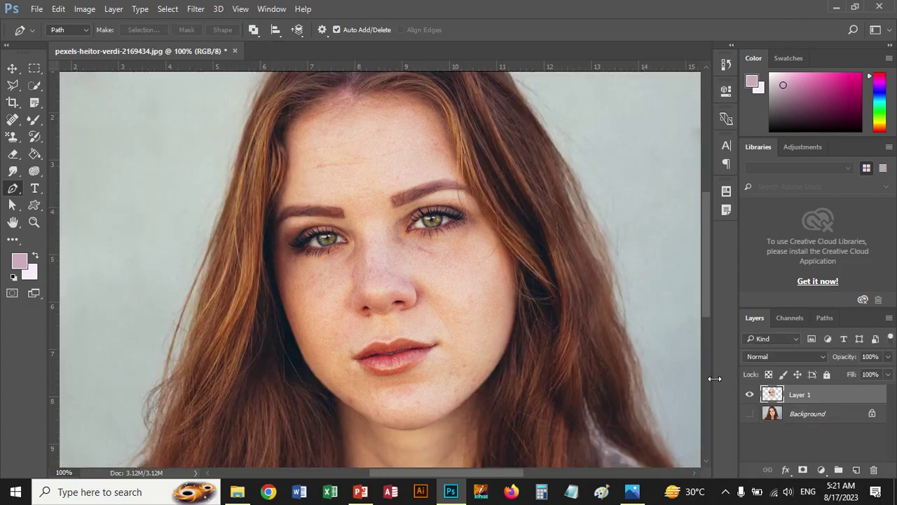
Step: Begin a new pen path at the forehead and run it down the left face toward the nose
click(348, 97)
click(342, 92)
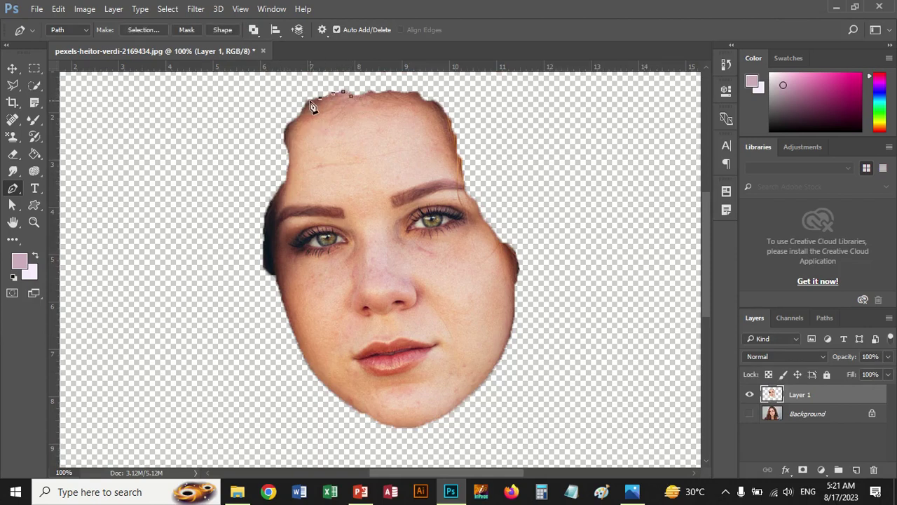
click(309, 100)
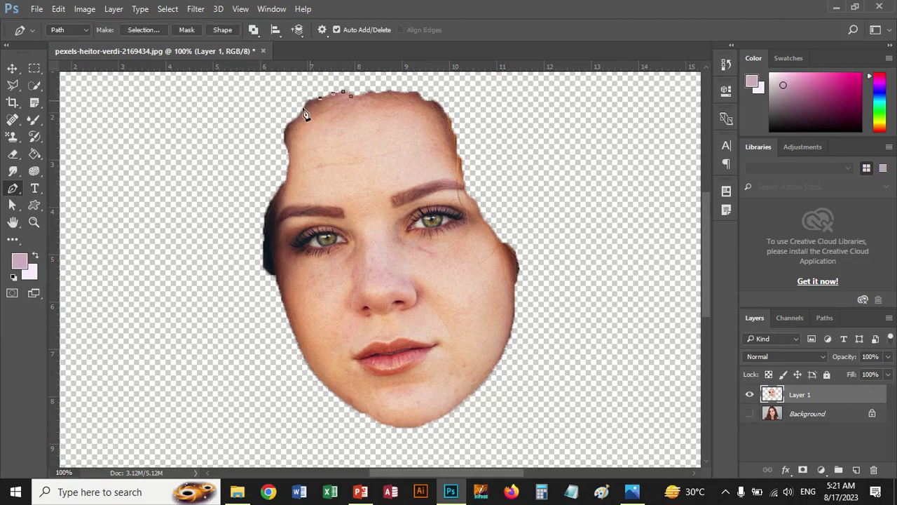
click(287, 146)
click(288, 160)
click(274, 197)
click(273, 214)
drag(272, 237, 276, 282)
drag(288, 313, 293, 324)
drag(381, 278, 405, 282)
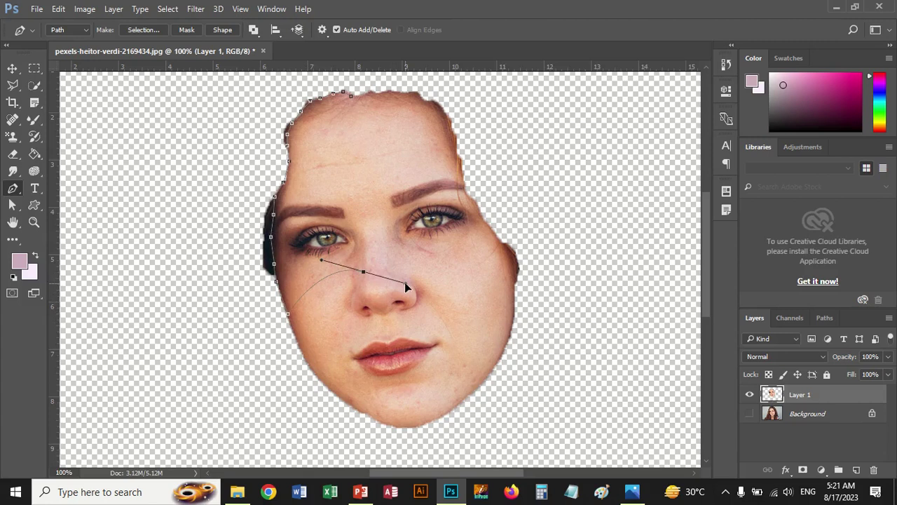
Step: Continue the path past the nose and up the right cheek and temple
click(453, 292)
drag(470, 296, 488, 287)
drag(500, 241, 503, 231)
alt+click(501, 242)
click(478, 208)
click(466, 191)
click(463, 176)
Step: Close the path across the top of the head and copy the upper face to Layer 2
click(454, 139)
click(450, 126)
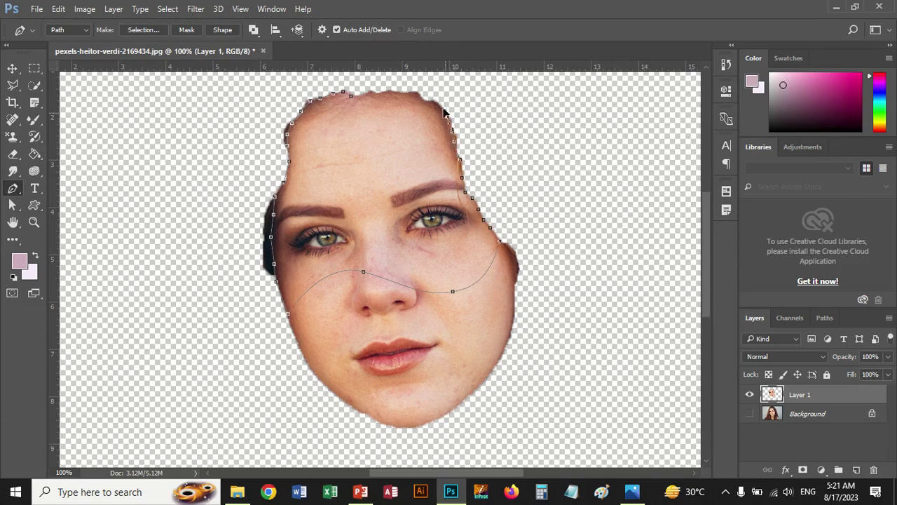
click(431, 104)
click(385, 92)
click(353, 99)
key(ctrl+Return)
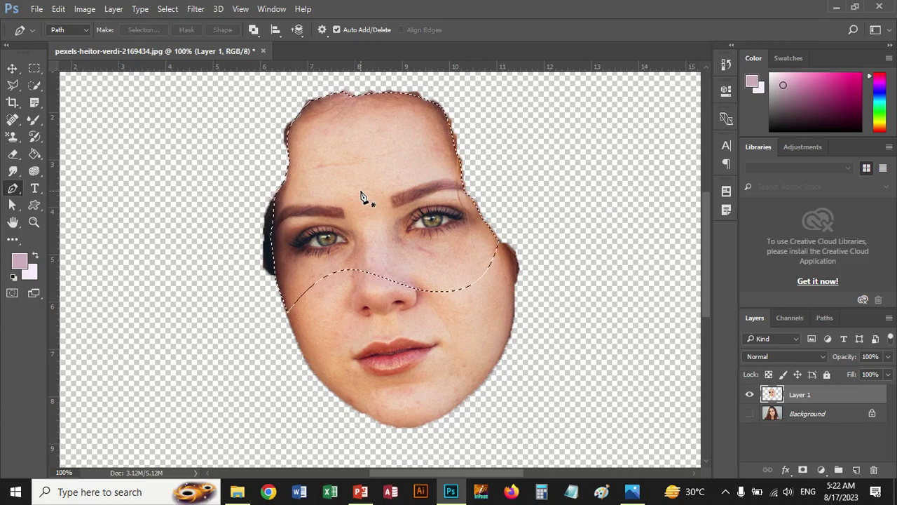
key(ctrl+j)
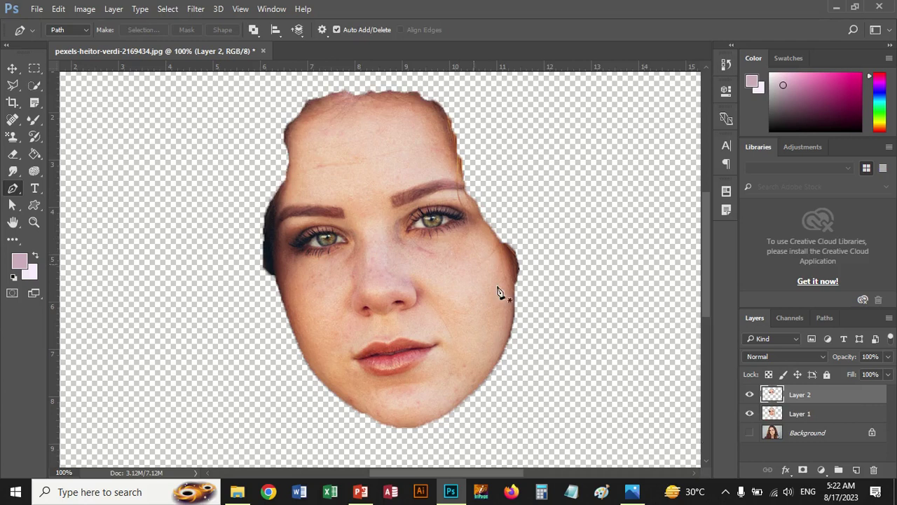
Step: Toggle Layer 1 to check the cutout and desaturate Layer 2 with Shift+Ctrl+U
click(749, 414)
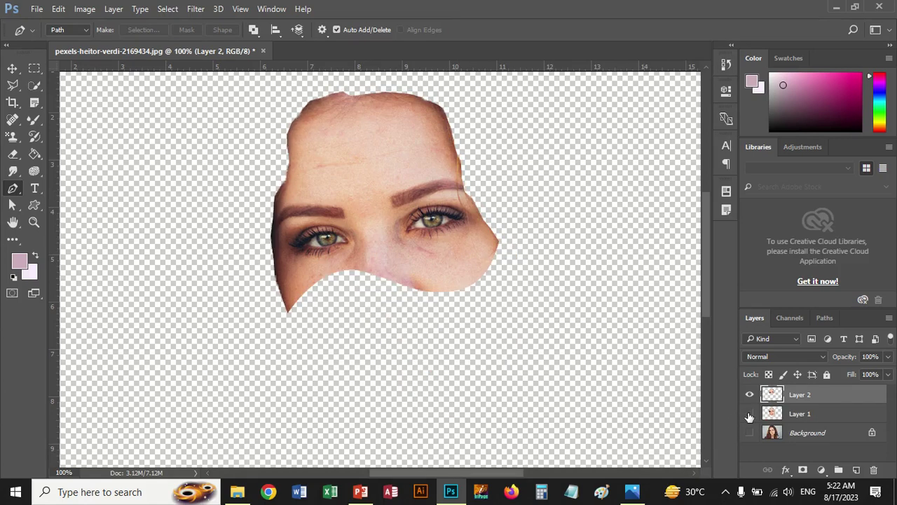
click(749, 415)
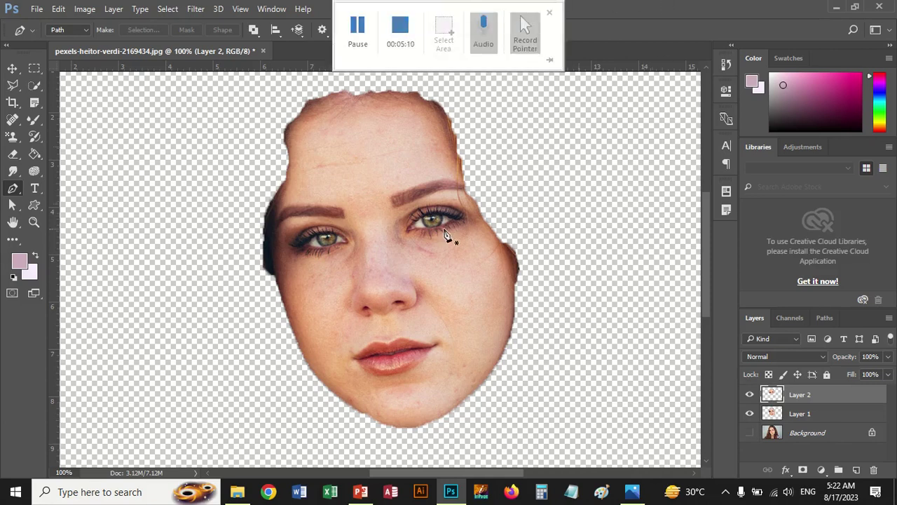
click(750, 414)
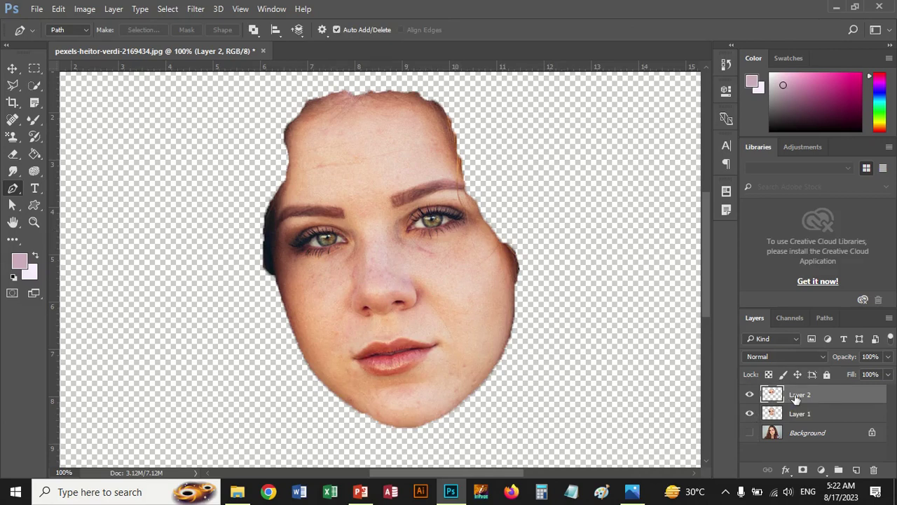
key(ctrl+shift+u)
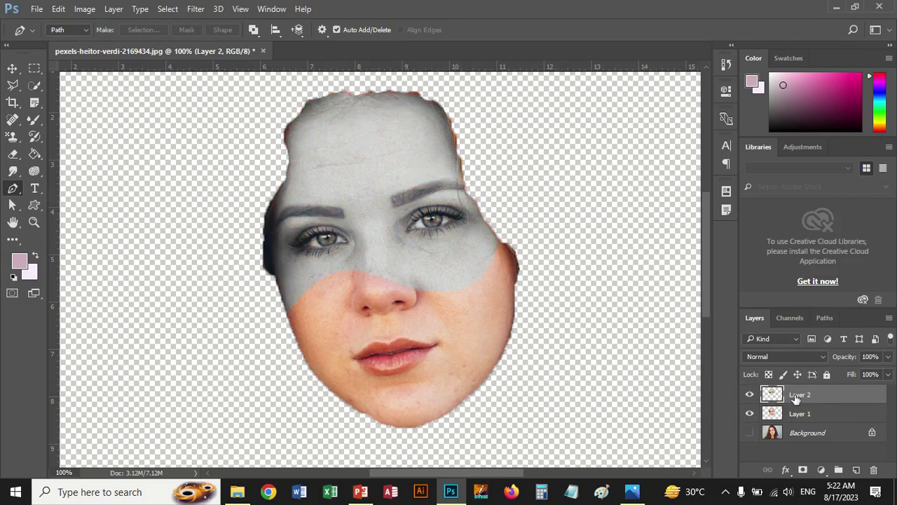
Step: Browse the Image menu without applying anything, then show the Background layer again
click(114, 9)
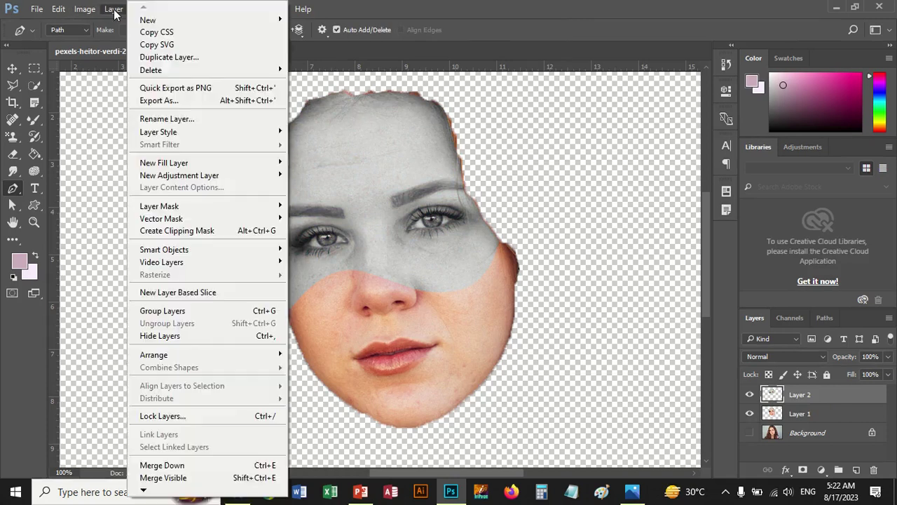
click(89, 9)
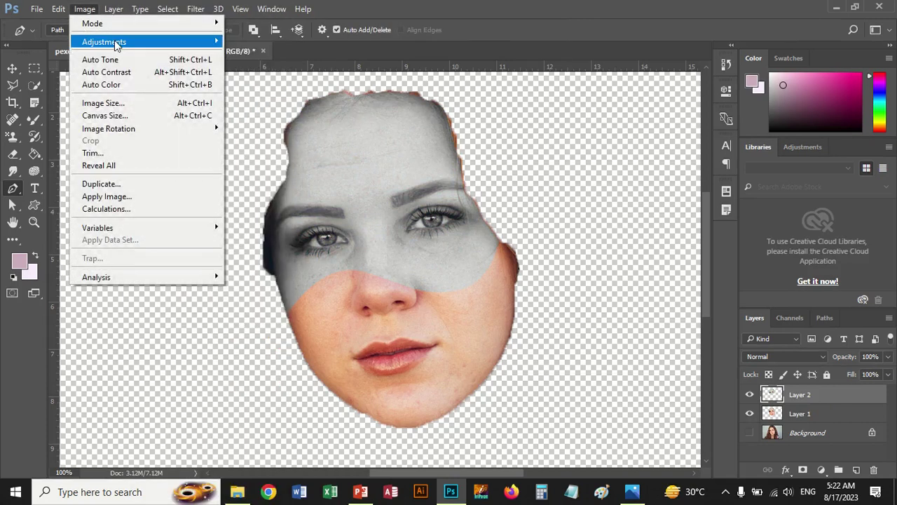
mouse_move(104, 42)
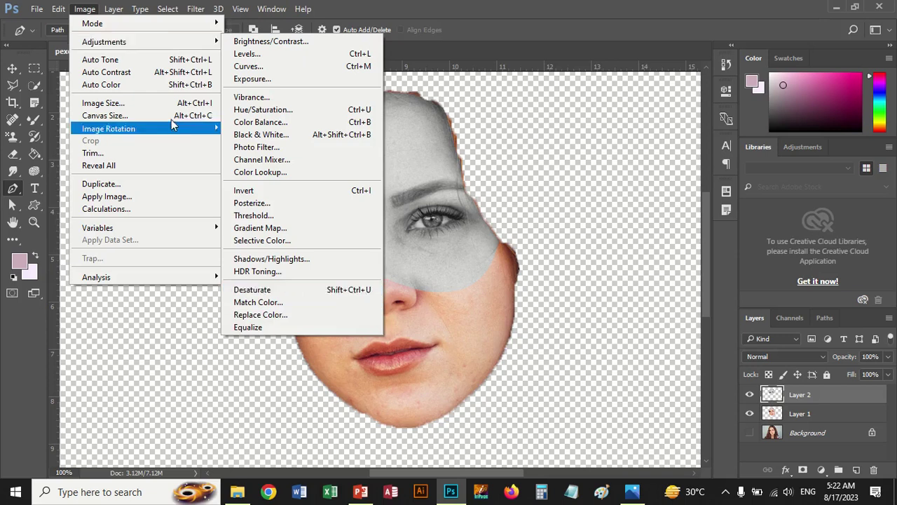
click(84, 9)
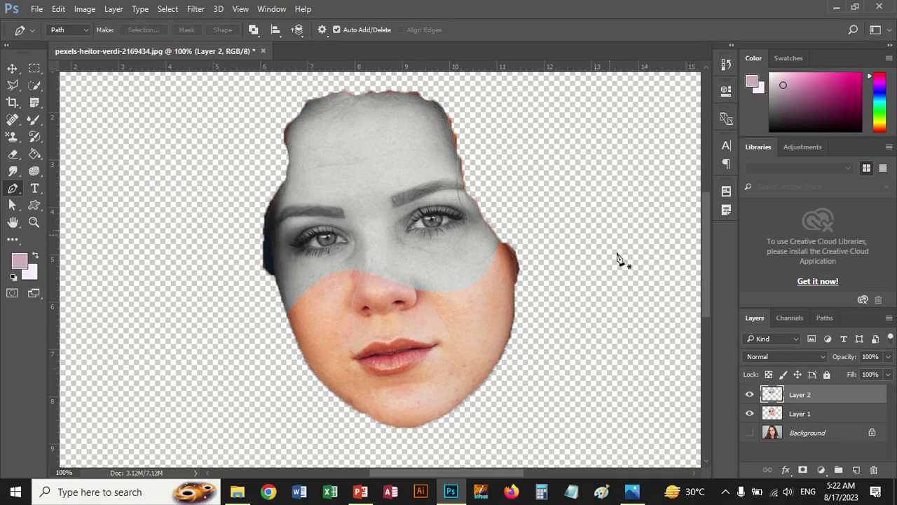
click(750, 433)
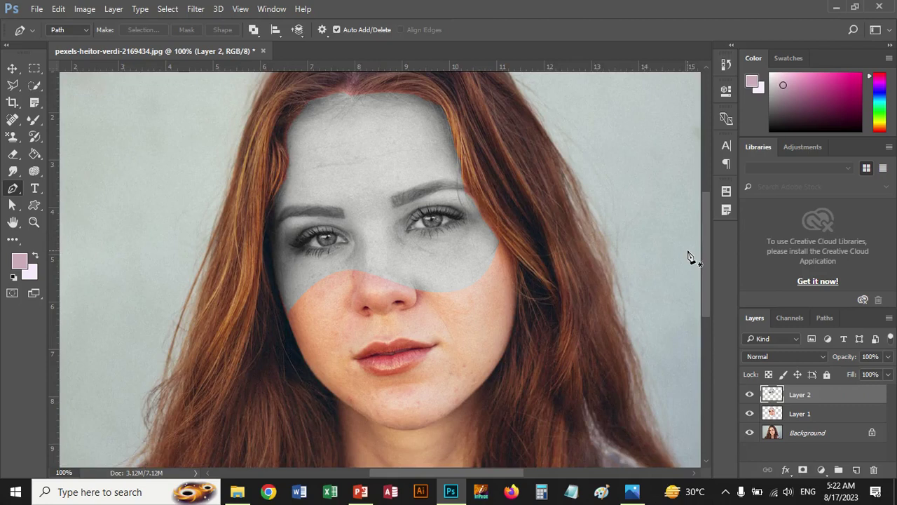
Step: Apply Levels to Layer 2 with input 7 / 1.43 / 202 and output 8 / 246
key(ctrl+l)
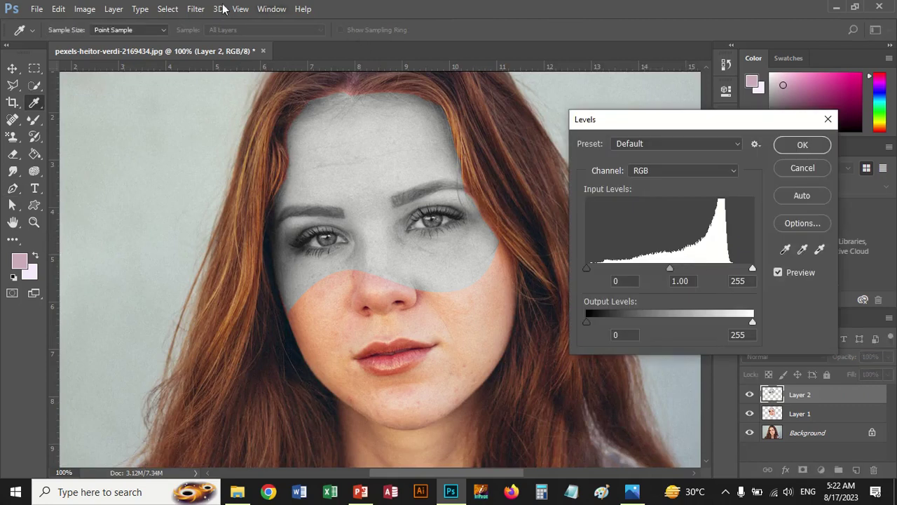
click(85, 9)
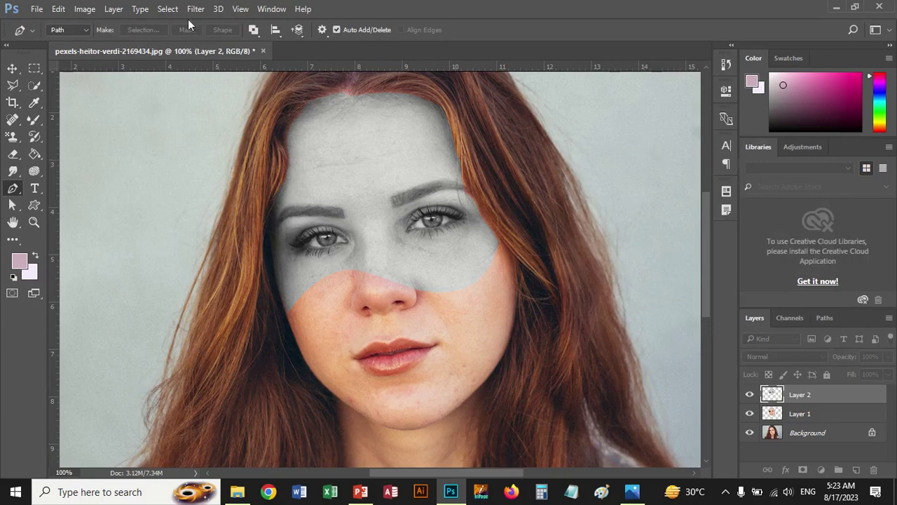
click(91, 9)
mouse_move(104, 42)
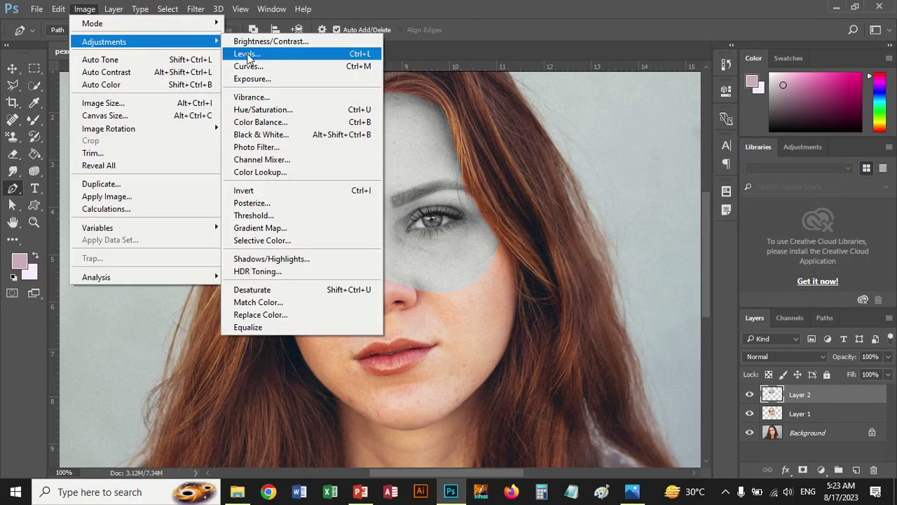
click(247, 59)
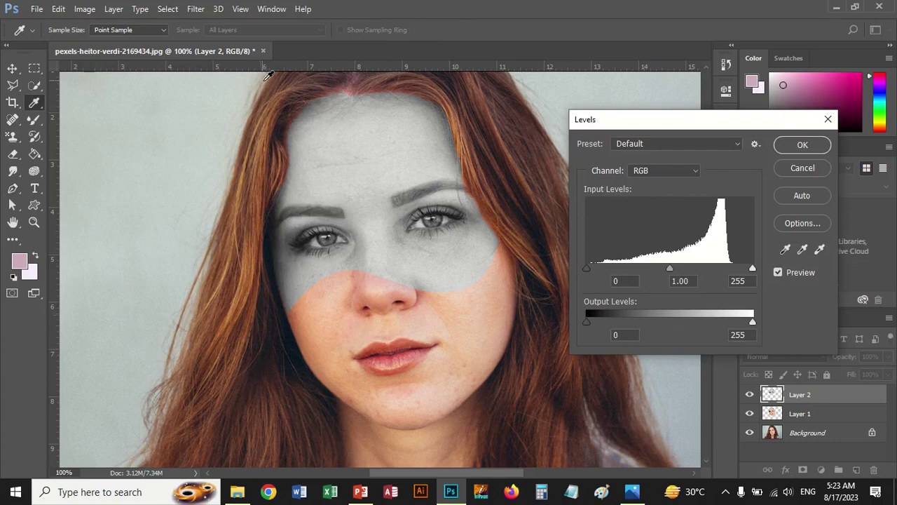
mouse_move(670, 268)
mouse_down()
mouse_move(684, 270)
mouse_move(648, 269)
mouse_up()
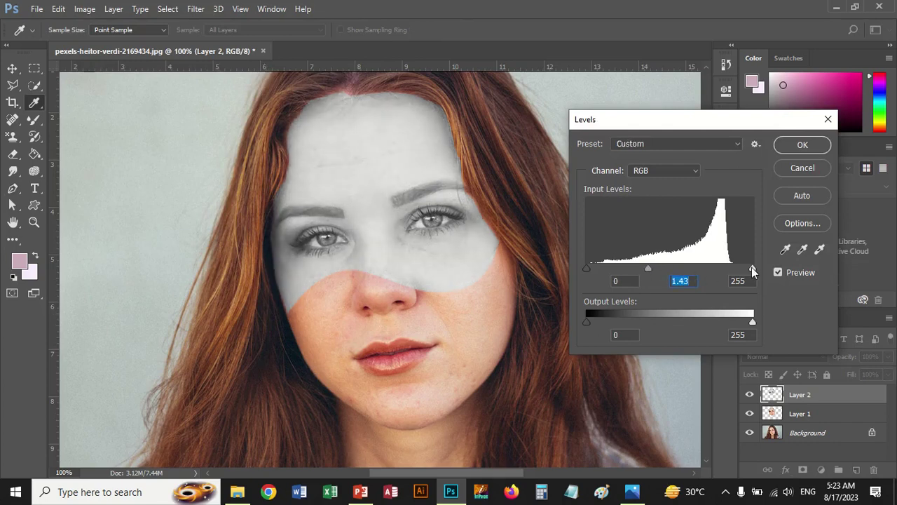
drag(753, 269, 718, 269)
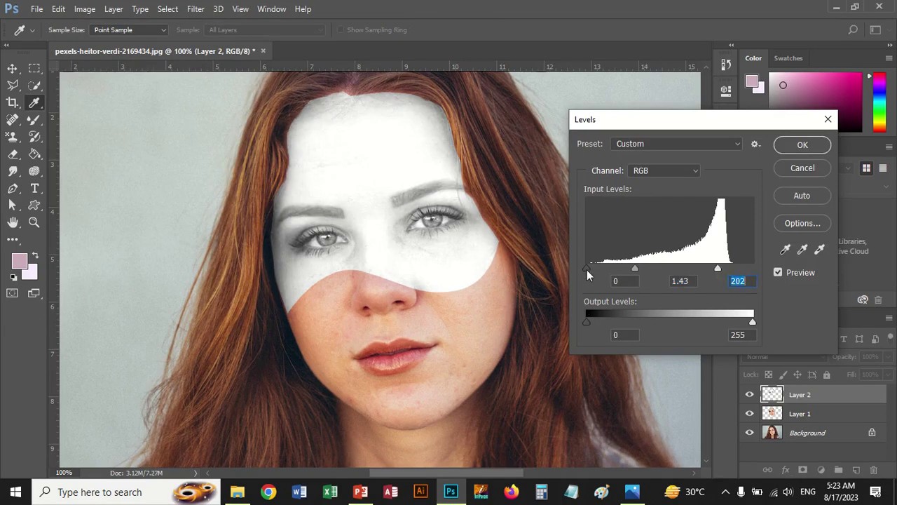
drag(586, 269, 592, 267)
drag(587, 321, 597, 322)
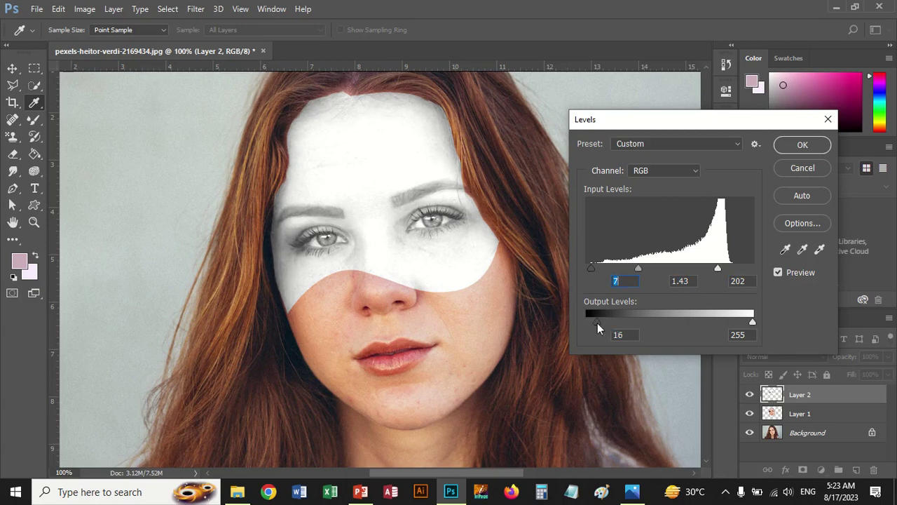
drag(753, 322, 746, 322)
drag(592, 322, 591, 321)
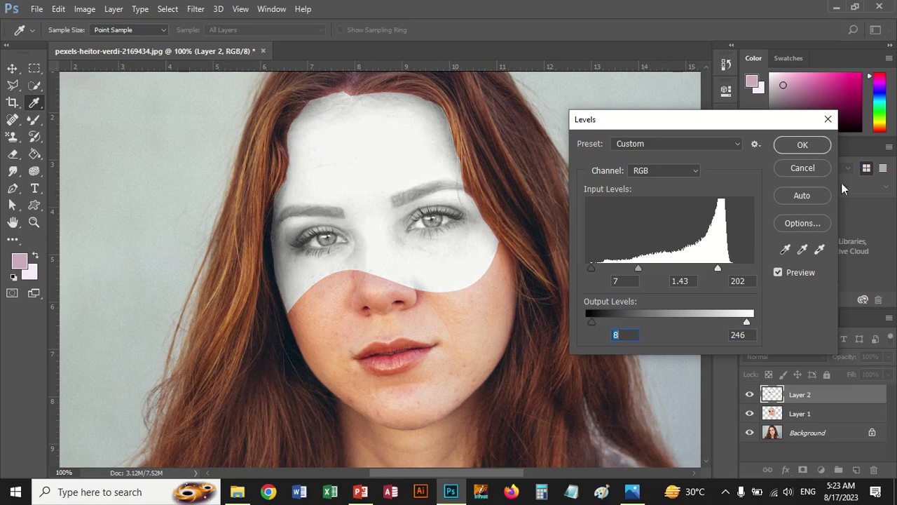
click(804, 148)
key(p)
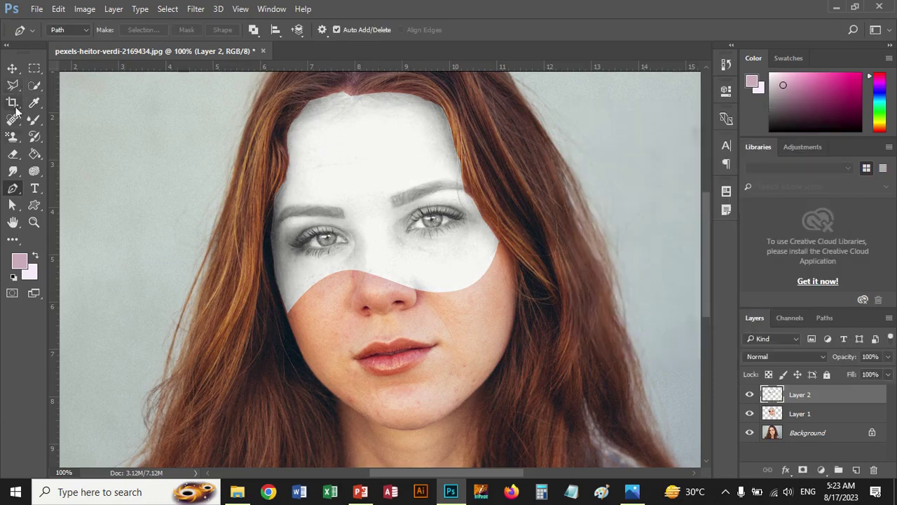
Step: Erase the white mask's top edge along the hairline, undoing one bad stroke
click(14, 154)
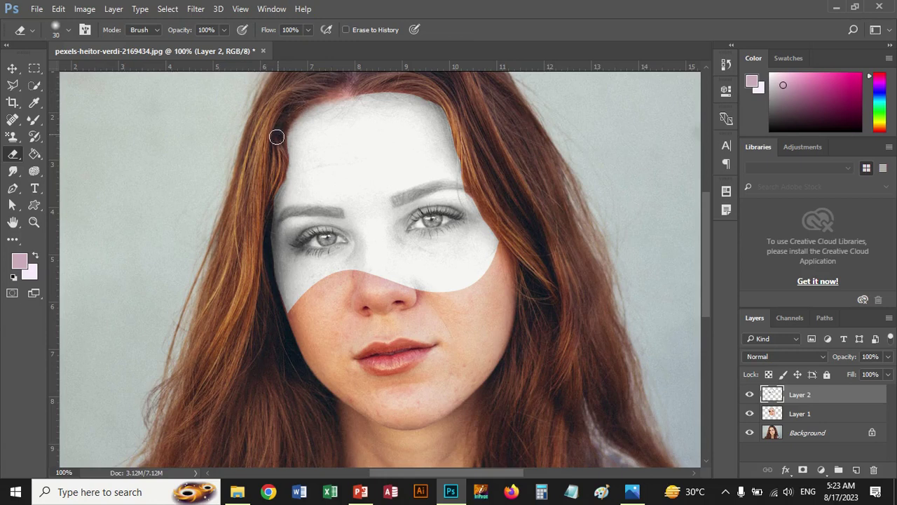
drag(384, 84, 437, 102)
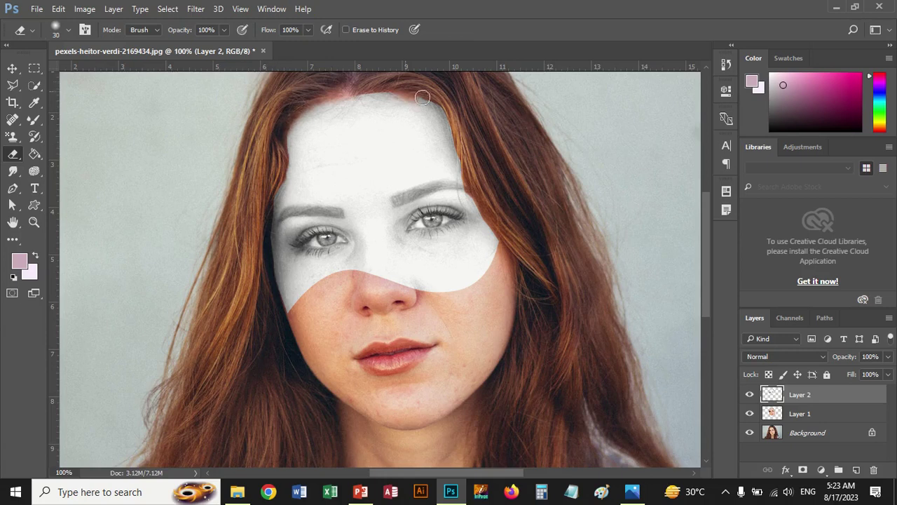
key(ctrl+z)
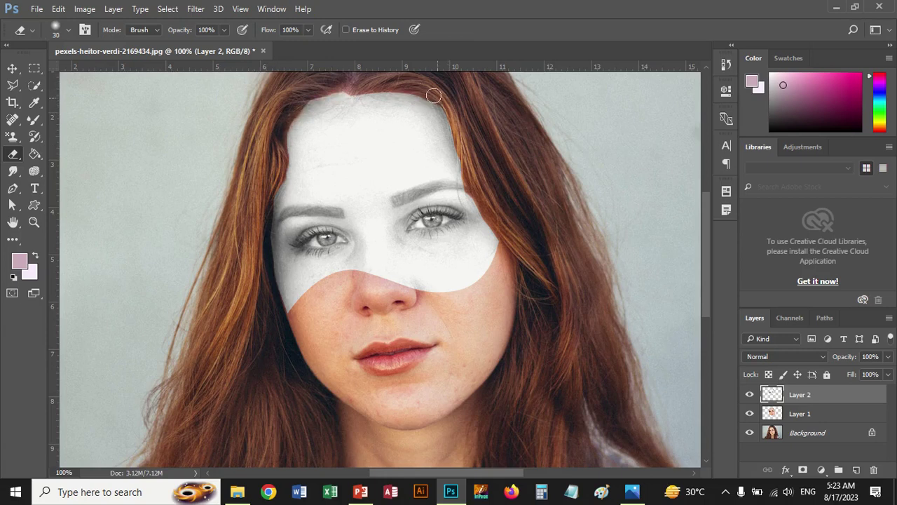
drag(356, 86, 259, 138)
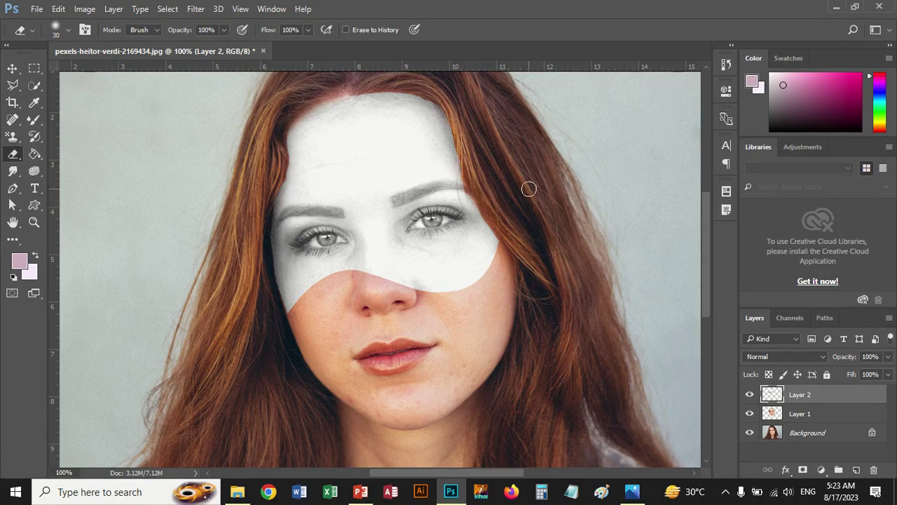
Step: Give Layer 2 a Drop Shadow: 75% opacity, 137° angle, 10 px distance, 10% spread, 21 px size
double_click(831, 395)
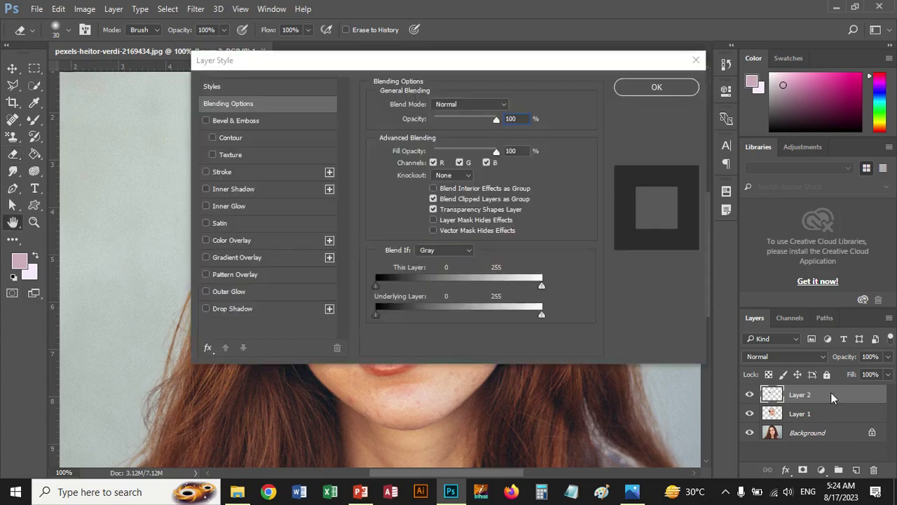
drag(431, 62, 742, 38)
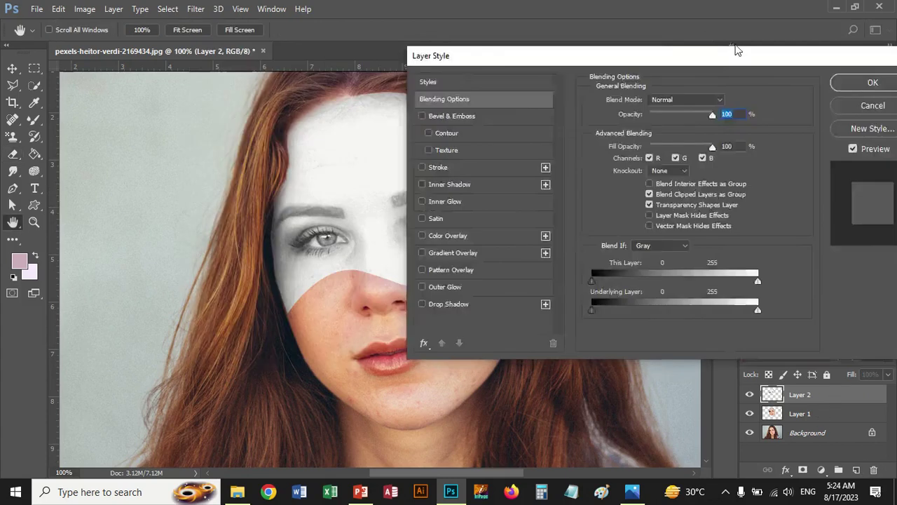
click(516, 285)
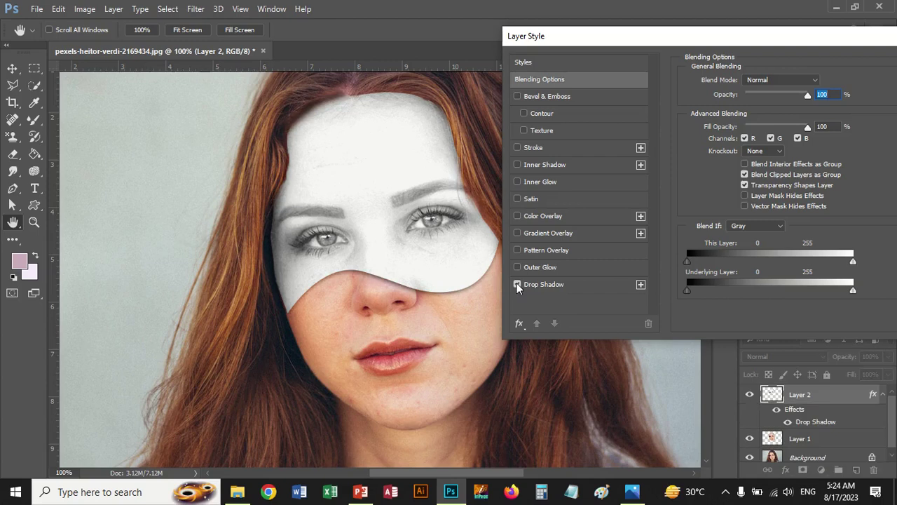
click(531, 285)
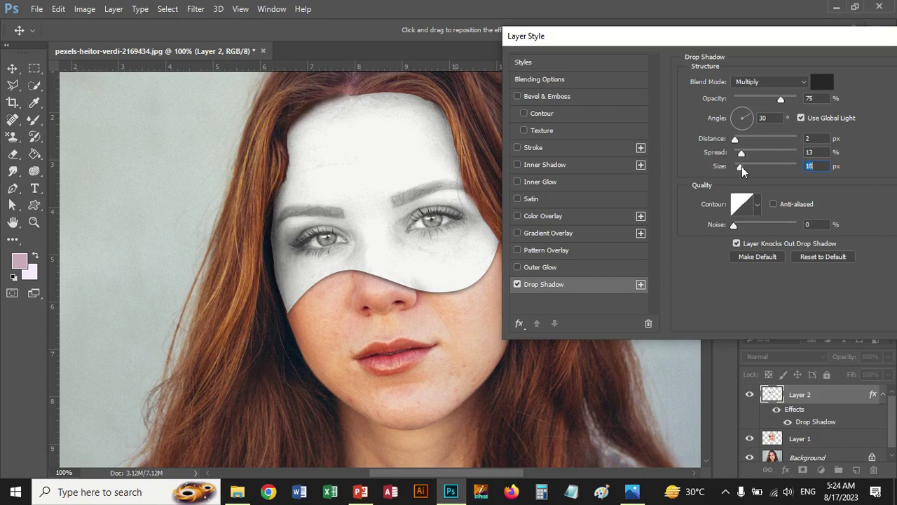
drag(742, 166, 746, 170)
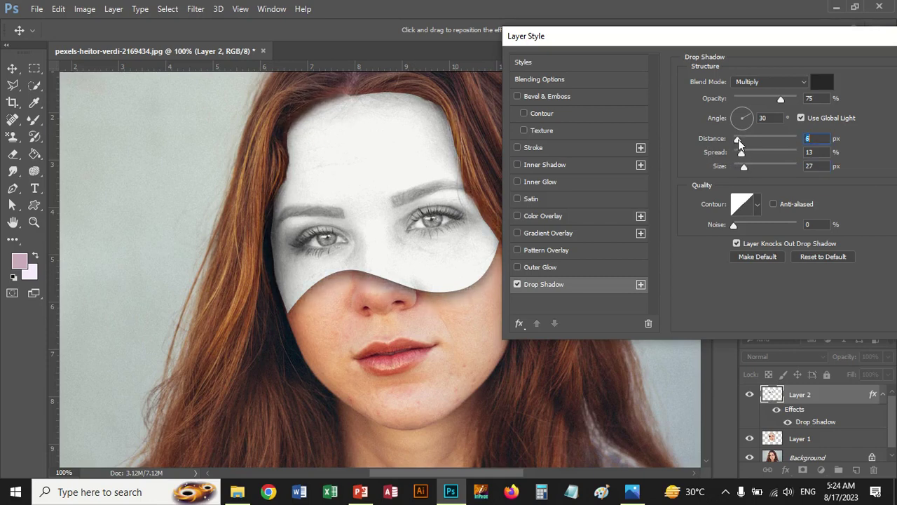
drag(734, 140, 743, 166)
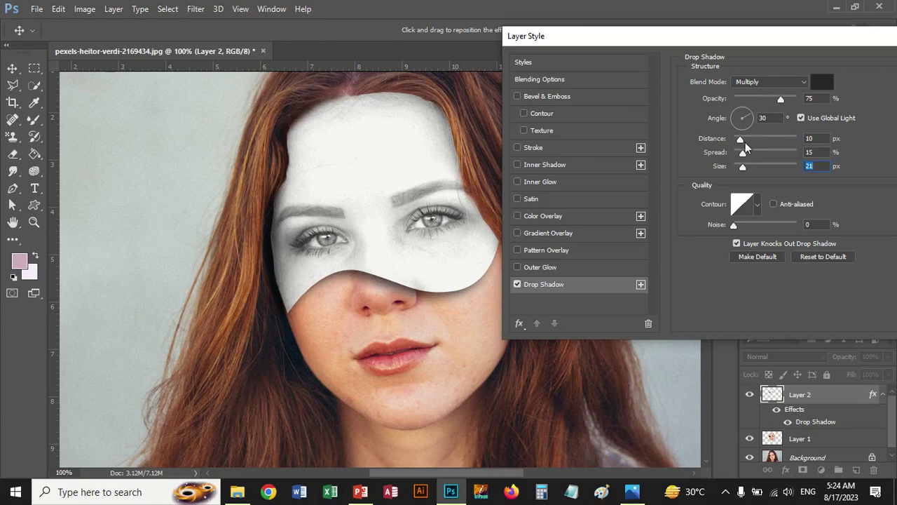
drag(741, 140, 741, 155)
mouse_move(749, 116)
mouse_down()
mouse_move(730, 117)
mouse_move(755, 125)
mouse_up()
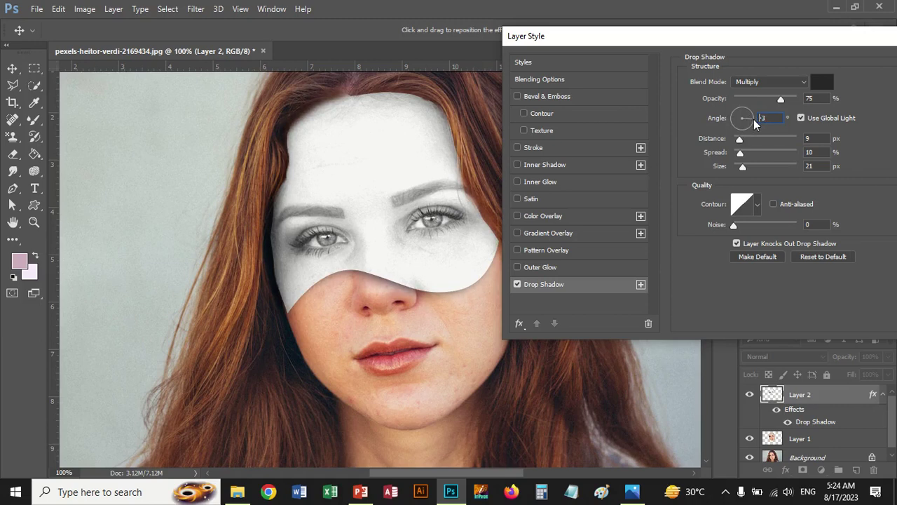
mouse_move(755, 122)
mouse_down()
mouse_move(734, 139)
mouse_move(743, 141)
mouse_move(734, 115)
mouse_up()
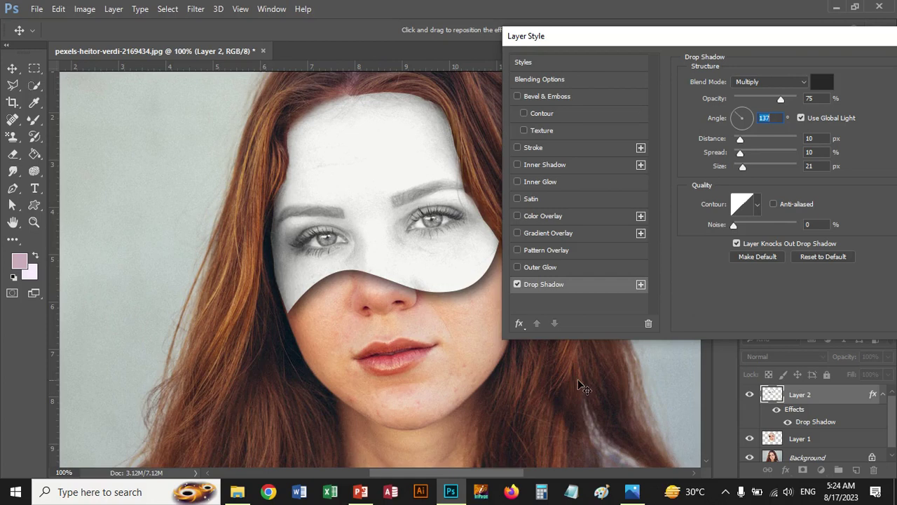
drag(732, 37, 588, 58)
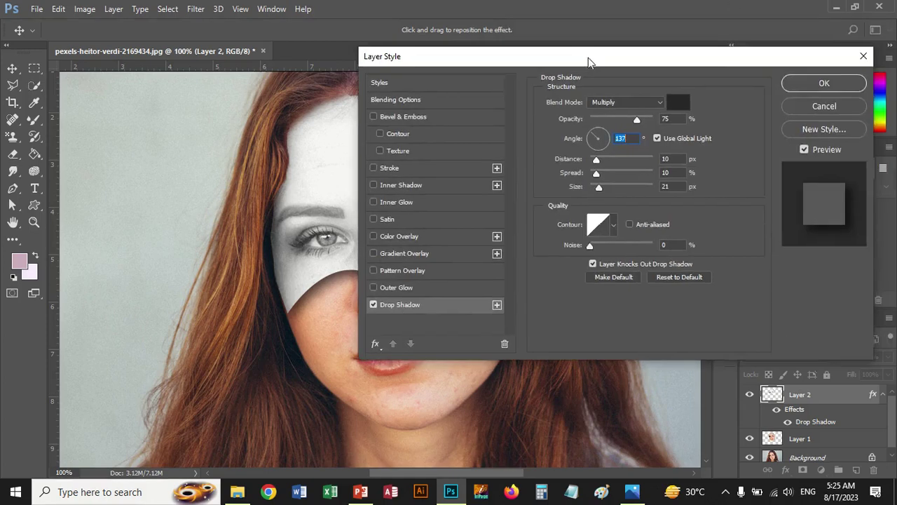
Step: Commit the drop shadow, select the Eraser and scroll down the view
click(801, 84)
key(e)
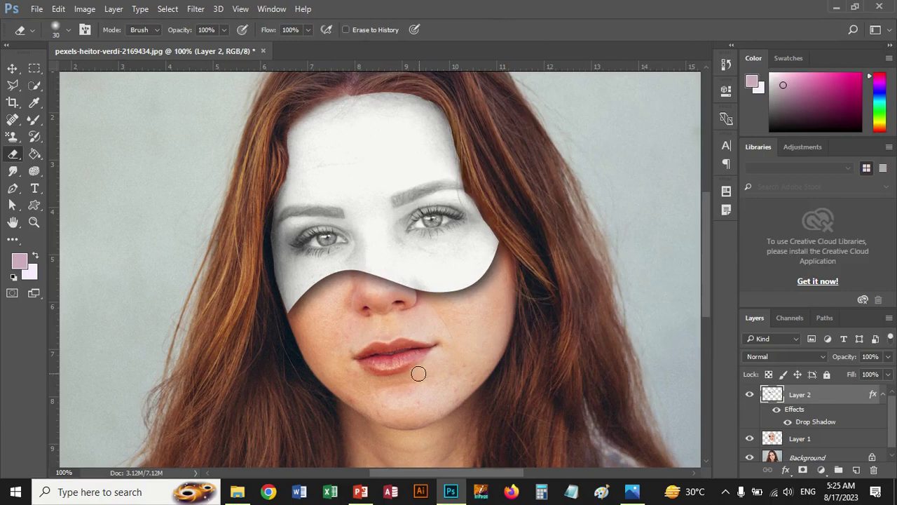
scroll(448, 378, down, 1)
scroll(474, 384, down, 3)
scroll(475, 380, down, 3)
scroll(476, 385, down, 3)
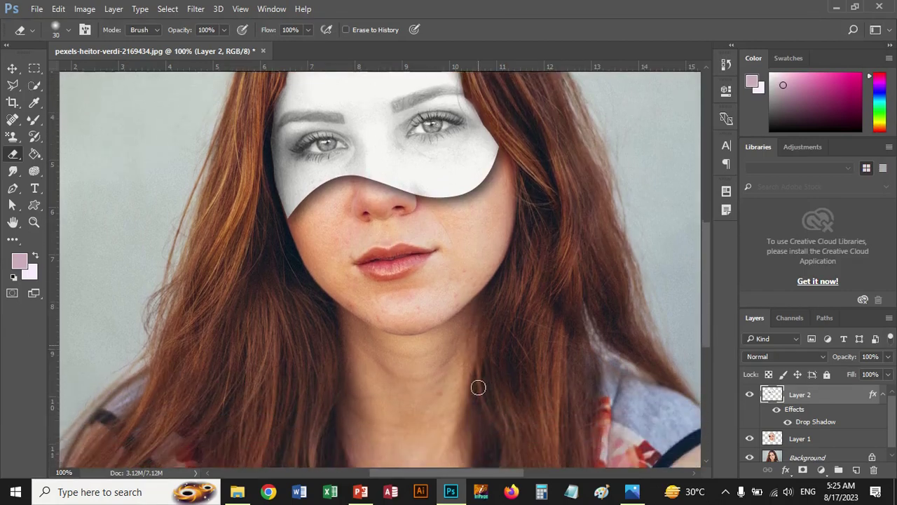
scroll(479, 385, down, 3)
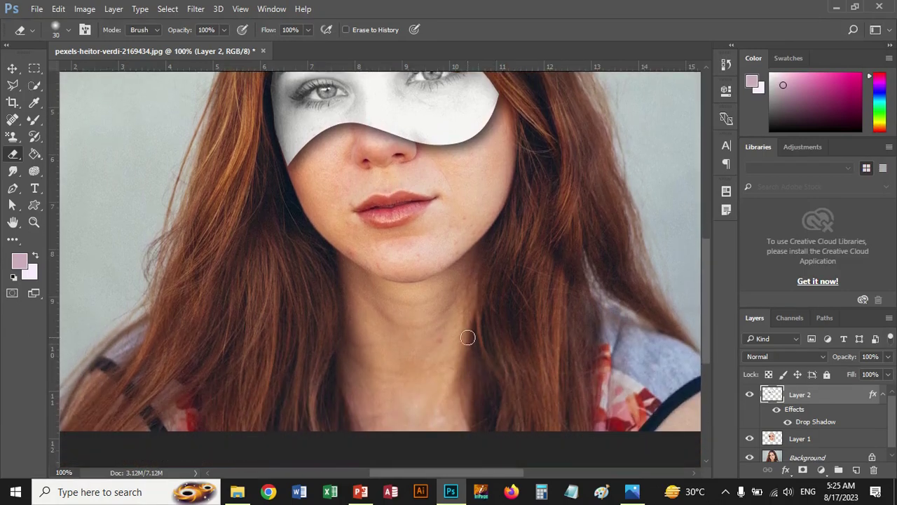
Step: Compare against the Masking Effects reference in Windows Photos, then minimise it
click(632, 492)
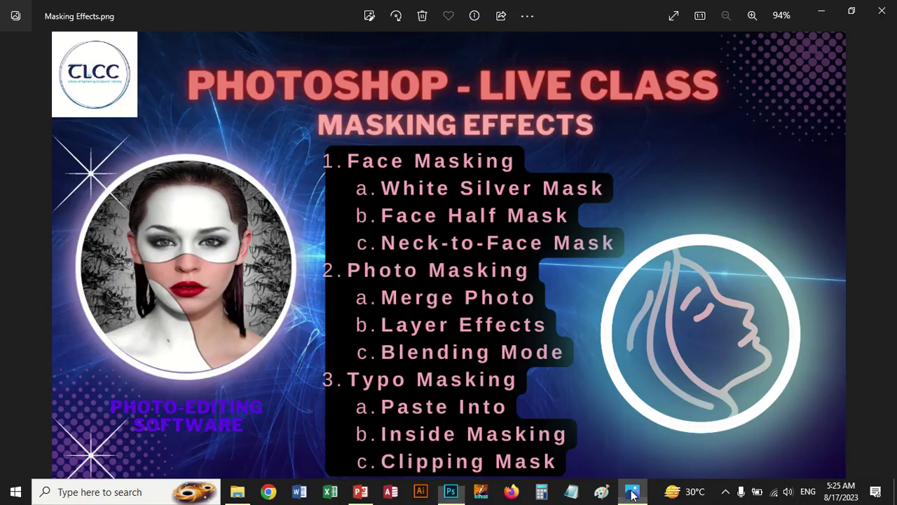
click(631, 492)
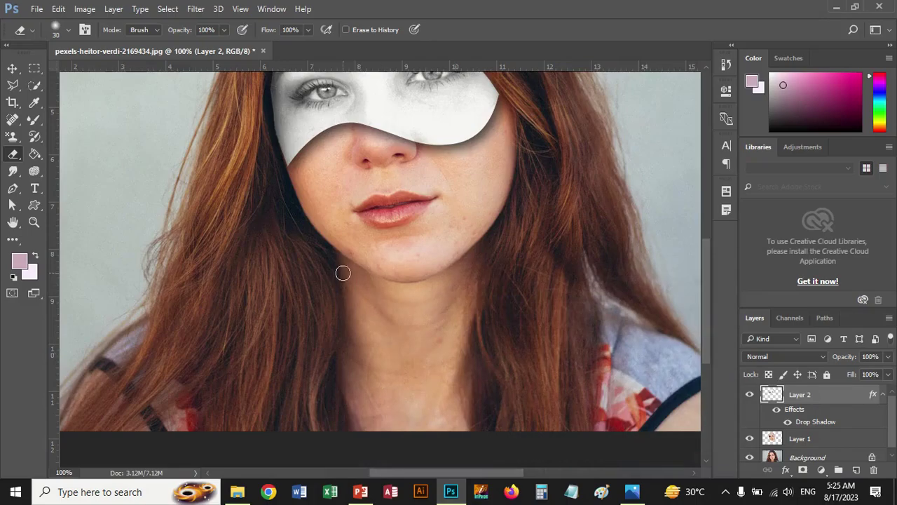
click(632, 492)
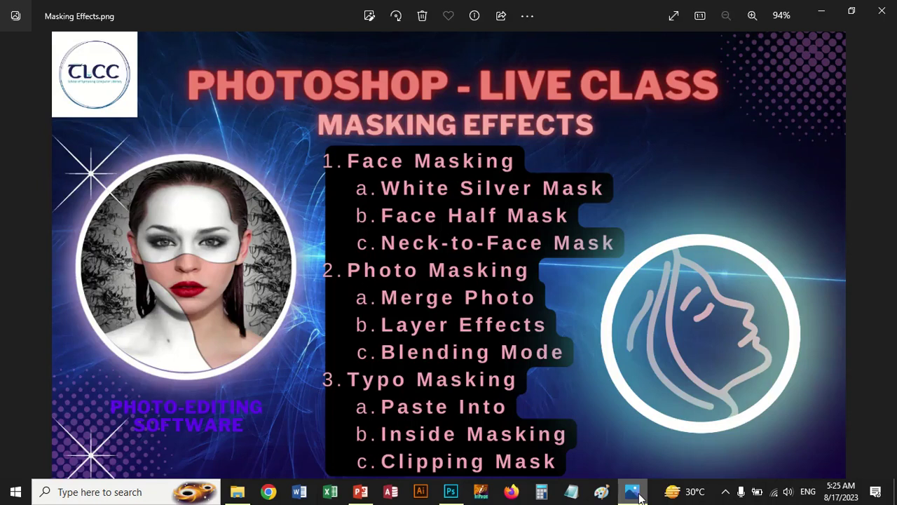
click(635, 493)
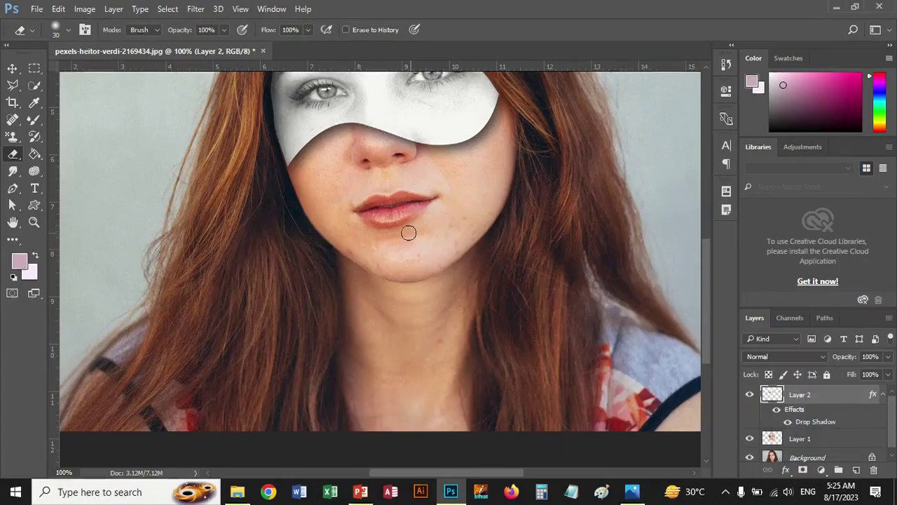
Step: On the Background layer, pen a path from the left cheek along the chin and down the right neck
click(13, 188)
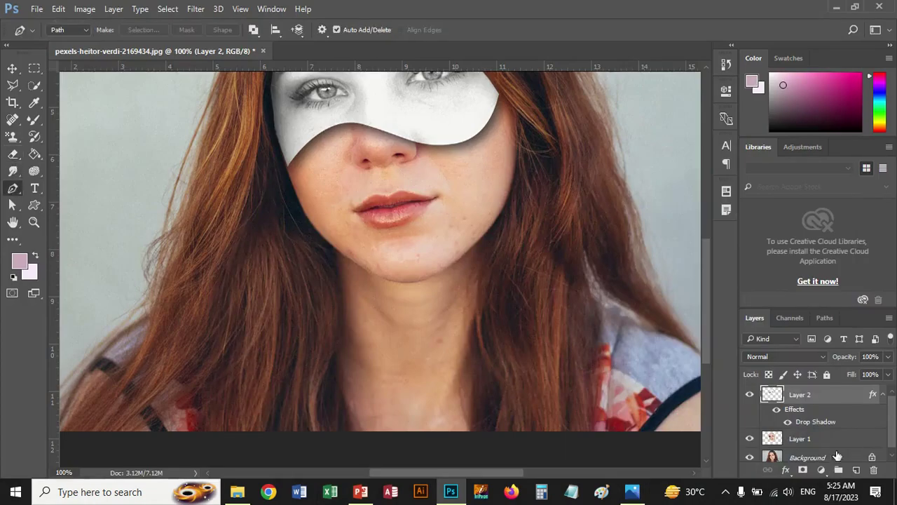
click(837, 457)
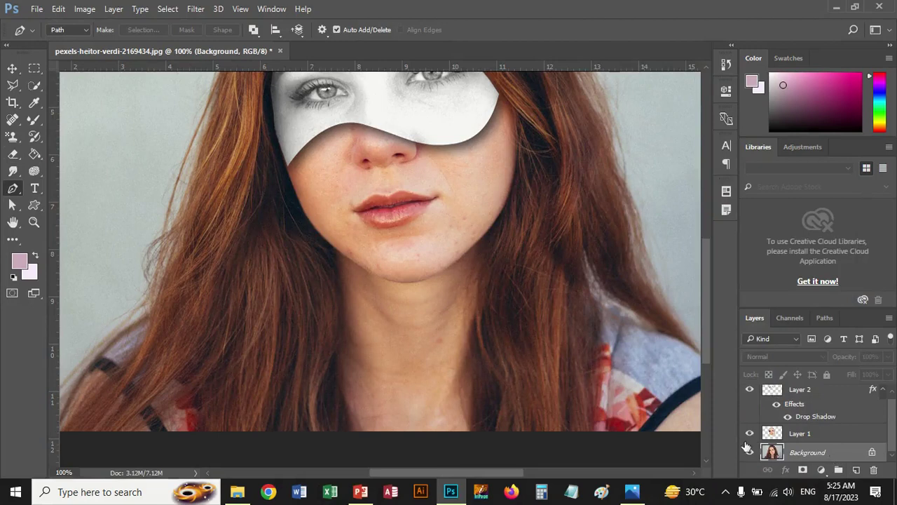
click(300, 199)
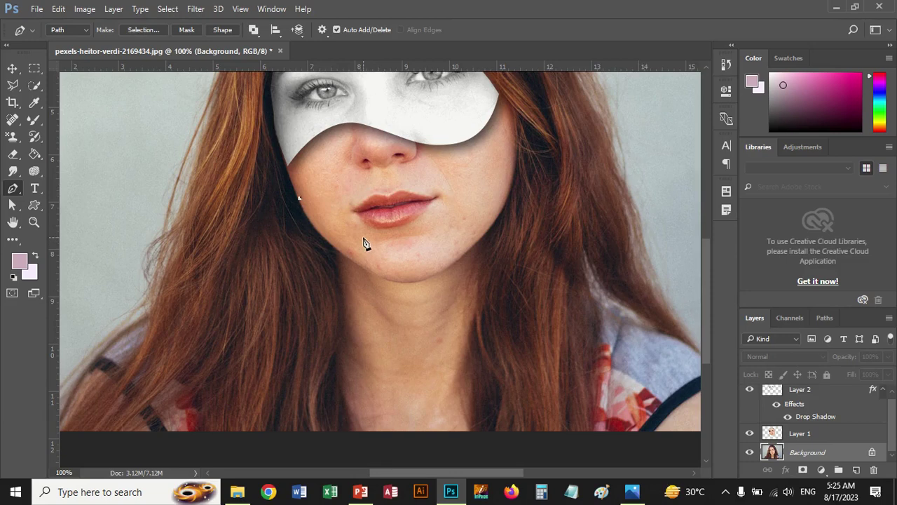
click(322, 231)
drag(435, 259, 441, 258)
drag(428, 295, 419, 339)
drag(412, 429, 434, 465)
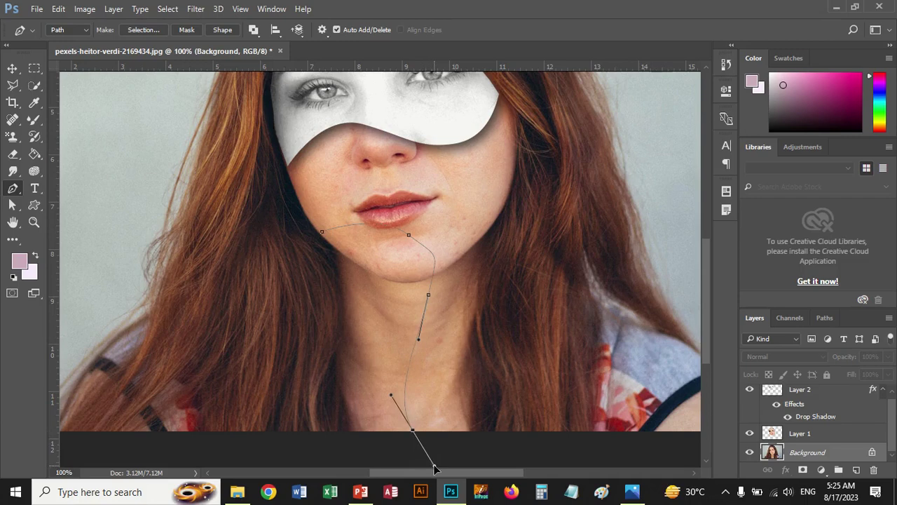
Step: Run the path along the bottom edge and up the left neck, closing it at the chin
alt+click(412, 430)
click(349, 430)
drag(345, 307, 362, 297)
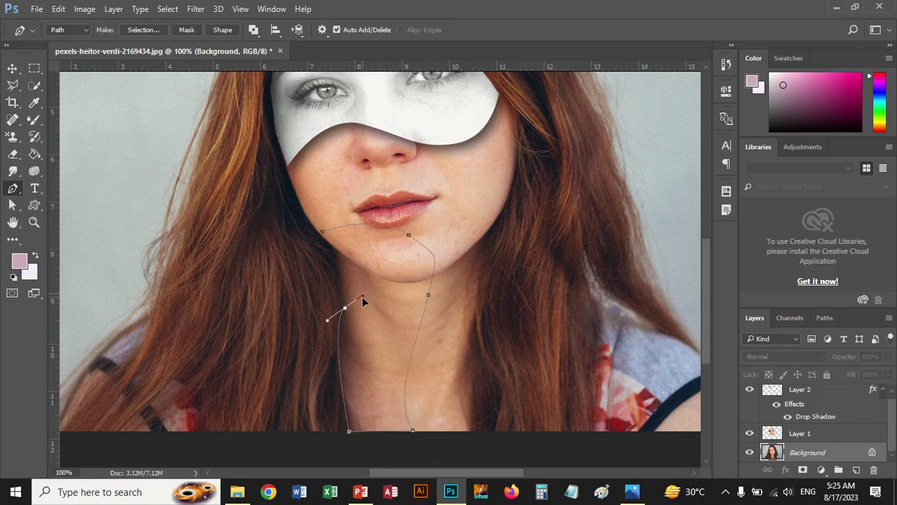
alt+click(345, 307)
drag(340, 255, 317, 241)
click(323, 233)
Step: Move the left chin anchor up toward the jaw and reshape the chin curve
click(12, 204)
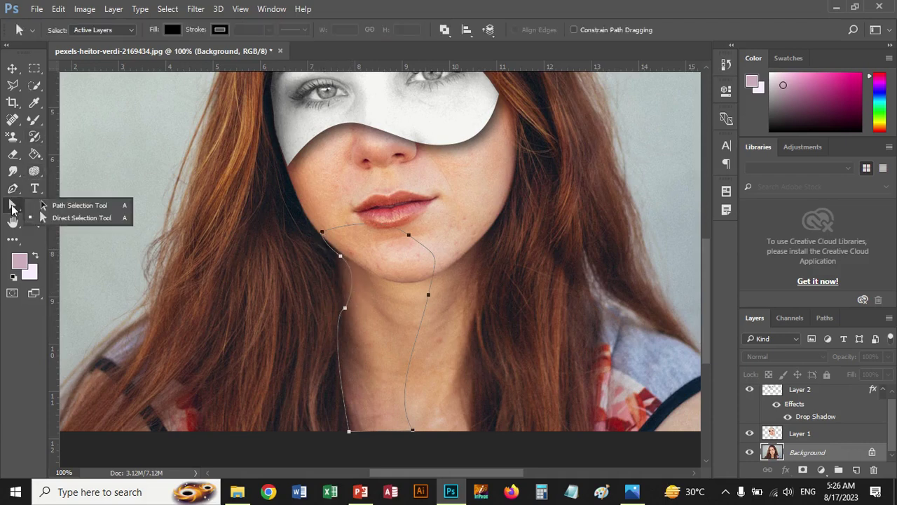
click(49, 218)
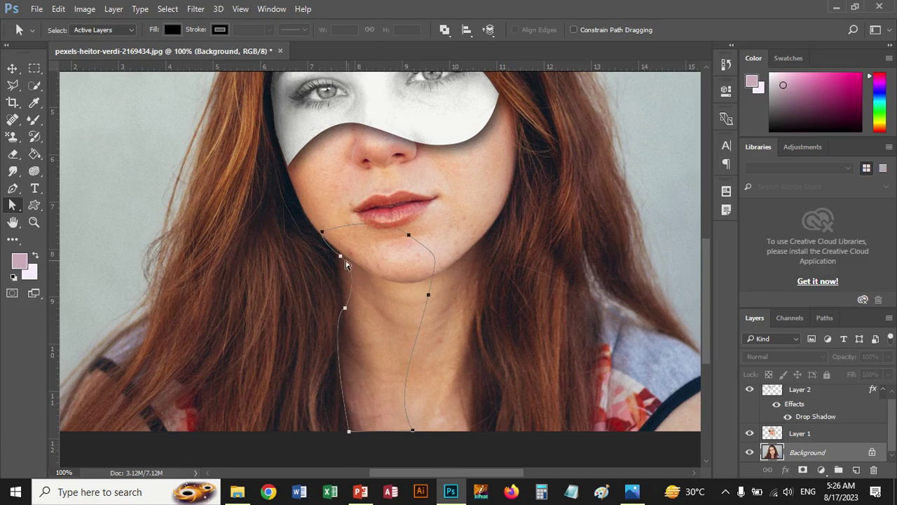
drag(340, 259, 342, 260)
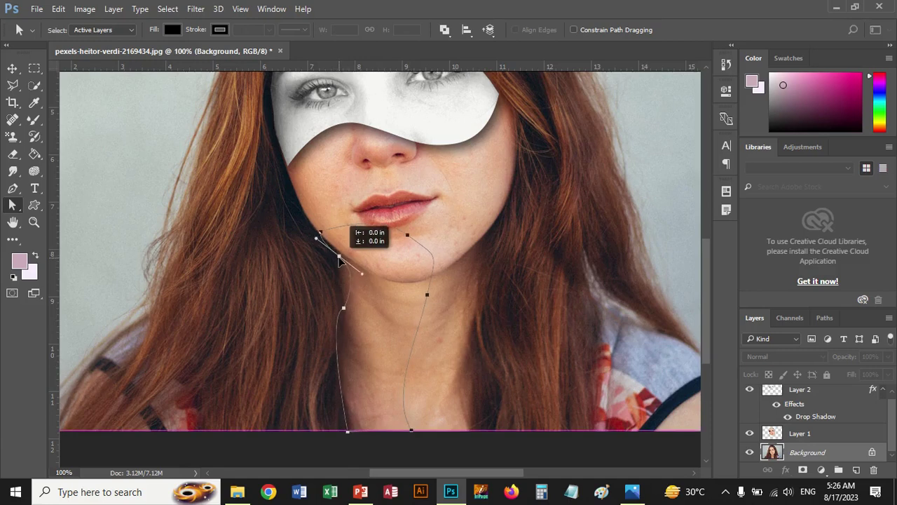
click(381, 267)
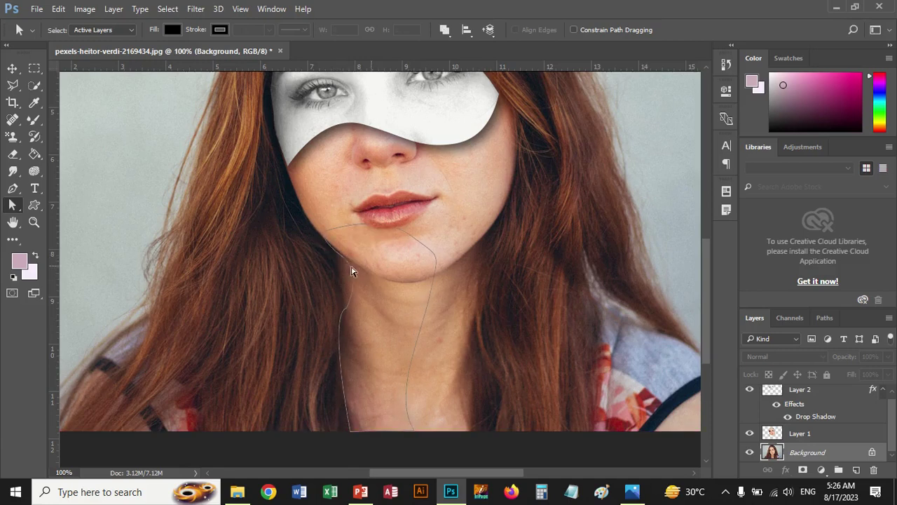
click(348, 265)
drag(342, 260, 323, 237)
click(322, 237)
drag(378, 215, 364, 228)
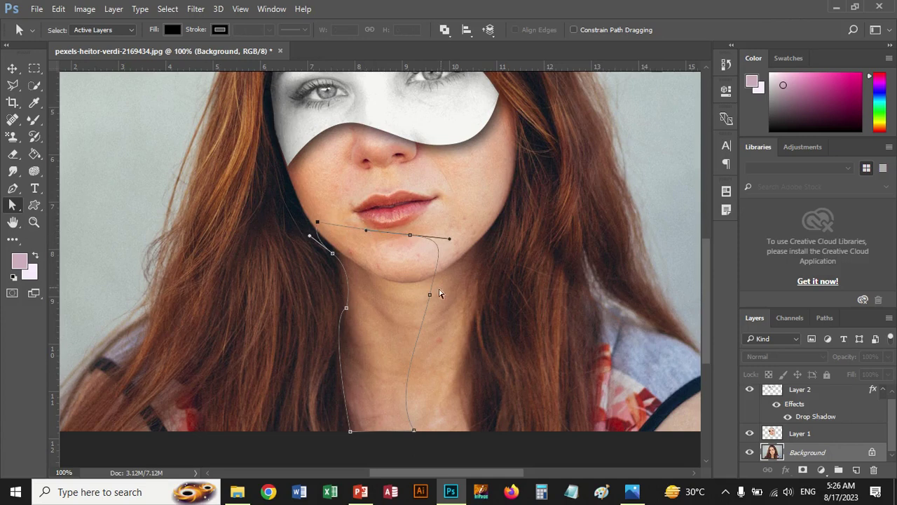
Step: Lower the right neck anchor, reshape the right neck curve, and shift the left neck anchor down
drag(430, 297, 435, 307)
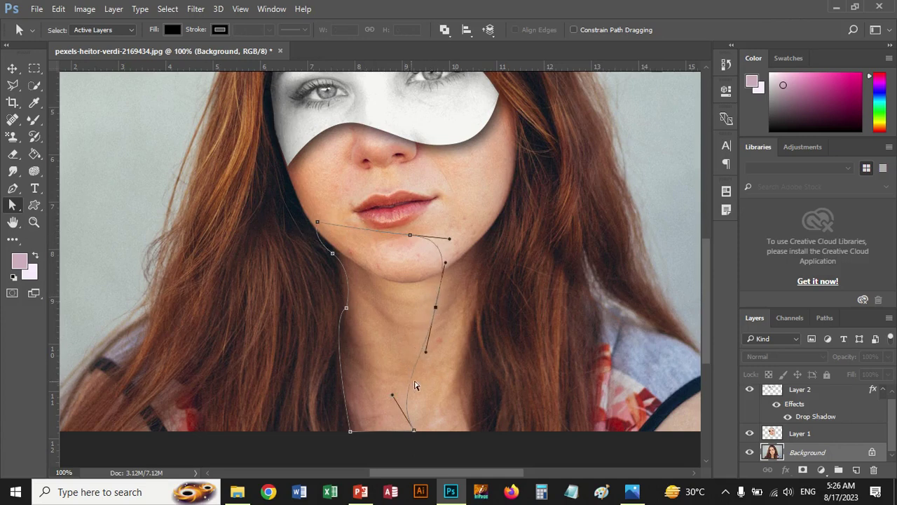
drag(425, 352, 451, 369)
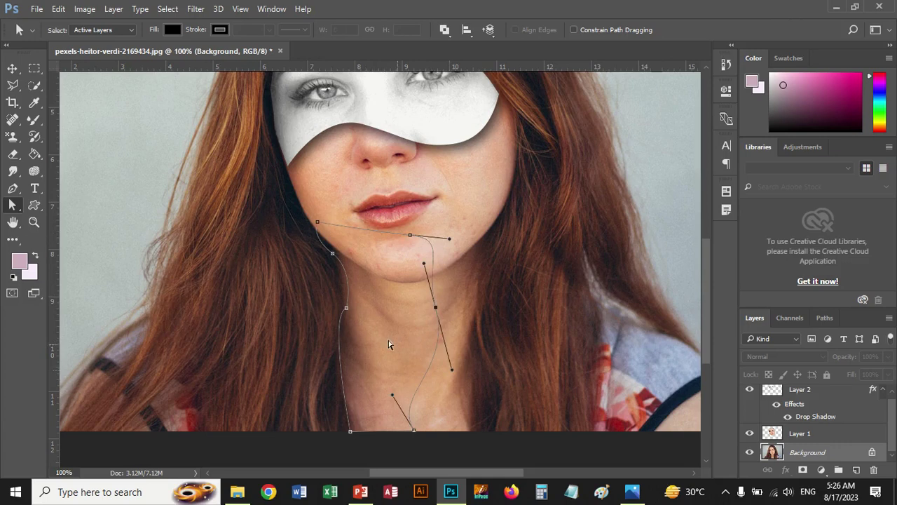
click(346, 308)
drag(349, 311, 343, 319)
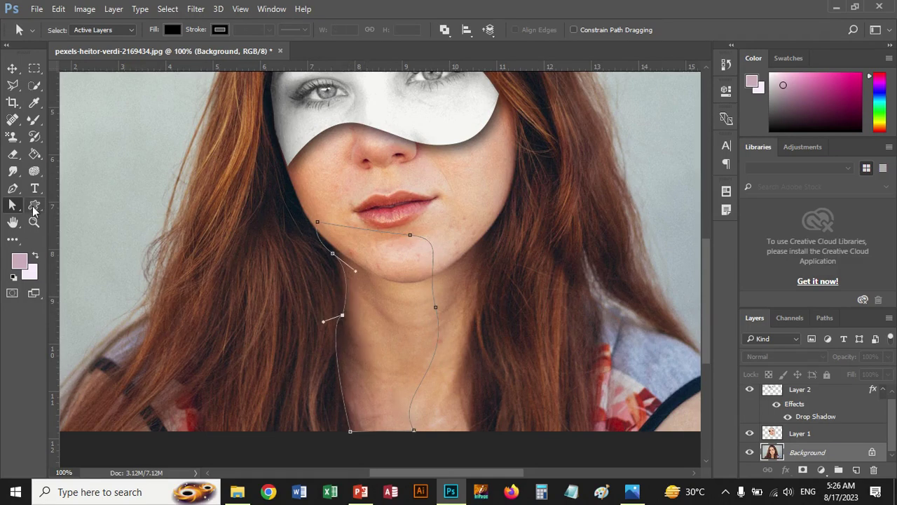
Step: Delete the extra left-neck anchor and reshape the left neck curve below the jaw
drag(12, 188, 31, 210)
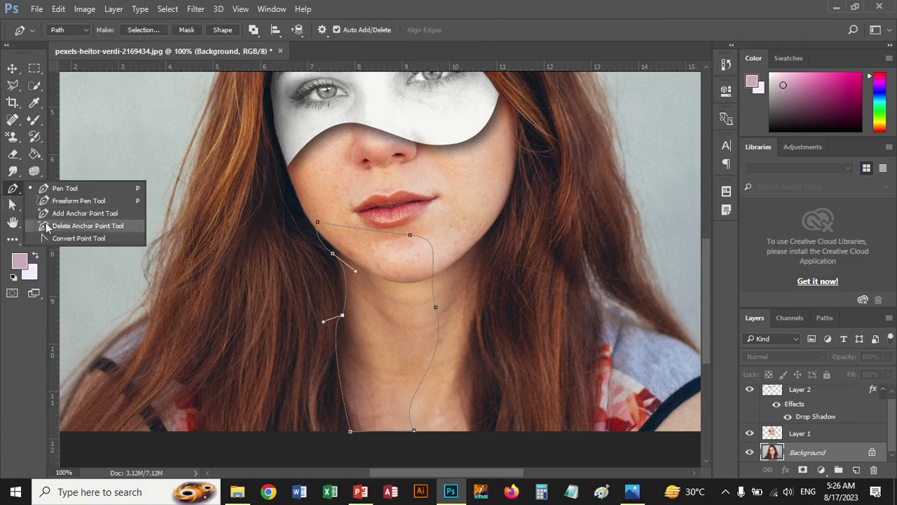
click(45, 226)
click(342, 318)
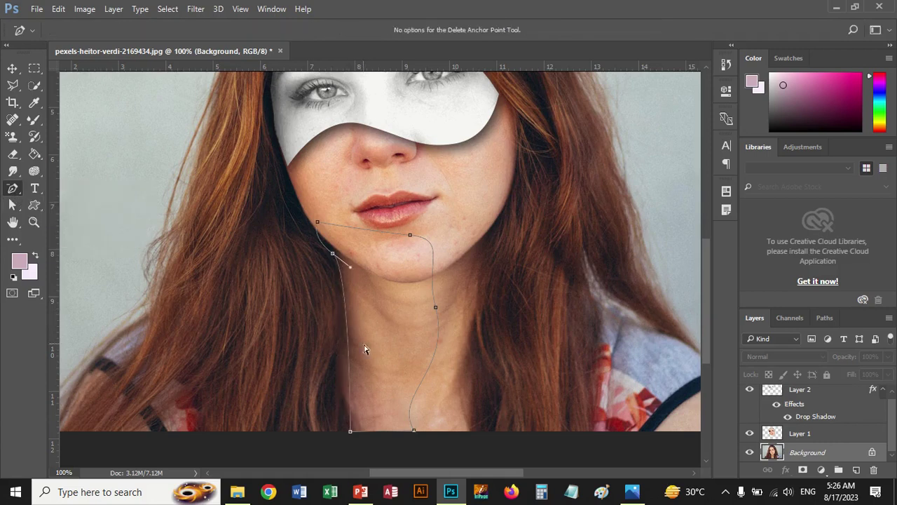
click(14, 209)
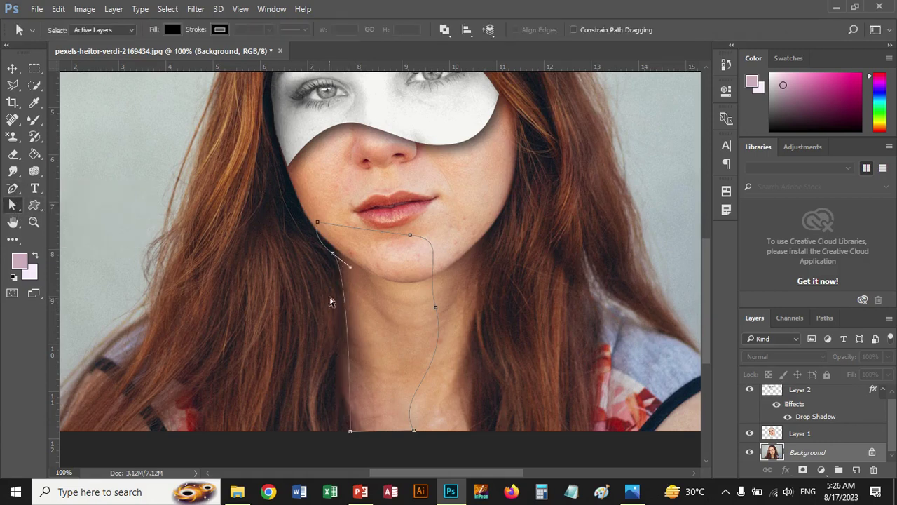
mouse_move(350, 268)
mouse_down()
mouse_move(344, 284)
mouse_move(379, 300)
mouse_up()
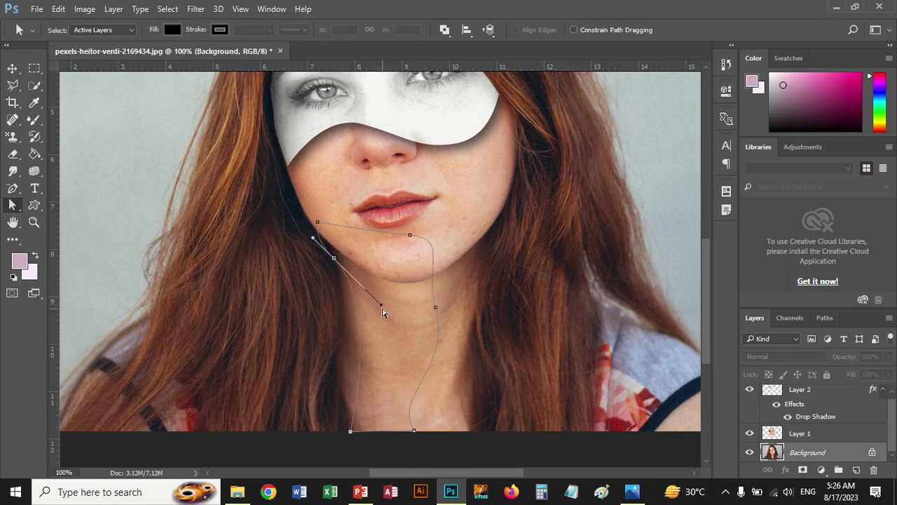
mouse_move(379, 300)
mouse_down()
mouse_move(382, 309)
mouse_move(324, 349)
mouse_up()
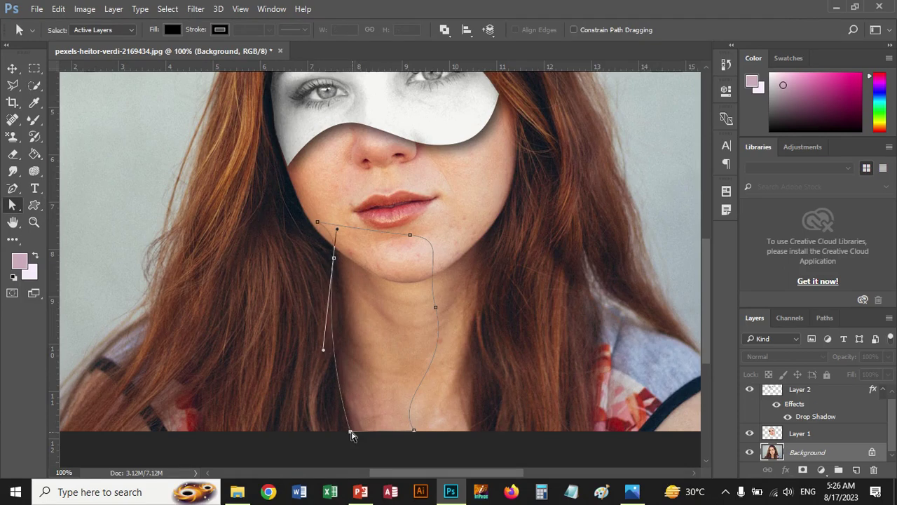
Step: Fine-tune the bottom-left corner, left neck edge and jawline segment to follow the neck
drag(351, 432, 356, 432)
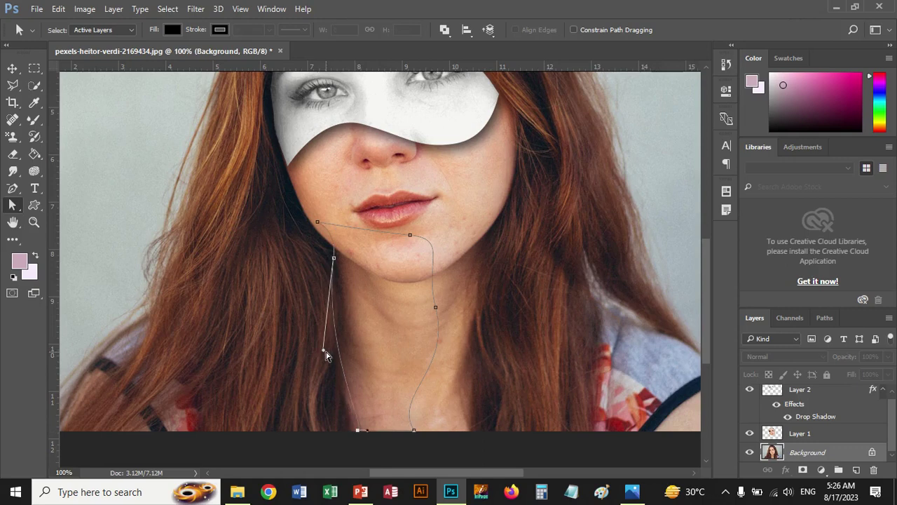
drag(324, 350, 310, 378)
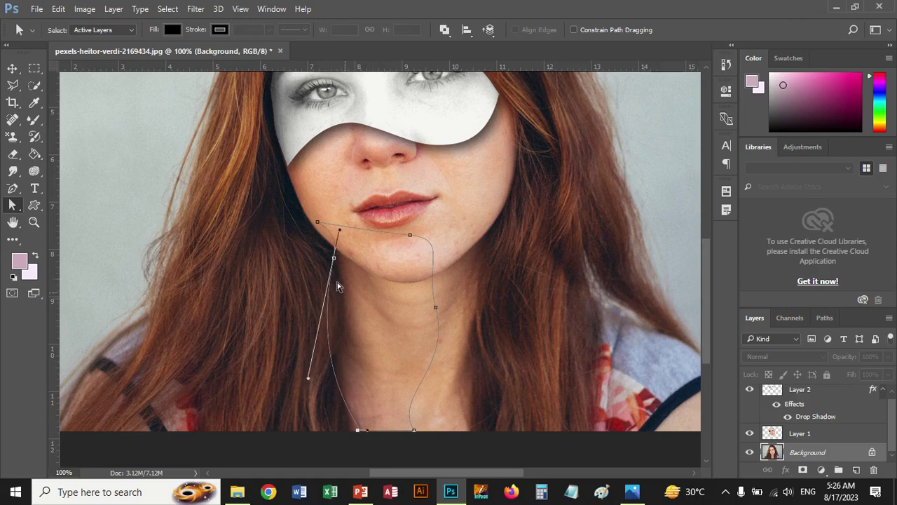
mouse_move(334, 255)
mouse_down()
mouse_move(339, 266)
mouse_move(337, 235)
mouse_move(312, 228)
mouse_up()
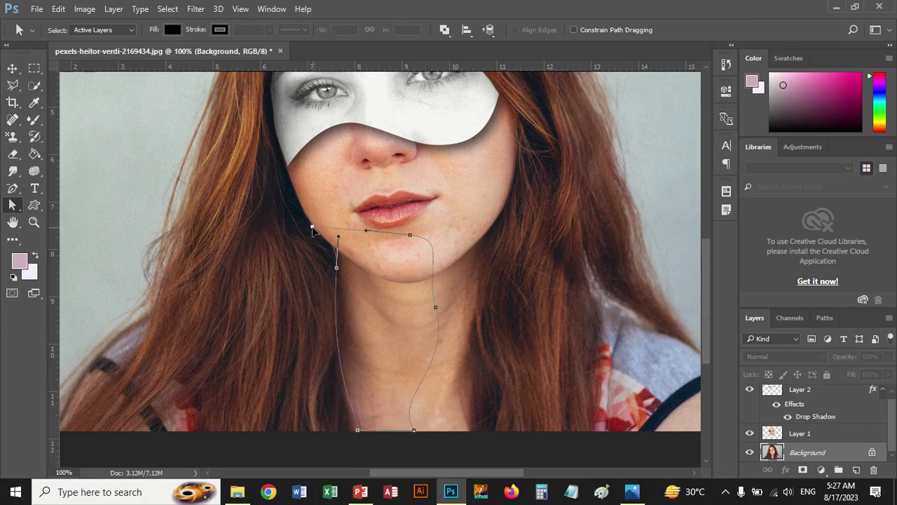
click(358, 429)
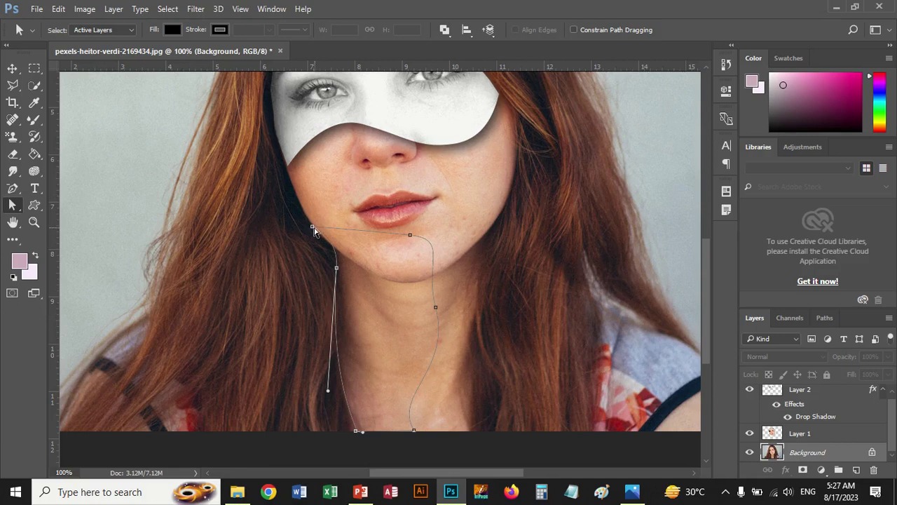
mouse_move(316, 233)
mouse_down()
mouse_move(322, 248)
mouse_move(332, 239)
mouse_up()
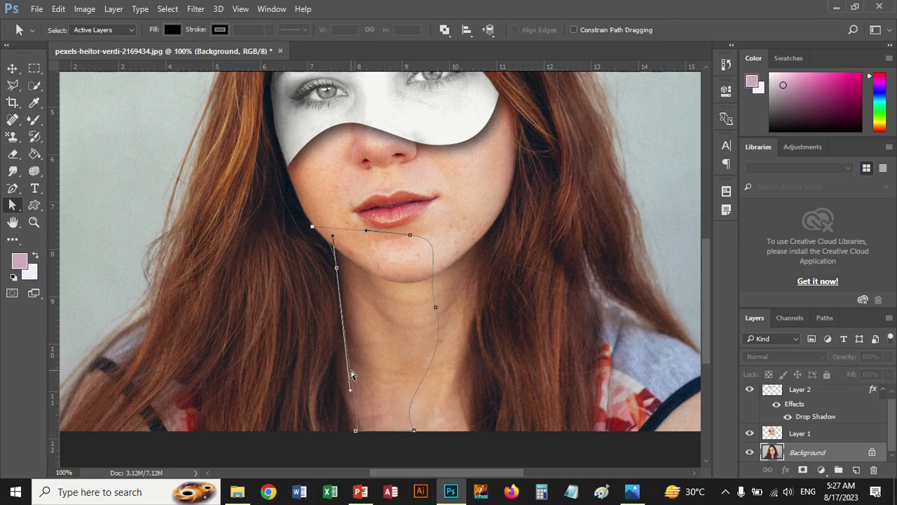
drag(345, 370, 337, 375)
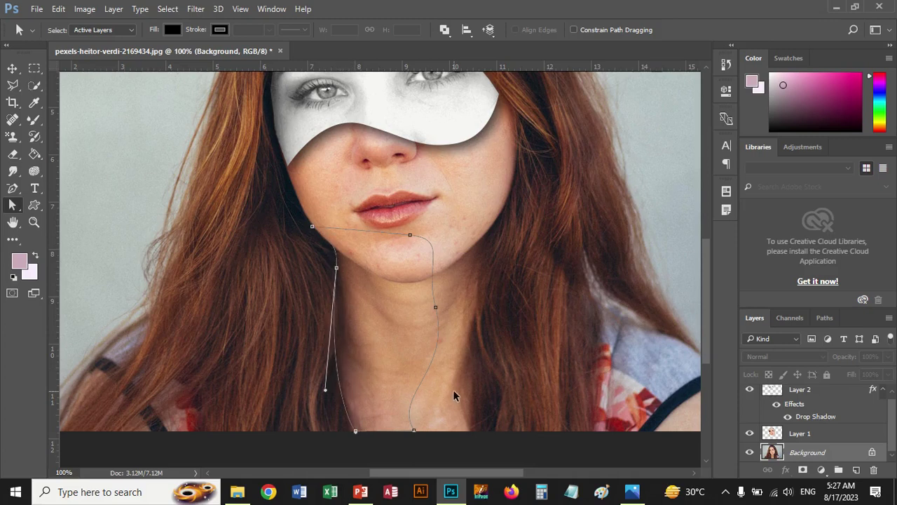
Step: Copy the path-selected neck strip to Layer 3, toggling Background visibility to check the cut-out
key(ctrl+Return)
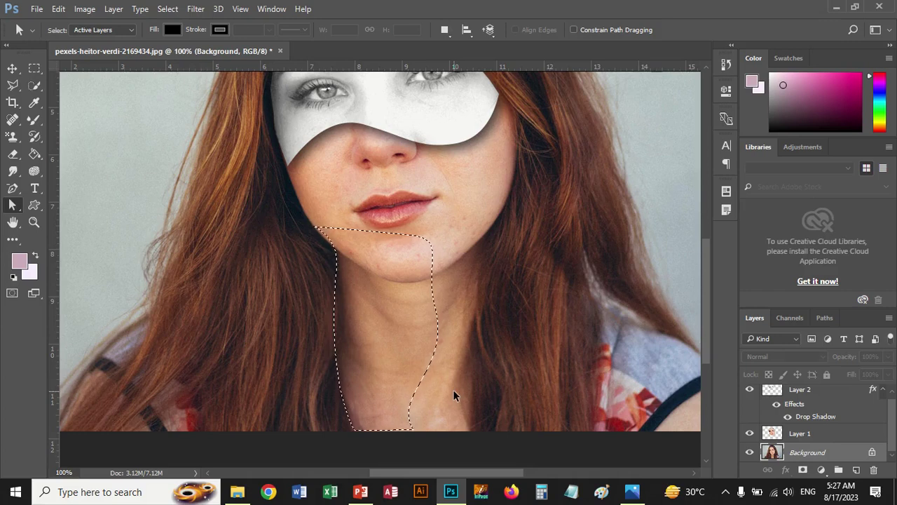
key(ctrl+j)
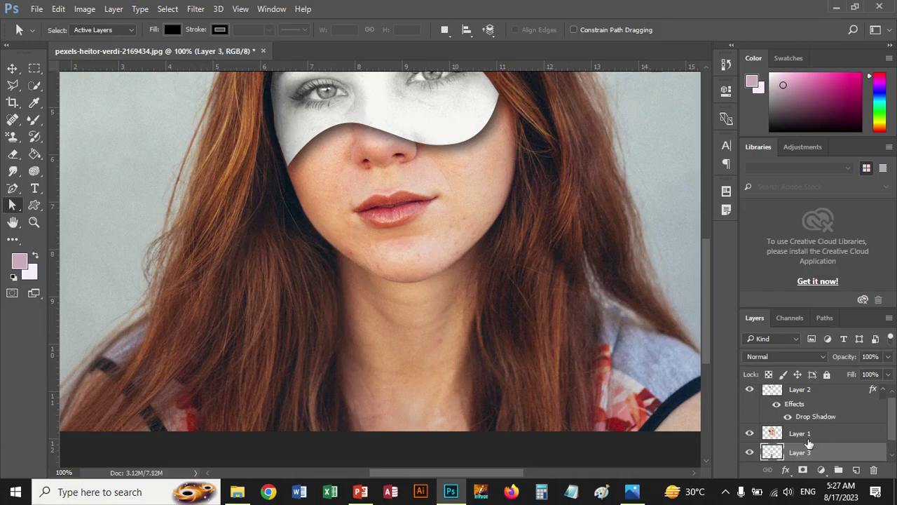
scroll(847, 446, down, 1)
click(750, 452)
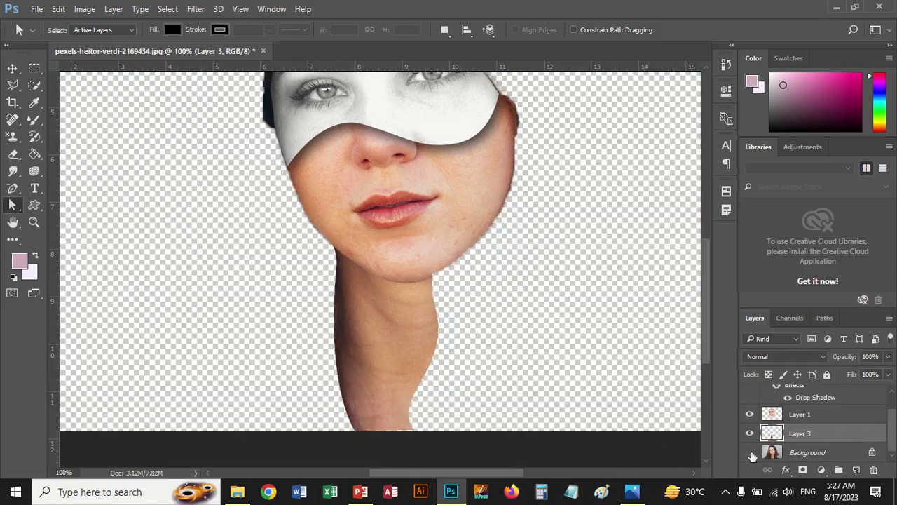
click(750, 452)
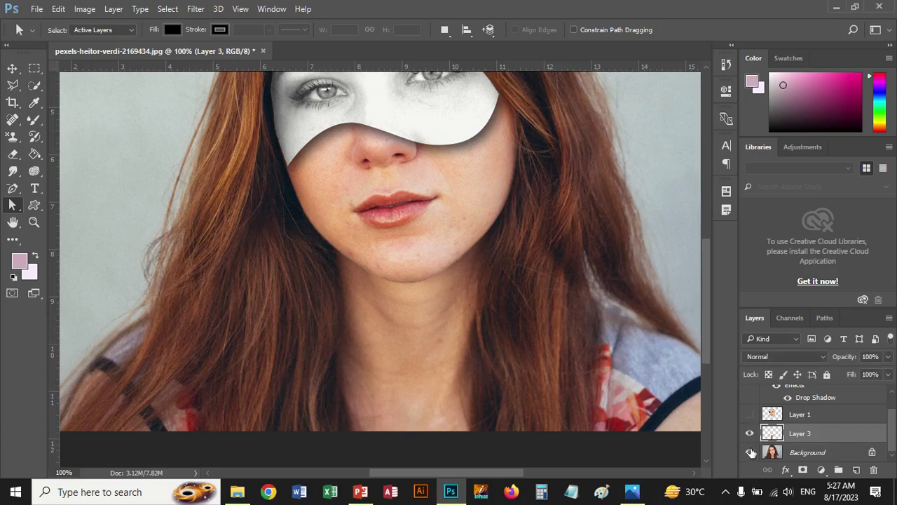
click(750, 453)
click(750, 452)
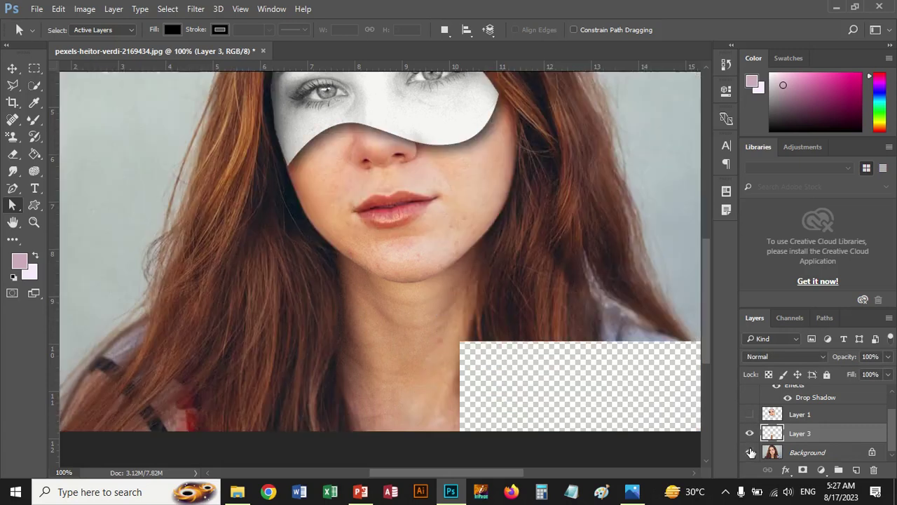
click(750, 415)
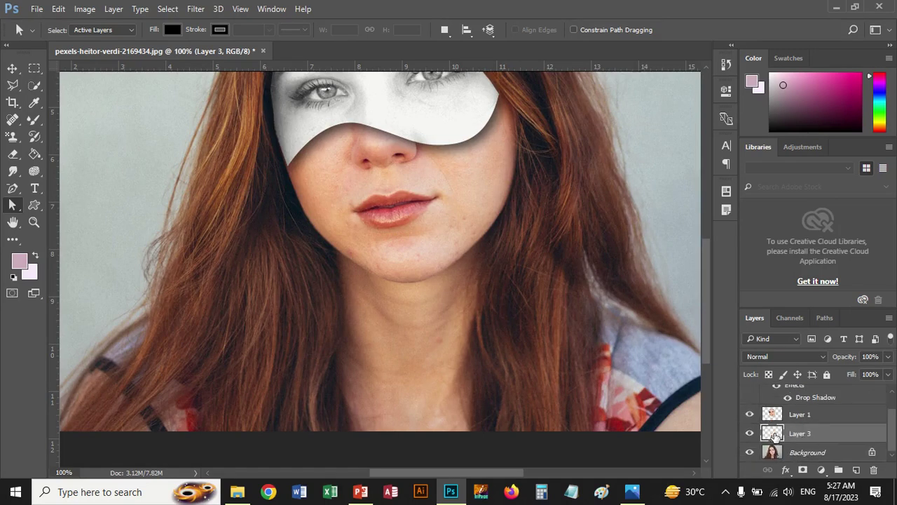
scroll(804, 427, up, 1)
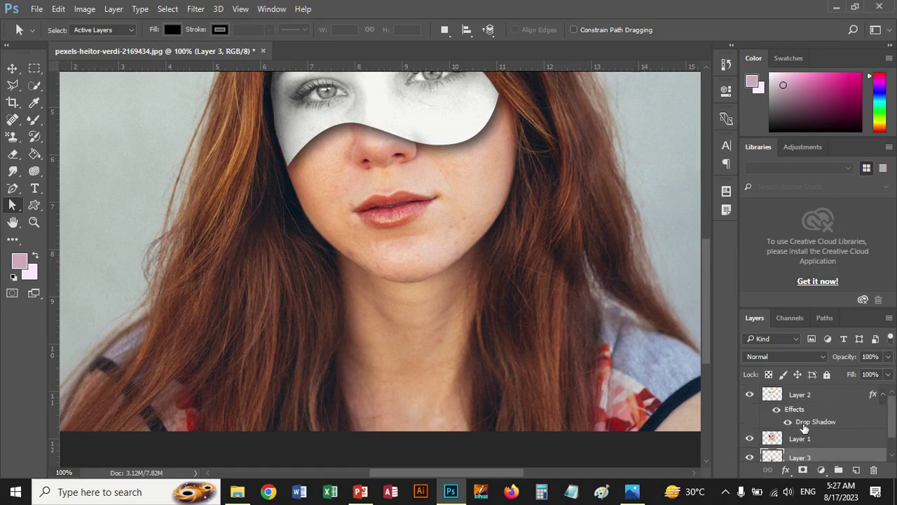
Step: Copy Layer 2's drop shadow style and paste it onto Layer 3
click(750, 395)
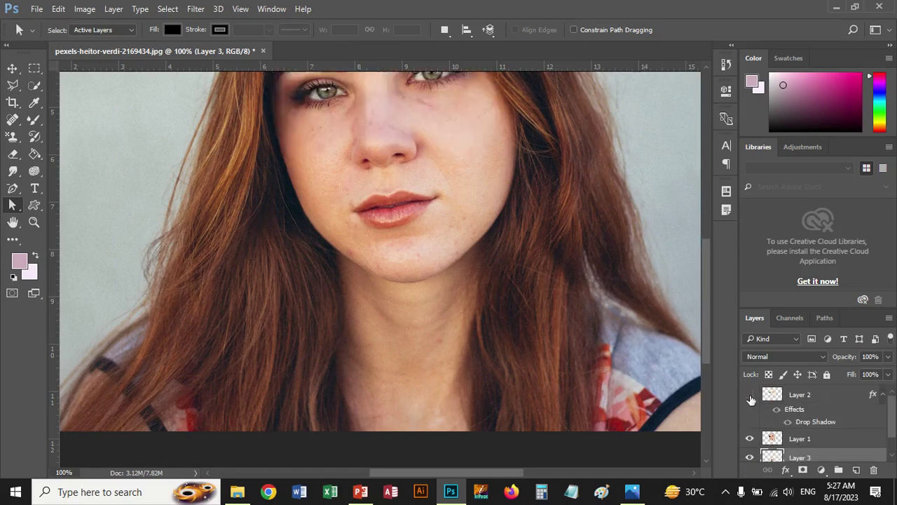
click(793, 399)
right_click(801, 399)
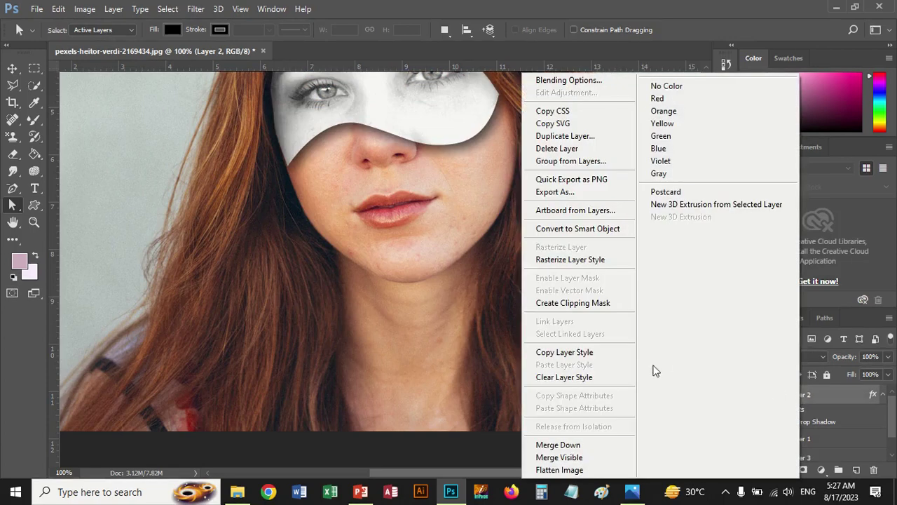
click(593, 357)
scroll(819, 406, down, 1)
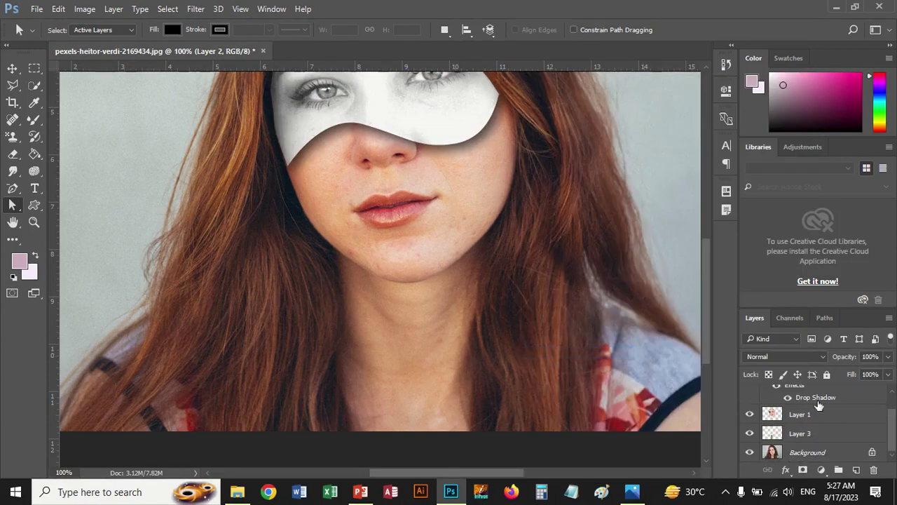
right_click(822, 435)
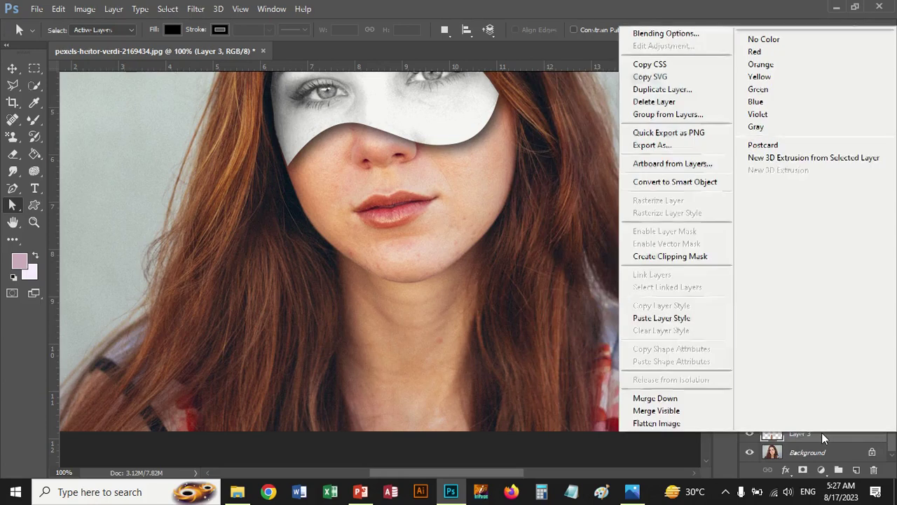
click(694, 318)
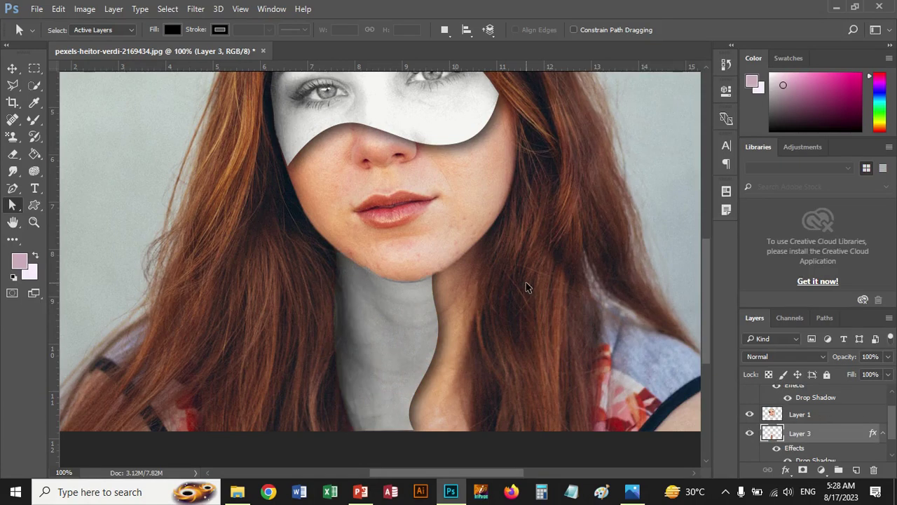
Step: Zoom out to 50% and undo back to the neck selection, removing Layer 3
key(ctrl+minus)
key(ctrl+minus)
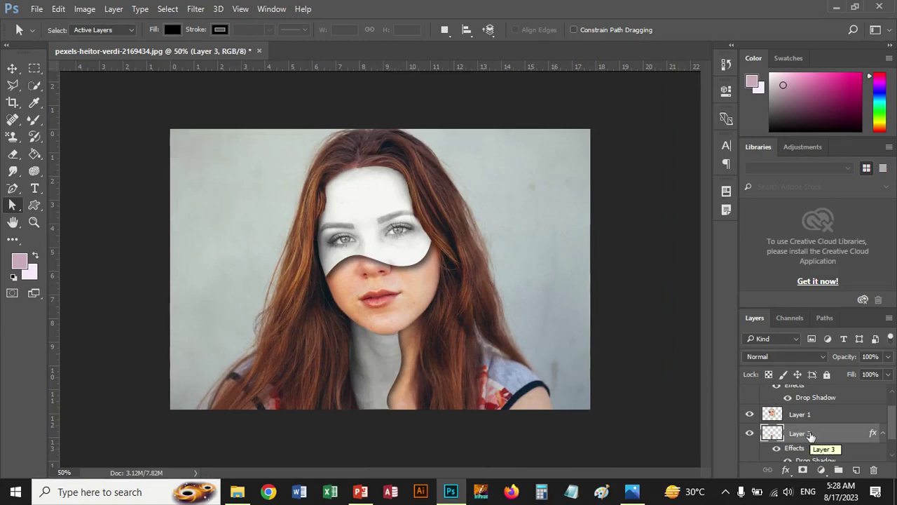
scroll(811, 435, down, 1)
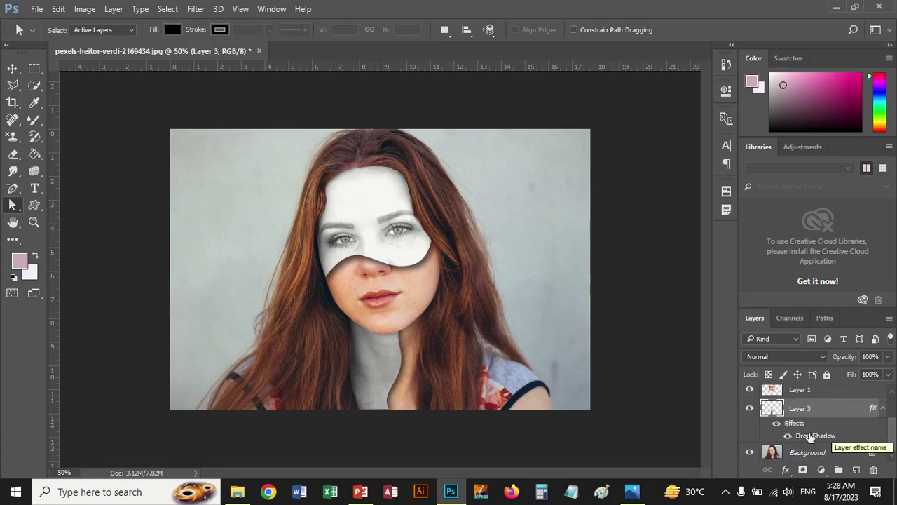
key(ctrl+alt+z)
key(ctrl+alt+z)
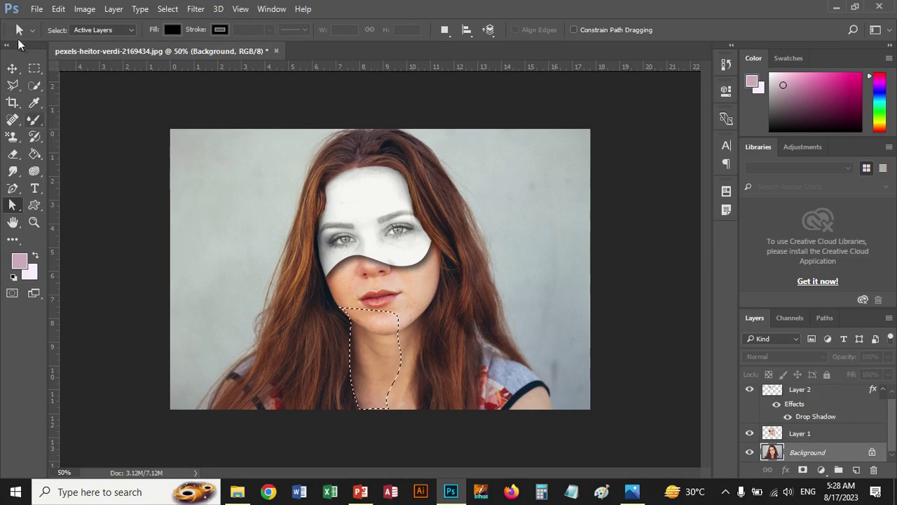
Step: Apply a 1-pixel Feather Radius to the neck-strip selection via the marquee context menu
click(33, 68)
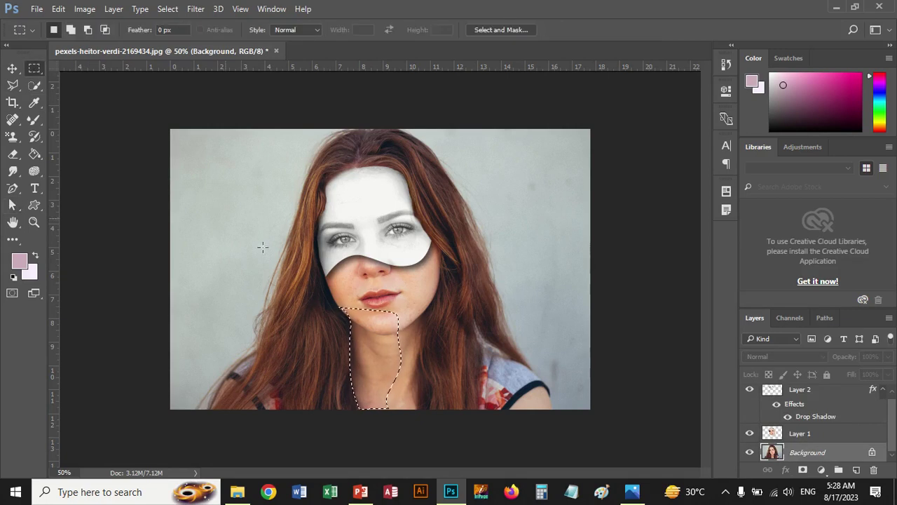
right_click(360, 323)
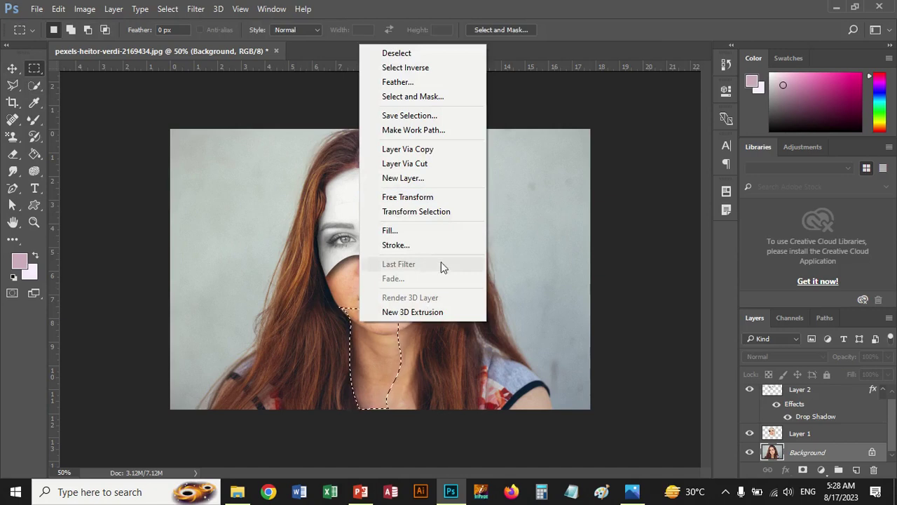
click(404, 82)
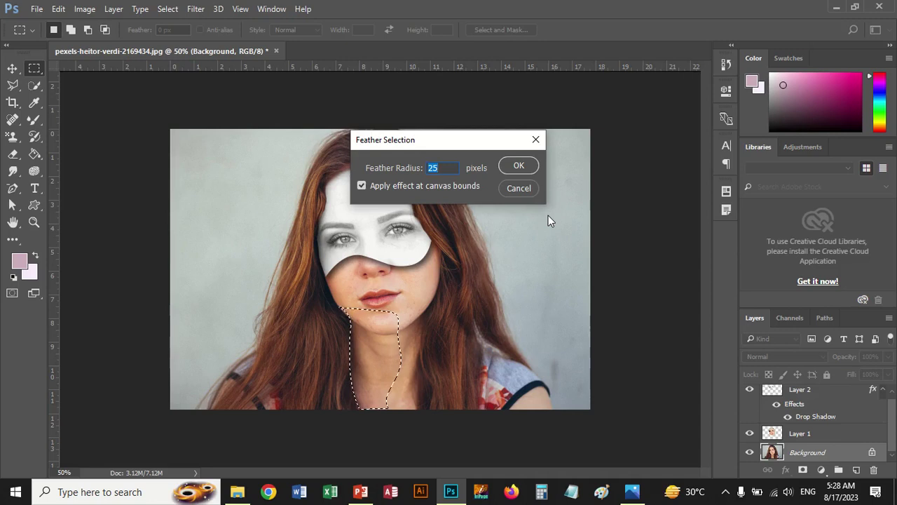
text(1)
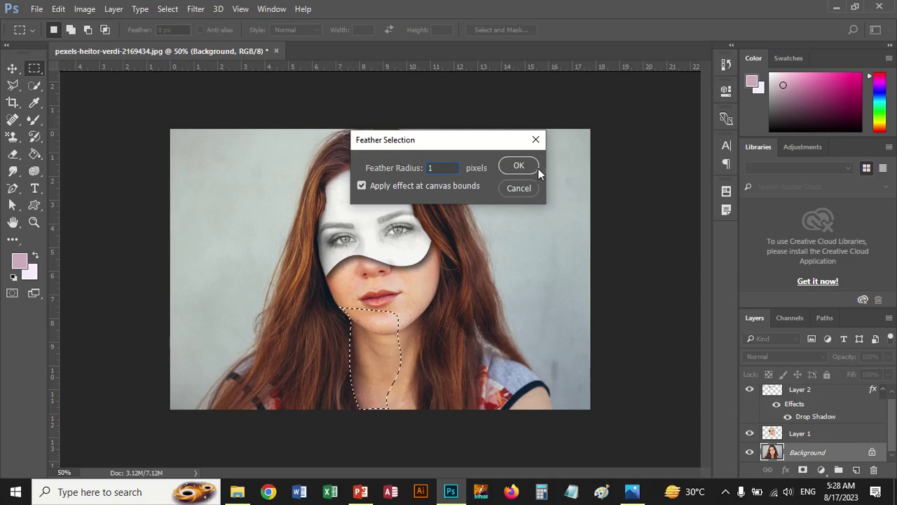
click(519, 165)
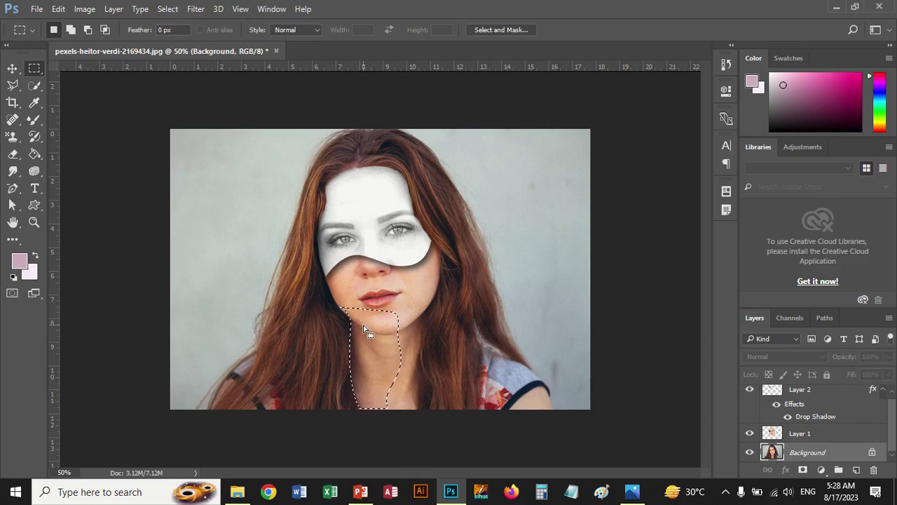
Step: Copy the feathered neck strip onto a new Layer 3 and check the cut-out
key(ctrl+j)
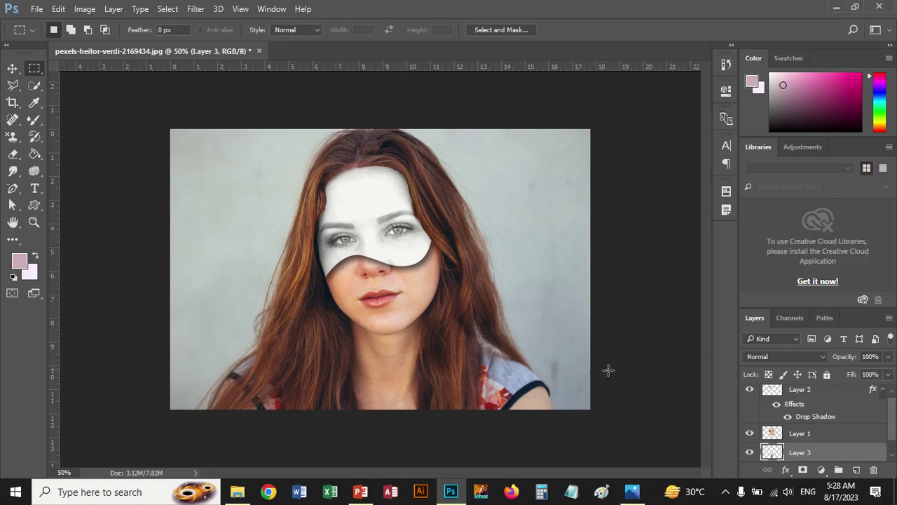
scroll(778, 403, down, 1)
click(750, 453)
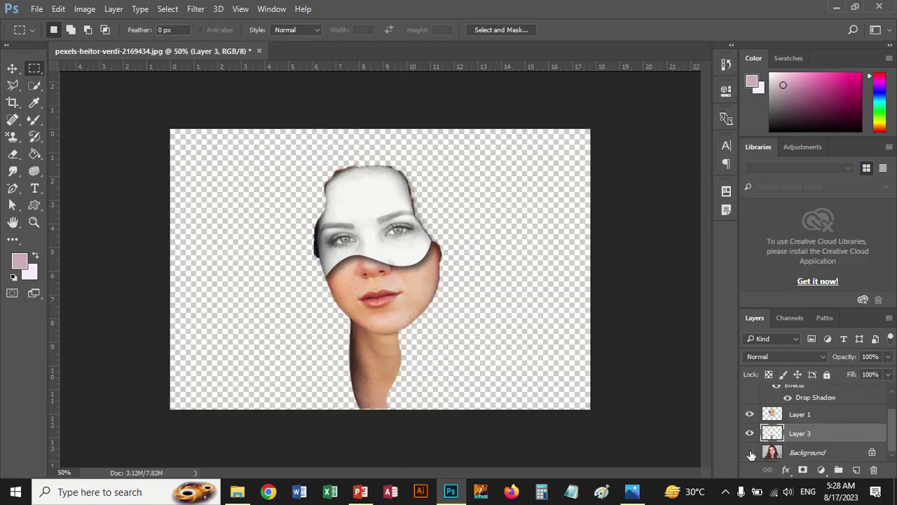
click(750, 453)
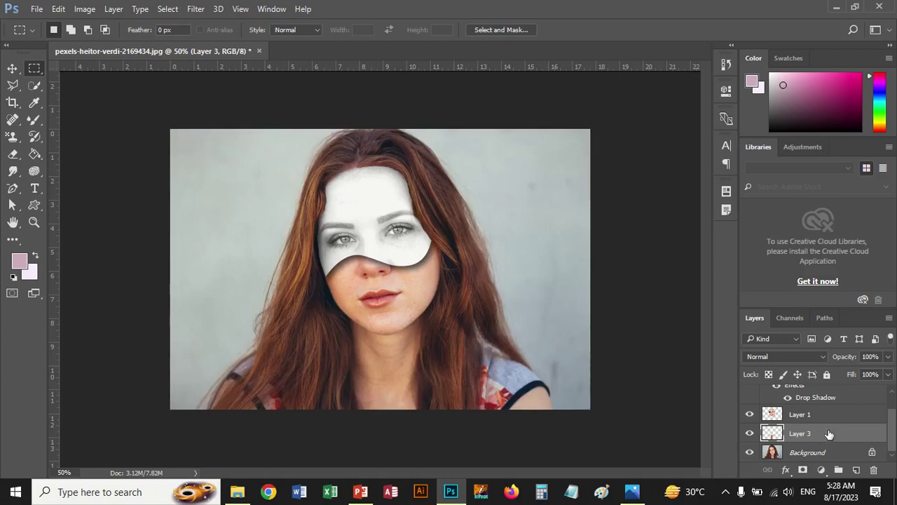
scroll(830, 436, up, 1)
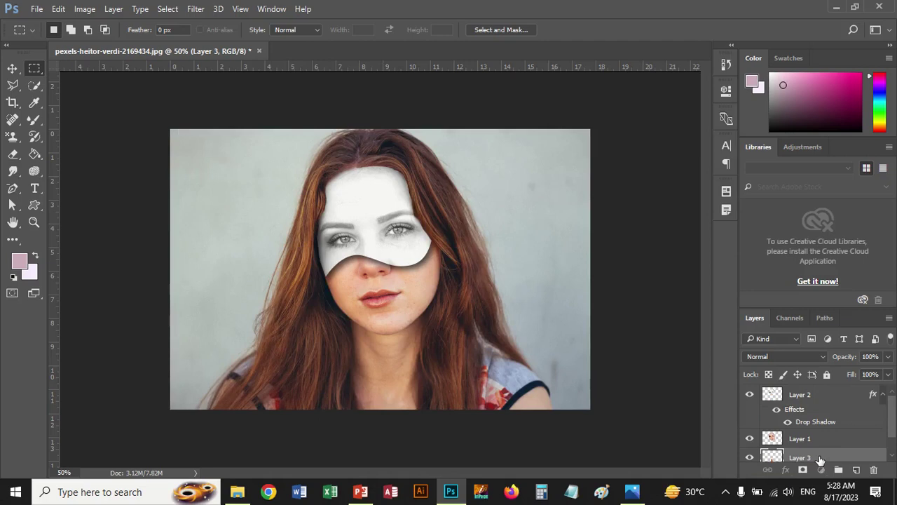
Step: Move Layer 3 above Layer 1, show Layer 1, and start deleting Layer 3
drag(820, 459, 814, 437)
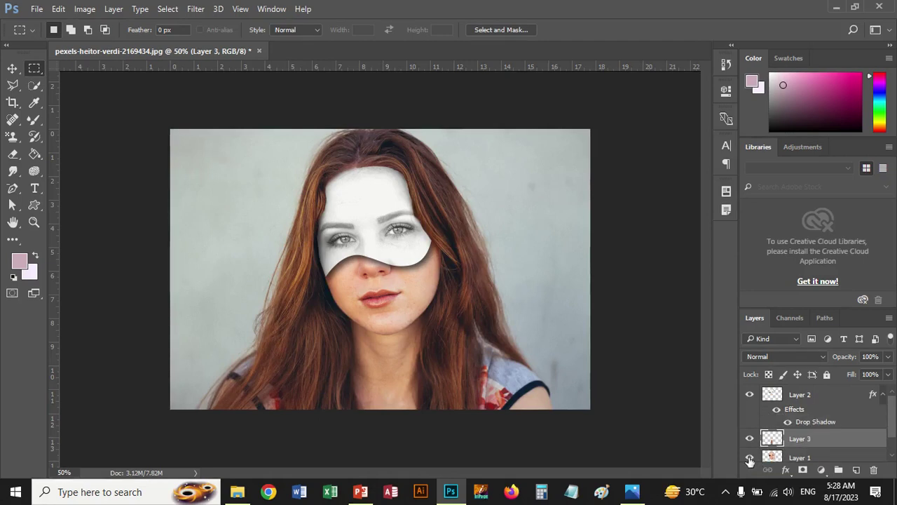
scroll(785, 446, down, 1)
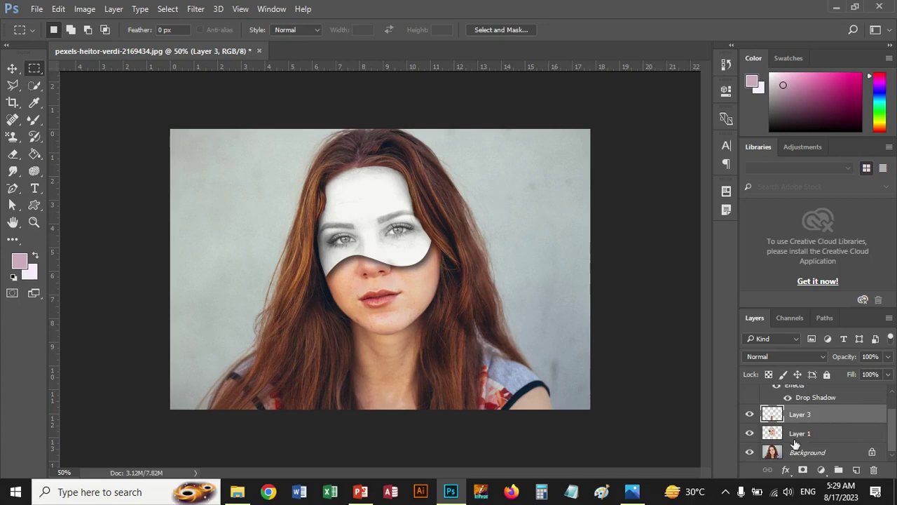
click(750, 434)
click(874, 469)
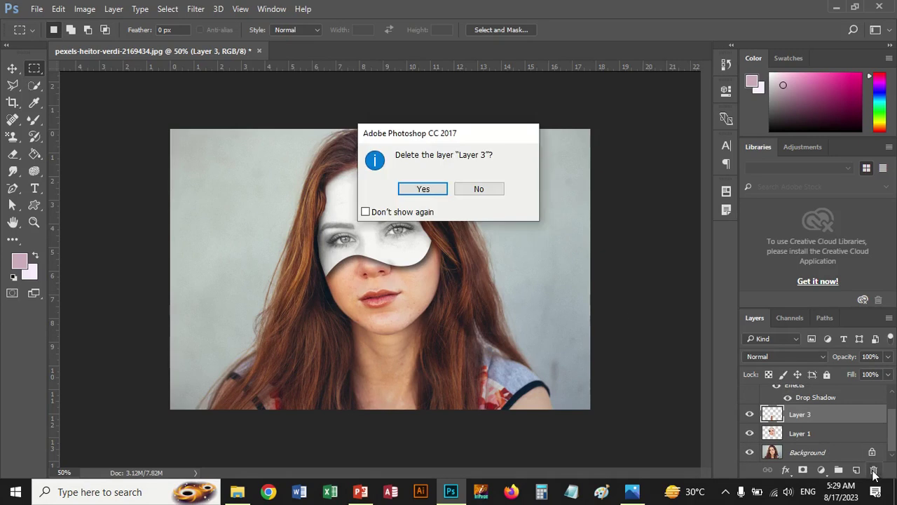
Step: Confirm deleting Layer 3 and select the Background layer
click(432, 189)
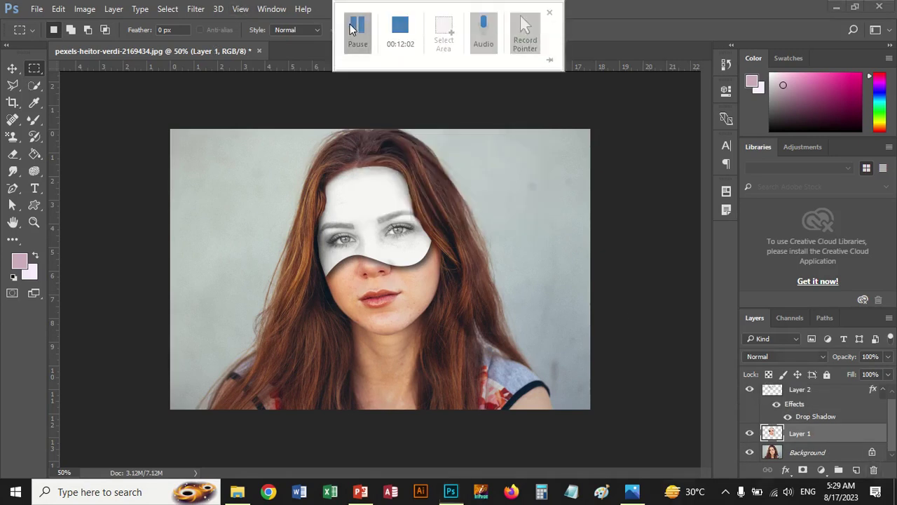
key(alt+bracketleft)
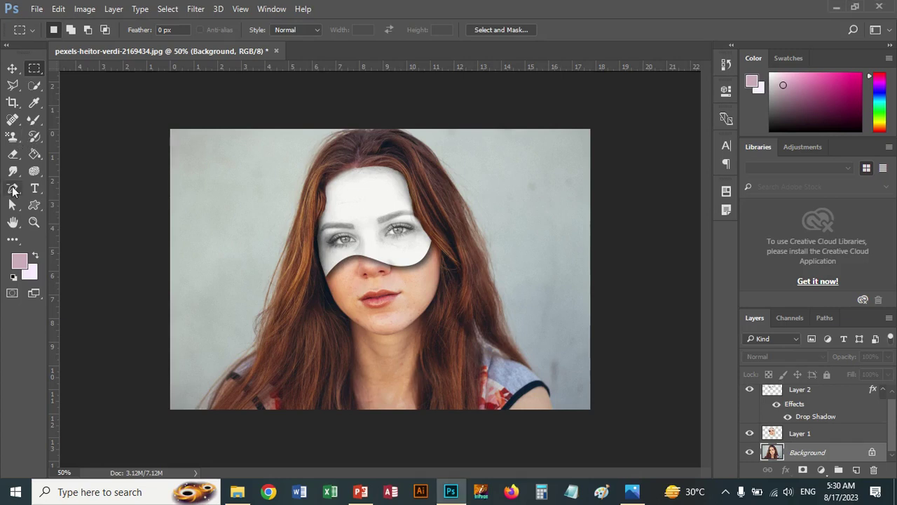
Step: With the Pen Tool, place anchors from the bottom edge up the left neck to the jaw
right_click(12, 189)
click(58, 187)
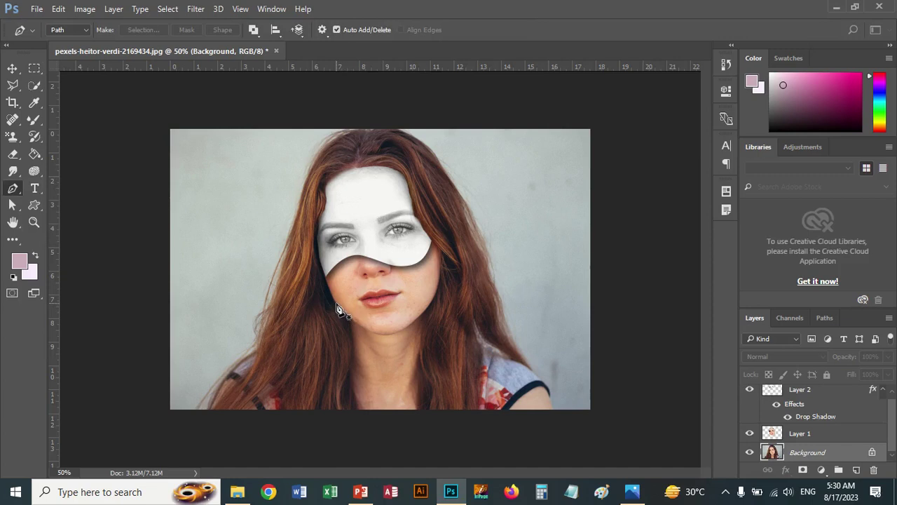
click(363, 409)
drag(352, 375, 353, 361)
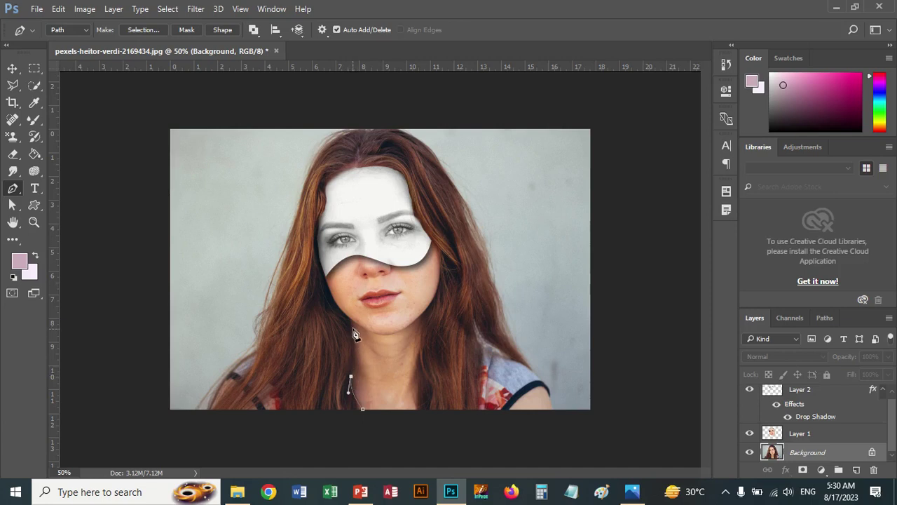
drag(353, 326, 344, 308)
drag(337, 307, 320, 291)
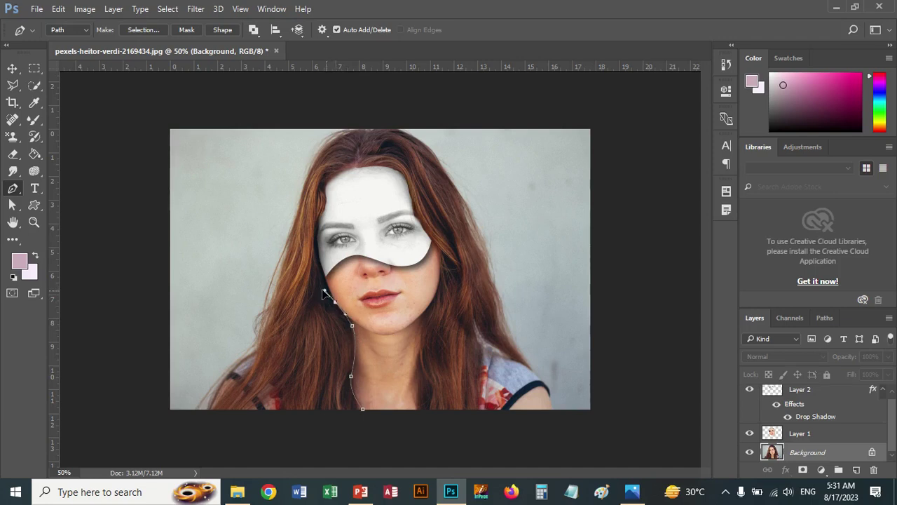
alt+click(352, 324)
Step: Add anchors at the chin's right and bottom right, then close the neck path
drag(389, 316, 414, 313)
alt+click(389, 316)
drag(404, 407, 424, 432)
alt+click(404, 407)
click(363, 409)
Step: Reshape the path's top edge, right neck side, lower-right point and jaw point
click(12, 205)
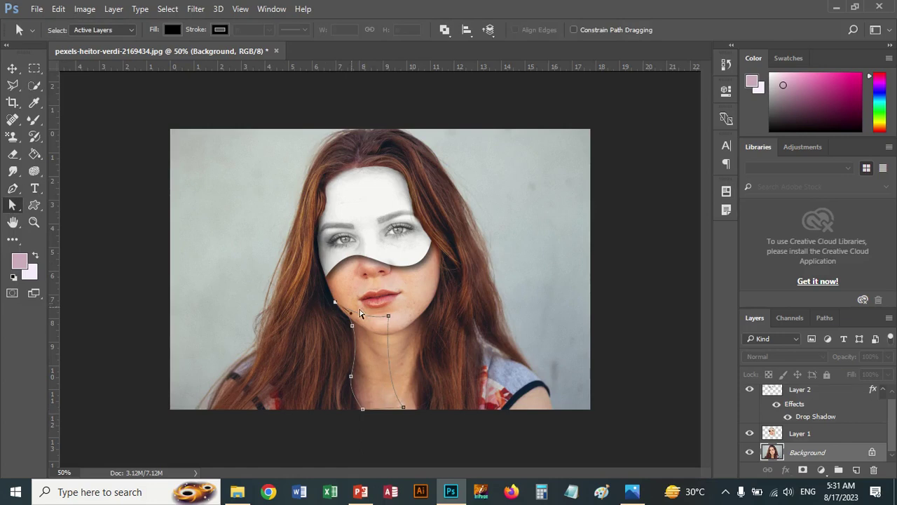
mouse_move(352, 317)
mouse_down()
mouse_move(356, 307)
mouse_move(341, 317)
mouse_move(366, 326)
mouse_up()
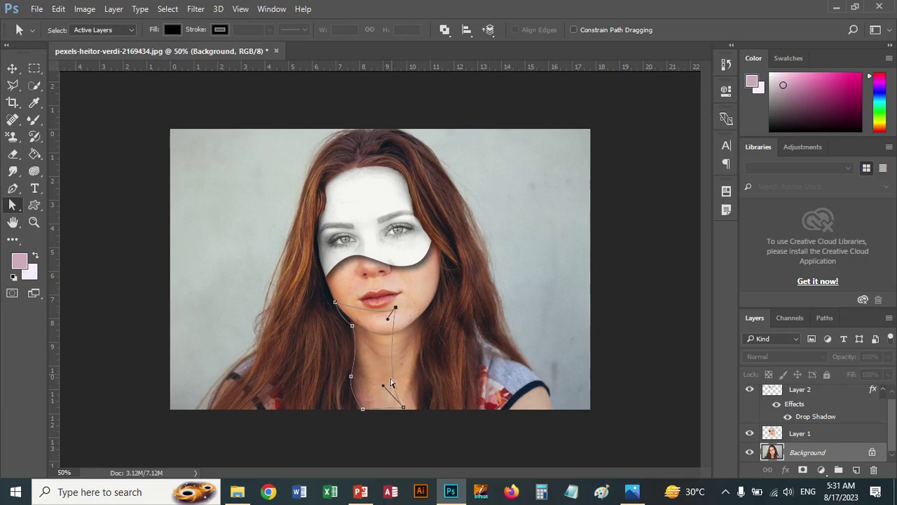
drag(384, 388, 373, 379)
drag(404, 407, 414, 413)
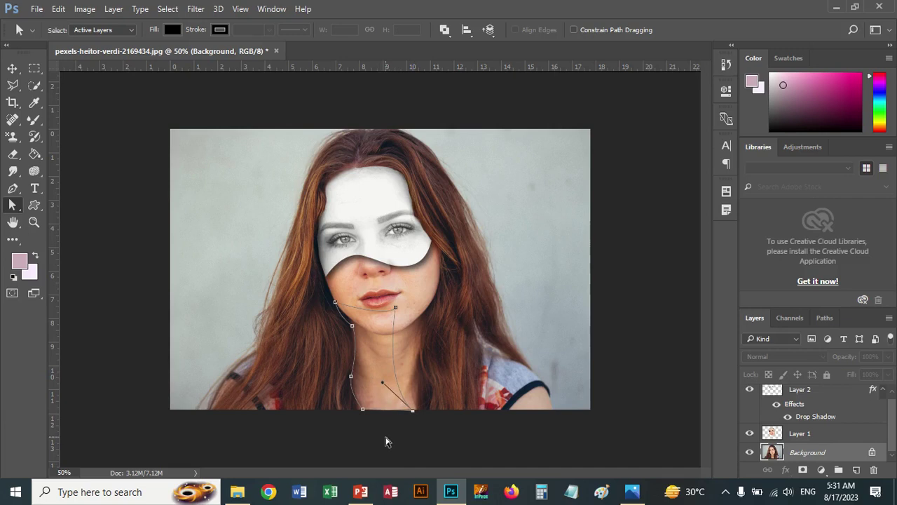
click(353, 326)
drag(355, 322, 346, 326)
click(340, 321)
Step: Copy the chin-and-neck selection to Layer 3, desaturate it, and move it above Layer 1
key(ctrl+Return)
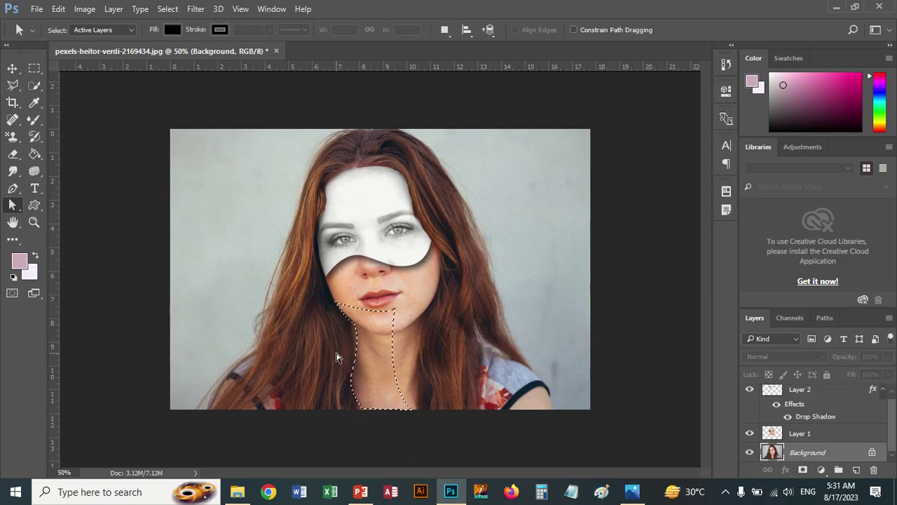
key(ctrl+j)
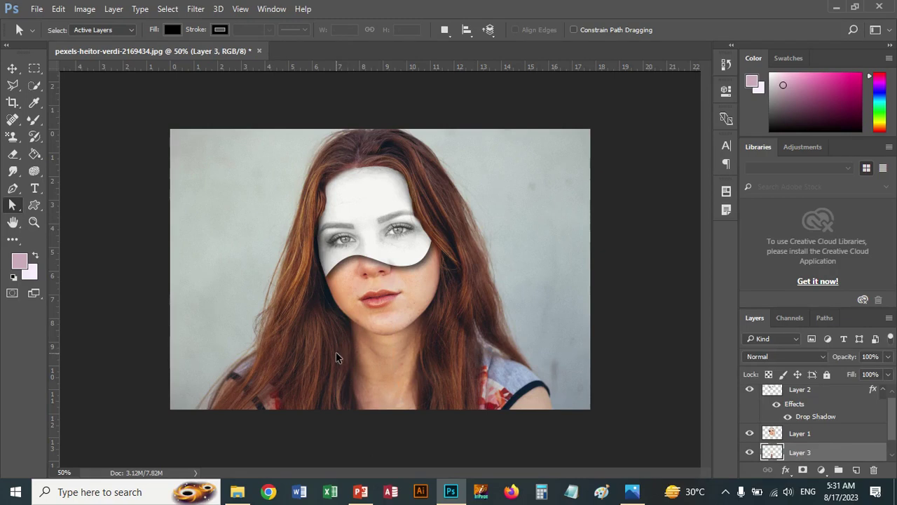
key(ctrl+shift+u)
drag(798, 453, 789, 429)
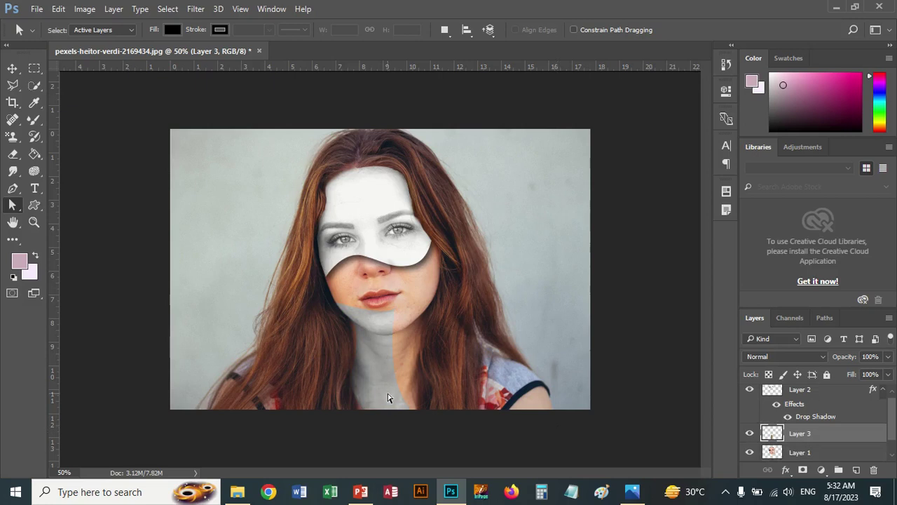
scroll(808, 396, up, 1)
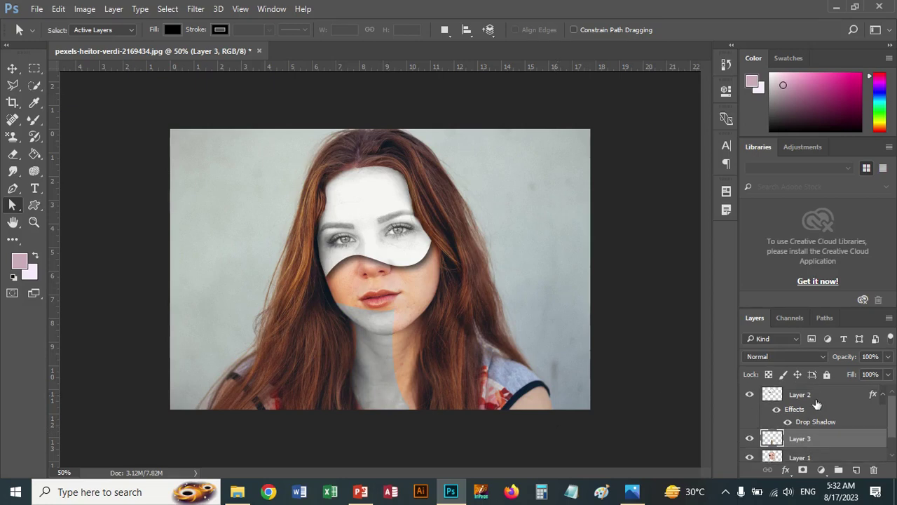
Step: Copy Layer 2's layer style and paste it onto the grey neck Layer 3
right_click(818, 395)
click(830, 394)
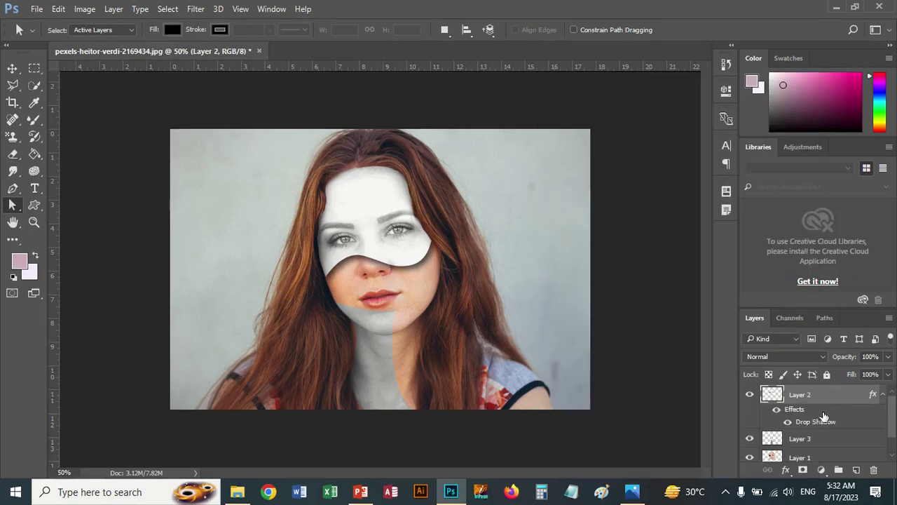
right_click(816, 398)
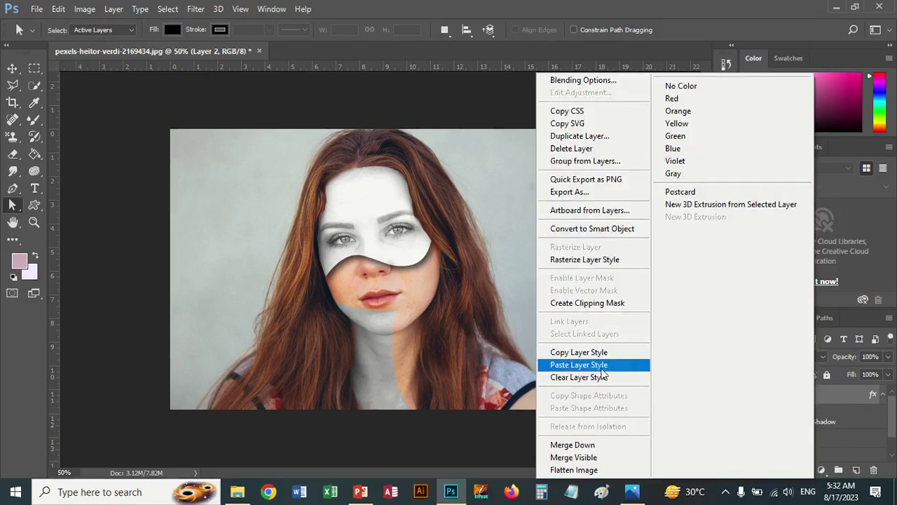
click(589, 355)
click(801, 441)
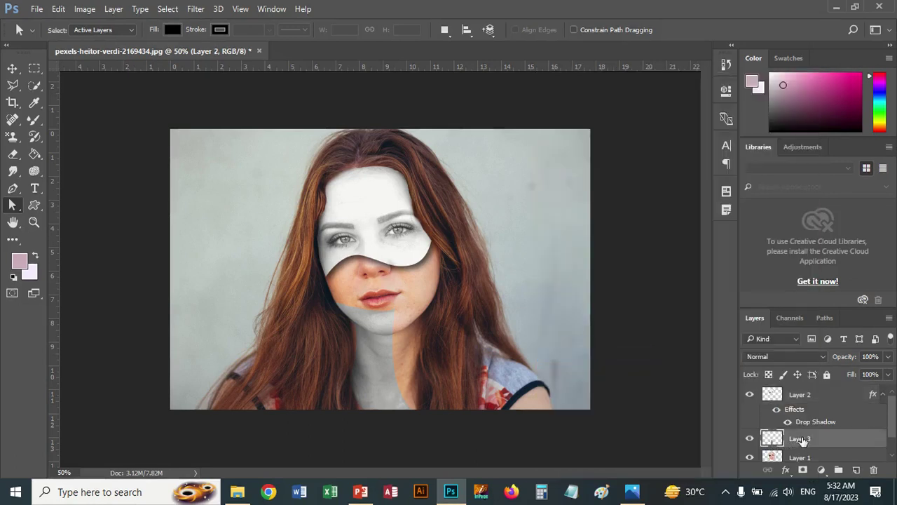
right_click(802, 441)
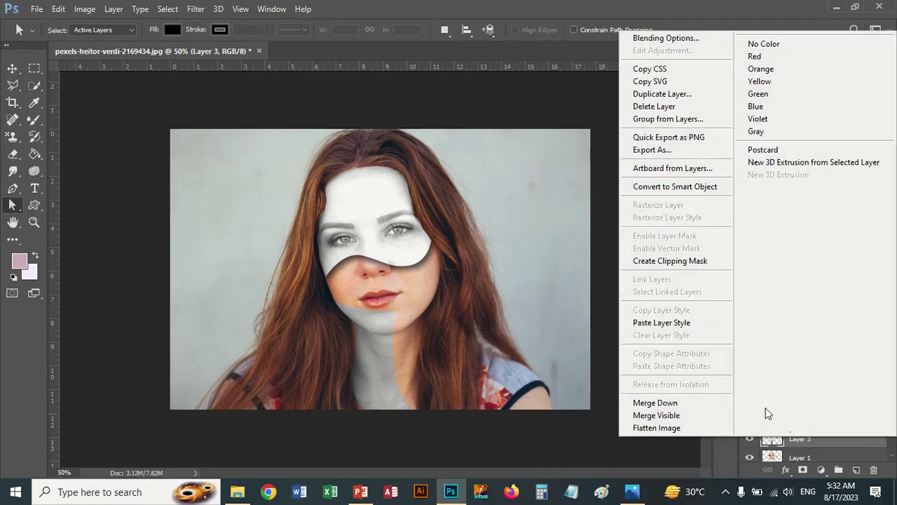
click(690, 324)
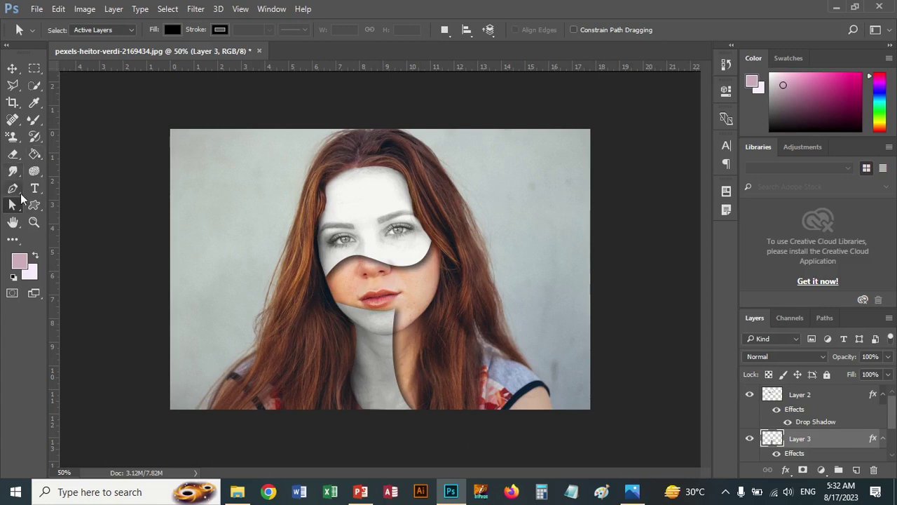
click(35, 223)
Step: Zoom the face to 100%, make Layer 2 active and switch to the Eraser Tool
drag(337, 245, 570, 310)
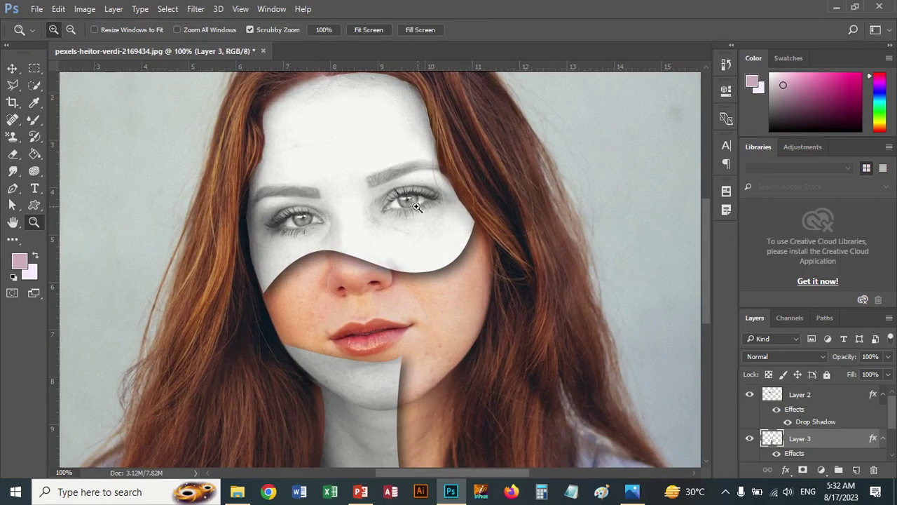
scroll(854, 449, down, 2)
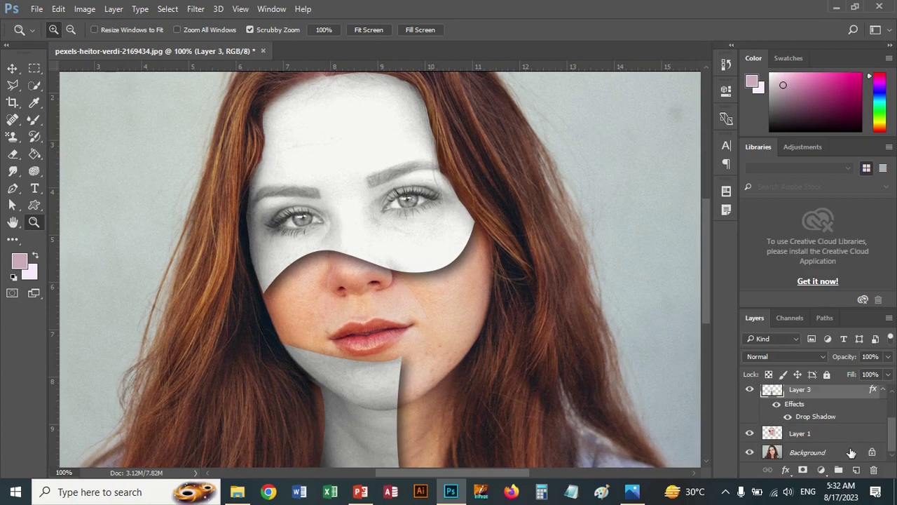
scroll(841, 446, up, 2)
click(811, 394)
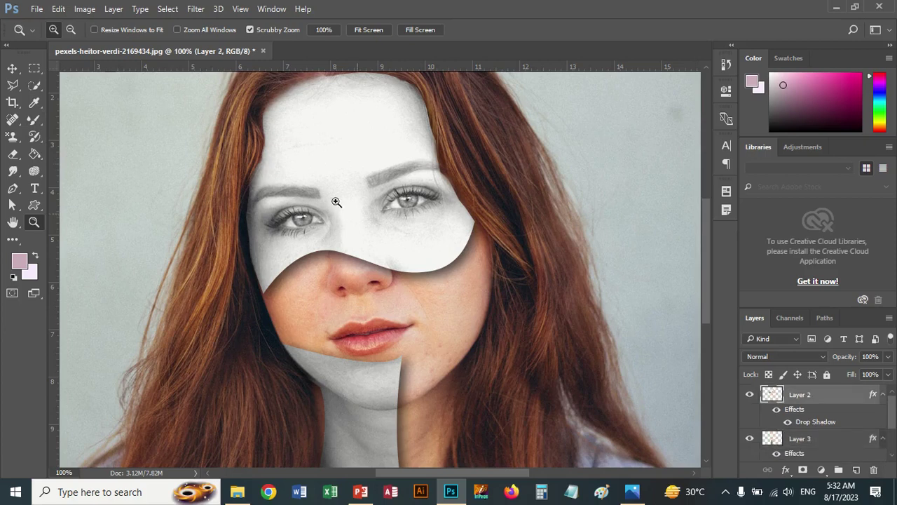
click(34, 122)
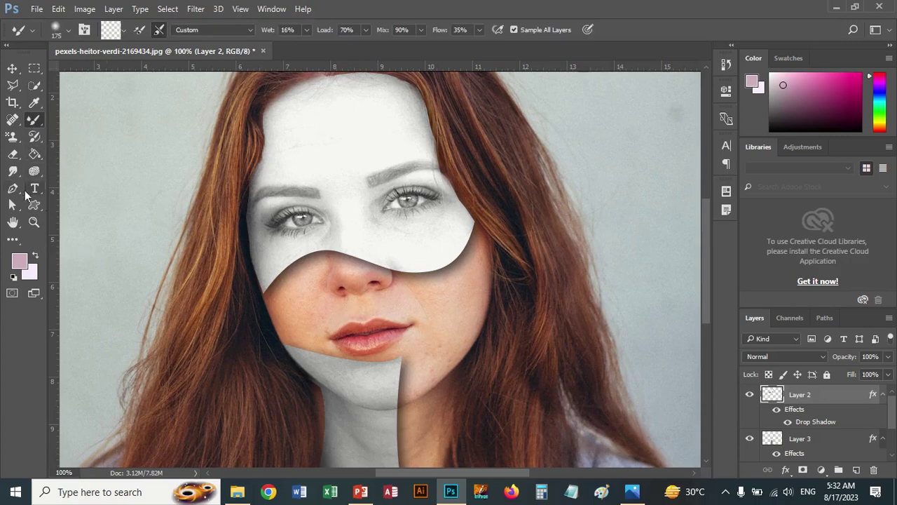
click(12, 155)
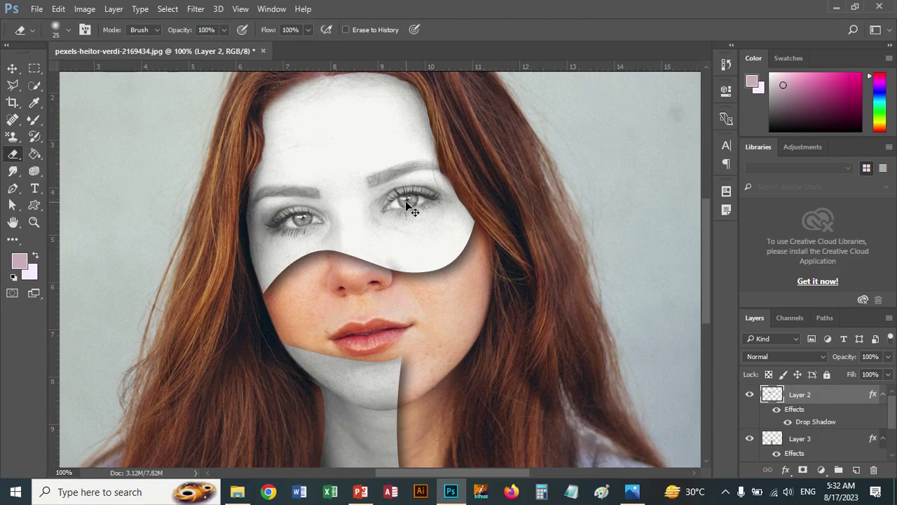
Step: Zoom to 200% on the eyes and erase part of the mask over an eye
key(ctrl+plus)
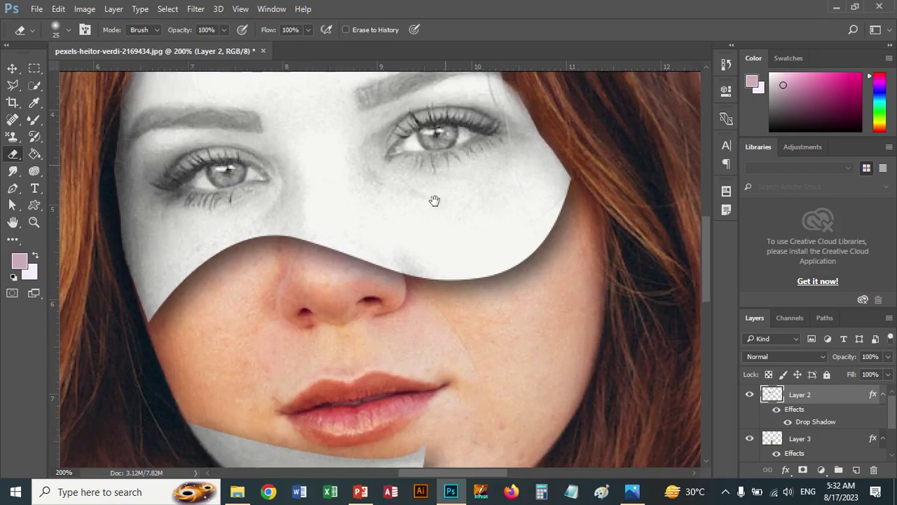
mouse_move(437, 168)
mouse_down()
mouse_move(425, 227)
mouse_move(416, 203)
mouse_move(385, 210)
mouse_move(418, 186)
mouse_move(459, 186)
mouse_move(466, 200)
mouse_move(397, 200)
mouse_move(411, 224)
mouse_move(421, 223)
mouse_move(379, 211)
mouse_move(469, 198)
mouse_up()
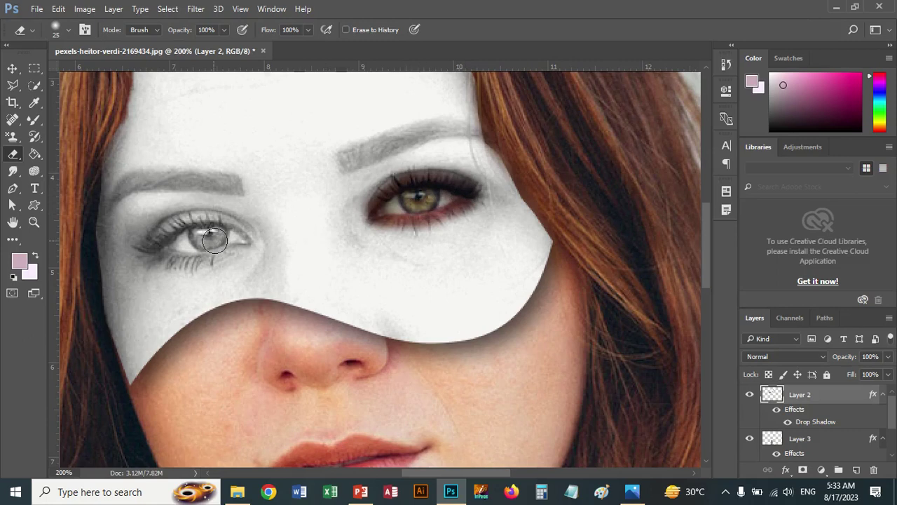
mouse_move(217, 238)
mouse_down()
mouse_move(188, 243)
mouse_move(246, 239)
mouse_move(234, 228)
mouse_move(175, 245)
mouse_move(200, 251)
mouse_up()
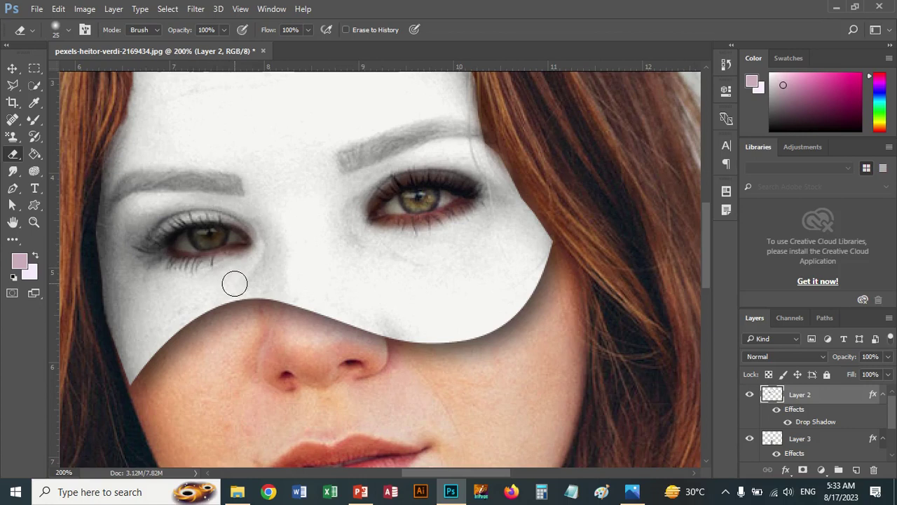
Step: Undo both eye erasures to restore the white mask, then zoom to 300% on the right eye
key(ctrl+minus)
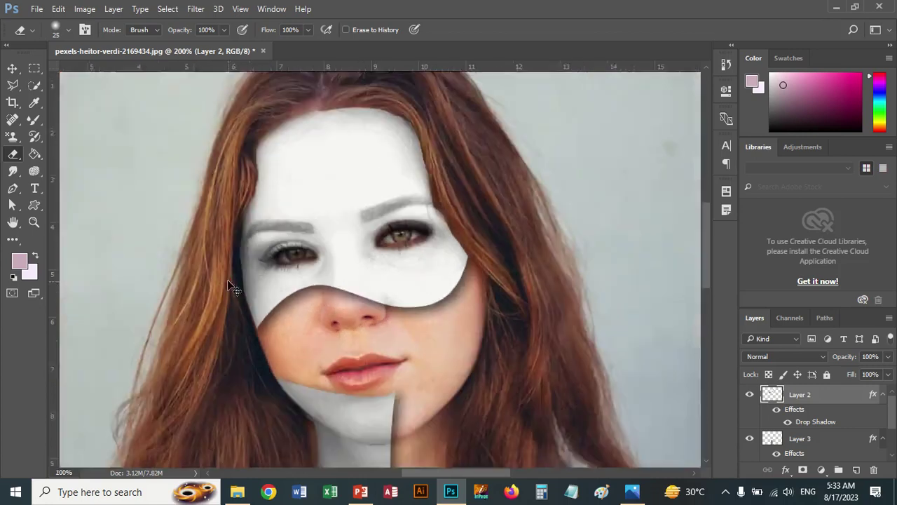
key(ctrl+minus)
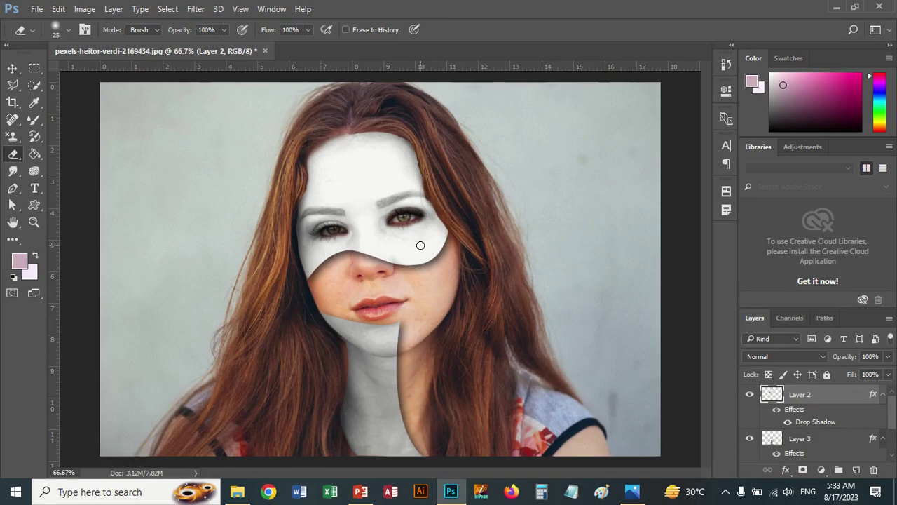
click(34, 222)
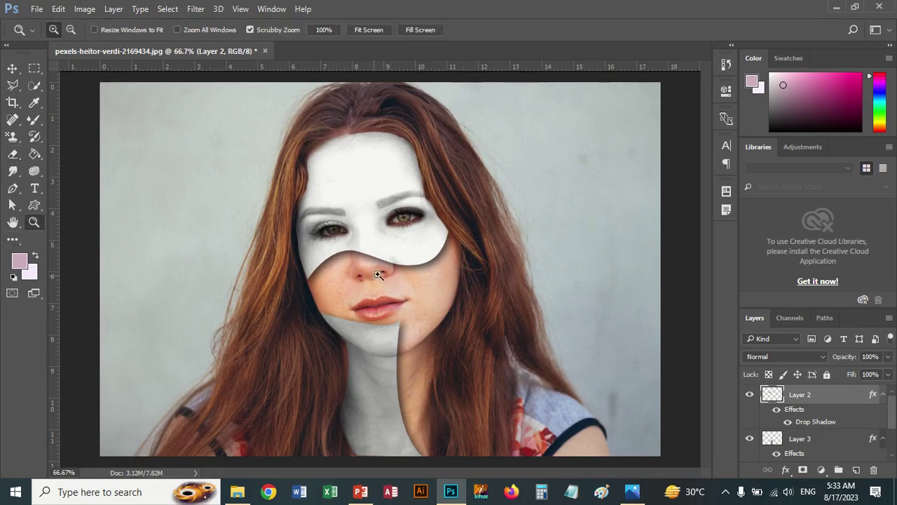
click(399, 255)
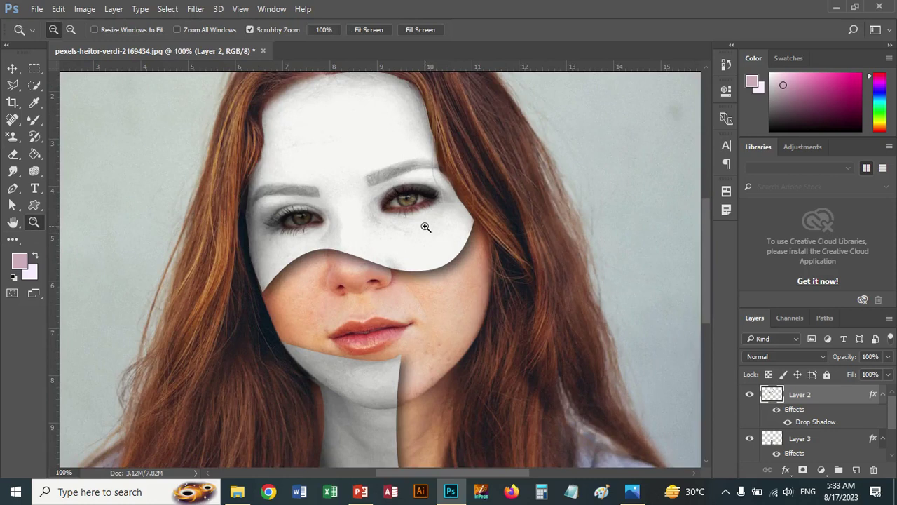
key(ctrl+z)
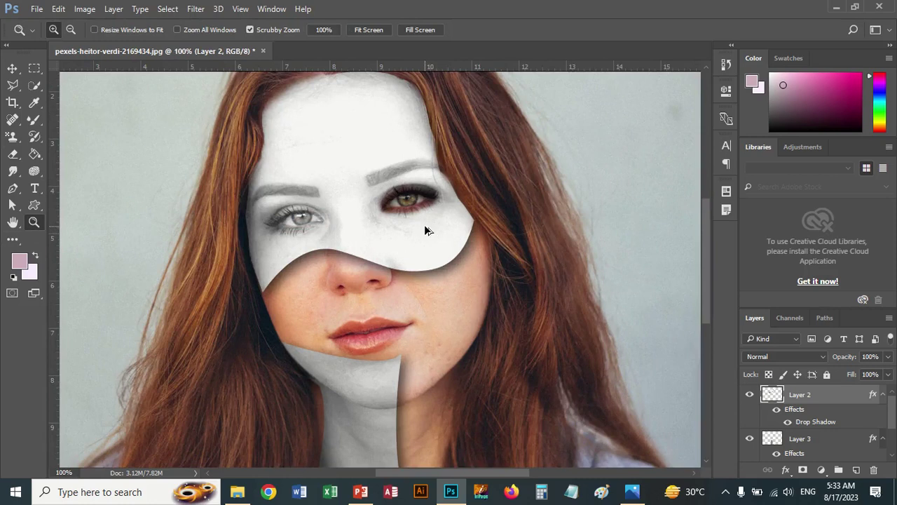
key(ctrl+z)
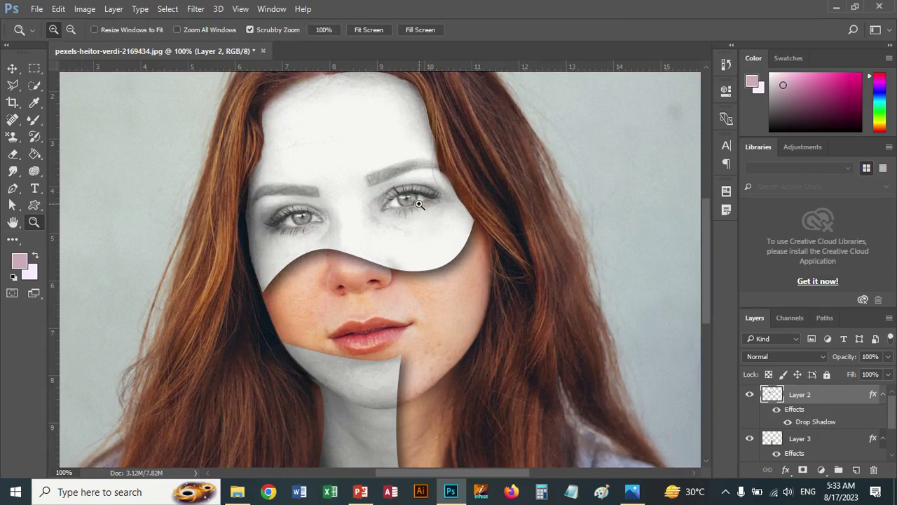
click(418, 207)
click(309, 199)
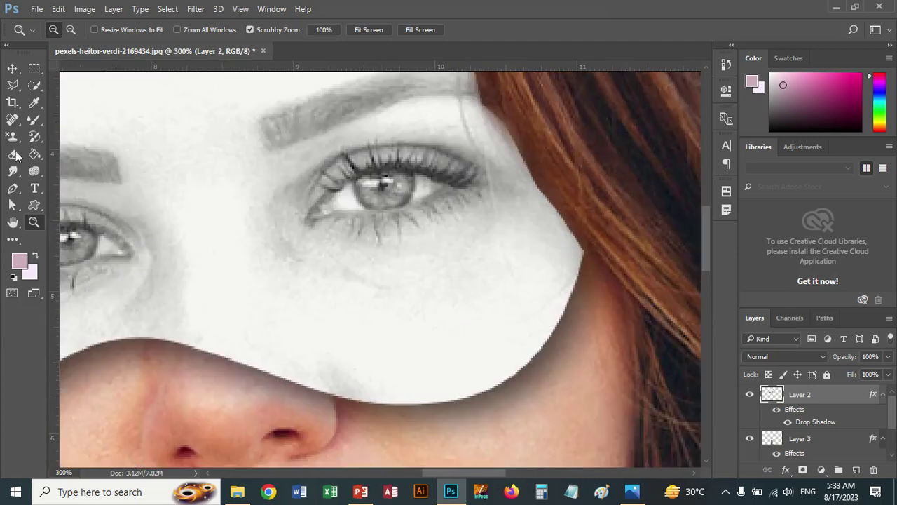
Step: Trace a closed Pen path around the right eye's opening
click(12, 189)
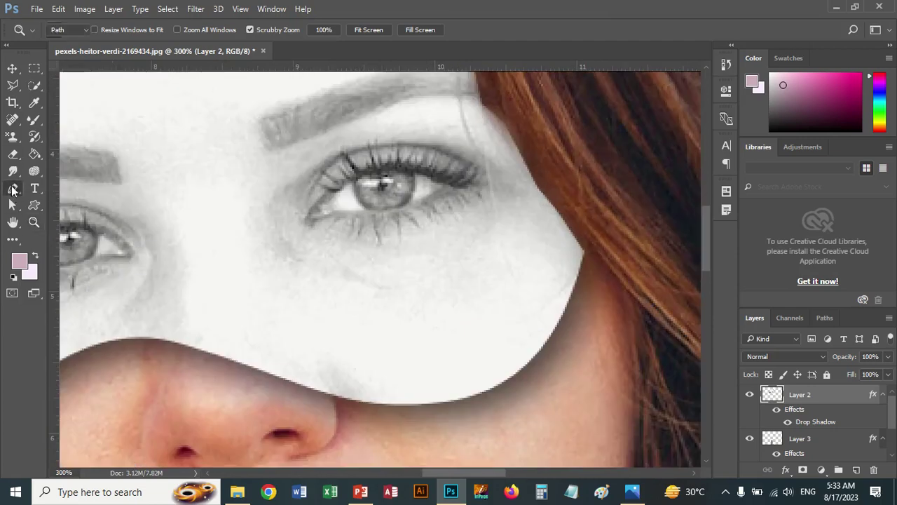
click(307, 218)
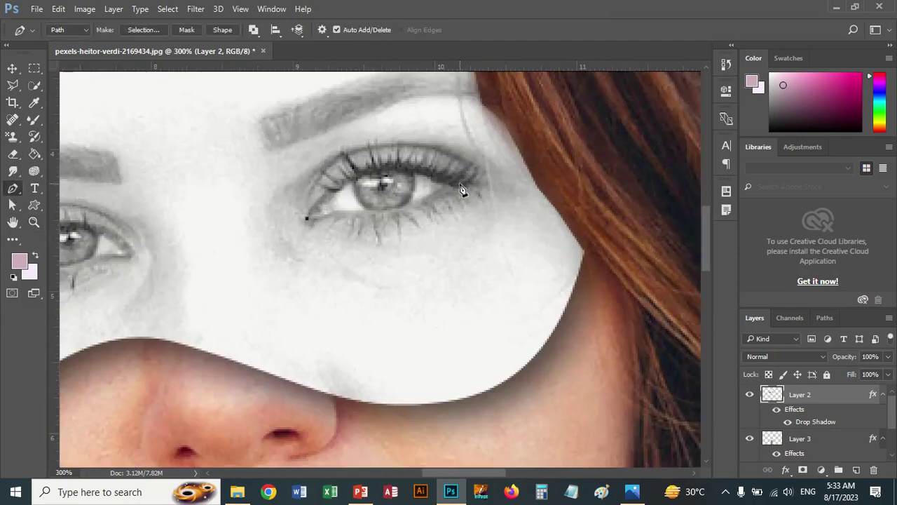
drag(466, 190, 551, 241)
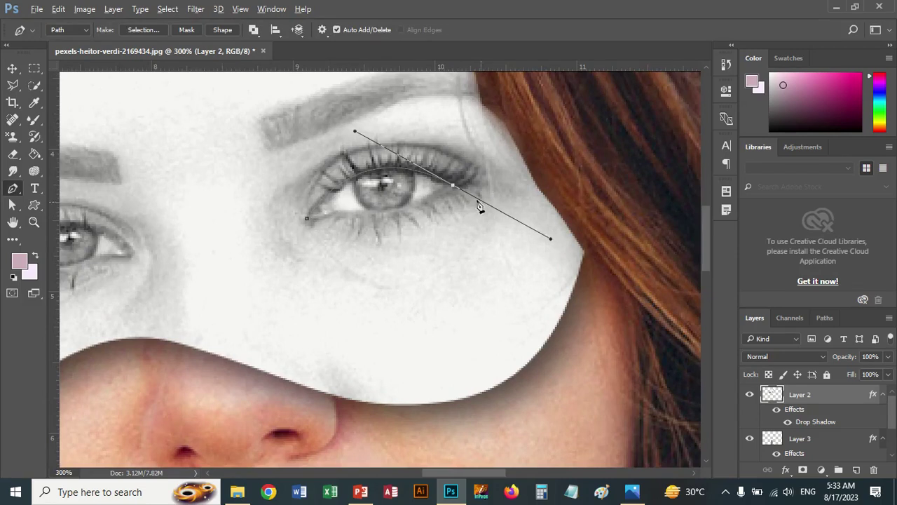
alt+click(453, 185)
mouse_move(335, 214)
mouse_down()
mouse_move(280, 198)
mouse_move(266, 209)
mouse_up()
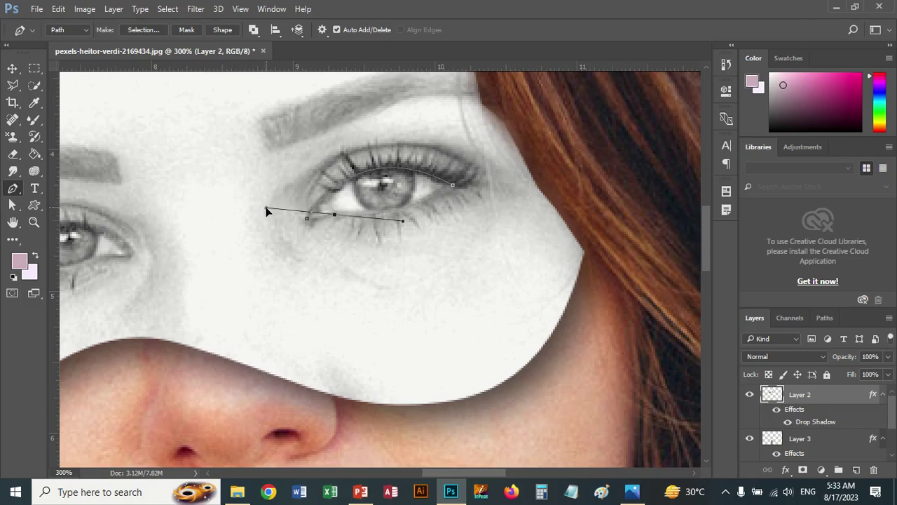
click(307, 219)
ctrl+click(308, 221)
ctrl+shift+click(307, 220)
Step: Load the eye path as a selection and fill it solid black on new Layer 4
key(ctrl+Return)
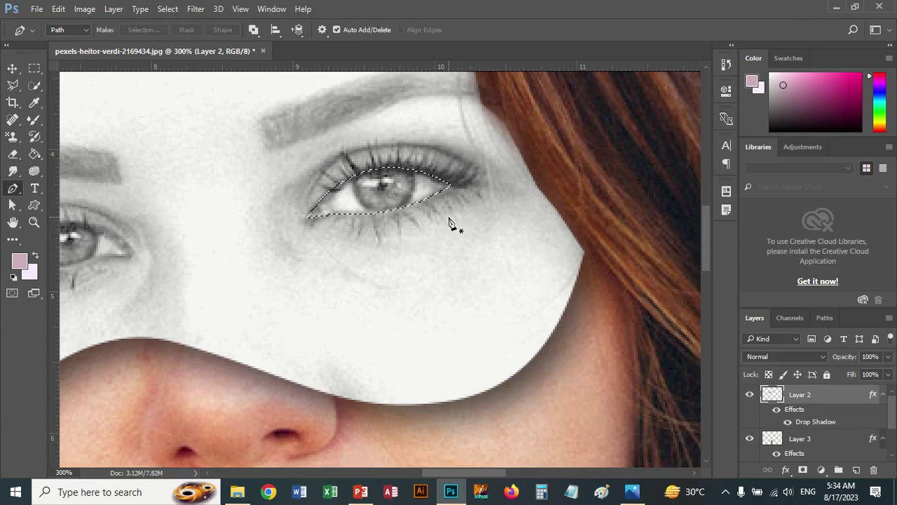
click(856, 469)
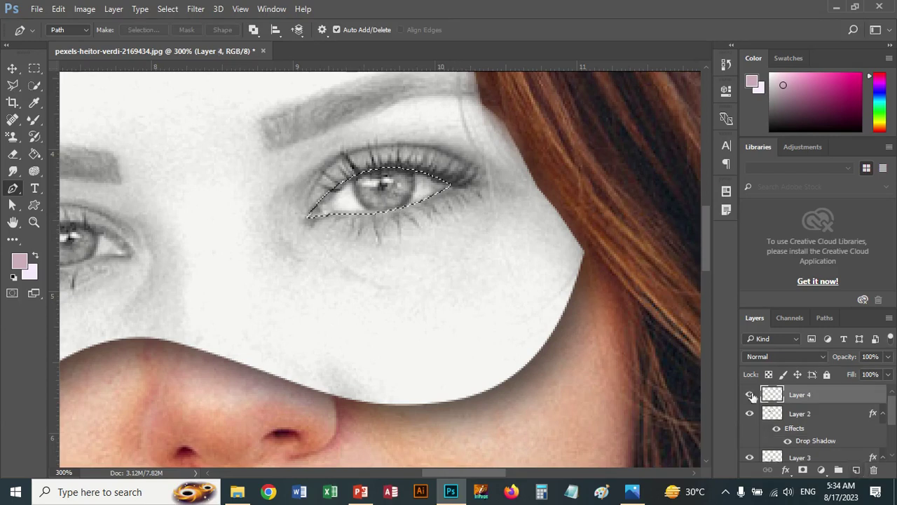
key(d)
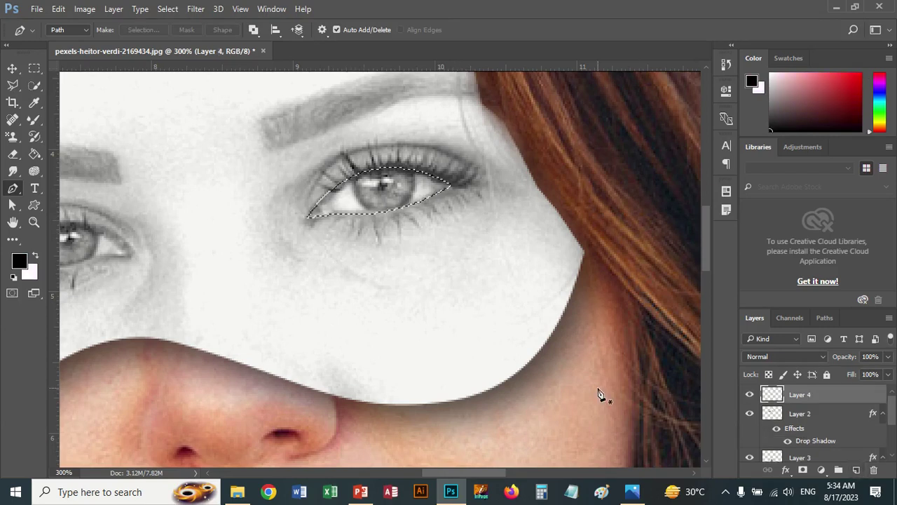
key(alt+BackSpace)
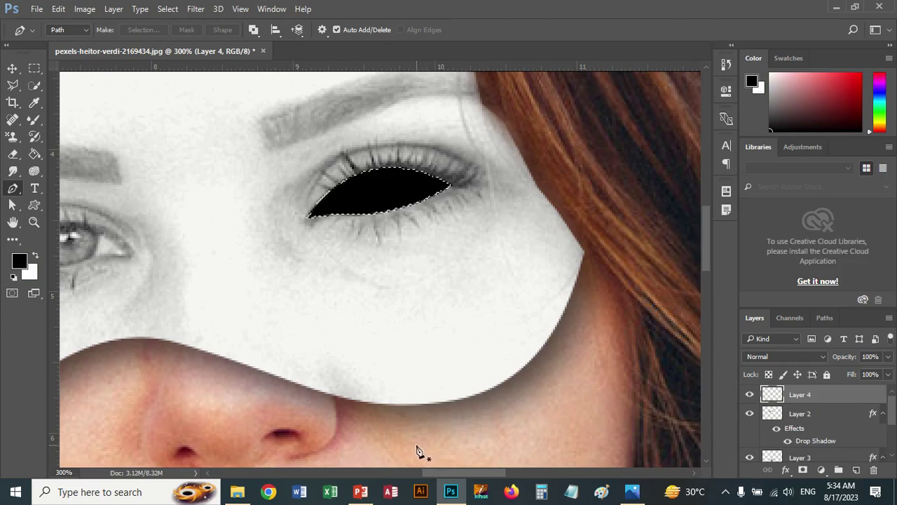
drag(306, 349, 513, 369)
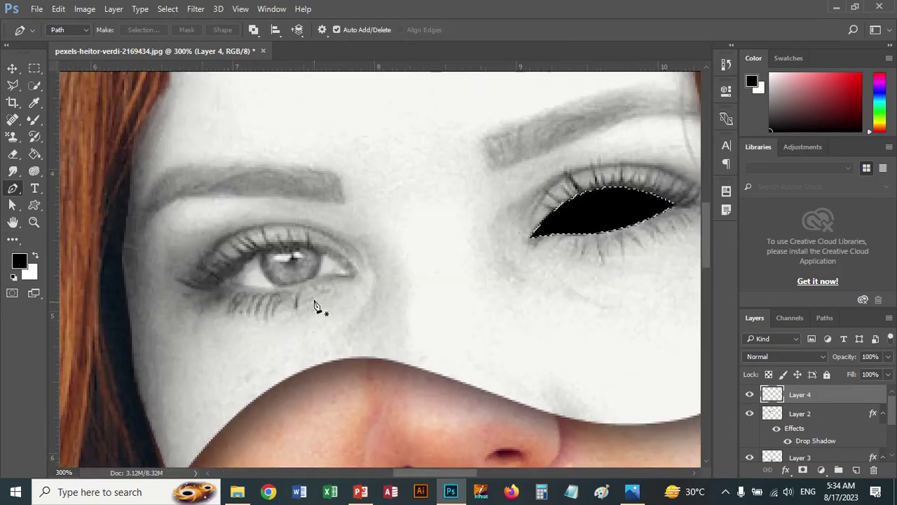
Step: Trace the left eye with the Pen tool, load it as a selection, and add empty Layer 5
click(346, 272)
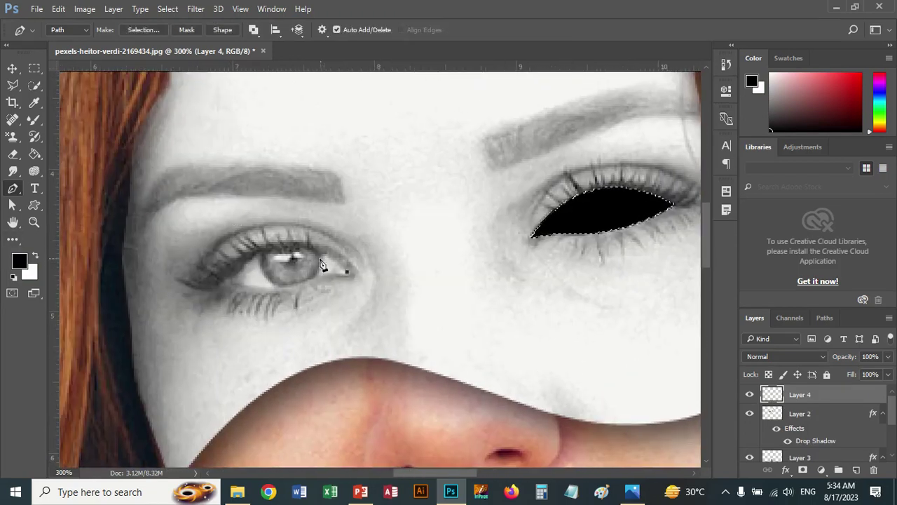
click(258, 257)
click(221, 281)
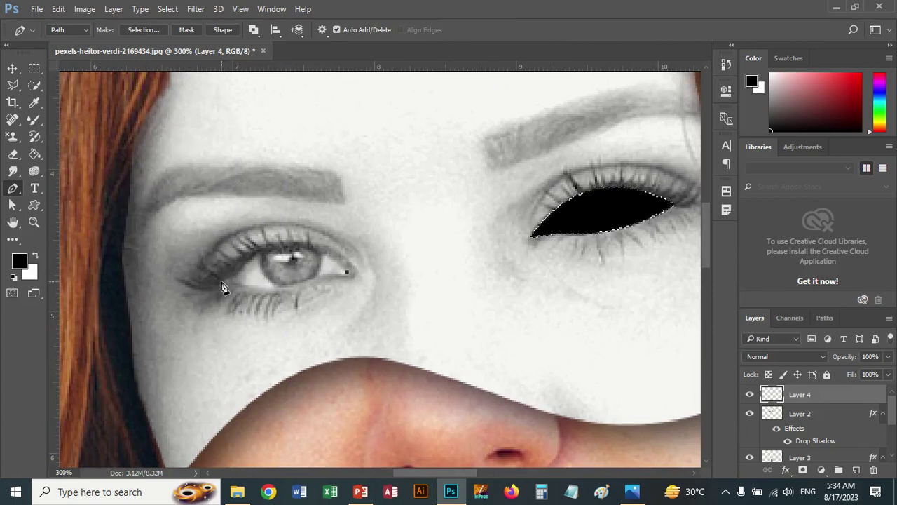
click(184, 307)
drag(175, 311, 167, 349)
alt+click(221, 281)
click(291, 288)
drag(318, 282, 326, 275)
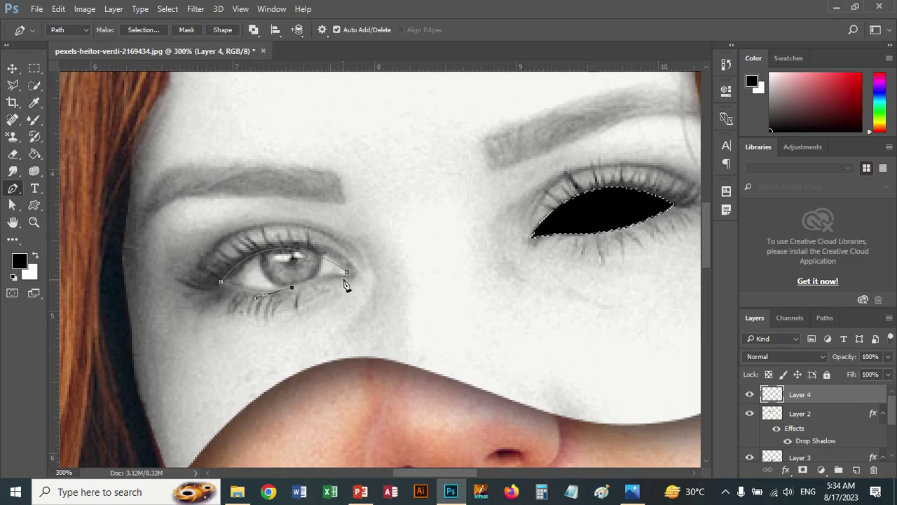
click(348, 274)
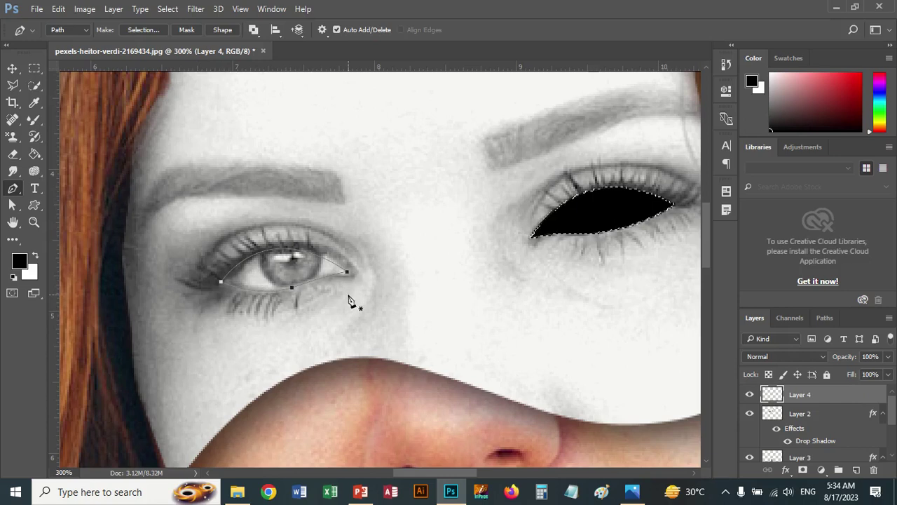
key(ctrl+Return)
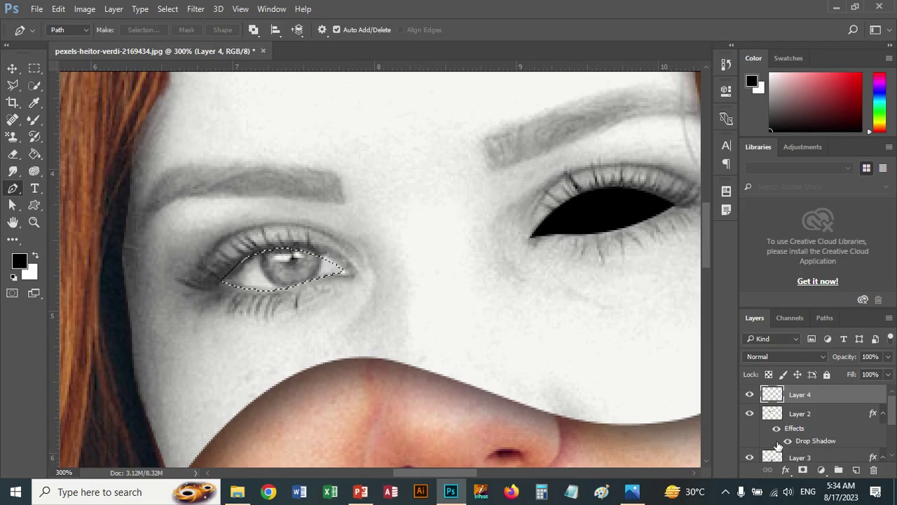
click(856, 470)
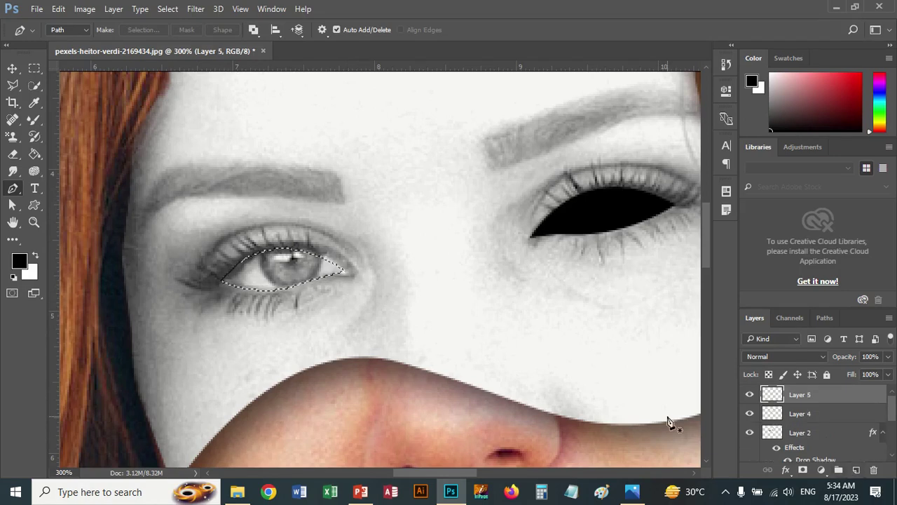
Step: Fill the left-eye selection black on Layer 5, then zoom the view to 66.7%
key(alt+BackSpace)
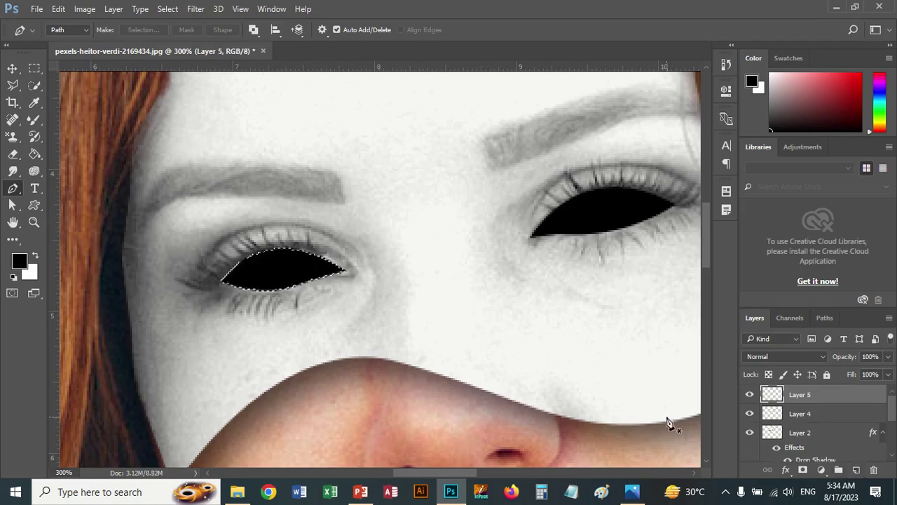
key(ctrl+1)
key(ctrl+minus)
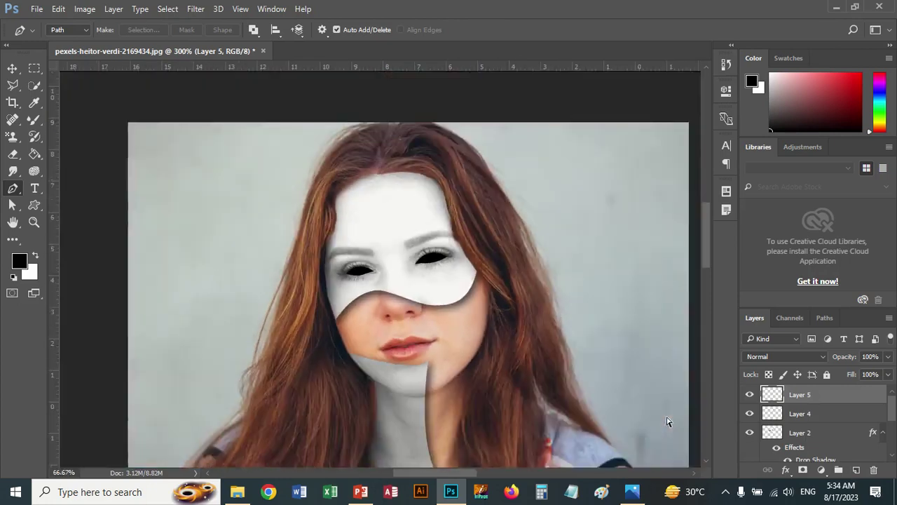
key(ctrl+minus)
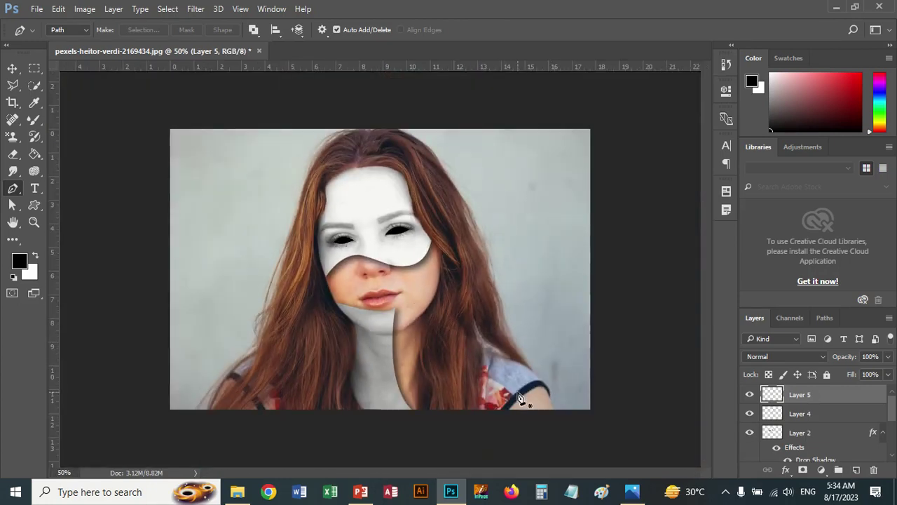
click(34, 224)
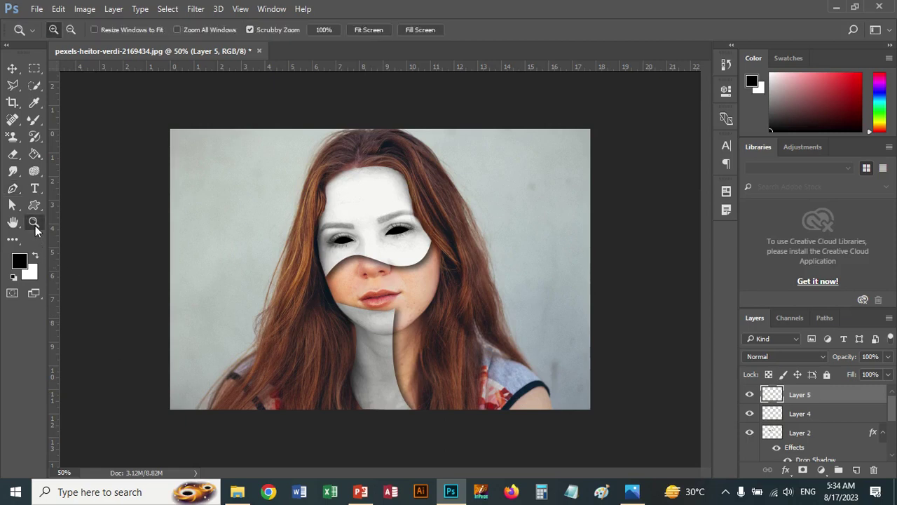
click(394, 317)
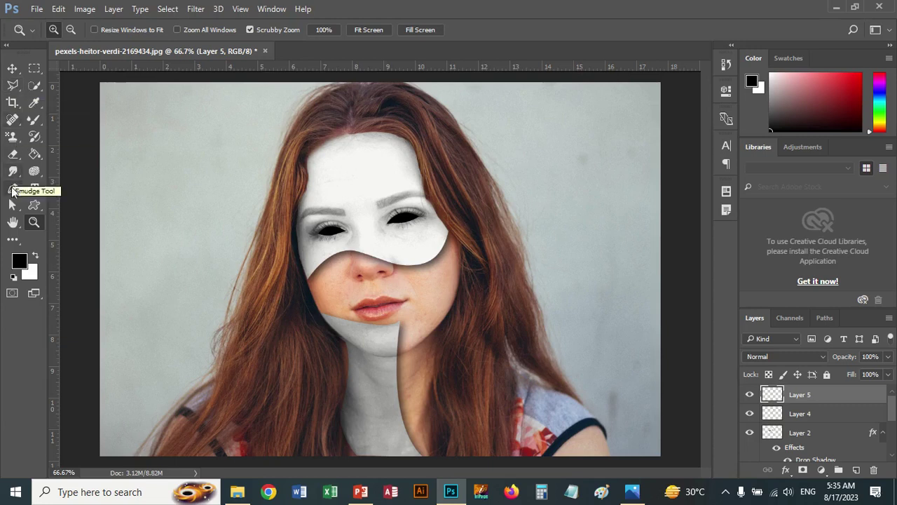
Step: Trace a closed Pen path around the upper and lower lips, with corner points at the lip corners
click(13, 188)
click(377, 299)
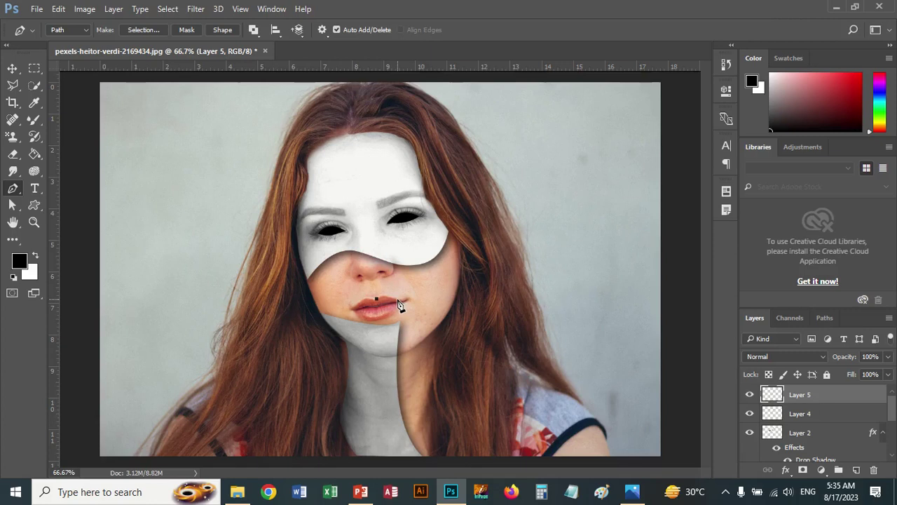
scroll(400, 320, up, 3)
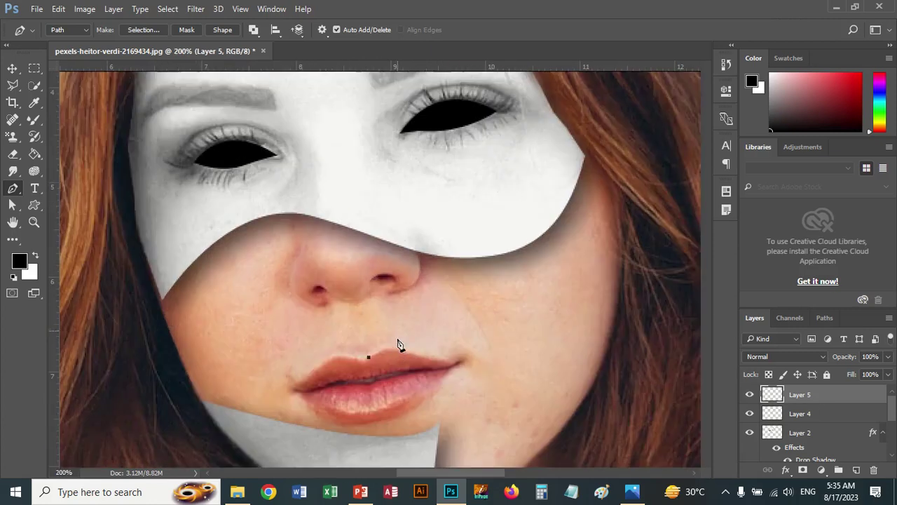
drag(452, 361, 466, 365)
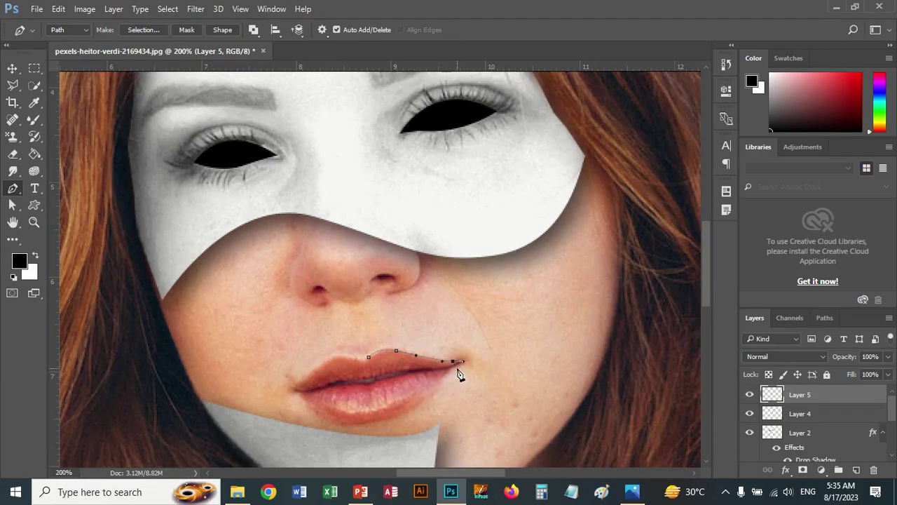
click(453, 363)
click(464, 362)
drag(427, 395, 412, 401)
alt+click(357, 425)
mouse_move(300, 395)
mouse_down()
mouse_move(277, 365)
mouse_move(296, 390)
mouse_up()
alt+click(295, 392)
drag(331, 360, 336, 356)
alt+click(331, 359)
drag(370, 358, 397, 366)
Step: Nudge the whole lip path slightly left and move an upper-lip anchor down onto the lip edge
click(12, 205)
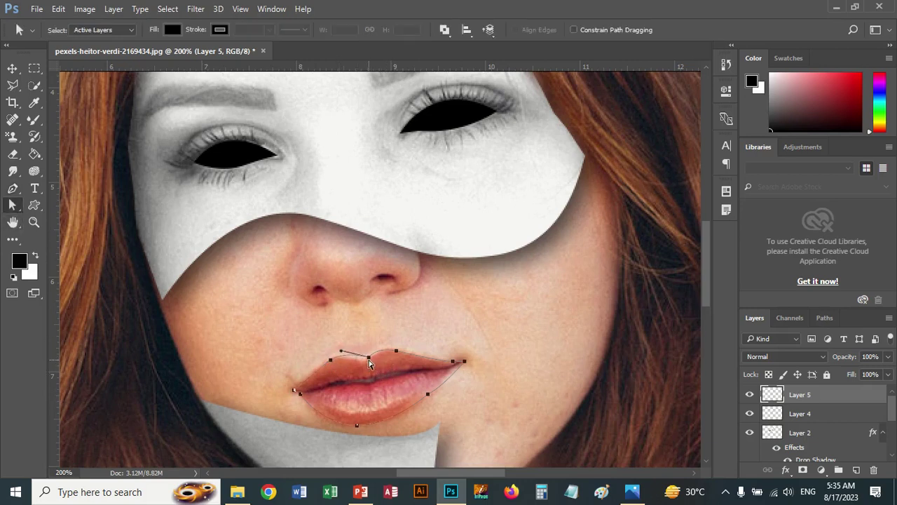
drag(371, 361, 369, 361)
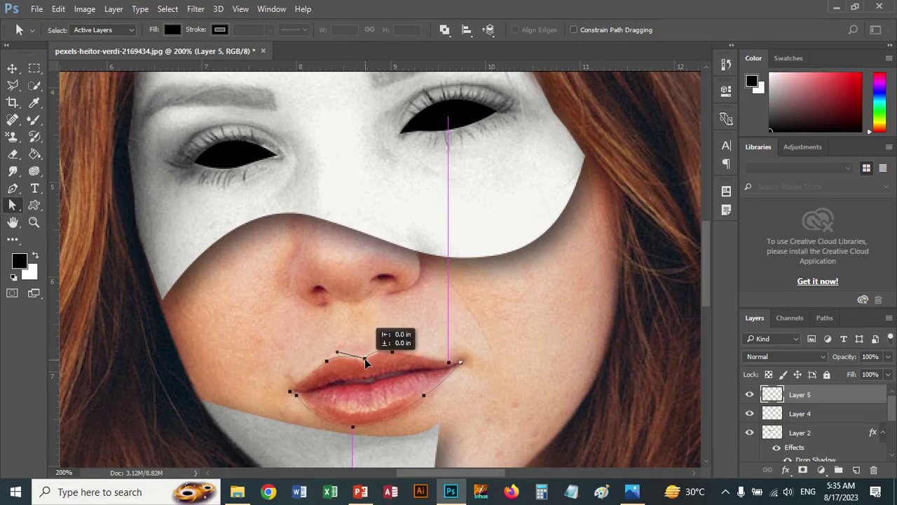
click(365, 361)
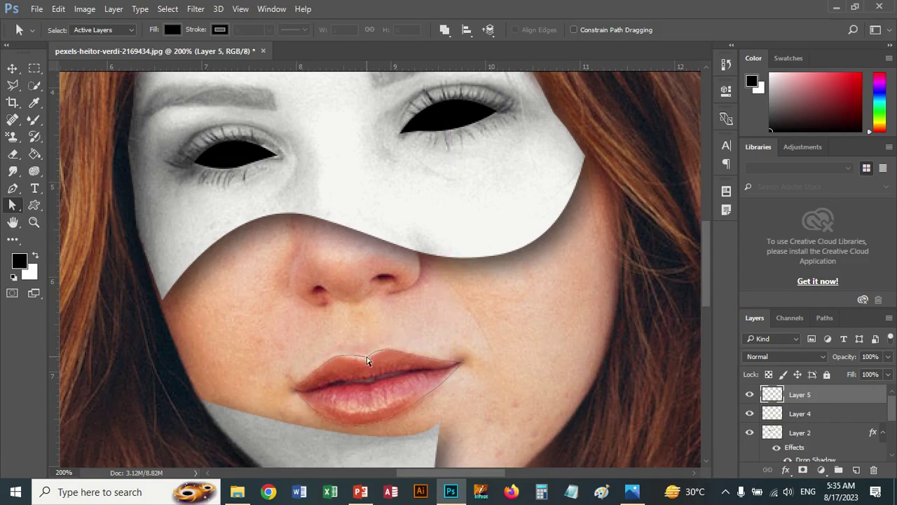
drag(365, 358, 366, 361)
scroll(811, 400, down, 2)
scroll(817, 423, down, 2)
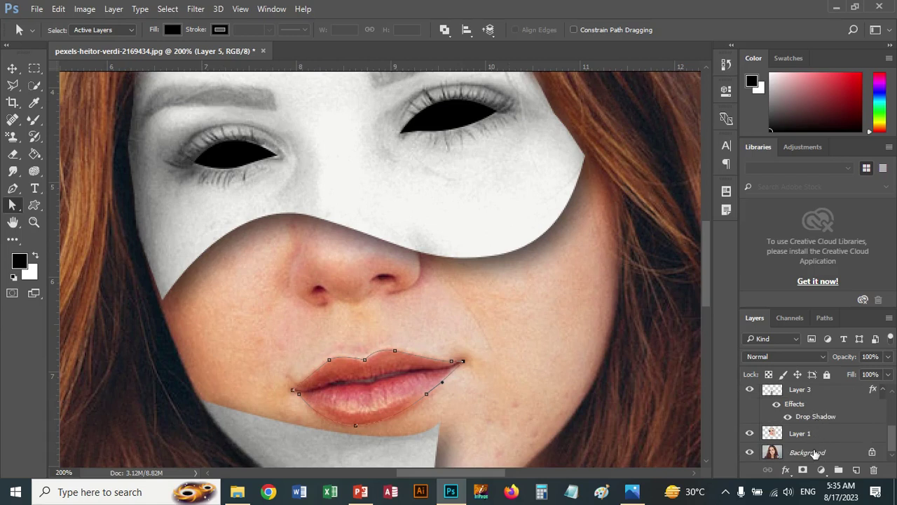
Step: Copy the lips from the Background layer onto new Layer 6 and move it higher in the stack
click(813, 454)
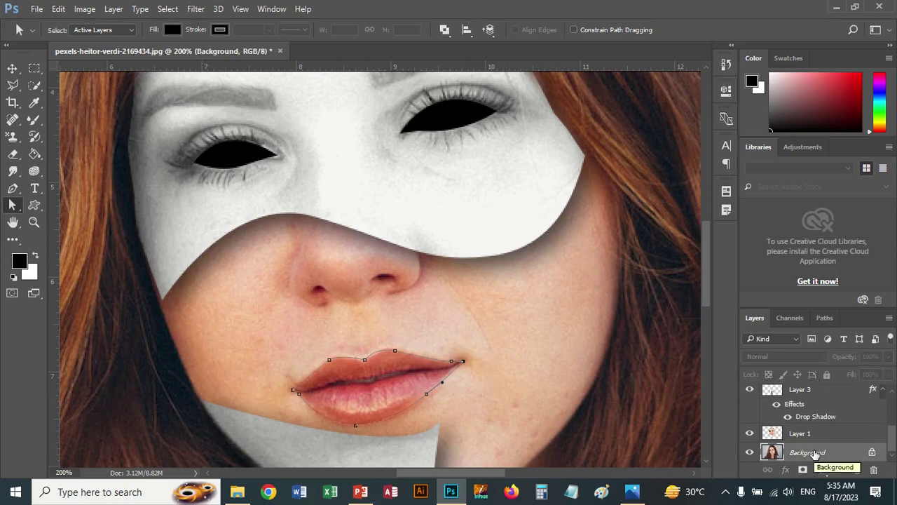
key(ctrl+Return)
key(ctrl+j)
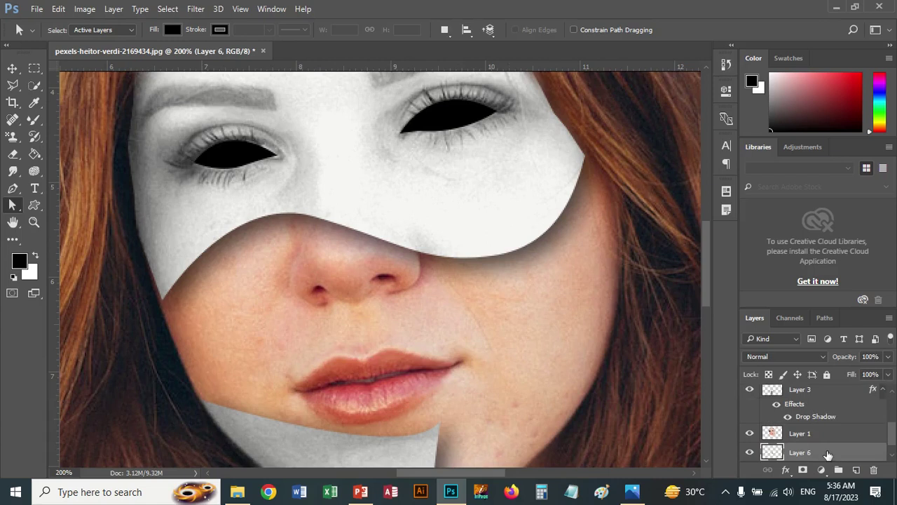
drag(824, 453, 827, 383)
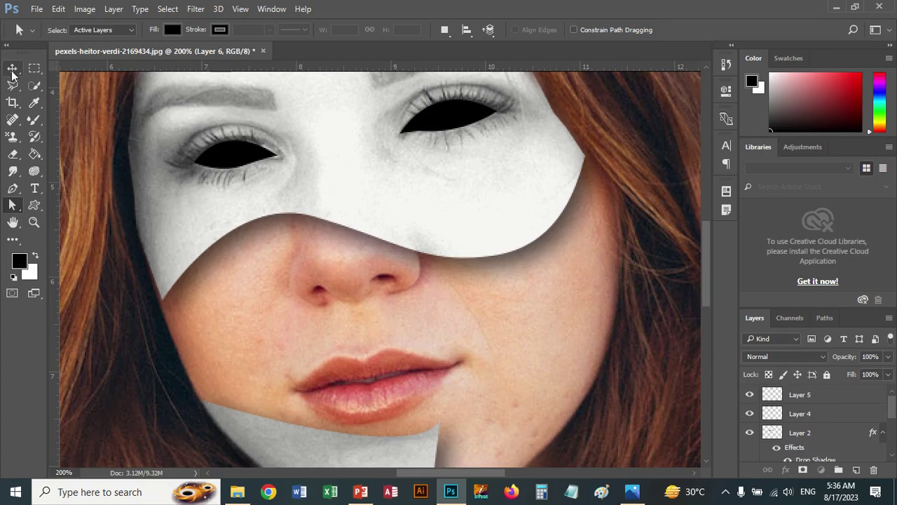
key(ctrl+minus)
key(ctrl+minus)
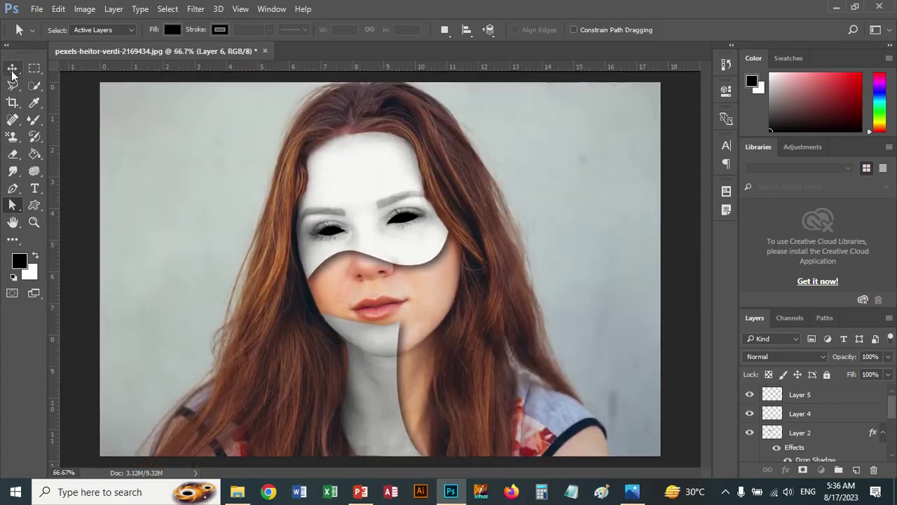
Step: Free-transform Layer 3's chin-and-neck piece taller and wider, then shift it up over the chin
click(12, 68)
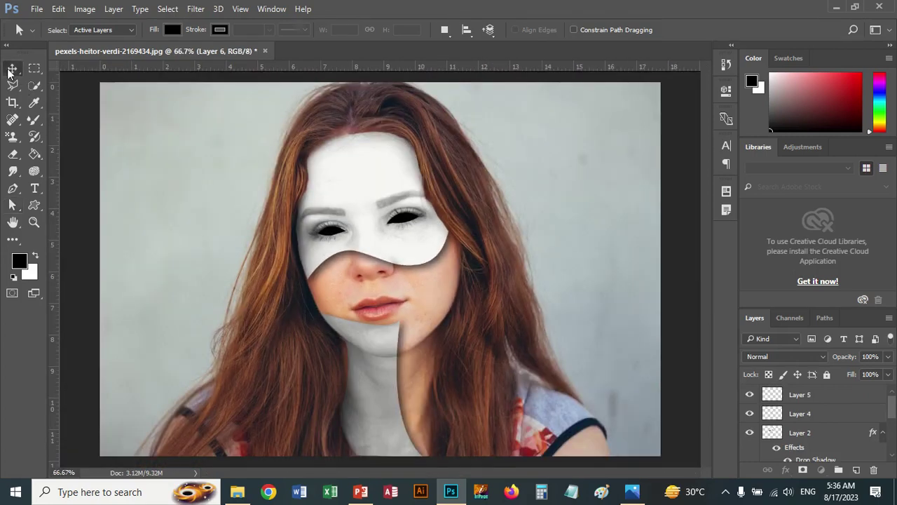
right_click(371, 356)
click(382, 359)
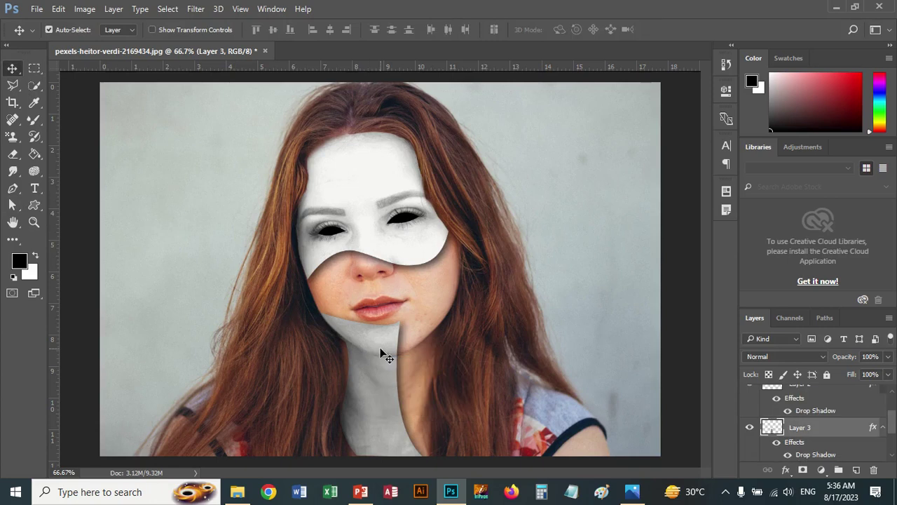
key(ctrl+t)
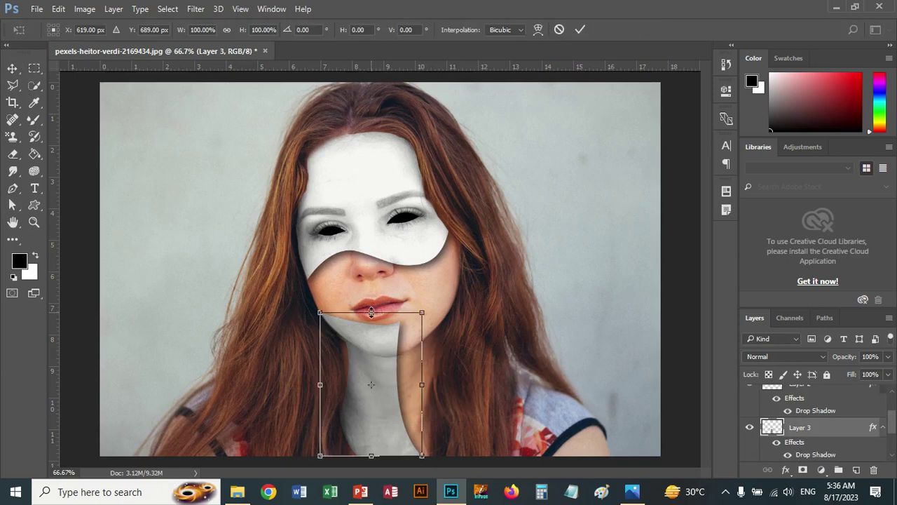
drag(371, 312, 371, 287)
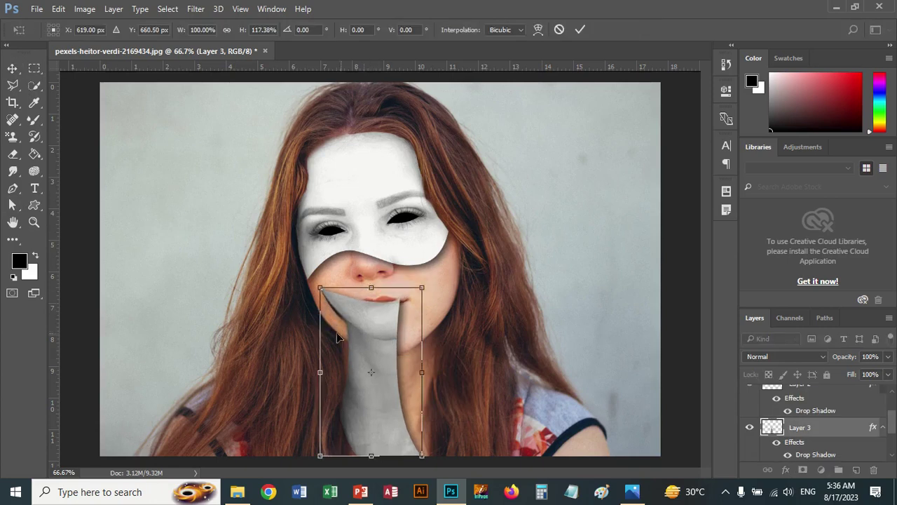
mouse_move(320, 374)
mouse_down()
mouse_move(303, 380)
mouse_move(310, 379)
mouse_up()
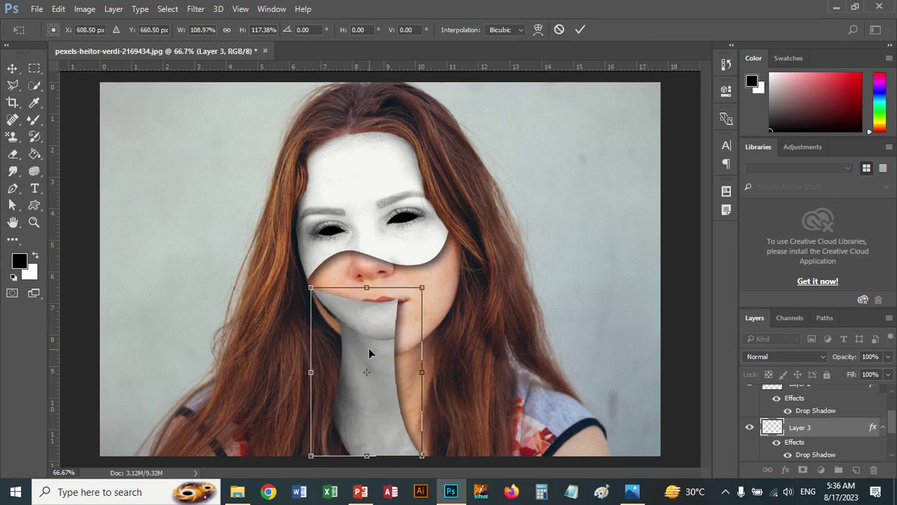
key(Return)
drag(383, 327, 383, 320)
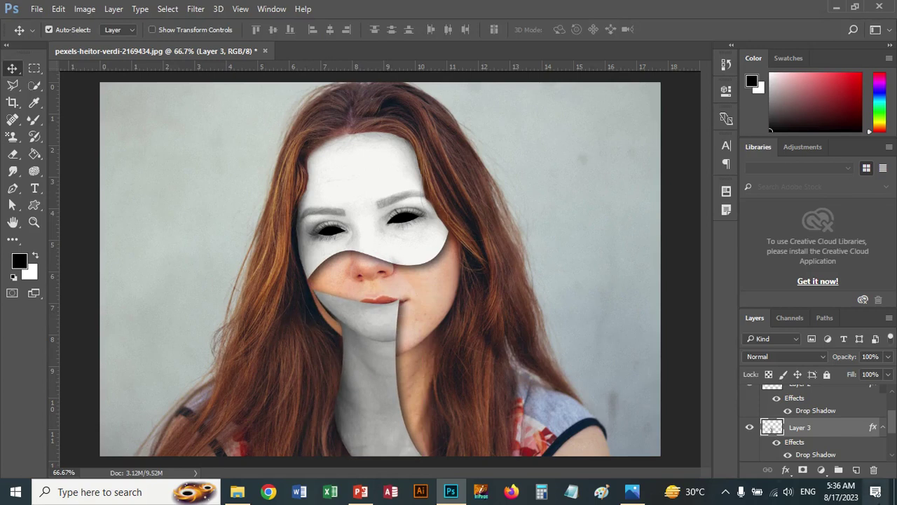
Step: Toggle the neck piece, both black eyes and the upper face mask off and on to check each
scroll(885, 455, down, 2)
scroll(885, 455, up, 1)
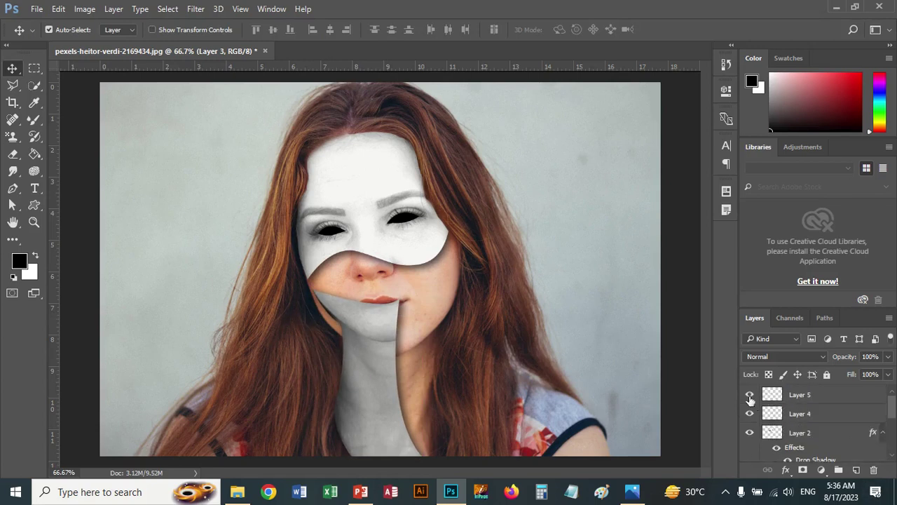
scroll(786, 422, down, 2)
scroll(786, 422, down, 2)
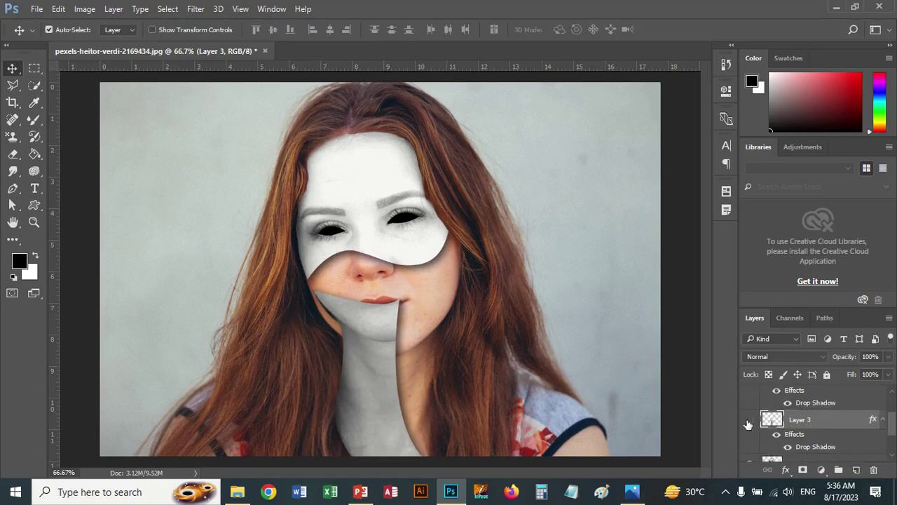
click(749, 420)
scroll(749, 413, up, 3)
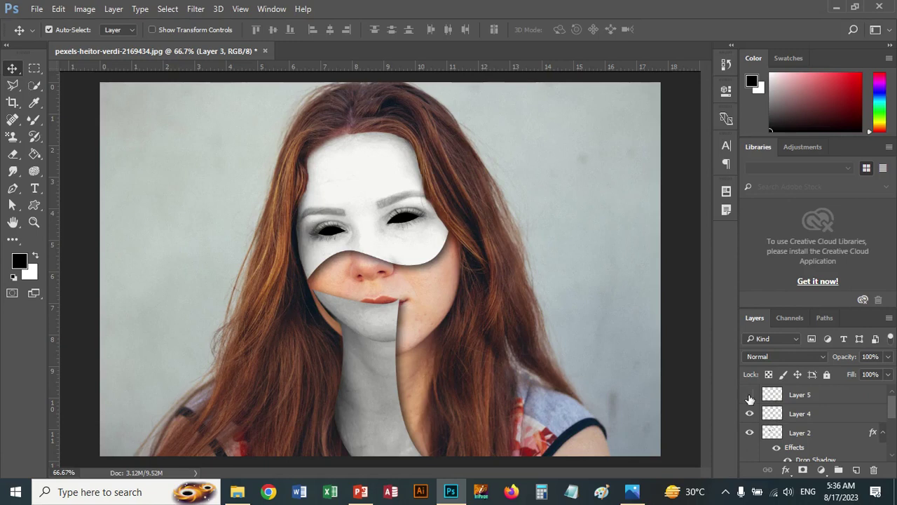
click(750, 396)
click(750, 414)
click(751, 415)
click(750, 433)
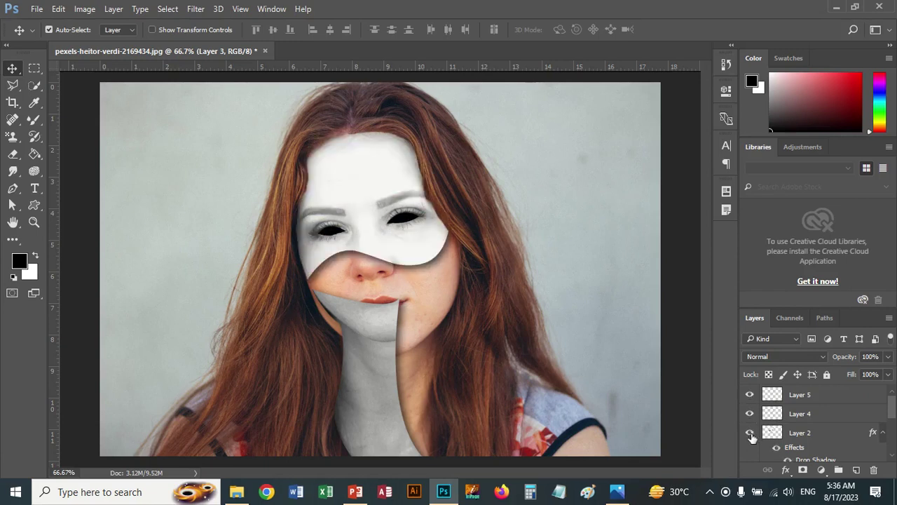
scroll(788, 441, down, 1)
click(750, 458)
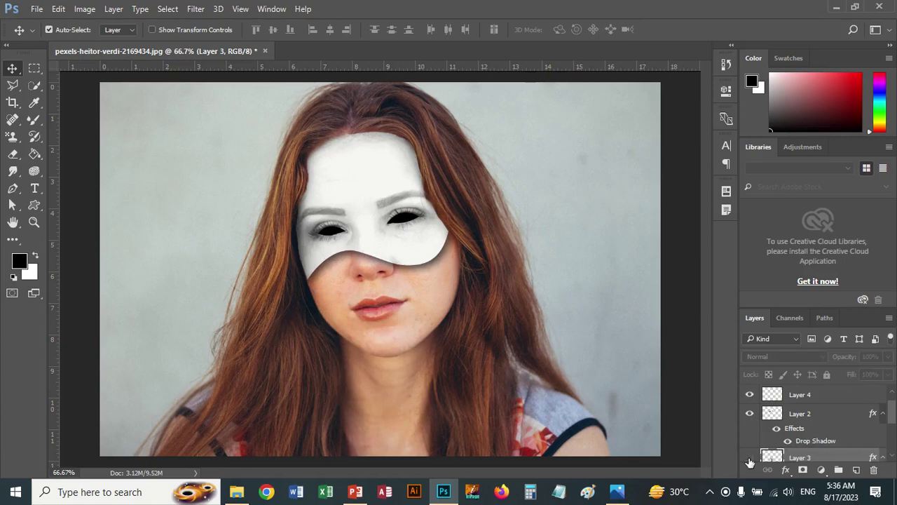
click(750, 460)
scroll(752, 449, down, 2)
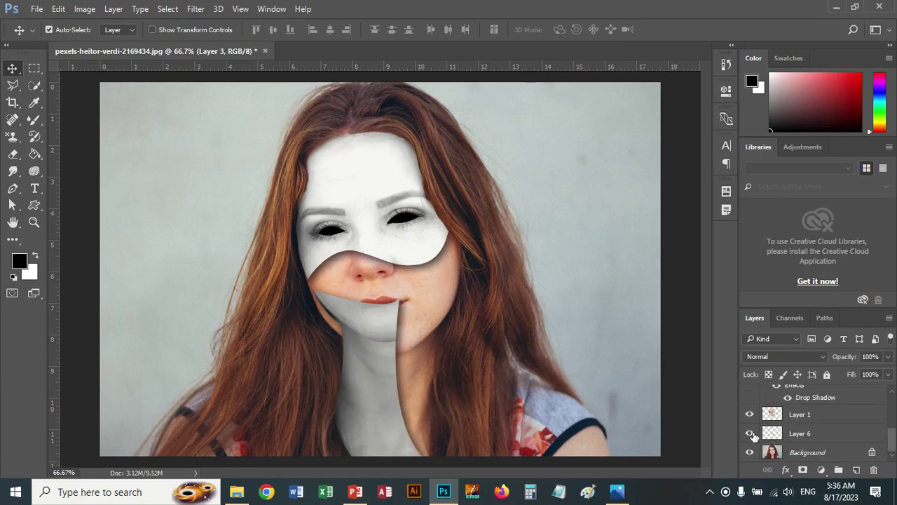
Step: Hide Layer 1, the chin-and-neck piece, the face mask and both black-eye layers
click(749, 414)
scroll(755, 427, up, 2)
click(750, 427)
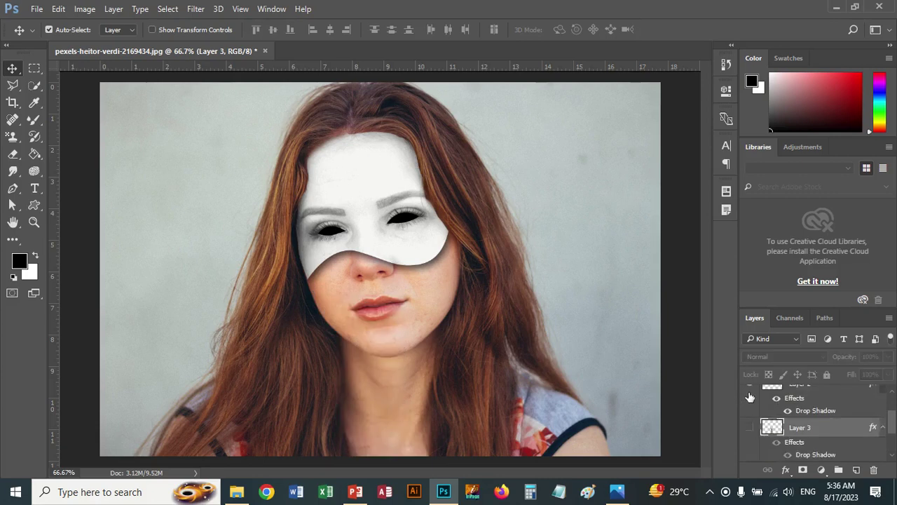
click(750, 387)
scroll(750, 389, up, 2)
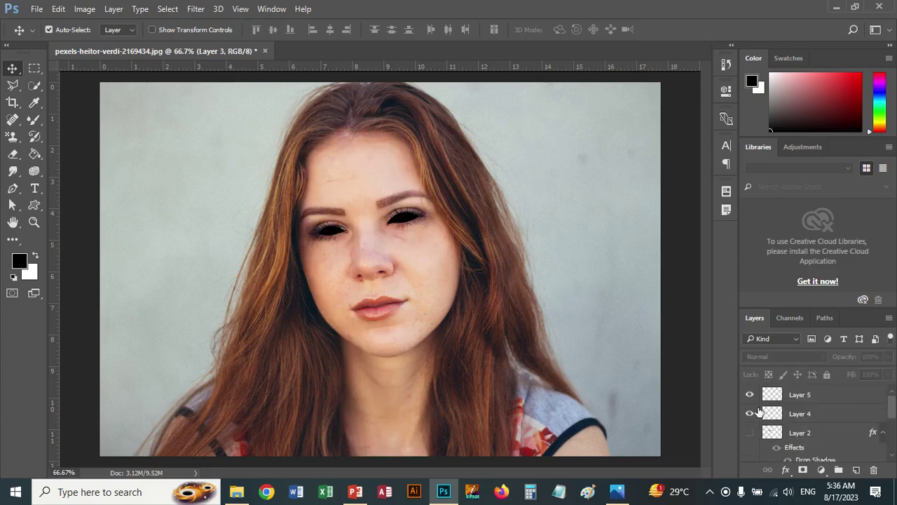
click(750, 414)
click(750, 395)
scroll(771, 418, down, 2)
scroll(771, 419, down, 1)
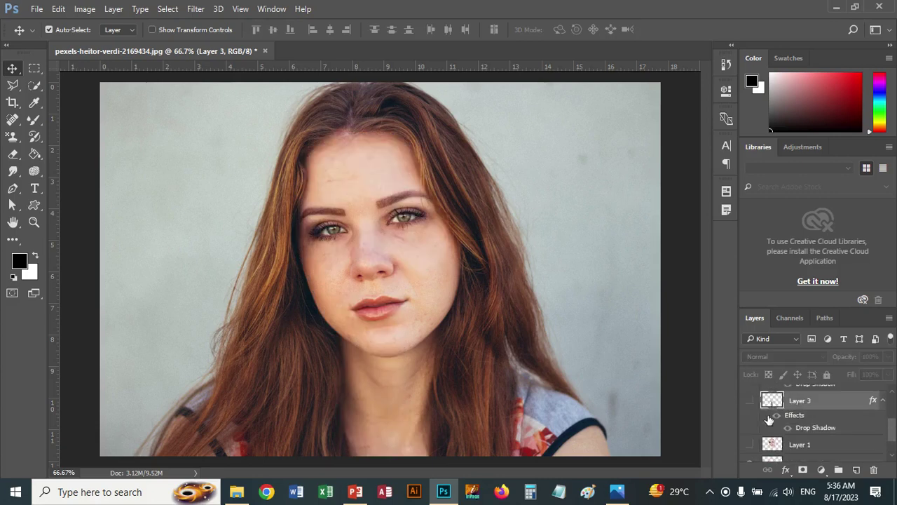
scroll(764, 440, down, 1)
scroll(760, 448, down, 1)
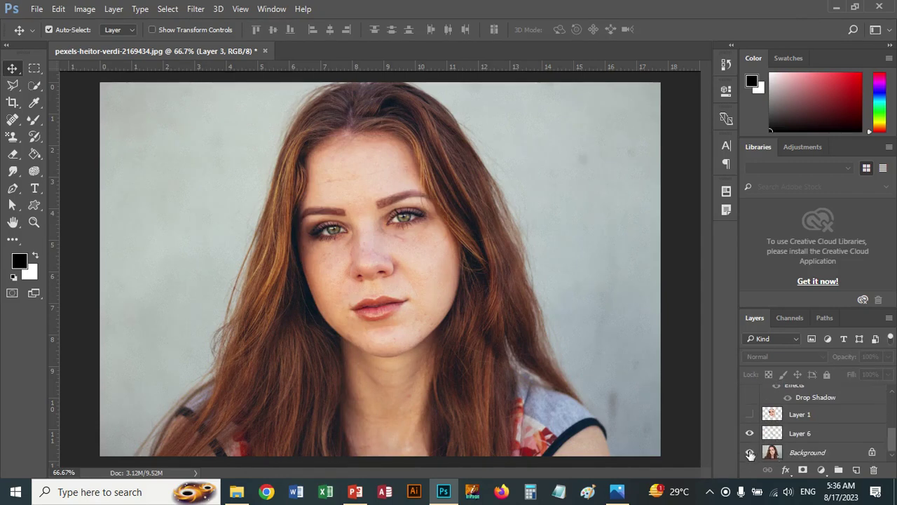
click(749, 452)
click(749, 452)
scroll(786, 427, up, 2)
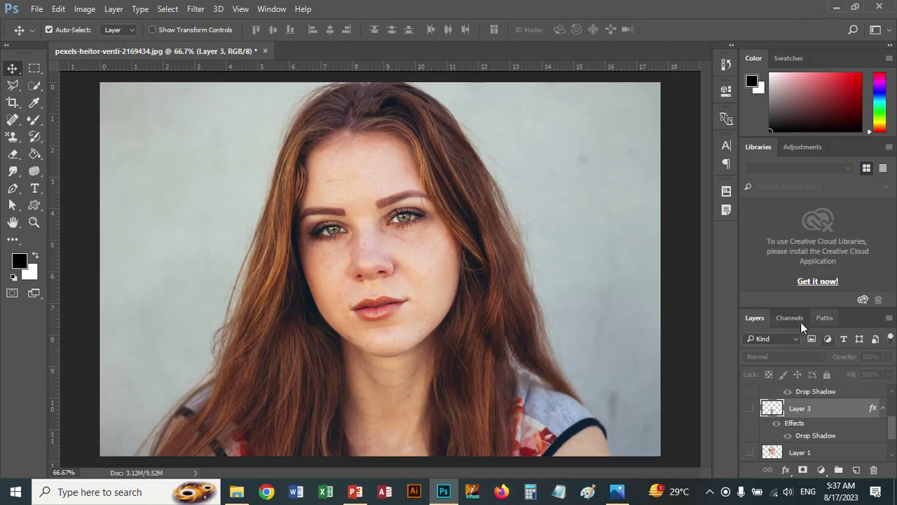
Step: Float and enlarge the Layers panel, re-show the mask and eye layers, and move Layer 6 to the top
drag(767, 318, 676, 366)
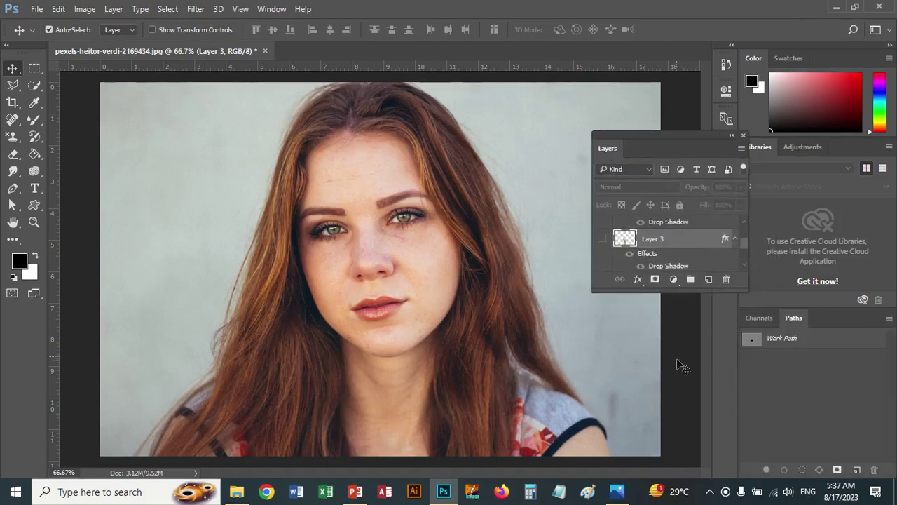
drag(667, 293, 677, 420)
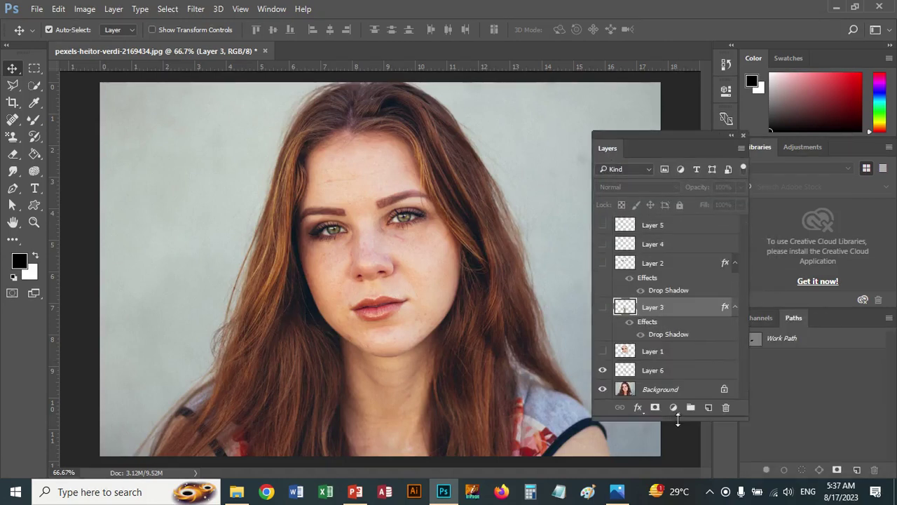
drag(602, 225, 602, 308)
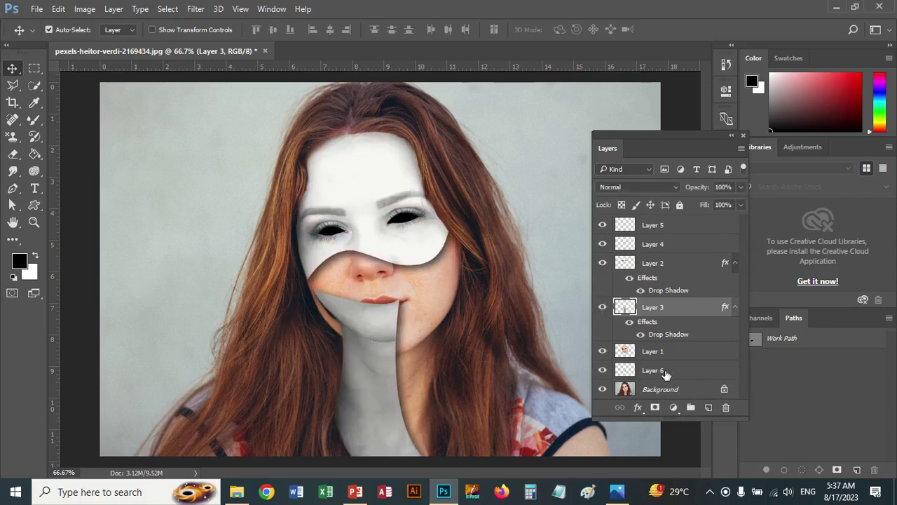
drag(663, 307, 671, 222)
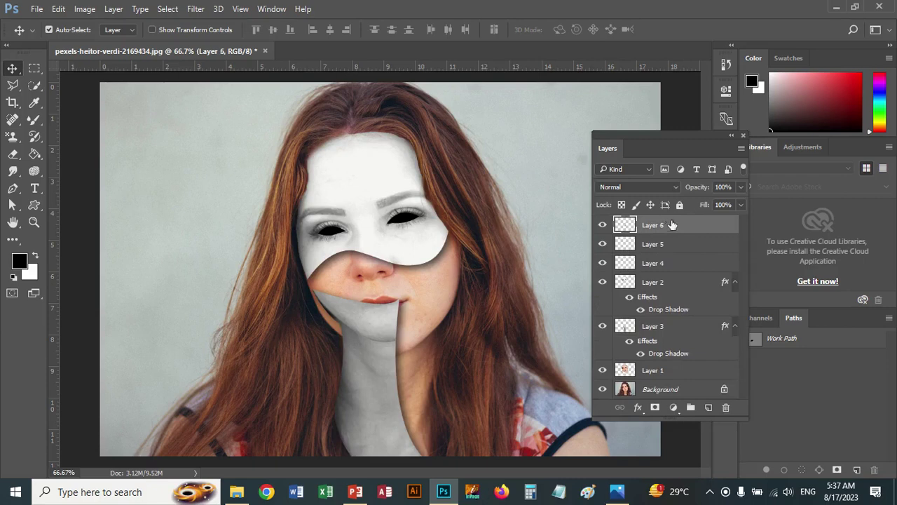
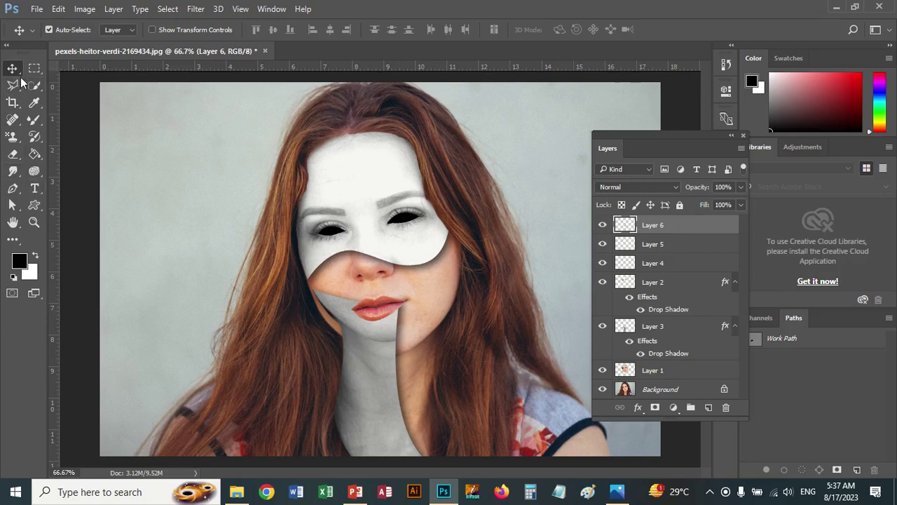
Step: Warp Layer 3's neck piece: bulge its left edge outward and raise its right edge across the cheek
right_click(363, 371)
click(377, 371)
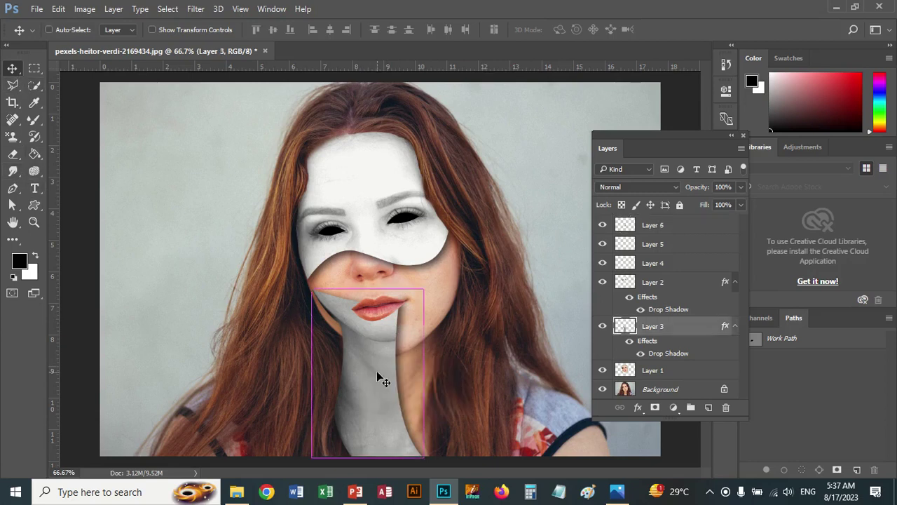
key(ctrl+t)
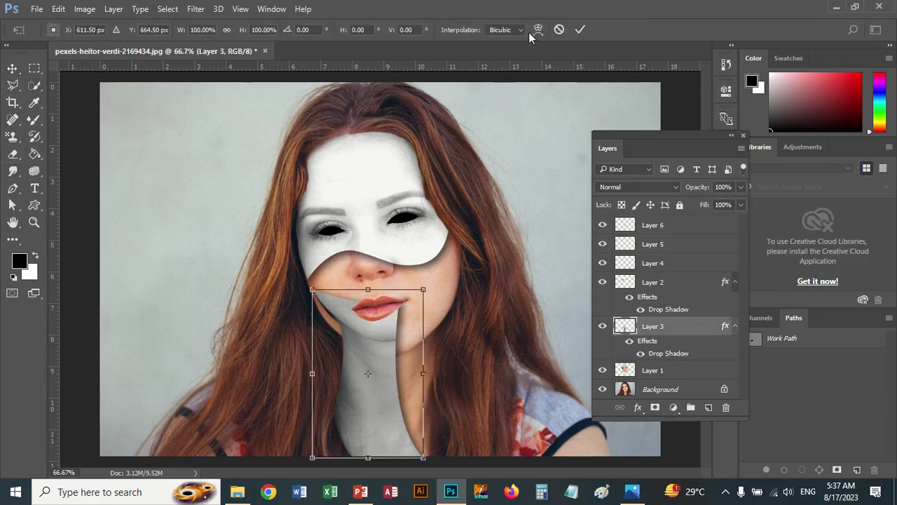
click(537, 30)
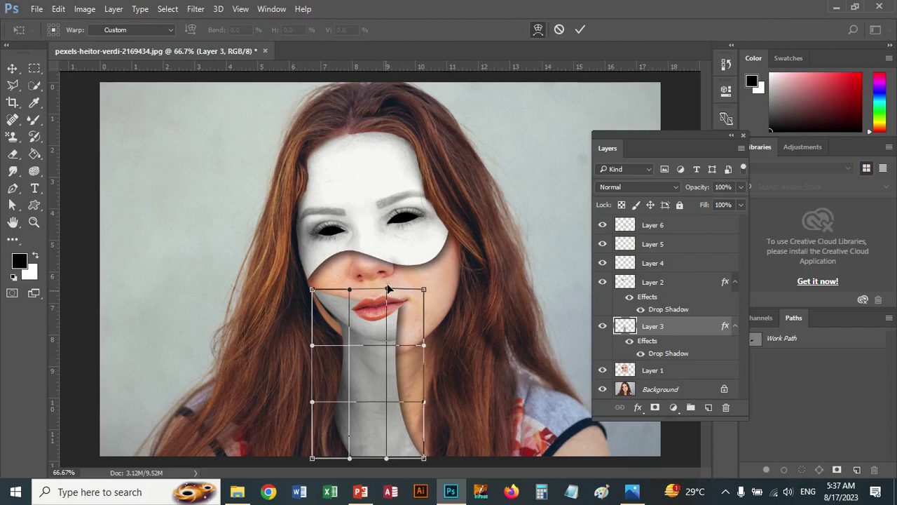
drag(389, 289, 387, 281)
drag(312, 345, 249, 353)
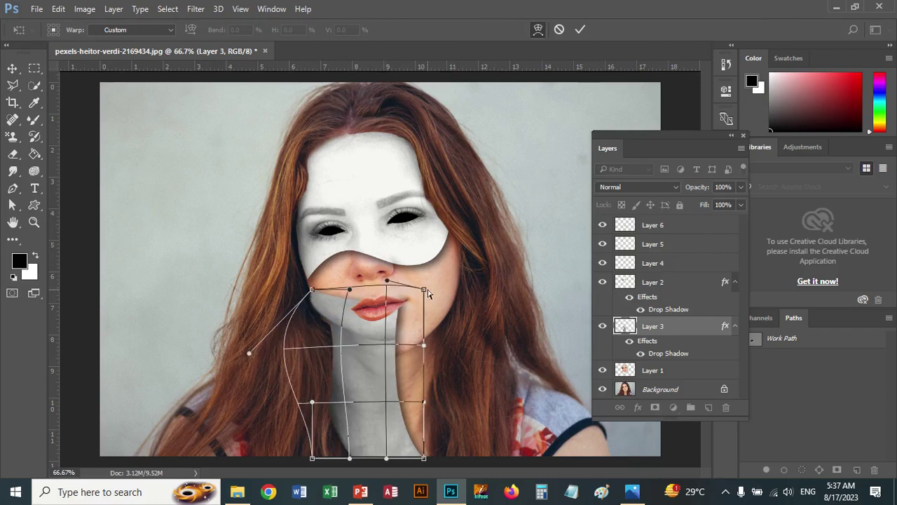
mouse_move(425, 292)
mouse_down()
mouse_move(426, 275)
mouse_move(383, 272)
mouse_move(446, 273)
mouse_up()
drag(424, 345, 468, 340)
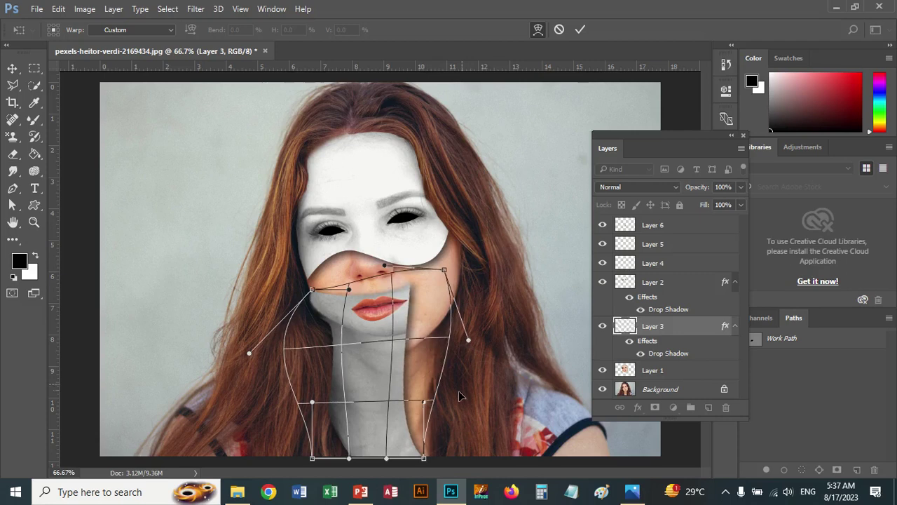
key(Return)
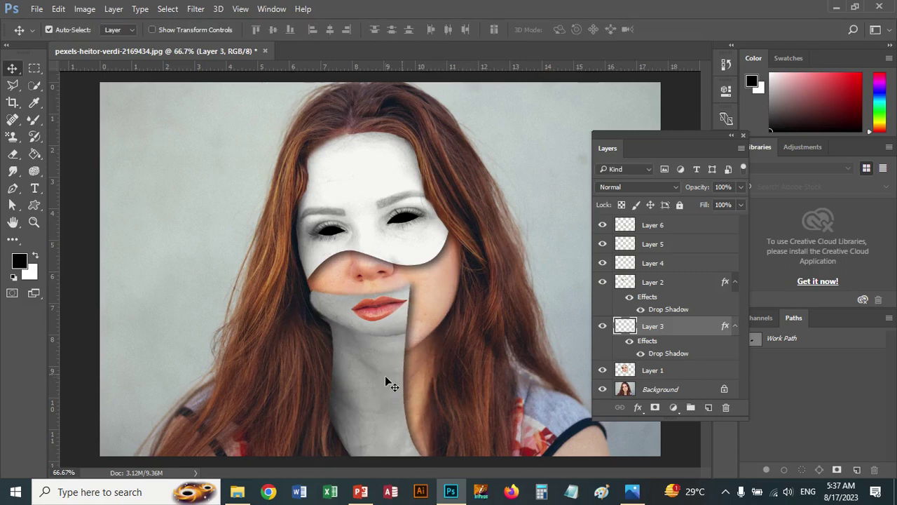
drag(385, 375, 391, 384)
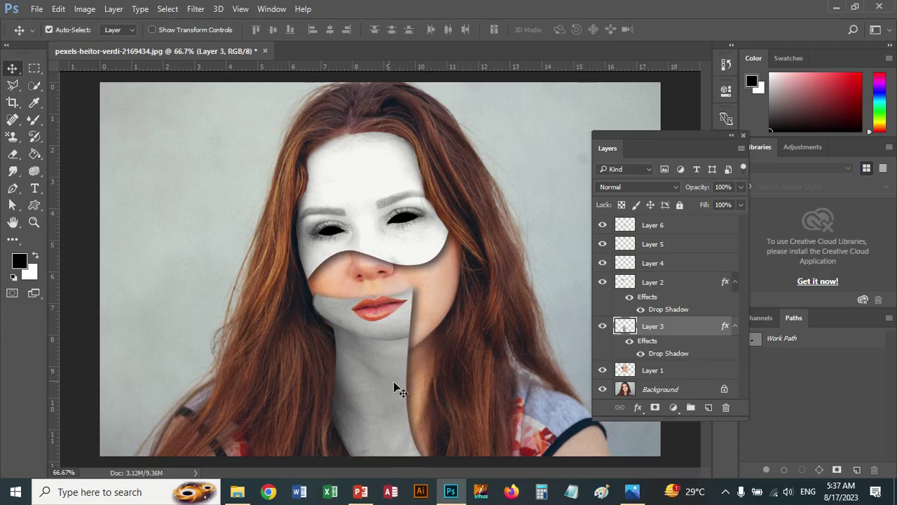
Step: Fill the lips shape on Layer 6 with black, deselect, and zoom out to the whole image
click(33, 222)
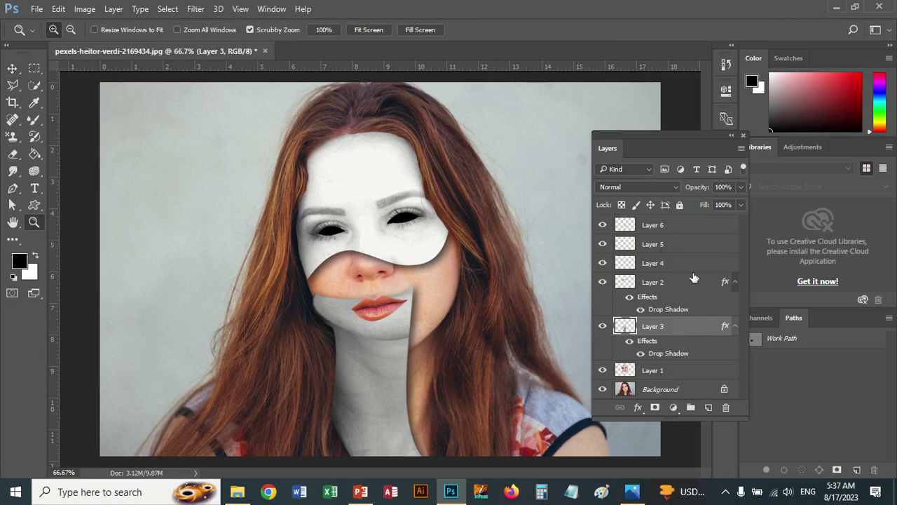
ctrl+click(626, 230)
click(655, 227)
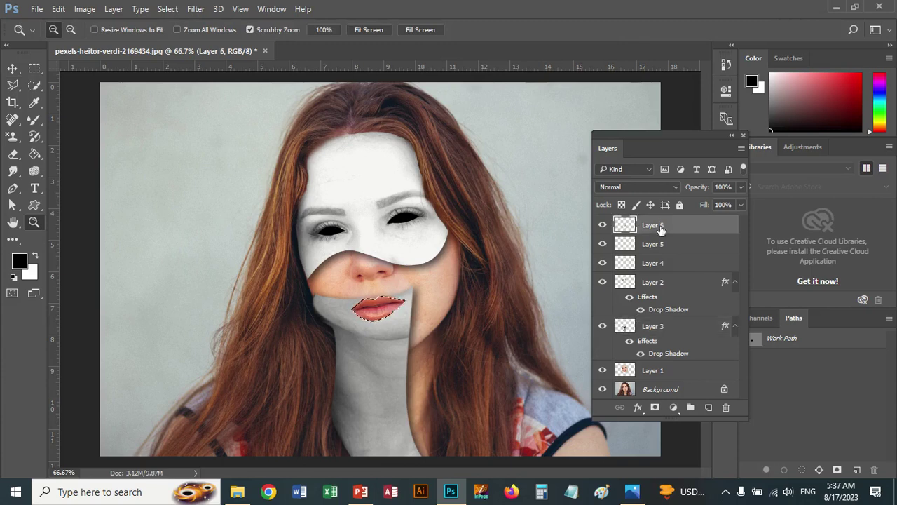
key(alt+BackSpace)
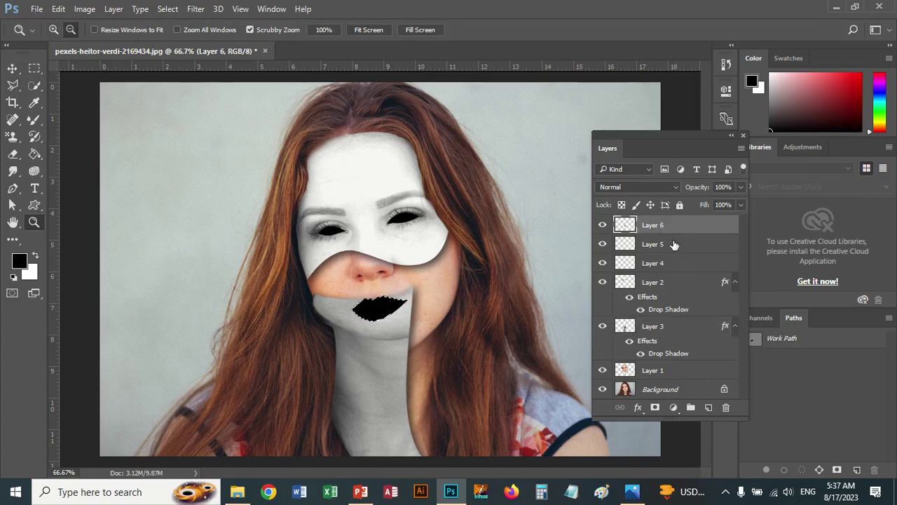
key(ctrl+d)
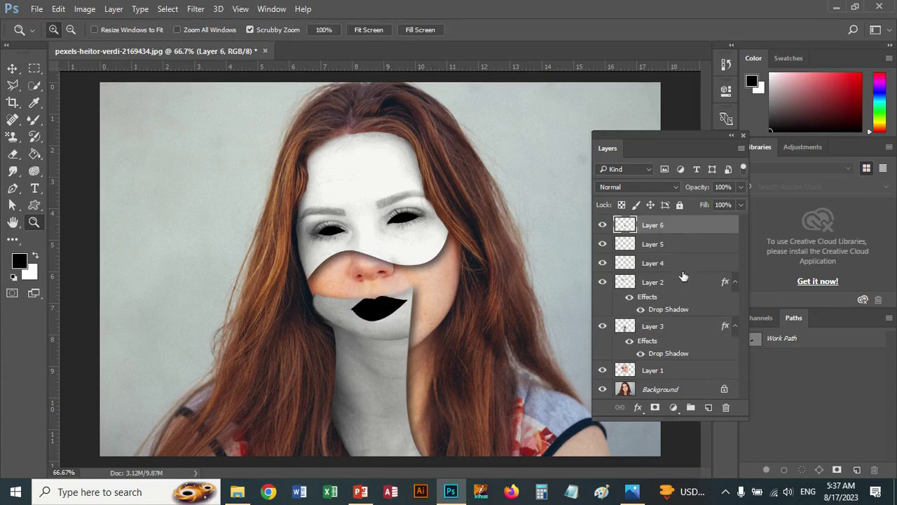
key(ctrl+minus)
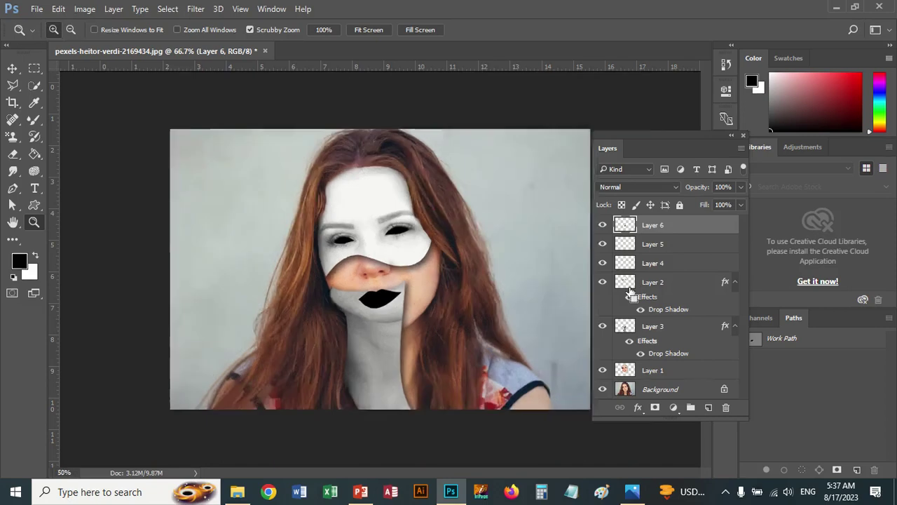
key(ctrl+minus)
key(ctrl+minus)
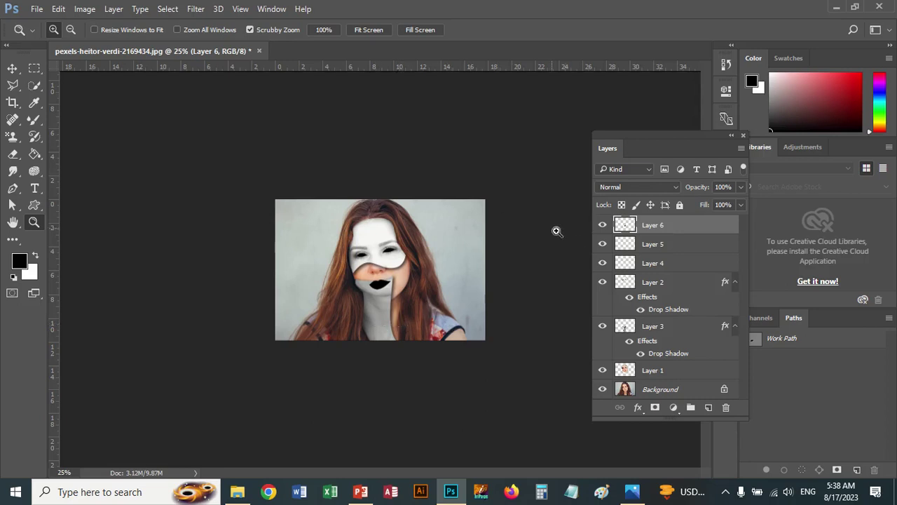
click(602, 226)
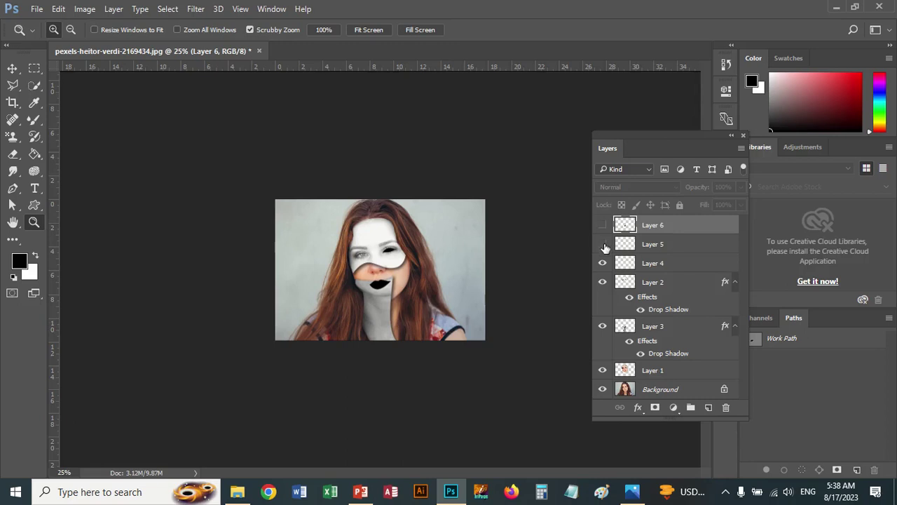
click(602, 244)
click(602, 225)
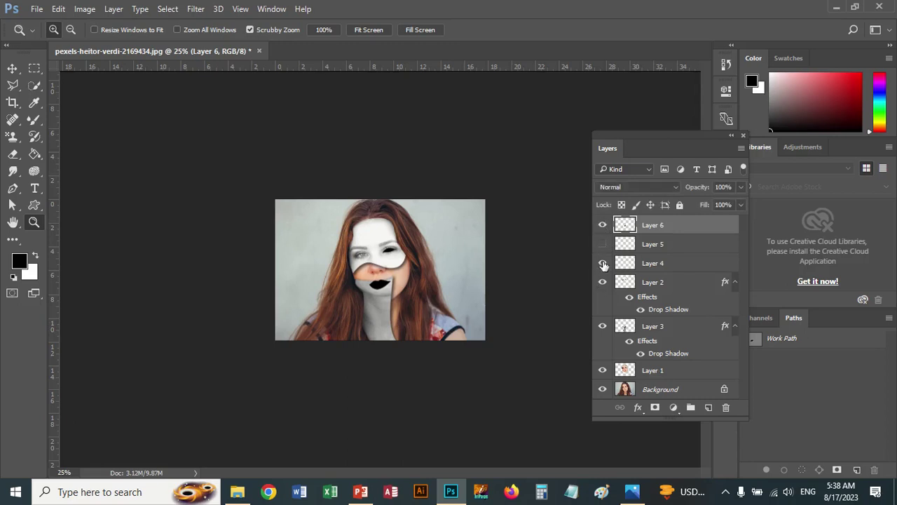
click(602, 282)
key(v)
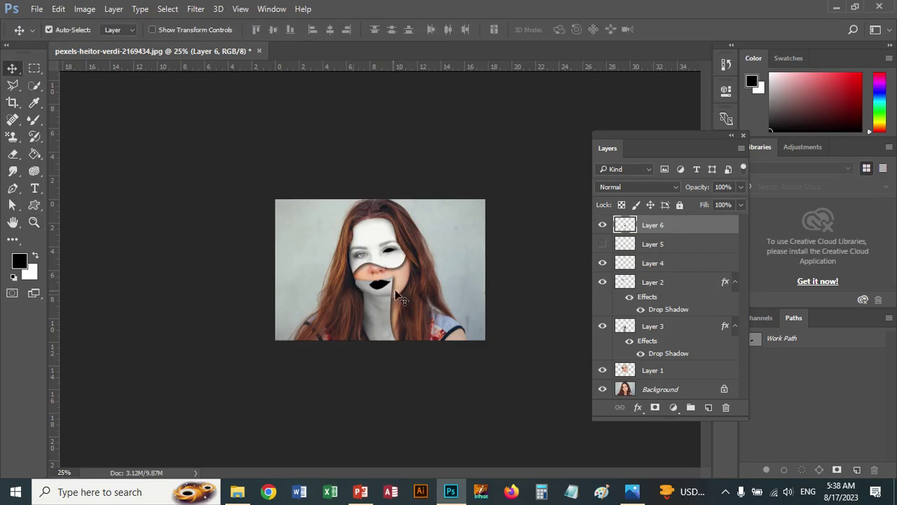
right_click(384, 288)
click(407, 295)
click(603, 226)
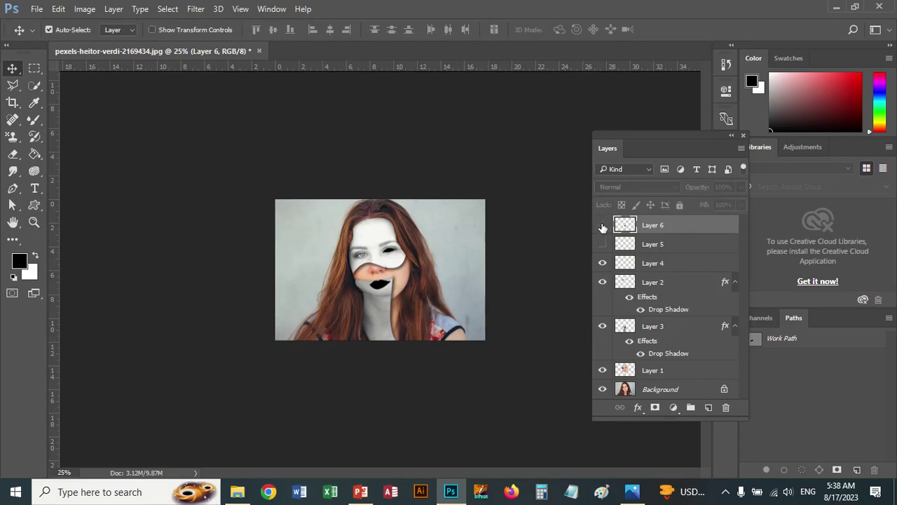
click(602, 226)
click(603, 282)
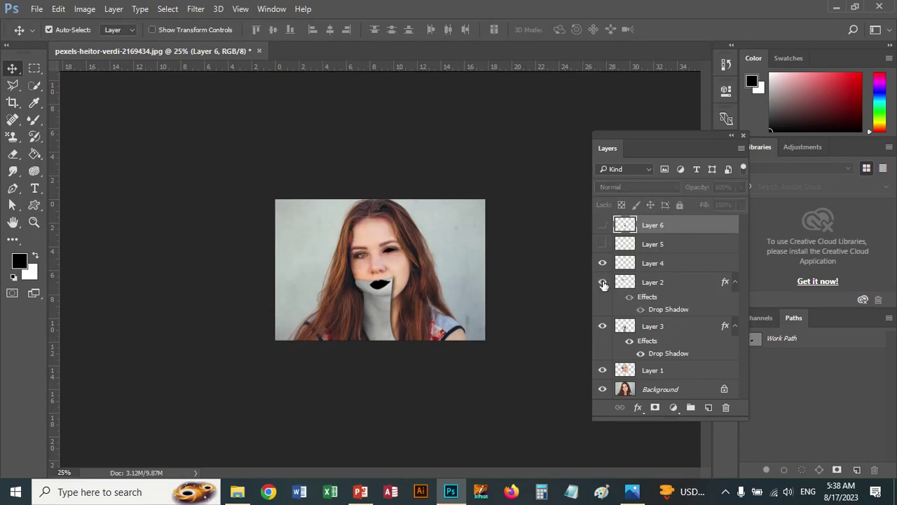
click(603, 264)
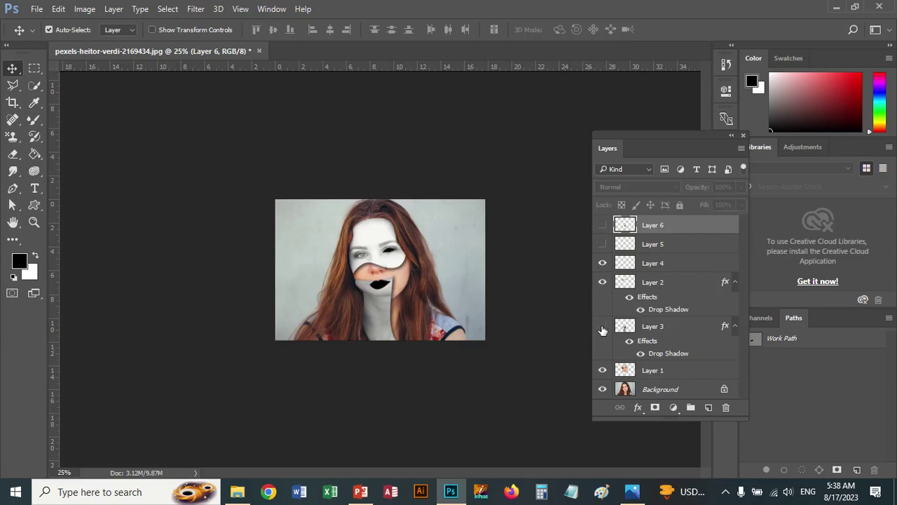
click(603, 327)
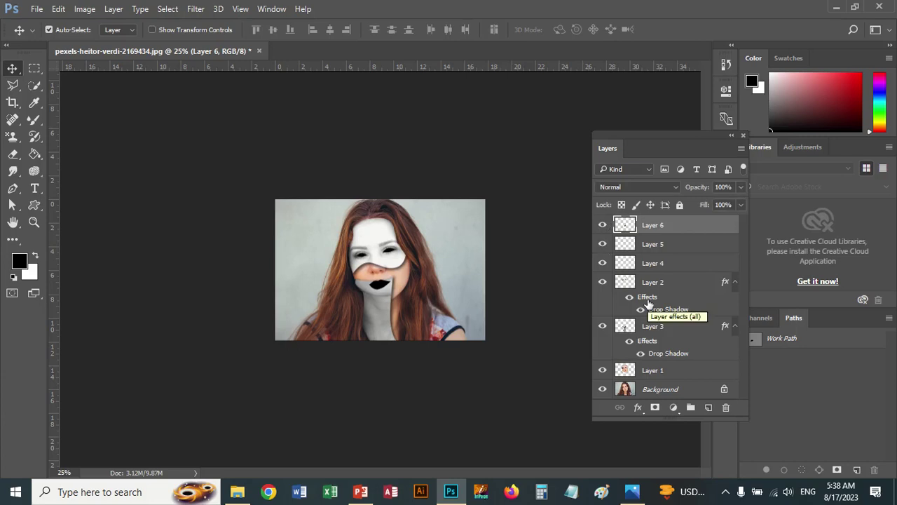
Step: Compare against the Masking Effects.png outline in Photos, then close the peeled-face document
click(632, 491)
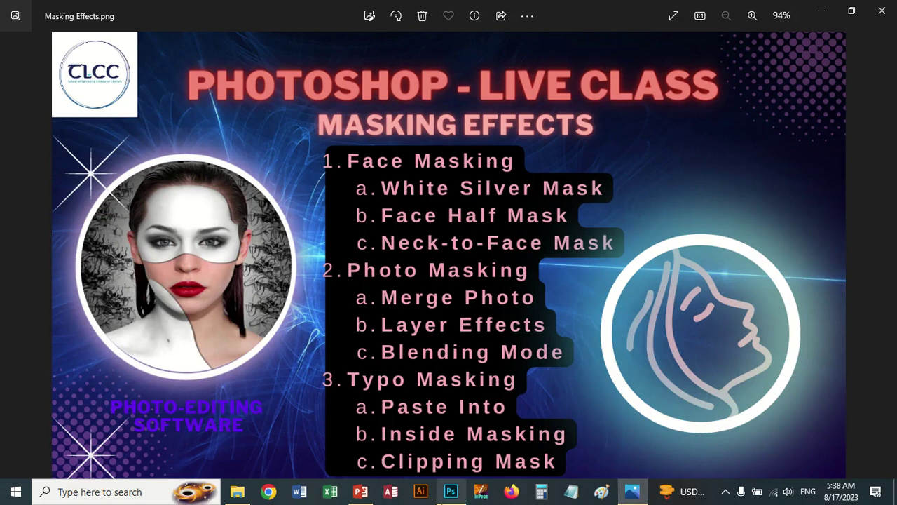
click(450, 492)
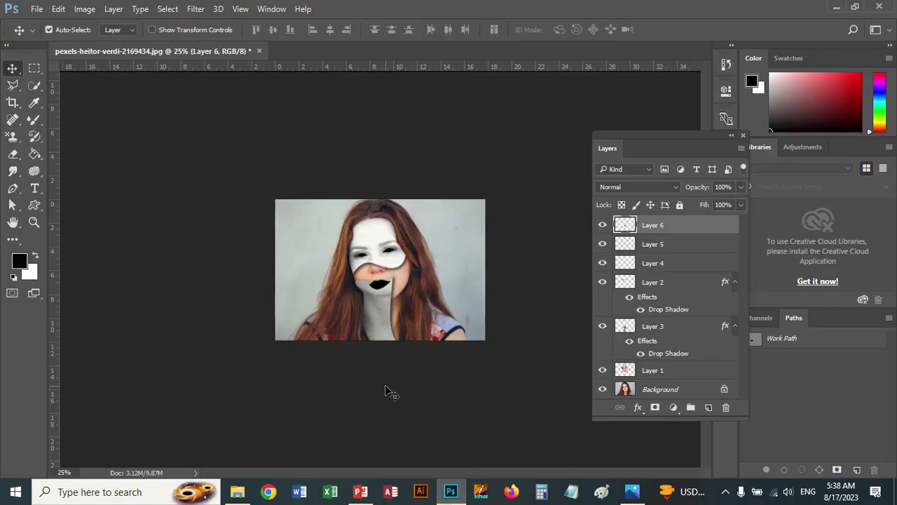
click(631, 494)
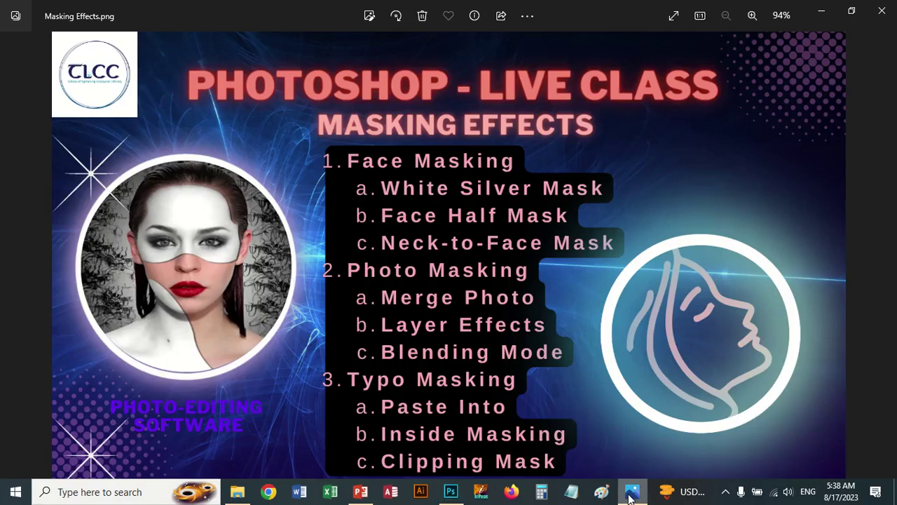
click(631, 494)
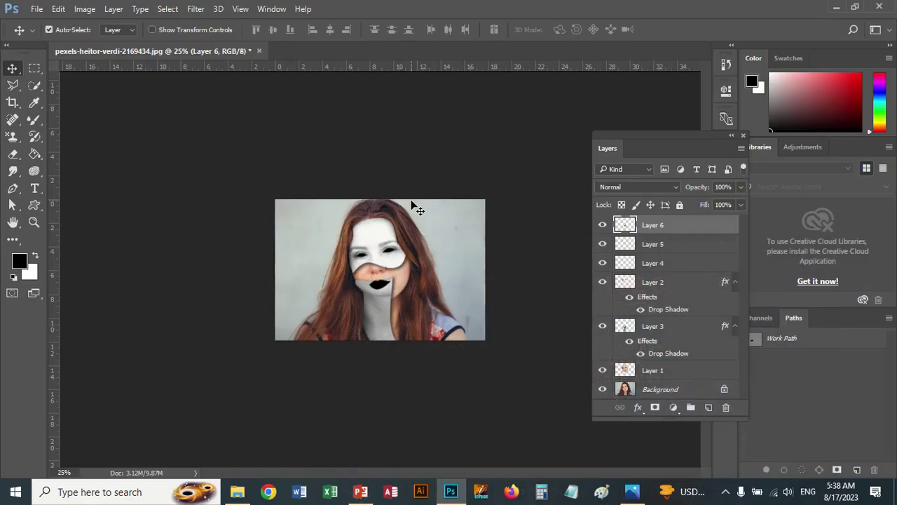
click(259, 52)
Step: Discard the face document and open pexels-shashank-kumawat-1009868 from the People folder
click(474, 188)
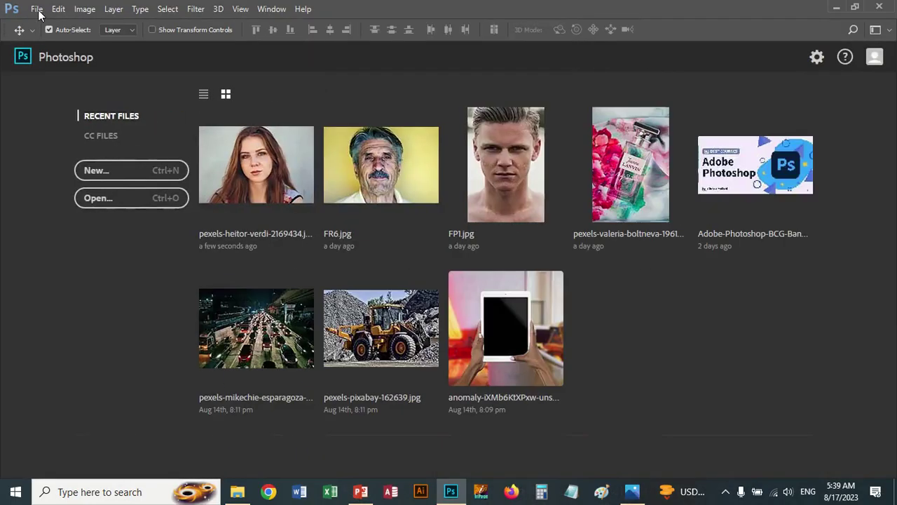
click(36, 9)
click(51, 36)
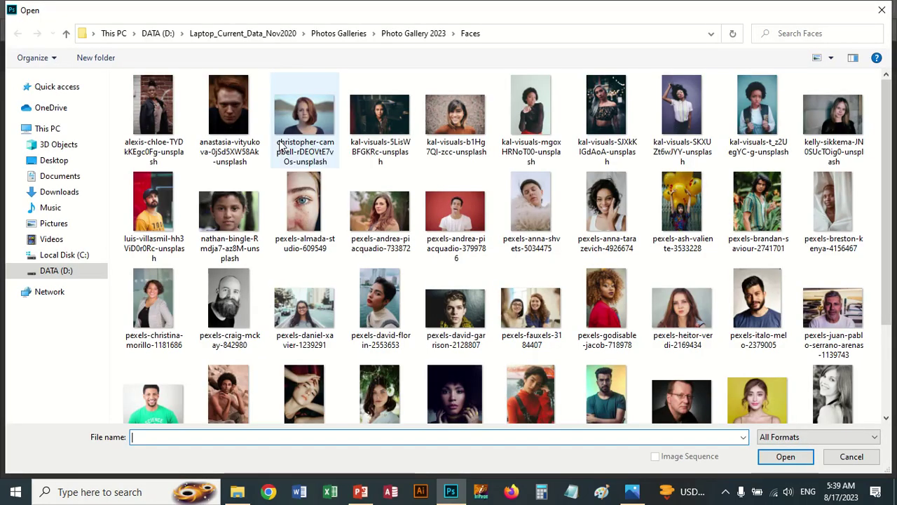
click(414, 34)
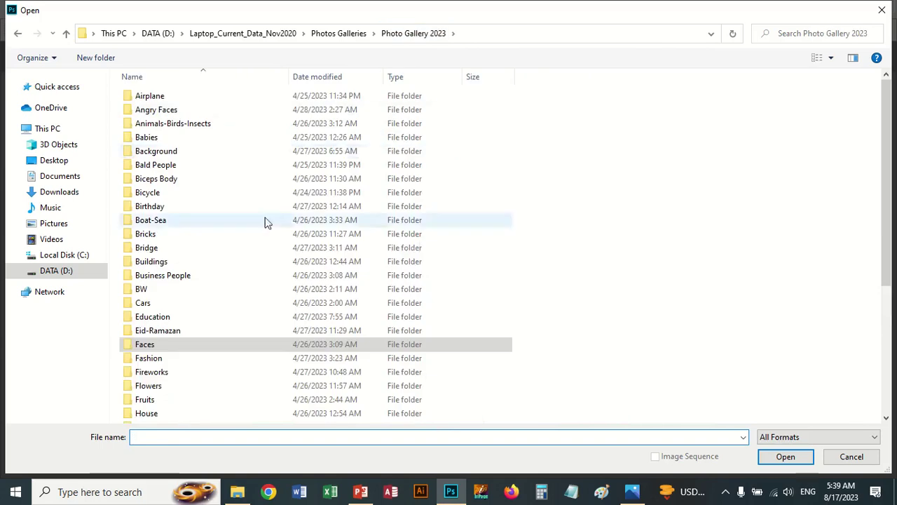
scroll(169, 400, down, 5)
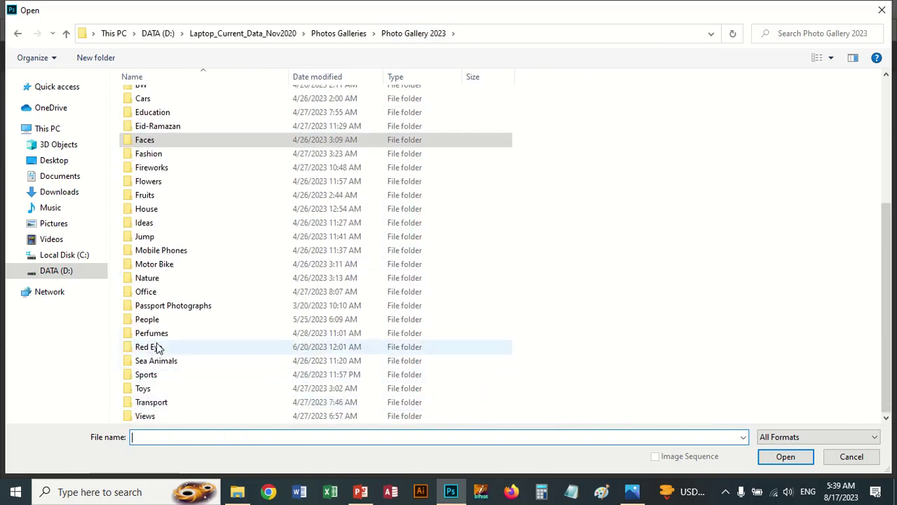
double_click(151, 319)
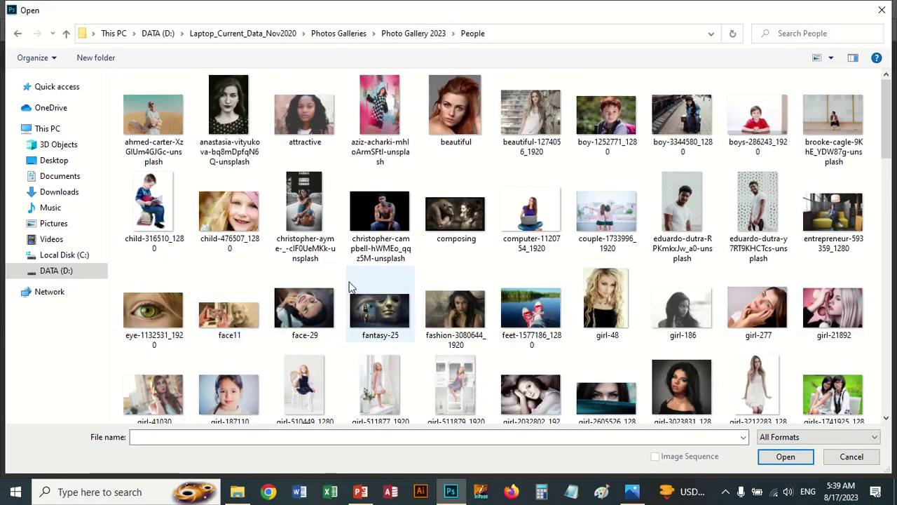
scroll(419, 265, down, 3)
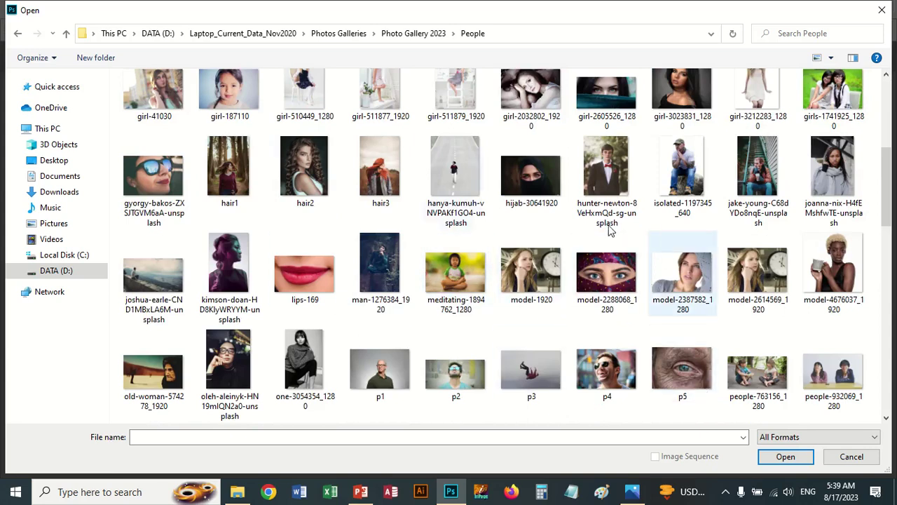
click(175, 186)
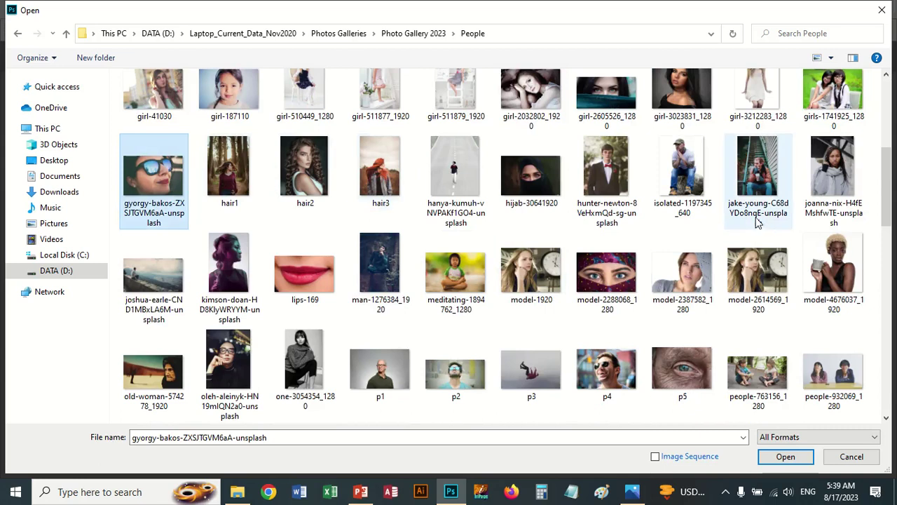
scroll(757, 232, down, 10)
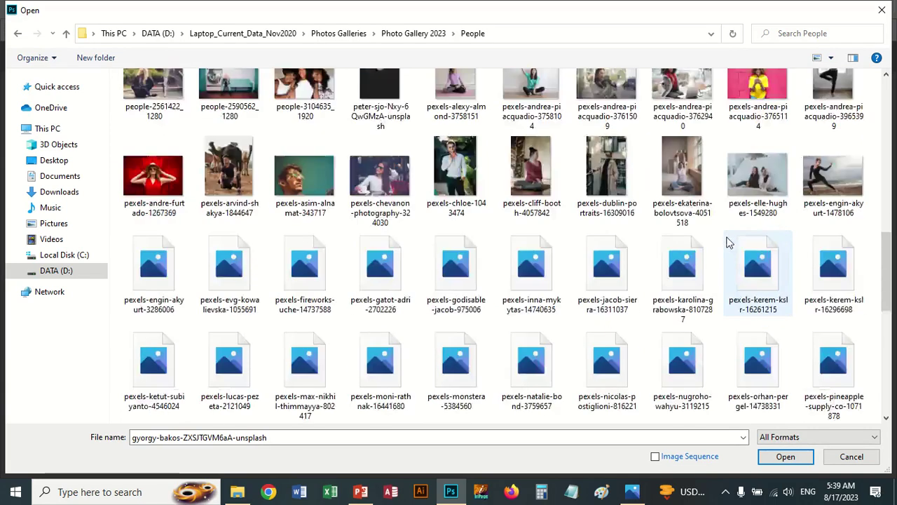
scroll(729, 263, down, 3)
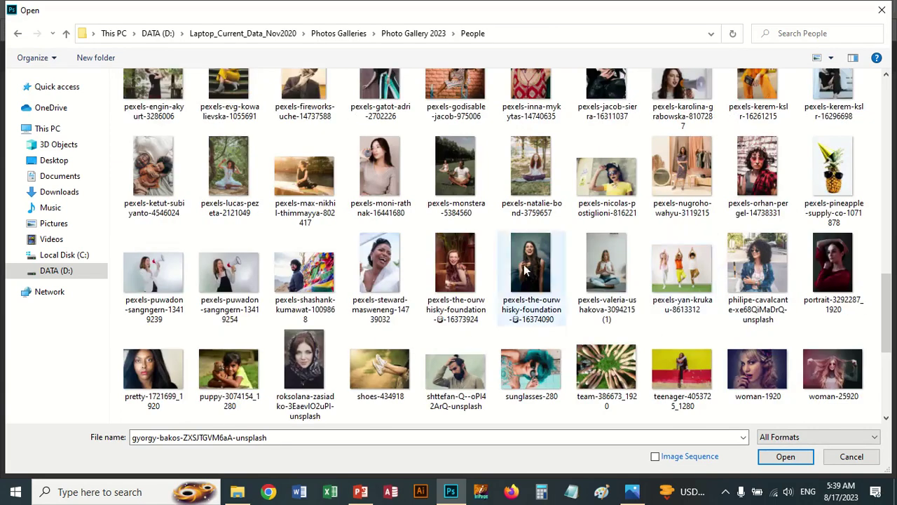
double_click(305, 274)
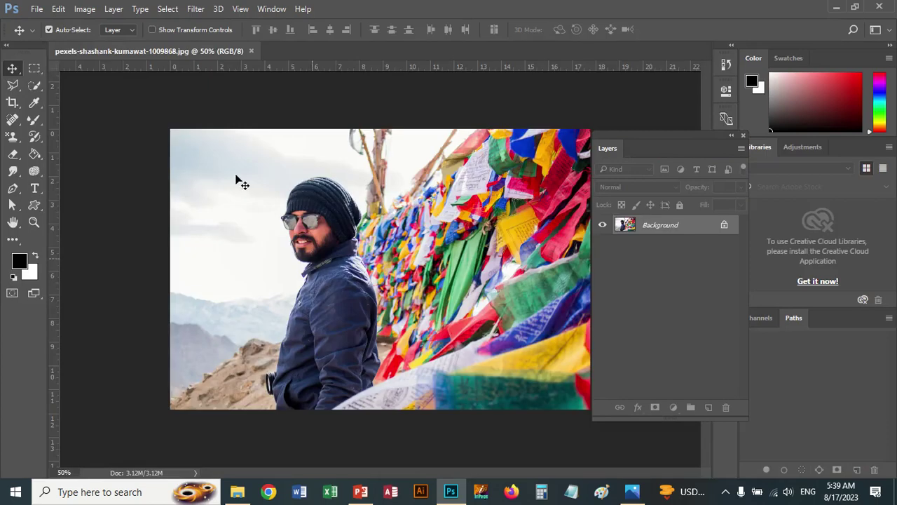
Step: Open oleh-aleinyk-HN19mIQN2a0-unsplash, the portrait of the woman in glasses
click(36, 8)
click(28, 32)
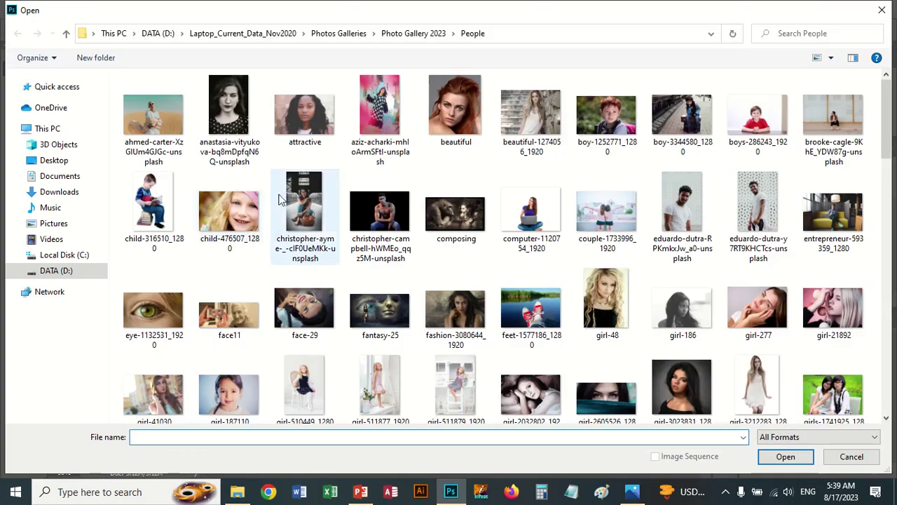
scroll(302, 242, down, 2)
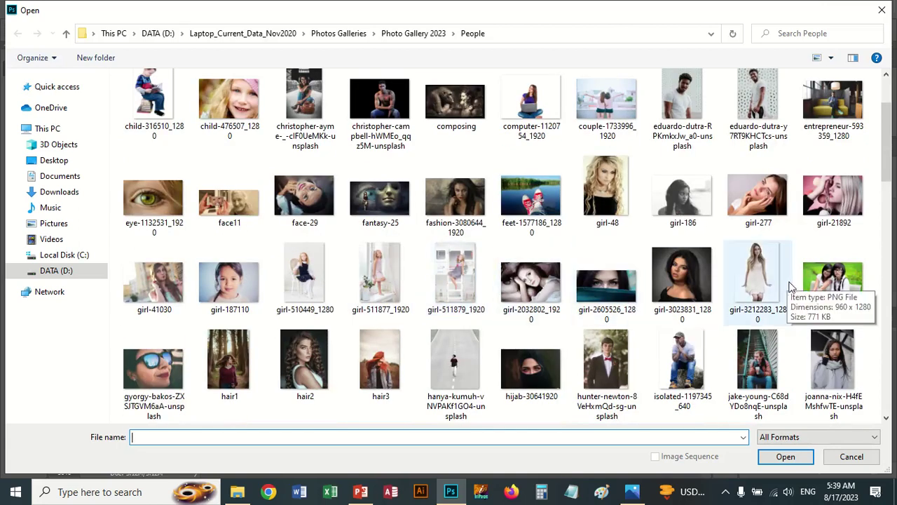
scroll(596, 321, down, 3)
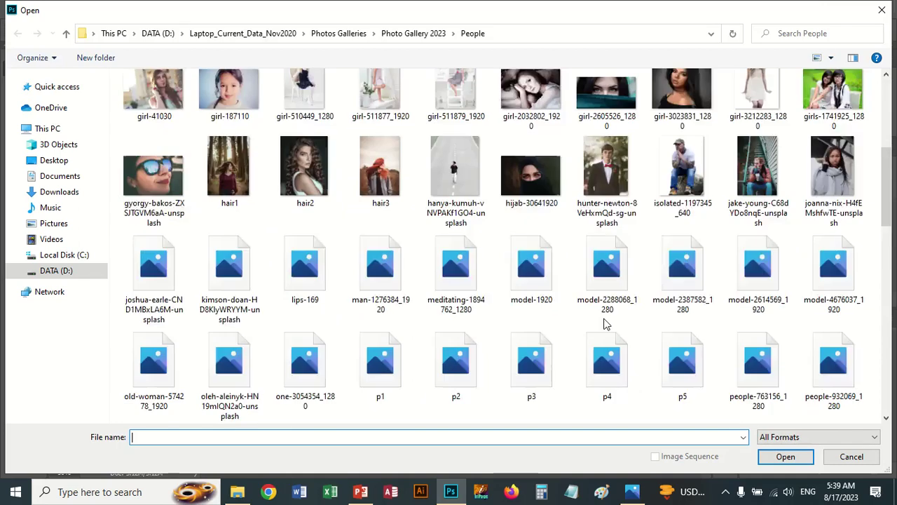
scroll(580, 320, down, 2)
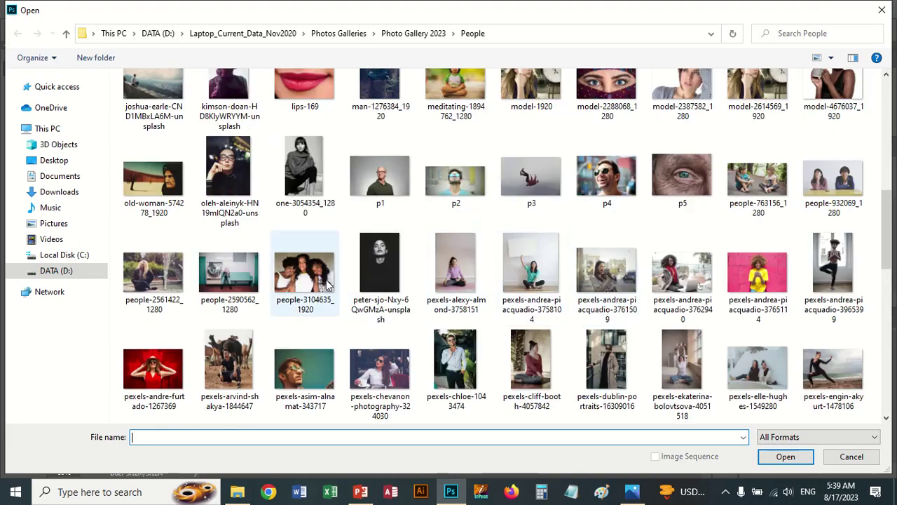
double_click(236, 176)
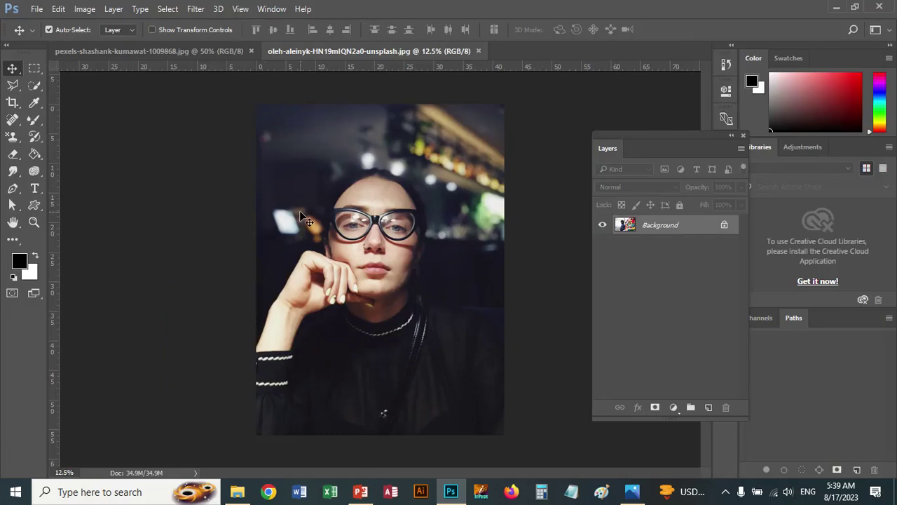
Step: Copy the whole woman's portrait and paste it into the prayer-flag photo as Layer 1
key(ctrl+a)
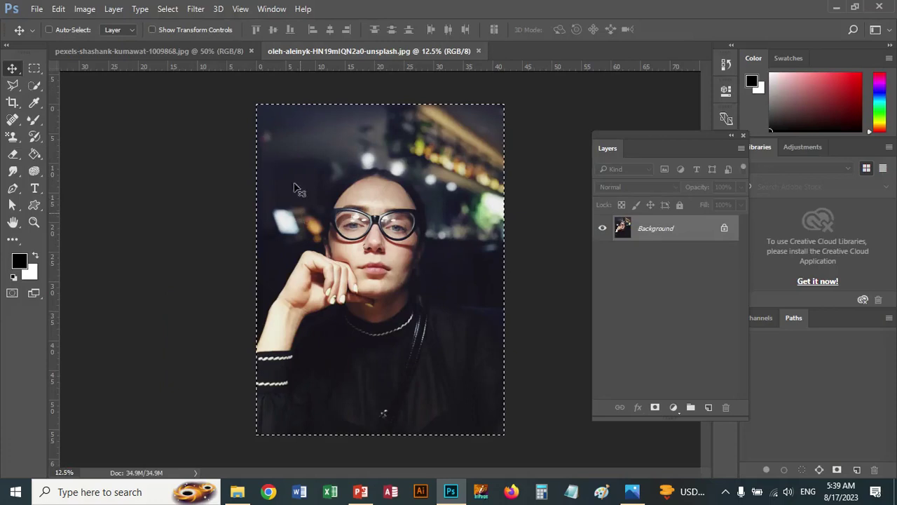
click(479, 50)
key(ctrl+v)
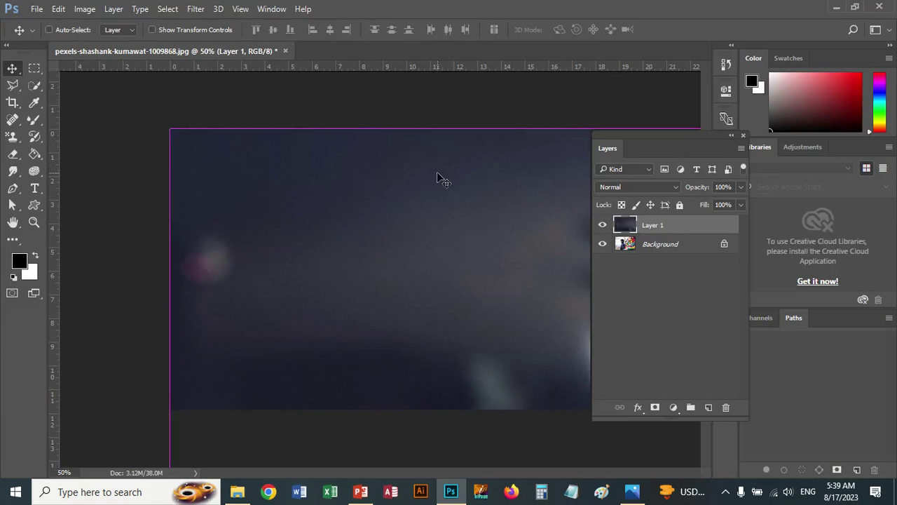
Step: Scale the pasted portrait down and position it to fill the canvas's right half
key(ctrl+t)
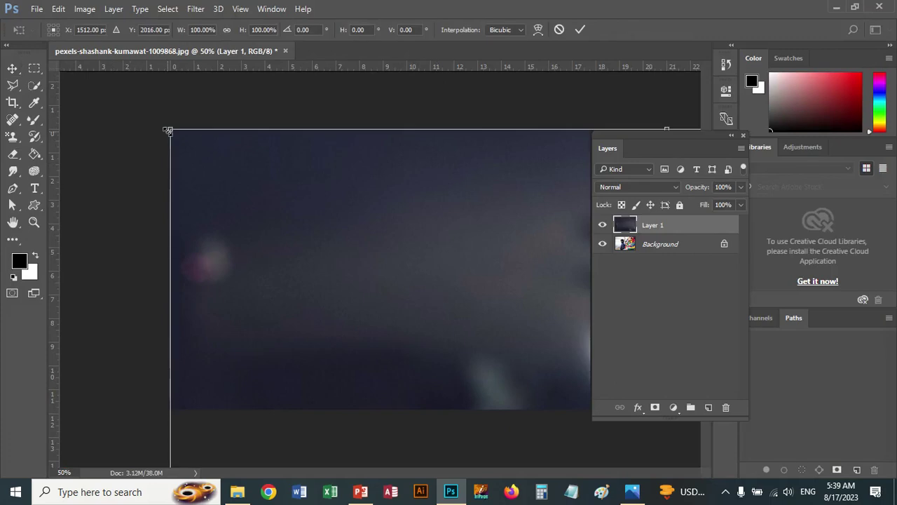
drag(168, 130, 302, 305)
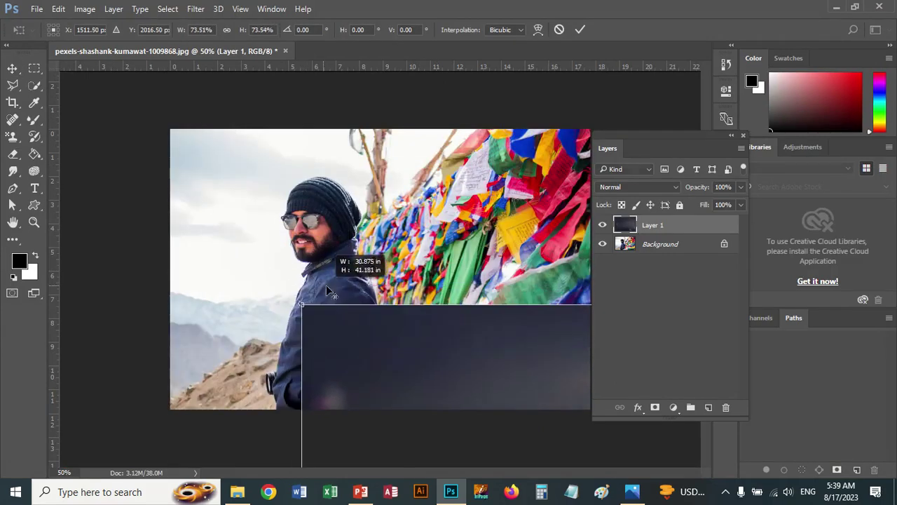
drag(412, 340, 245, 155)
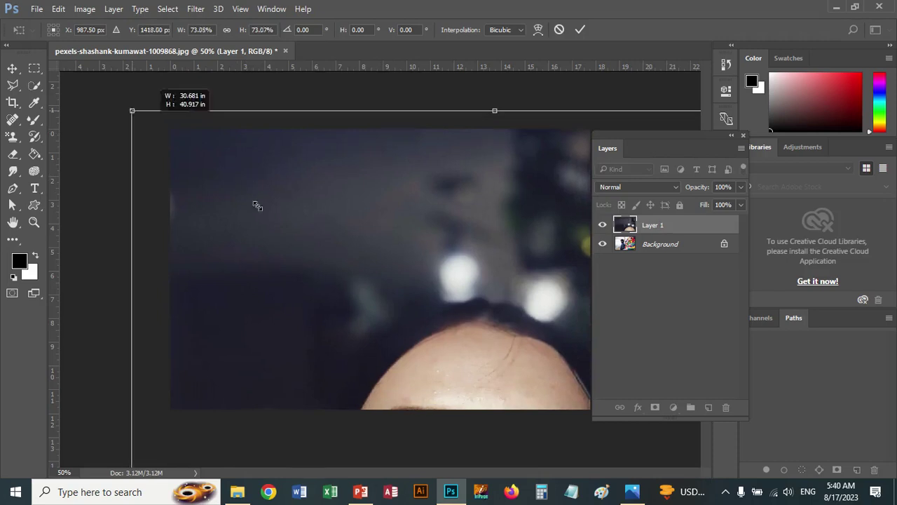
drag(138, 115, 318, 347)
drag(502, 272, 489, 165)
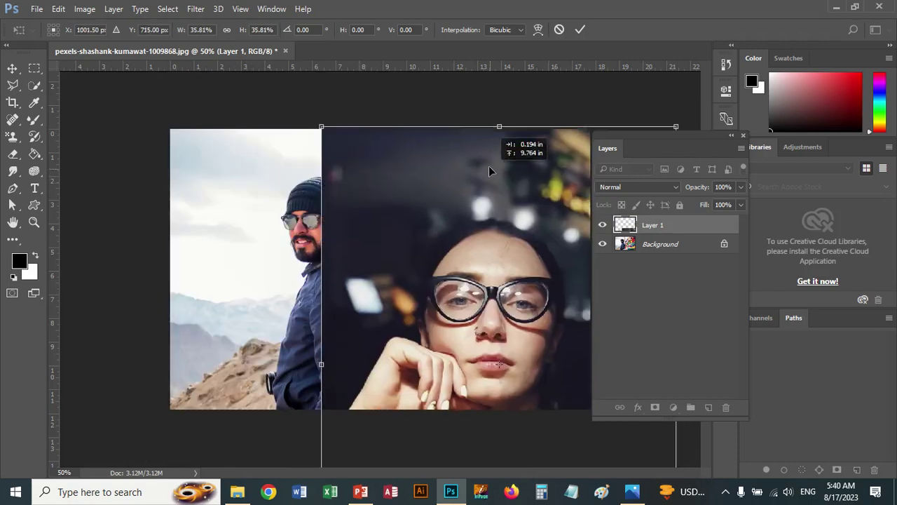
drag(657, 146, 807, 163)
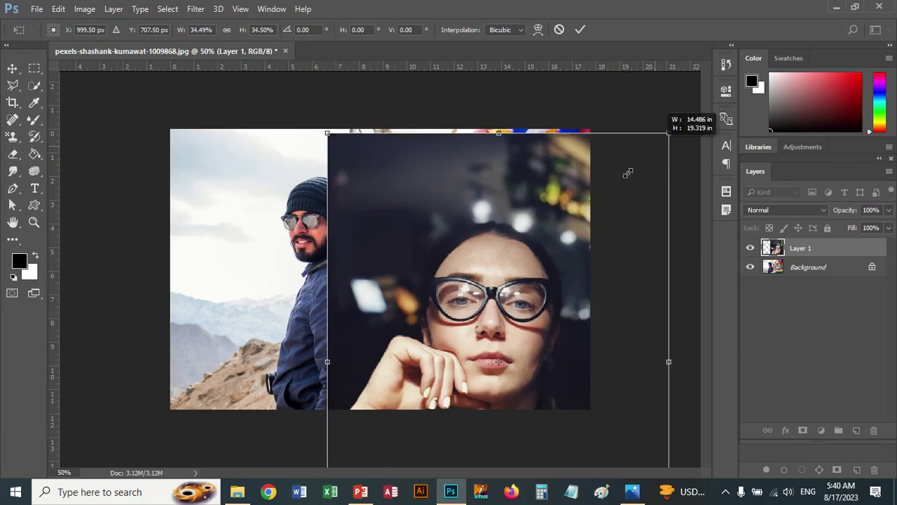
drag(677, 124, 602, 224)
drag(536, 320, 551, 220)
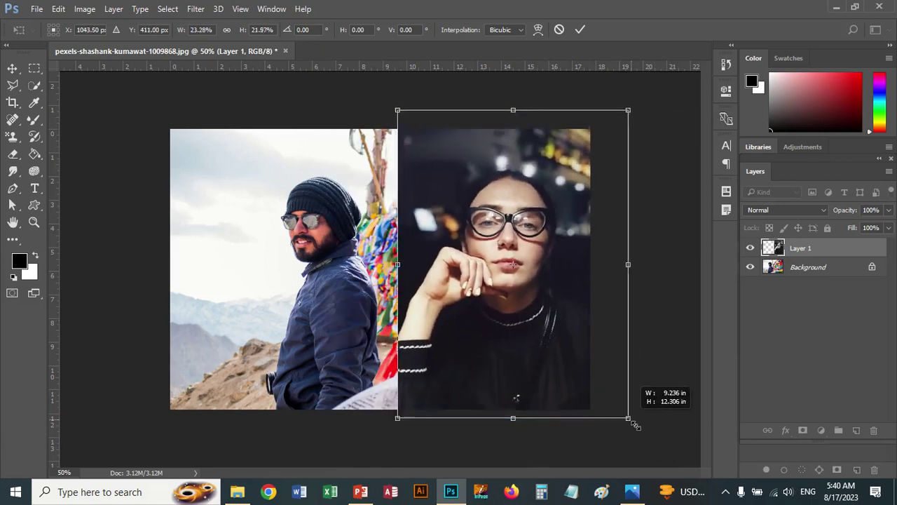
drag(618, 405, 634, 425)
drag(543, 340, 558, 342)
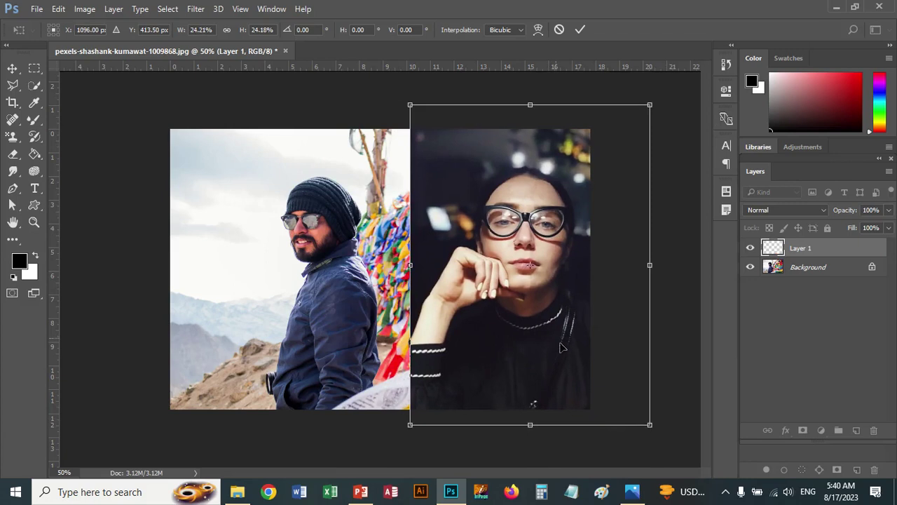
key(Return)
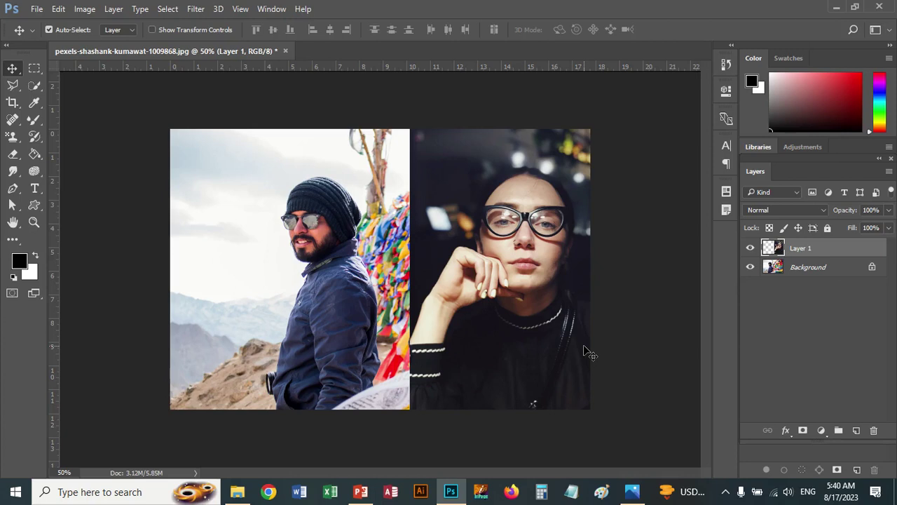
Step: Mask Layer 1 and paint black with a 300 px brush to reveal flags around her face and hand
click(804, 431)
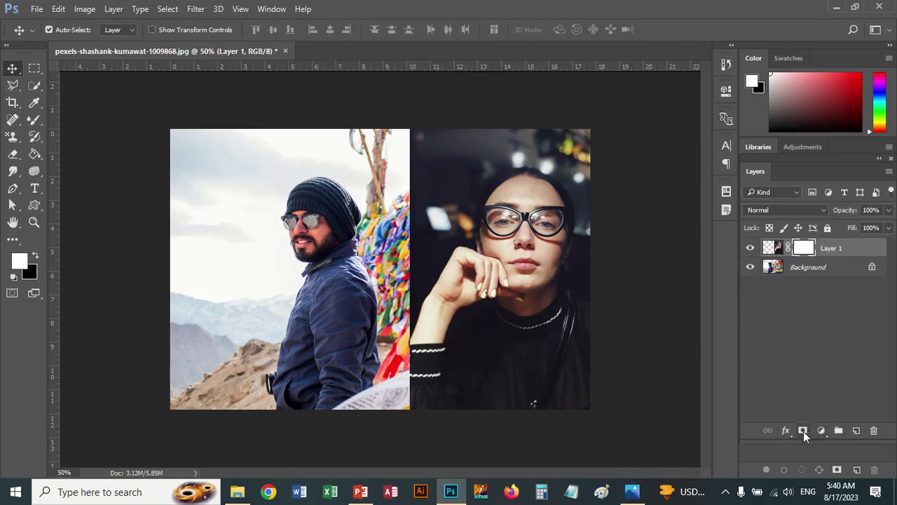
click(35, 124)
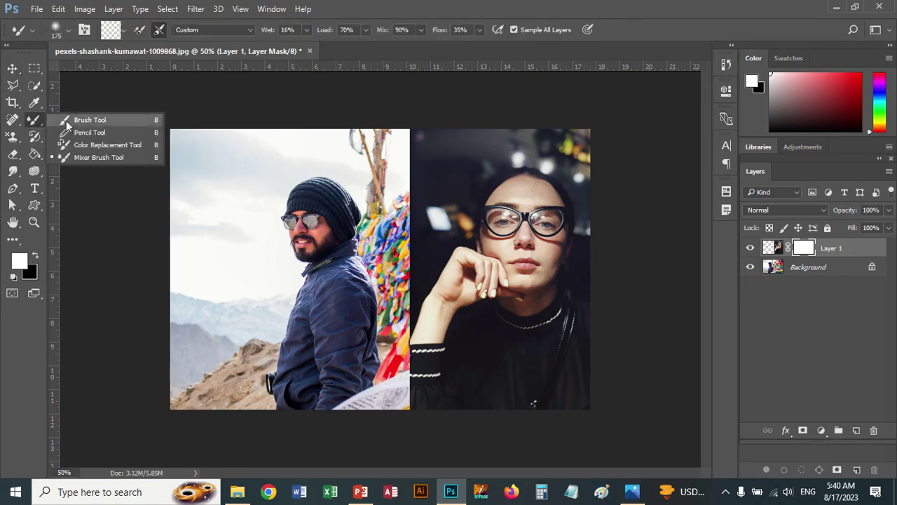
click(69, 123)
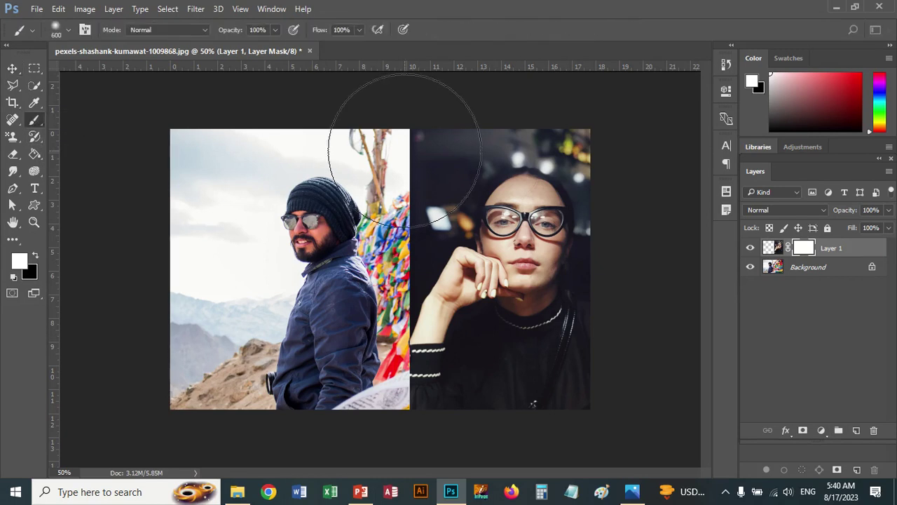
key(bracketleft)
key(bracketleft)
key(bracketleft)
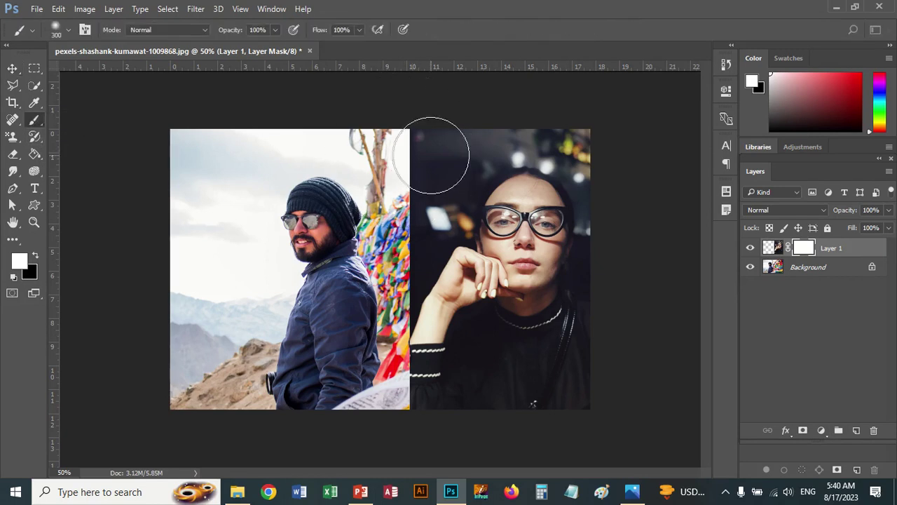
key(x)
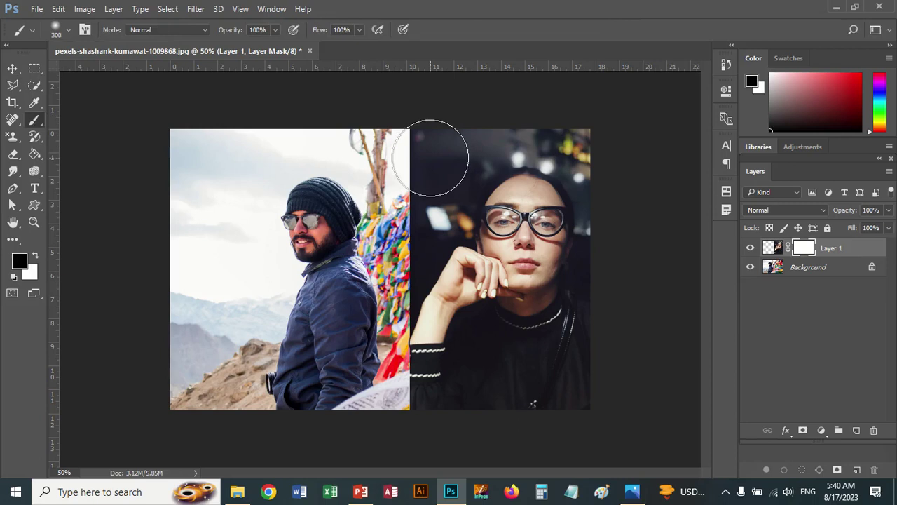
mouse_move(439, 159)
mouse_down()
mouse_move(379, 266)
mouse_move(361, 337)
mouse_move(367, 431)
mouse_move(456, 431)
mouse_move(400, 319)
mouse_move(428, 322)
mouse_move(500, 395)
mouse_move(593, 333)
mouse_move(621, 263)
mouse_move(621, 190)
mouse_move(601, 124)
mouse_move(517, 113)
mouse_move(475, 94)
mouse_move(430, 110)
mouse_up()
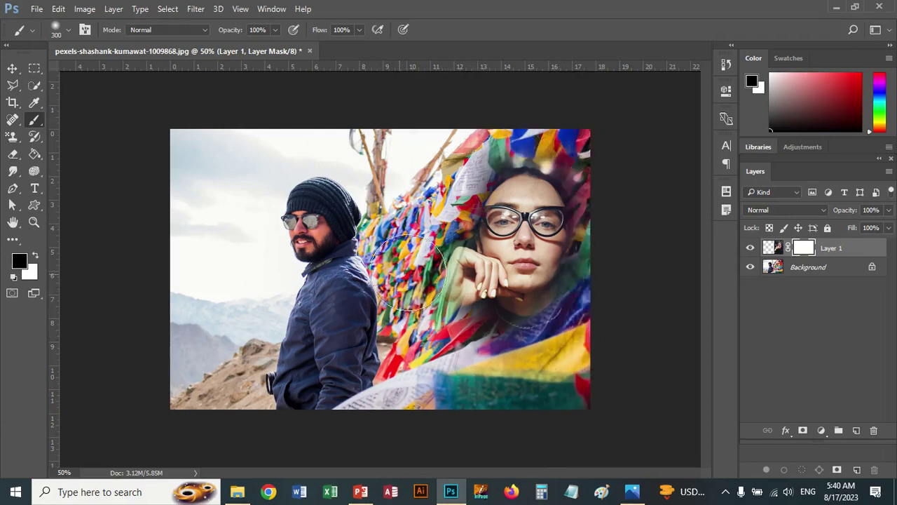
mouse_move(408, 270)
mouse_down()
mouse_move(449, 295)
mouse_move(421, 312)
mouse_move(439, 308)
mouse_move(428, 321)
mouse_move(437, 395)
mouse_move(597, 373)
mouse_move(602, 354)
mouse_up()
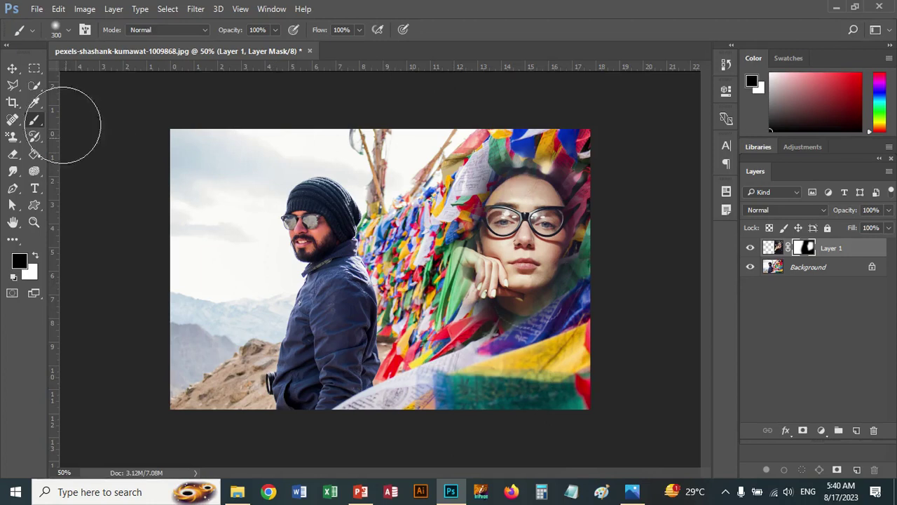
click(37, 8)
Step: Open the young girl's photo, select it all, and paste it into the collage as Layer 2
click(50, 35)
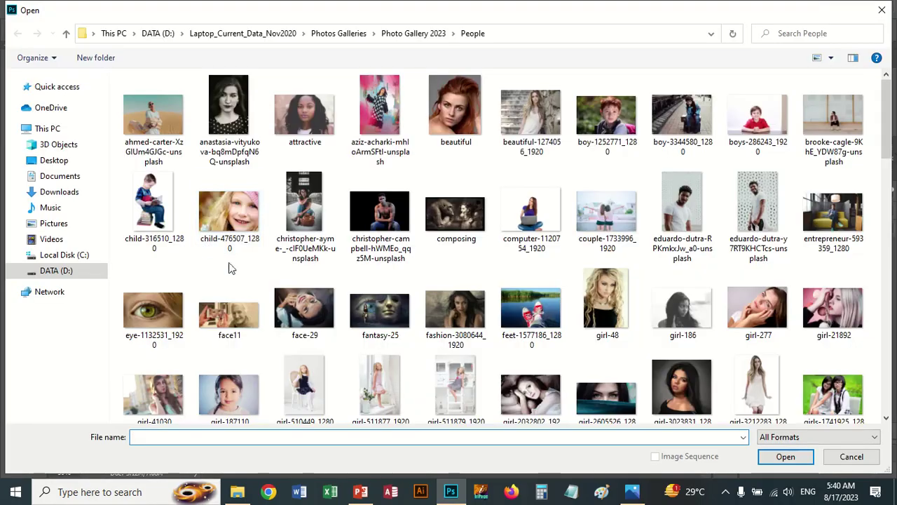
scroll(245, 279, down, 5)
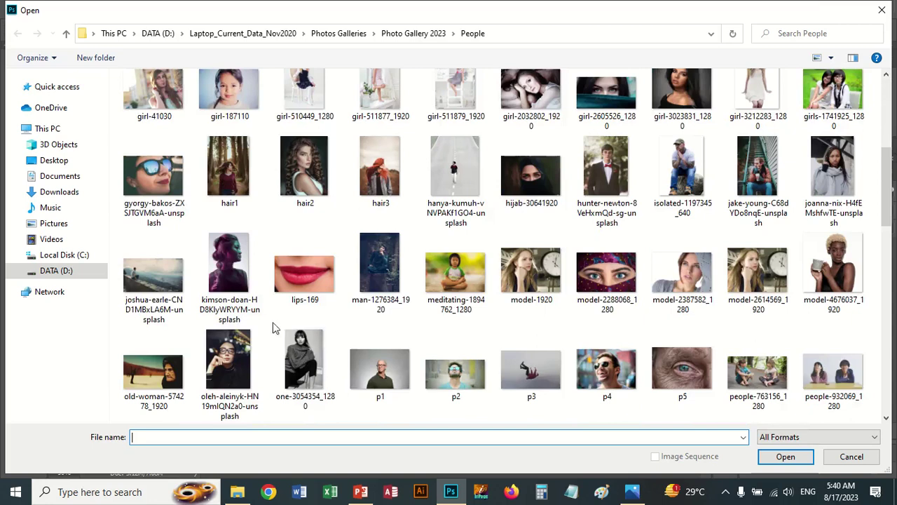
click(242, 105)
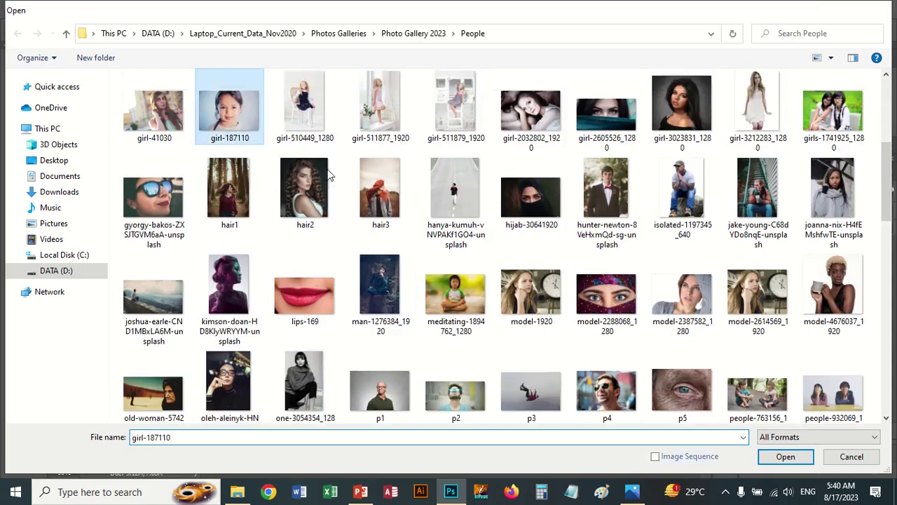
key(Return)
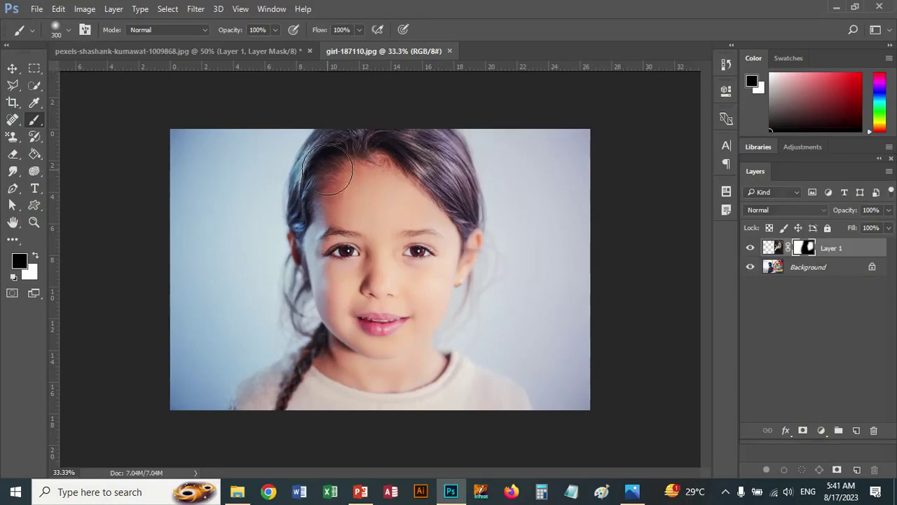
key(ctrl+a)
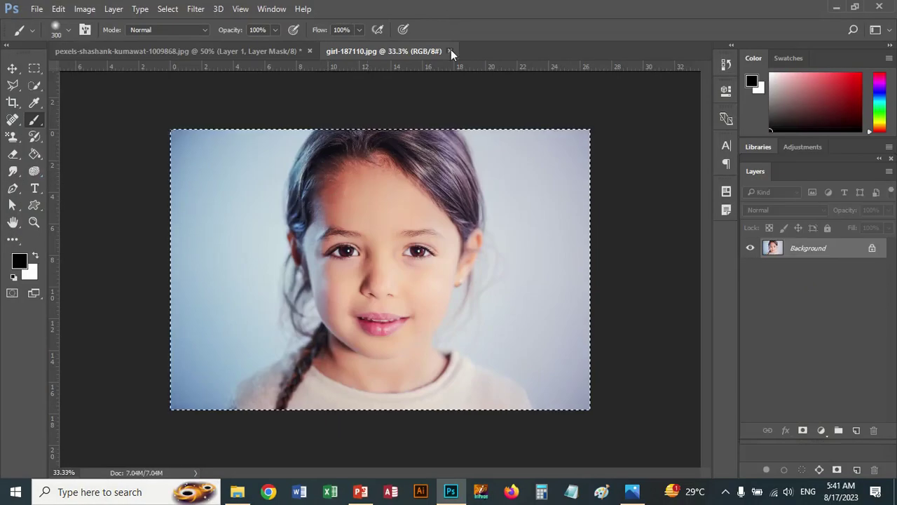
click(450, 51)
click(12, 68)
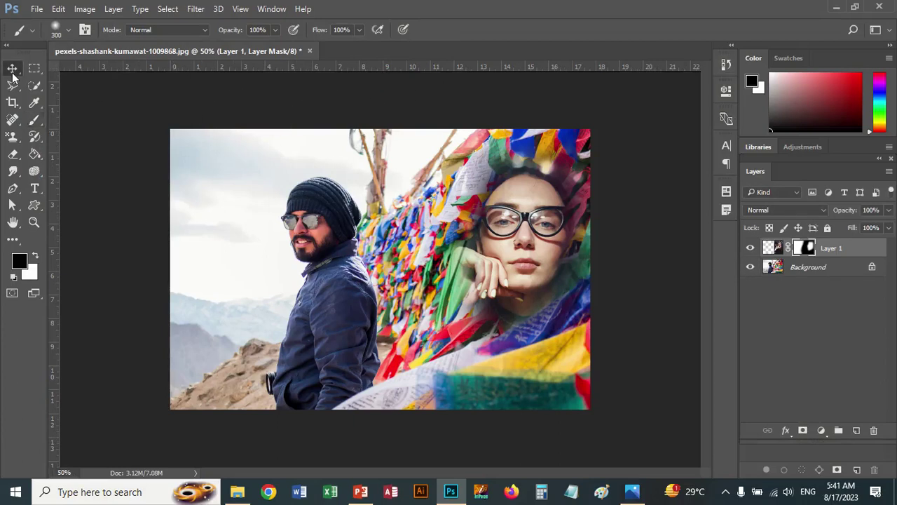
key(ctrl+v)
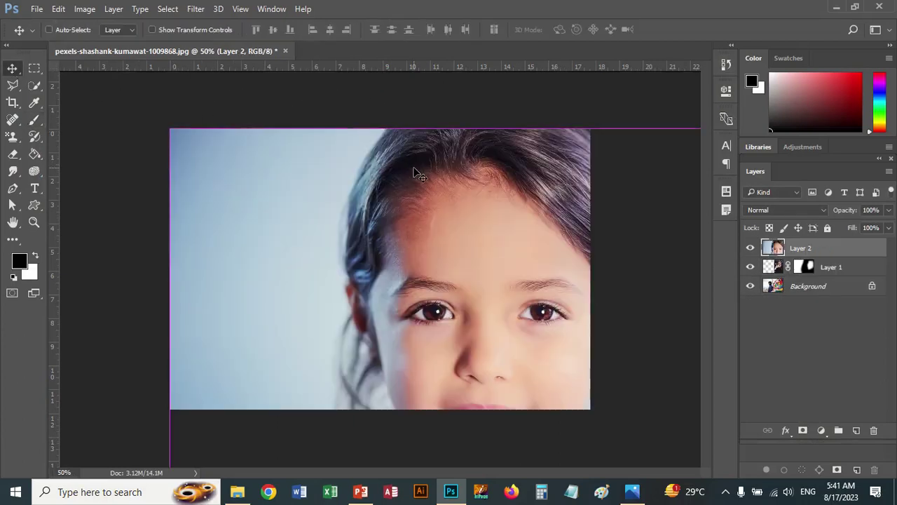
Step: Scale the girl's photo to about 48% and place it in the lower-left corner
key(ctrl+t)
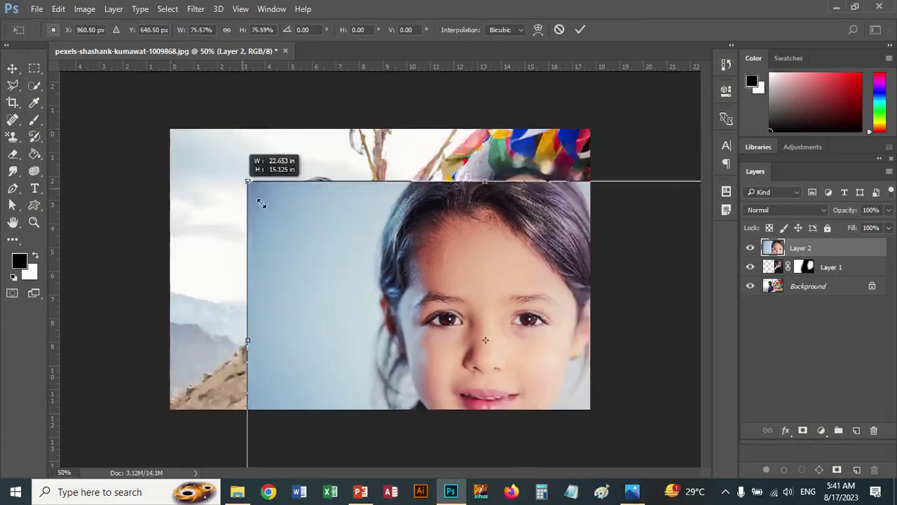
drag(170, 130, 311, 224)
drag(488, 288, 272, 278)
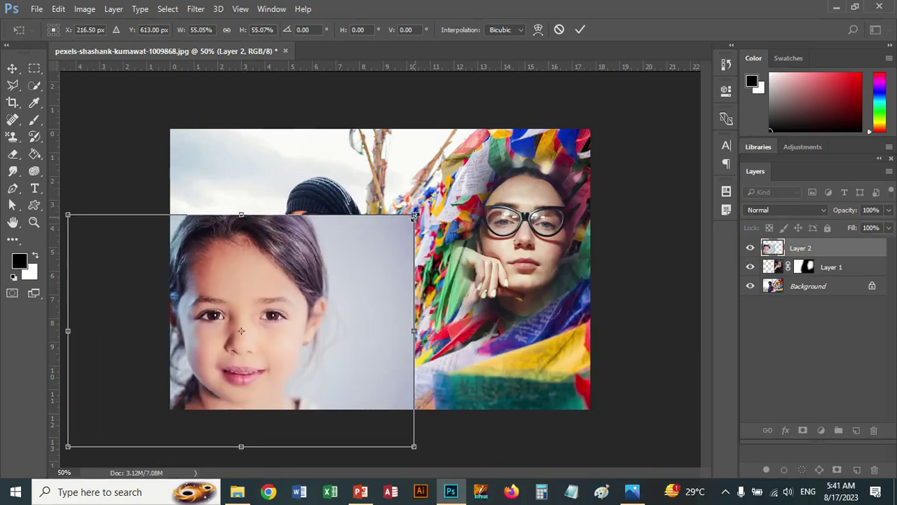
drag(414, 215, 391, 225)
drag(277, 304, 270, 328)
key(Return)
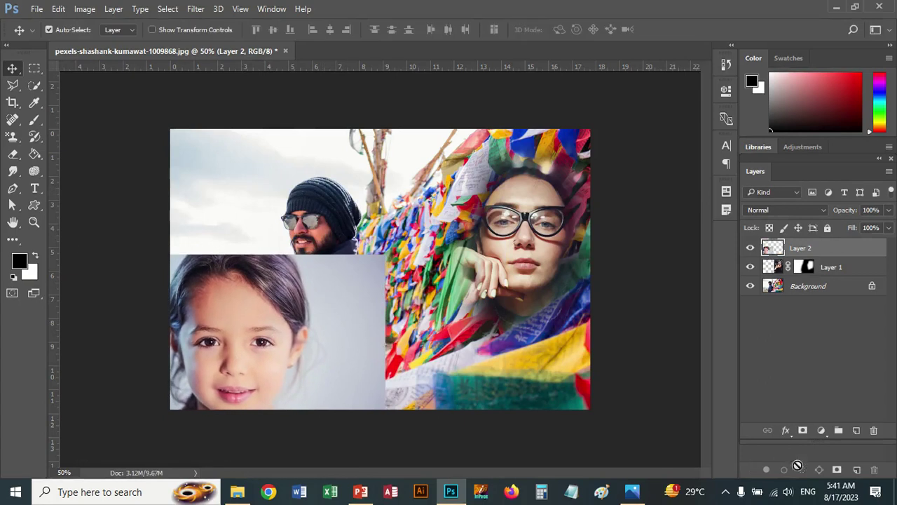
Step: Mask Layer 2 and paint black over its edges to reveal the man's jacket and sky
click(803, 431)
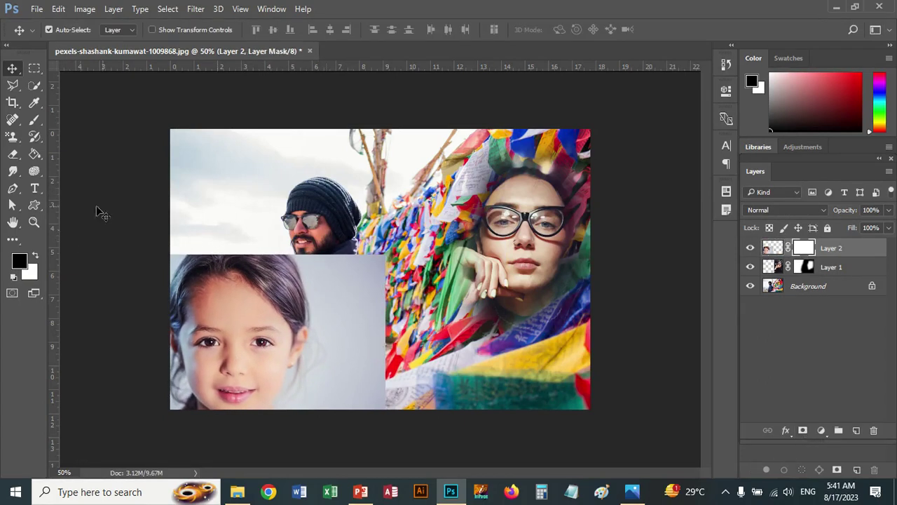
click(35, 119)
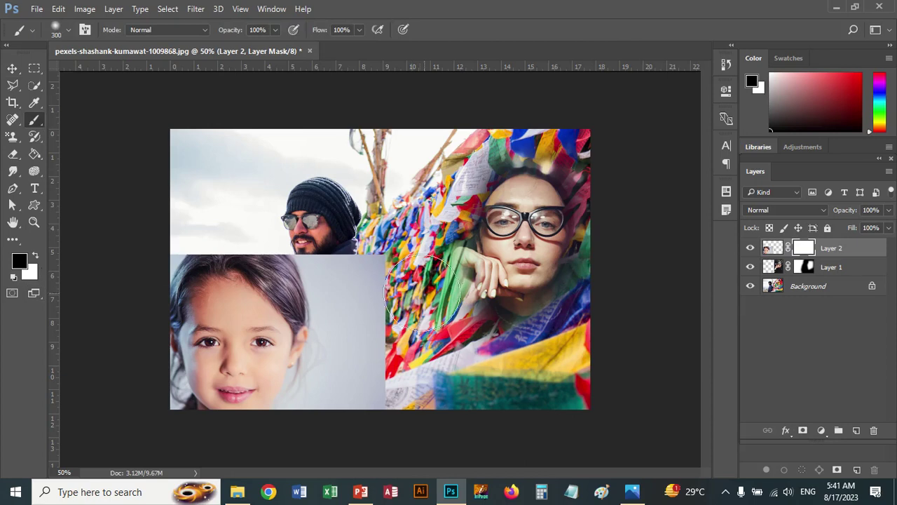
drag(383, 270, 201, 216)
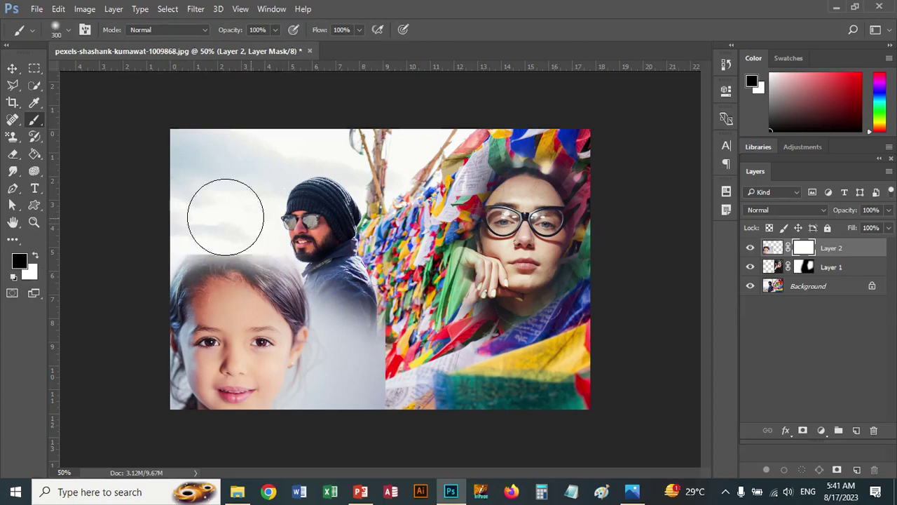
mouse_move(298, 235)
mouse_down()
mouse_move(366, 380)
mouse_move(342, 281)
mouse_move(330, 424)
mouse_move(421, 365)
mouse_move(429, 314)
mouse_up()
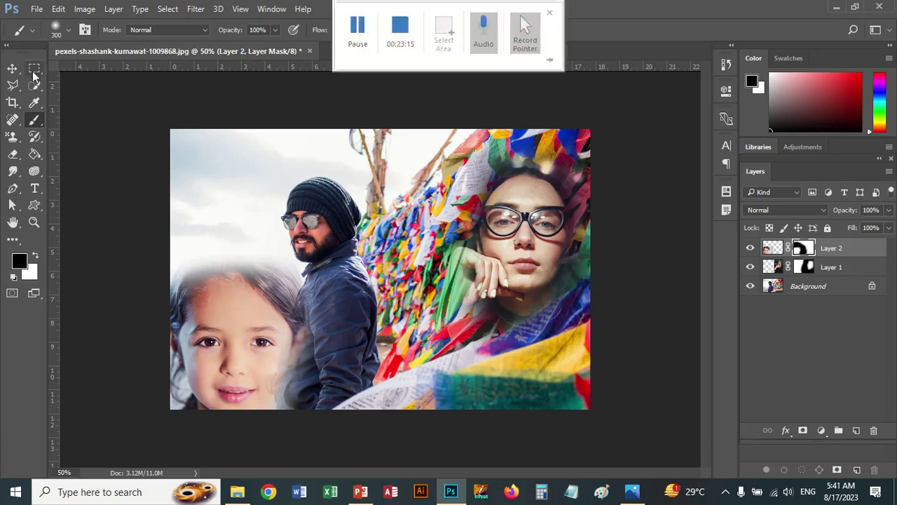
Step: Open the Masking12 sample poster from the Photo Mask folder in Windows Photos
click(37, 9)
click(40, 35)
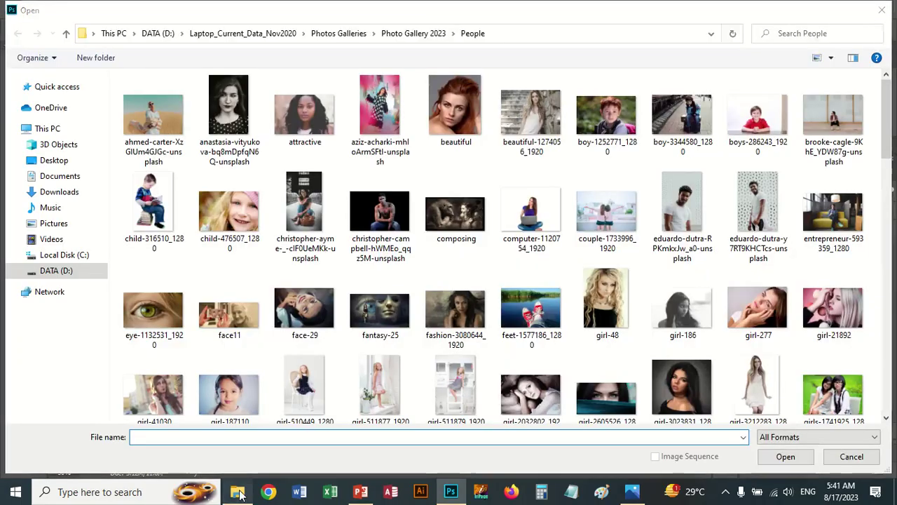
click(238, 493)
double_click(238, 130)
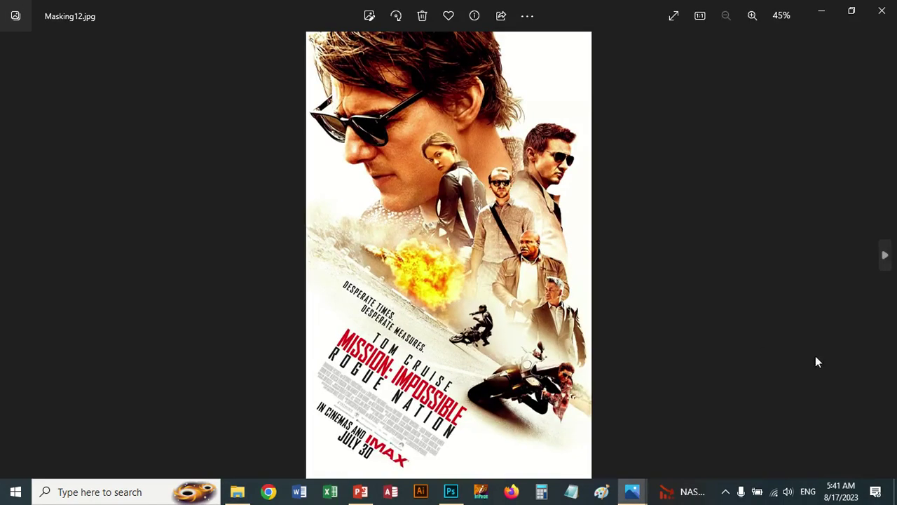
Step: Browse Masking13, np6, PE3, PE19 and PE30, then close Photos and return to Photoshop
click(886, 255)
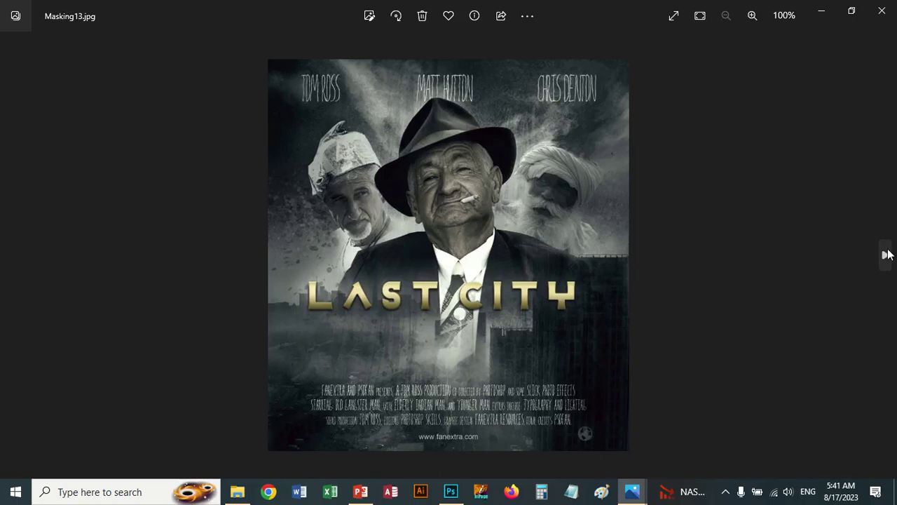
click(887, 255)
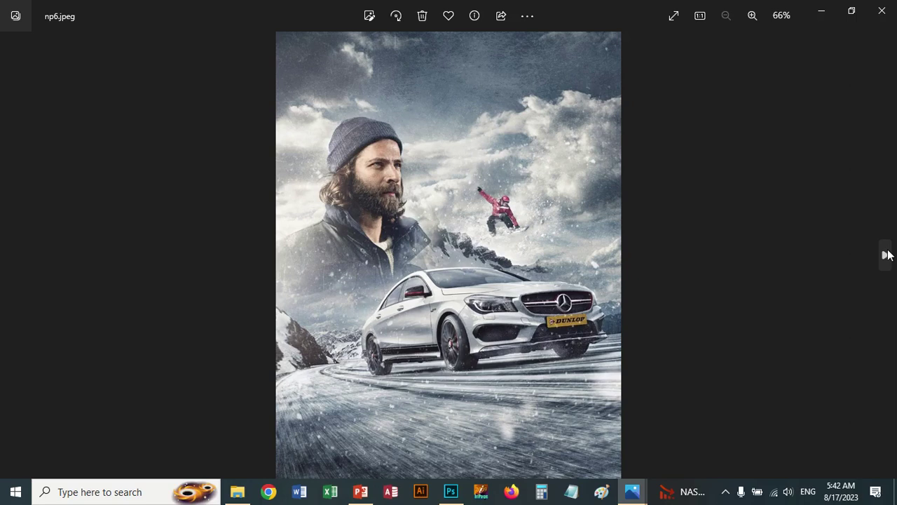
click(886, 255)
click(886, 256)
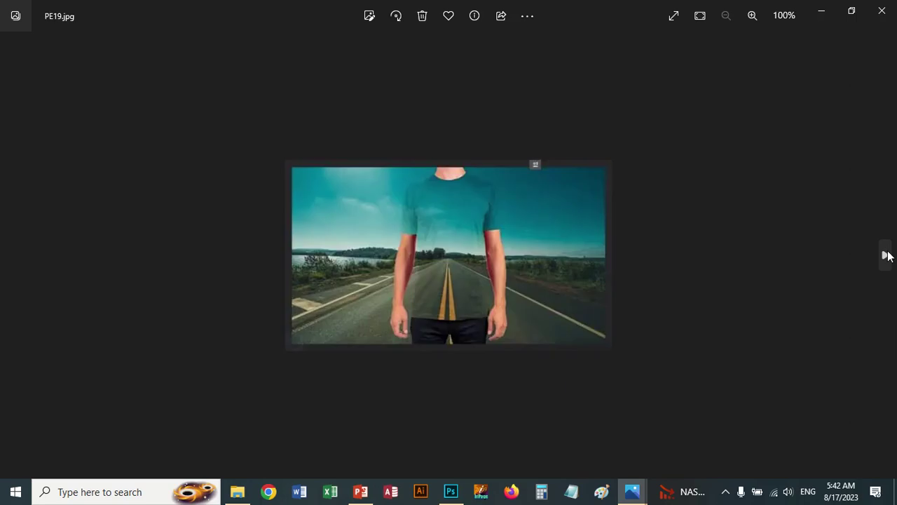
click(886, 256)
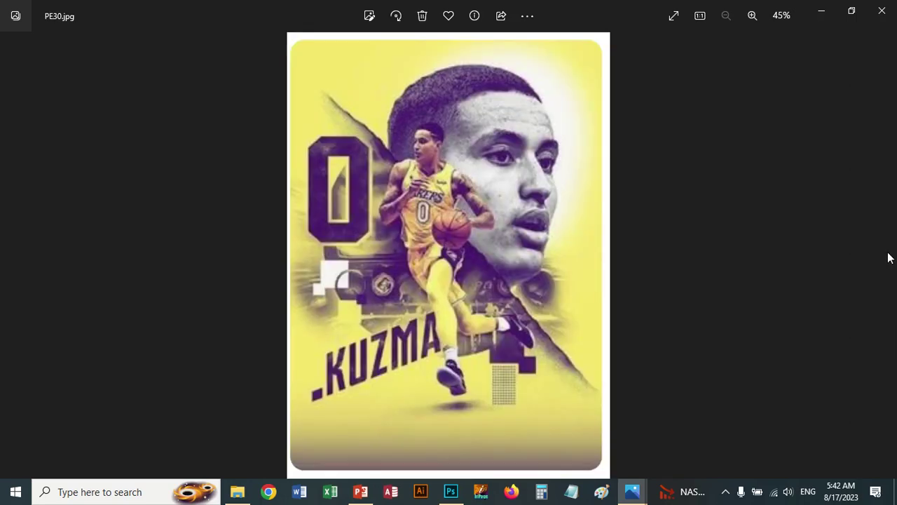
click(882, 10)
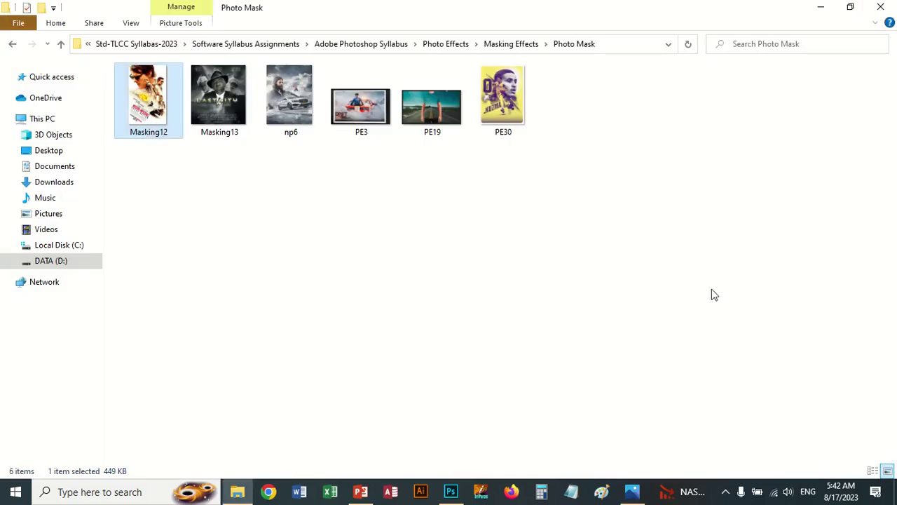
click(451, 494)
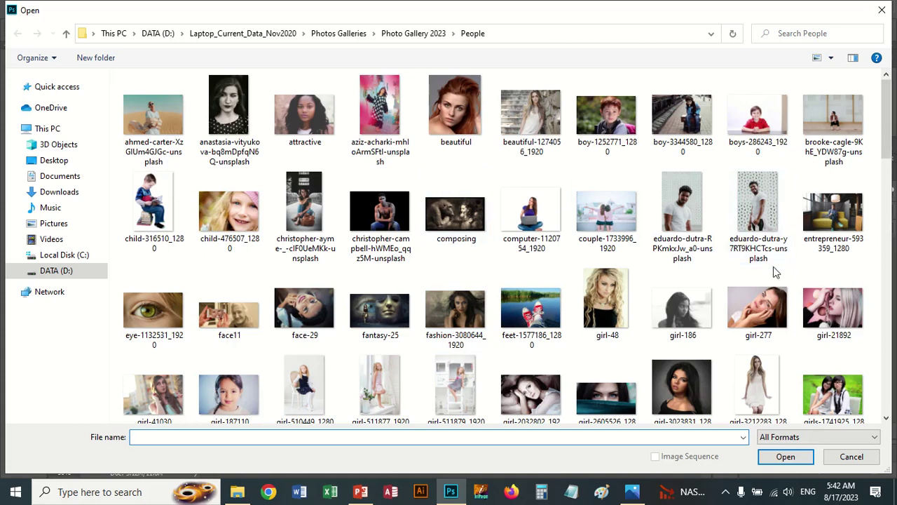
Step: Paste girl-277.jpg into the collage as Layer 3, scaled to about 42% near the top centre
double_click(761, 309)
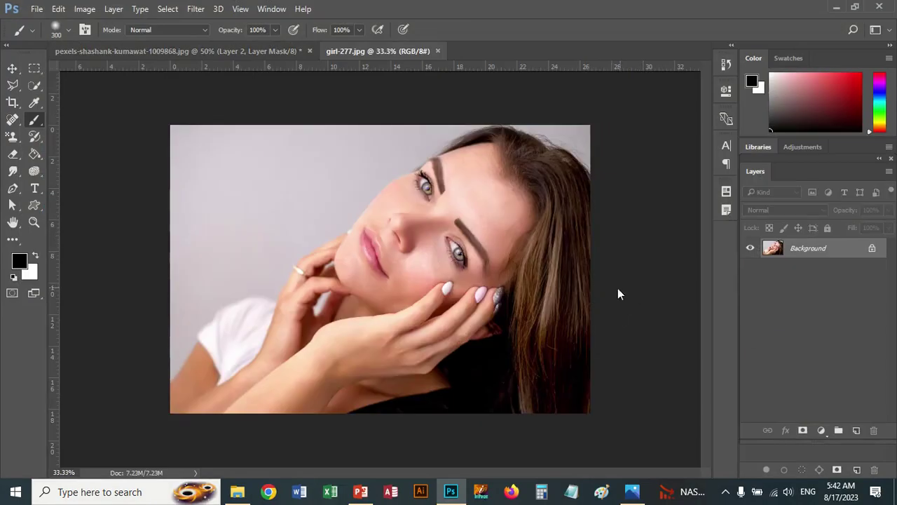
key(ctrl+a)
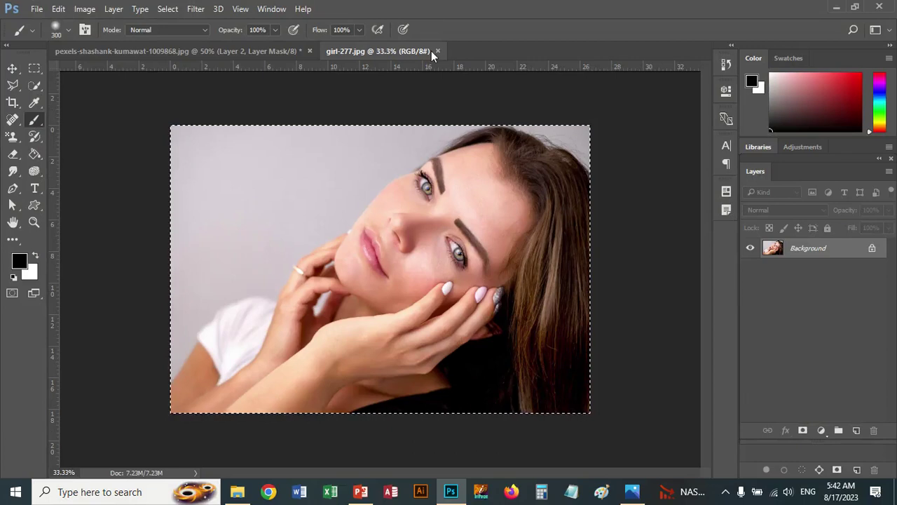
click(437, 50)
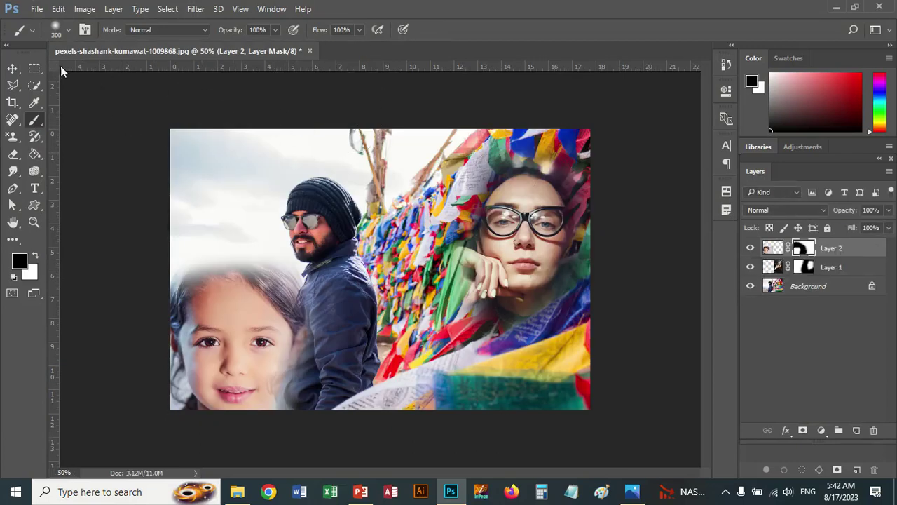
click(12, 68)
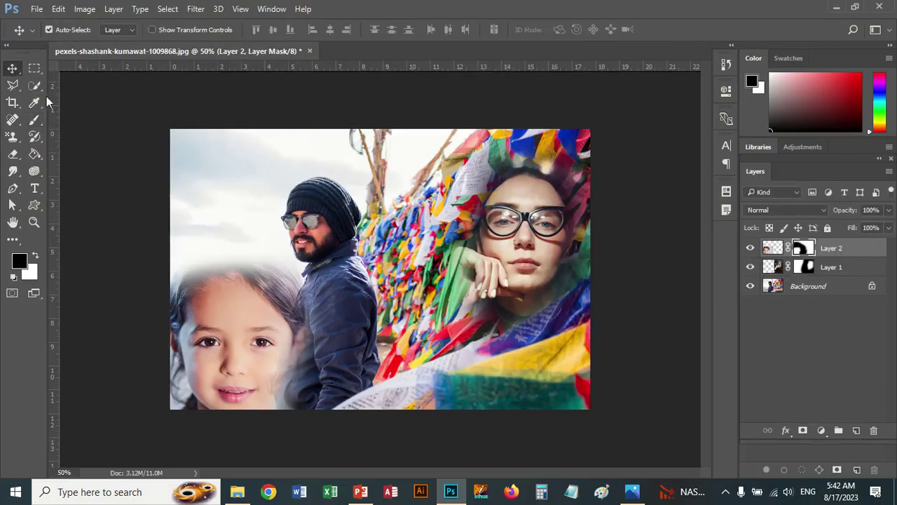
key(ctrl+v)
key(ctrl+t)
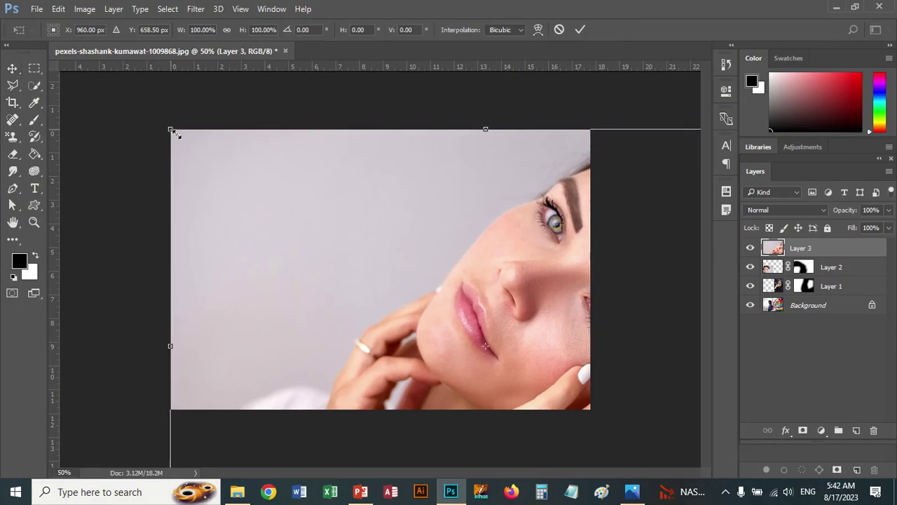
mouse_move(174, 134)
mouse_down()
mouse_move(342, 250)
mouse_move(220, 177)
mouse_move(375, 169)
mouse_move(366, 162)
mouse_move(376, 194)
mouse_up()
key(Return)
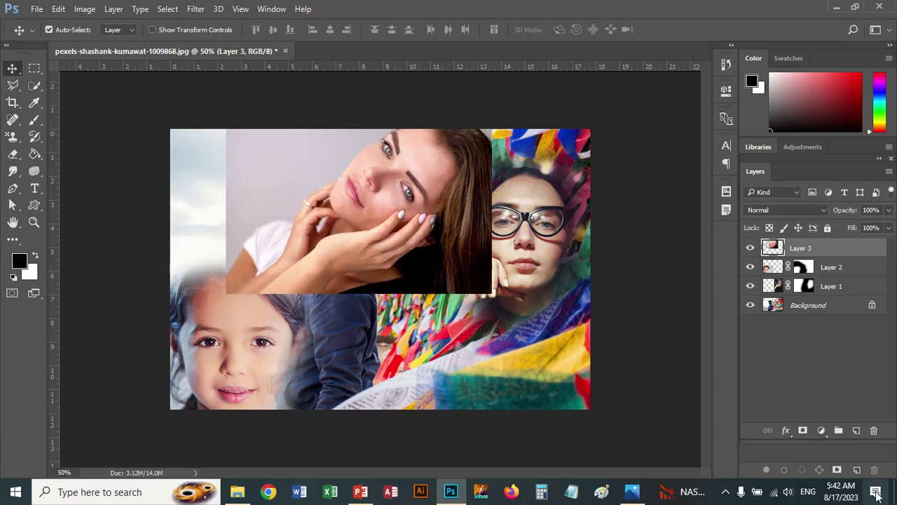
Step: Add a mask to the woman photo layer and fade its upper-left to reveal the sky
click(803, 432)
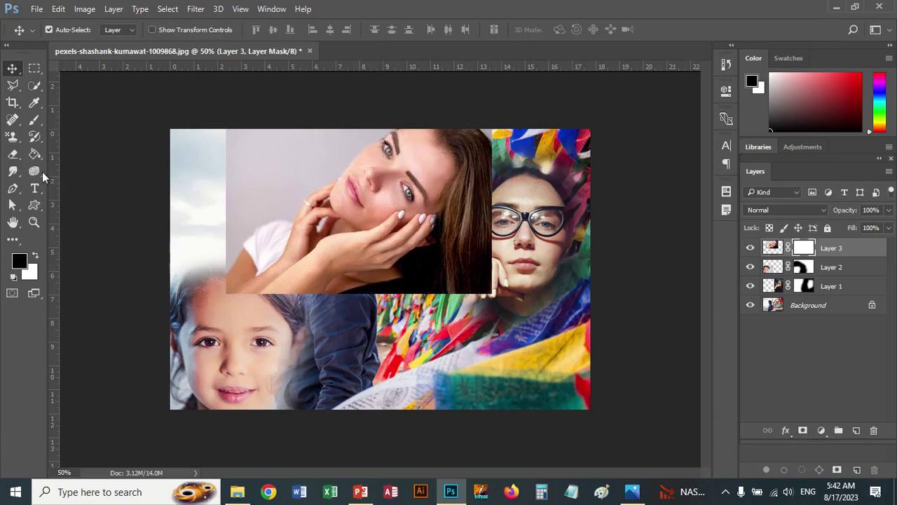
click(34, 119)
mouse_move(283, 147)
mouse_down()
mouse_move(209, 173)
mouse_move(231, 308)
mouse_move(316, 329)
mouse_move(469, 309)
mouse_move(494, 284)
mouse_move(477, 232)
mouse_move(488, 186)
mouse_move(522, 155)
mouse_move(481, 90)
mouse_move(530, 100)
mouse_up()
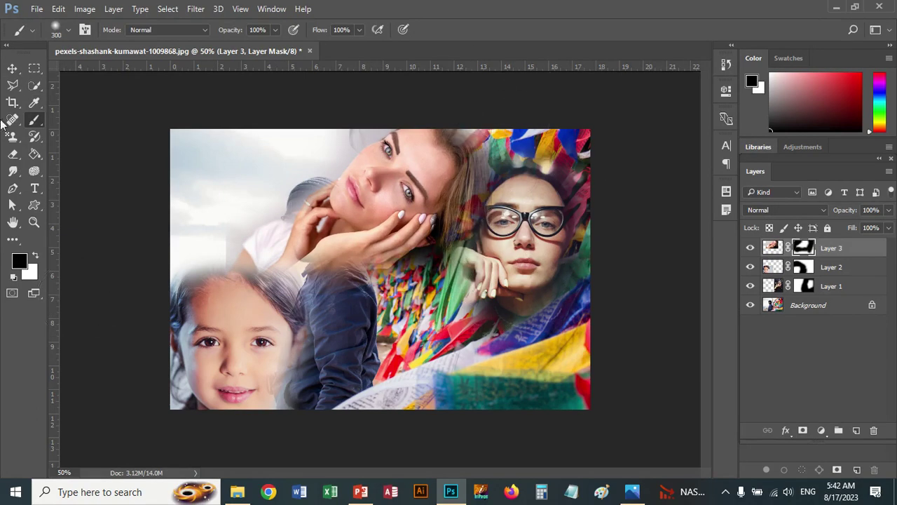
Step: Move the woman photo to the top-left corner and rotate it about 36.6° counter-clockwise
click(12, 68)
mouse_move(390, 184)
mouse_down()
mouse_move(332, 187)
mouse_move(251, 160)
mouse_move(245, 167)
mouse_up()
key(ctrl+t)
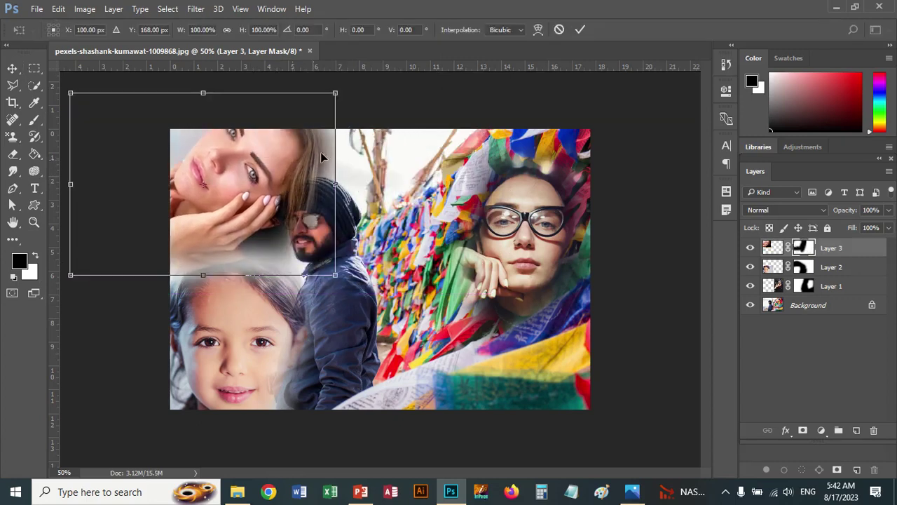
mouse_move(353, 112)
mouse_down()
mouse_move(340, 84)
mouse_move(281, 39)
mouse_up()
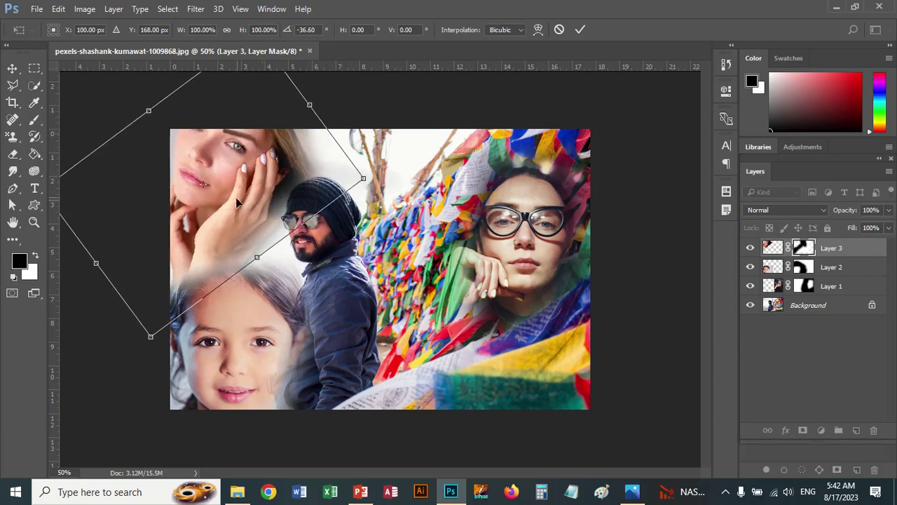
mouse_move(230, 218)
mouse_down()
mouse_move(235, 245)
mouse_move(228, 242)
mouse_up()
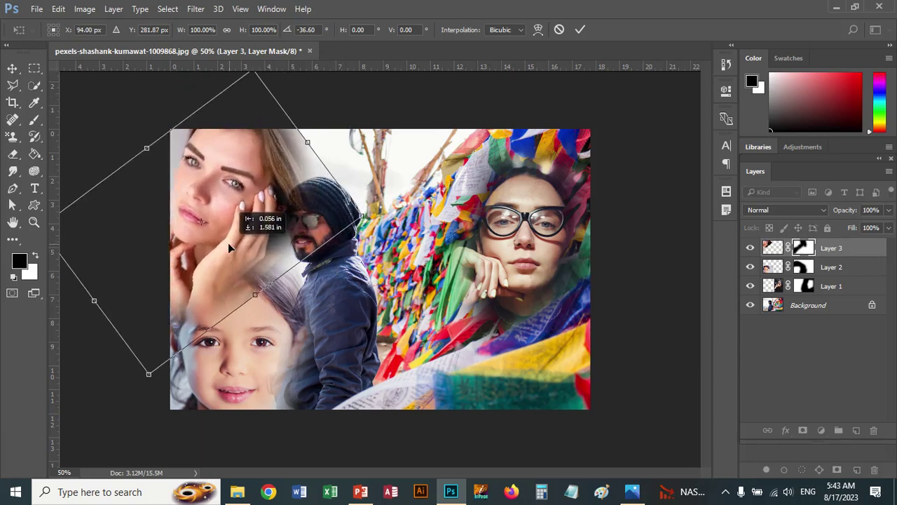
key(Return)
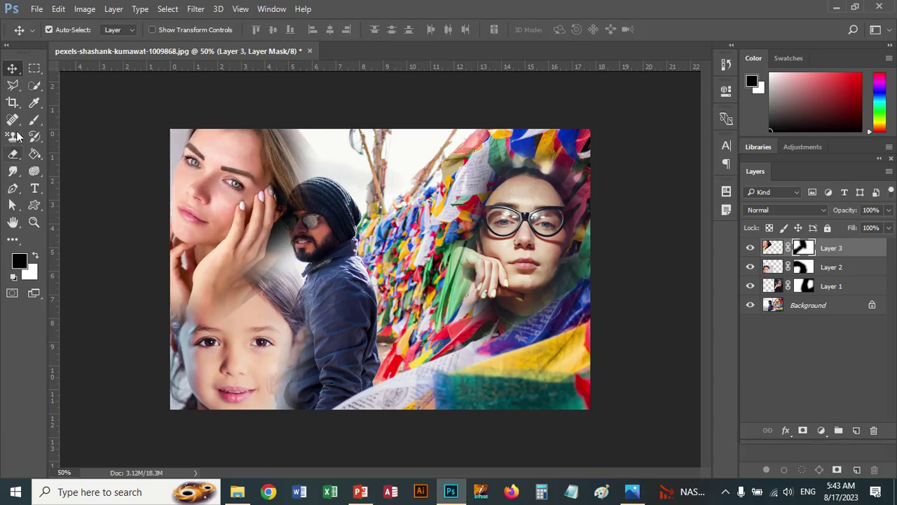
Step: Soften the woman photo's edge near the flags, then target Layer 3's photo instead of its mask
click(34, 119)
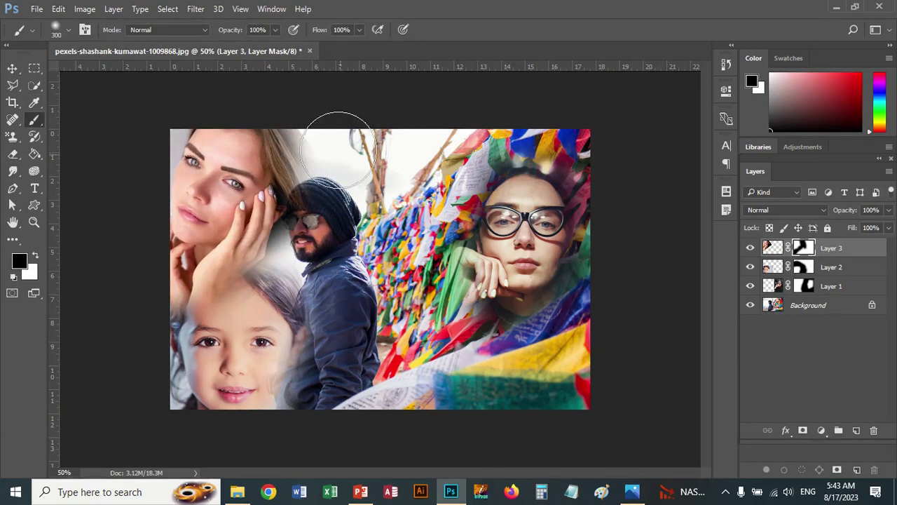
drag(421, 354, 433, 344)
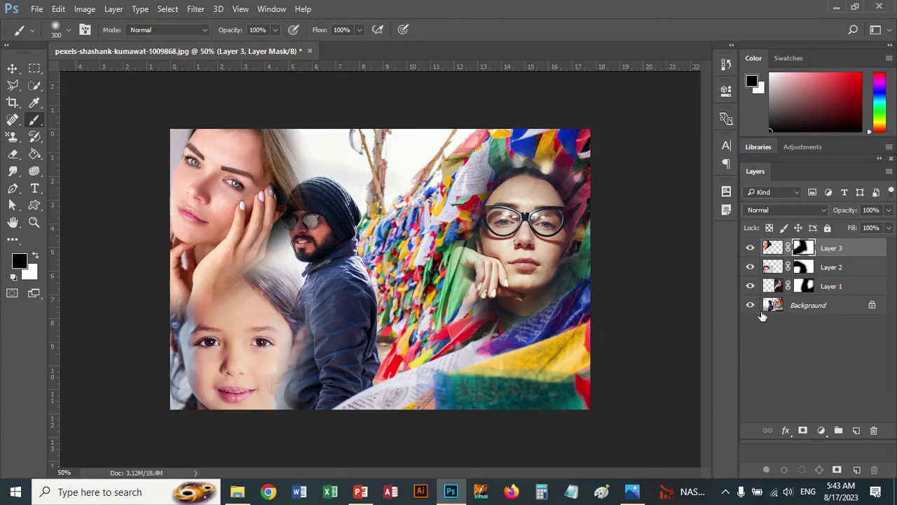
click(14, 71)
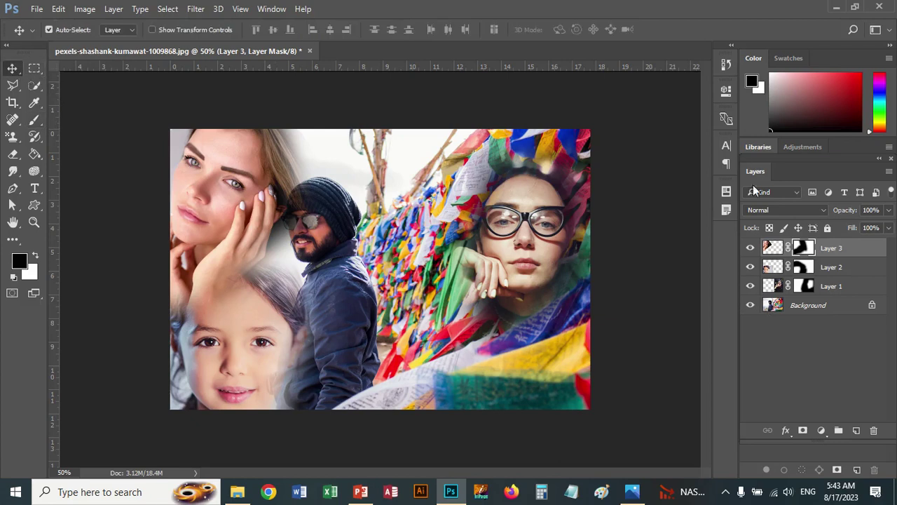
click(774, 247)
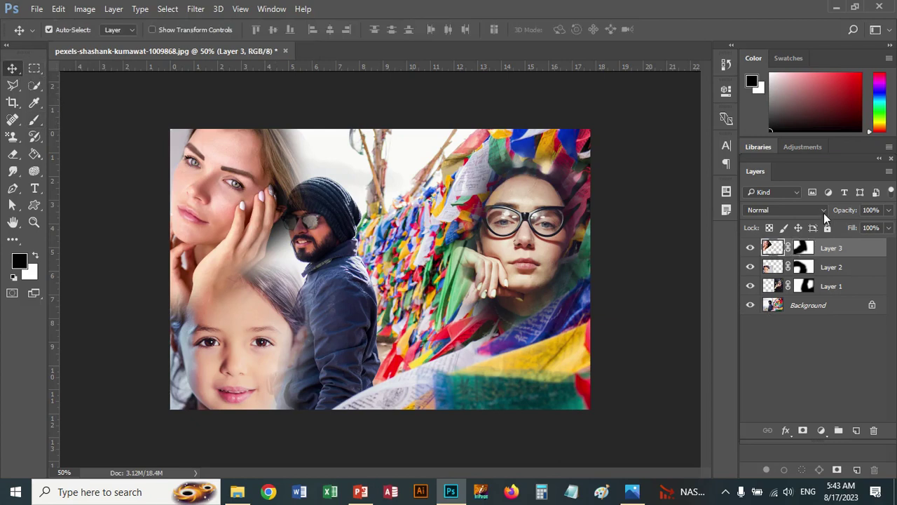
Step: Set Layer 3 to Darken, then step through Darker Color toward the brightening blend modes
click(823, 210)
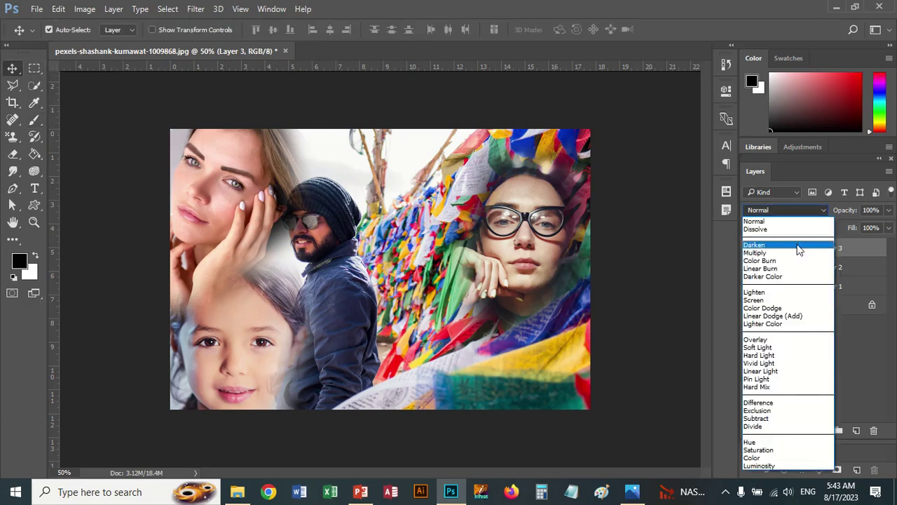
click(799, 246)
key(Down)
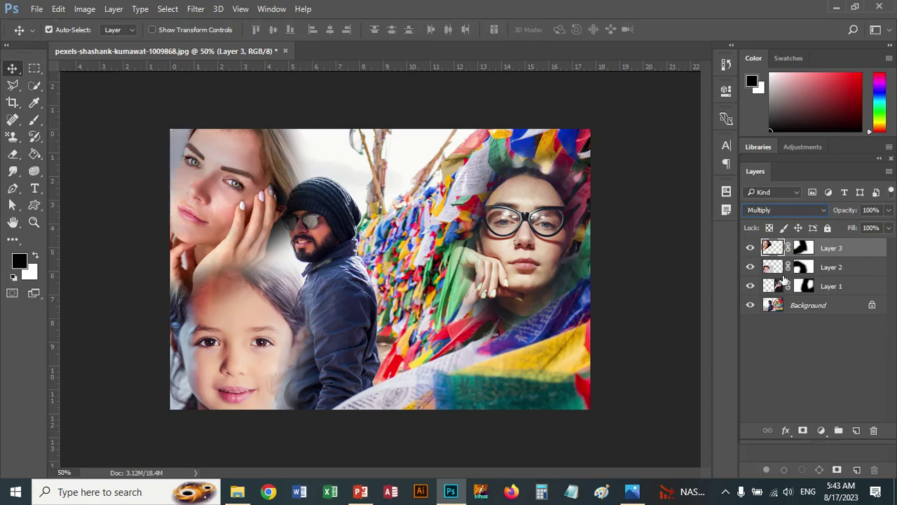
key(Down)
key(Down)
key(Down)
key(Down)
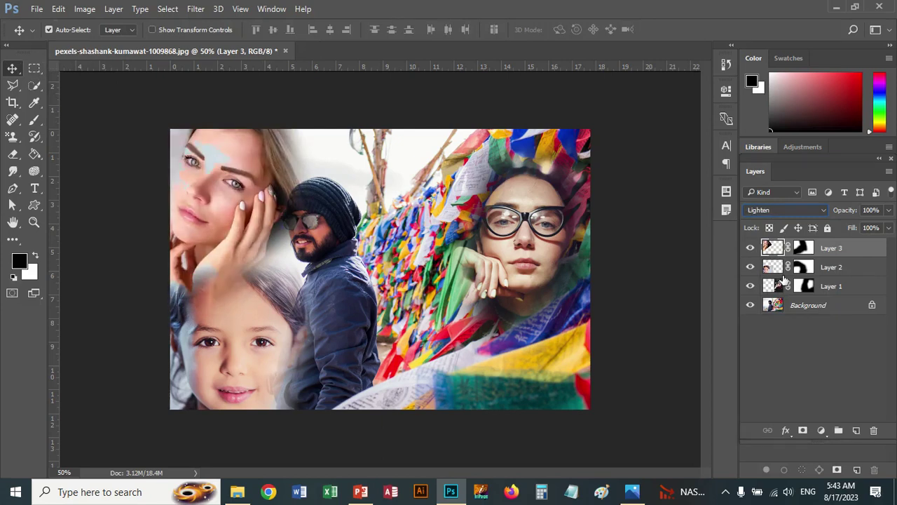
key(Down)
key(Down)
key(Down)
key(Down)
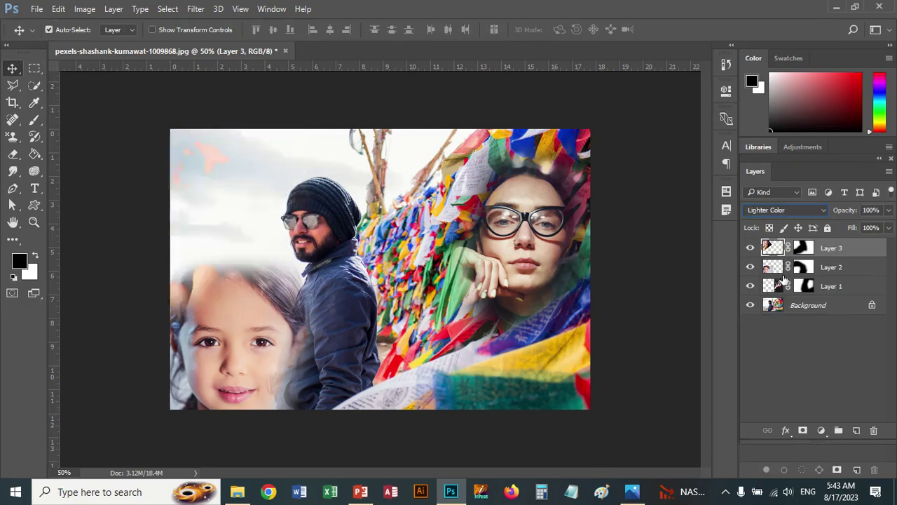
key(Down)
key(Down)
key(Down)
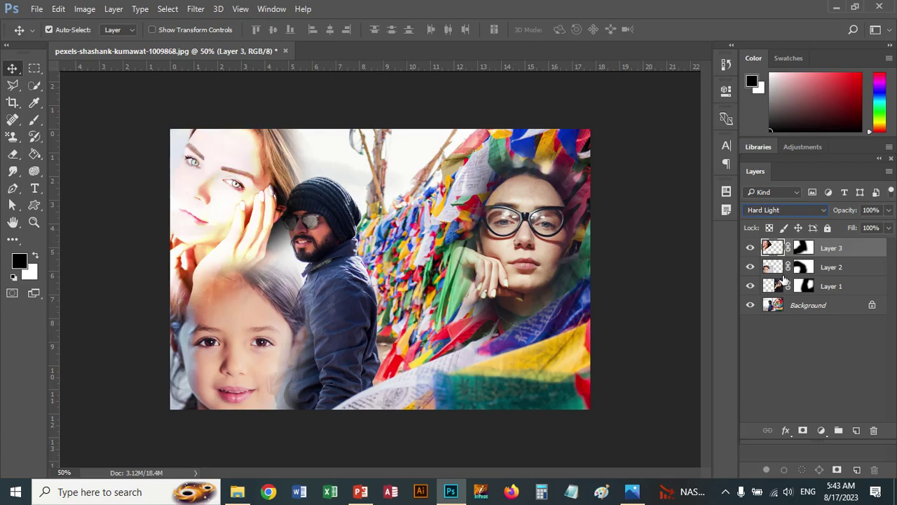
Step: Select Layer 2 under the child's face and set its blend mode to Color Burn
right_click(255, 347)
click(284, 356)
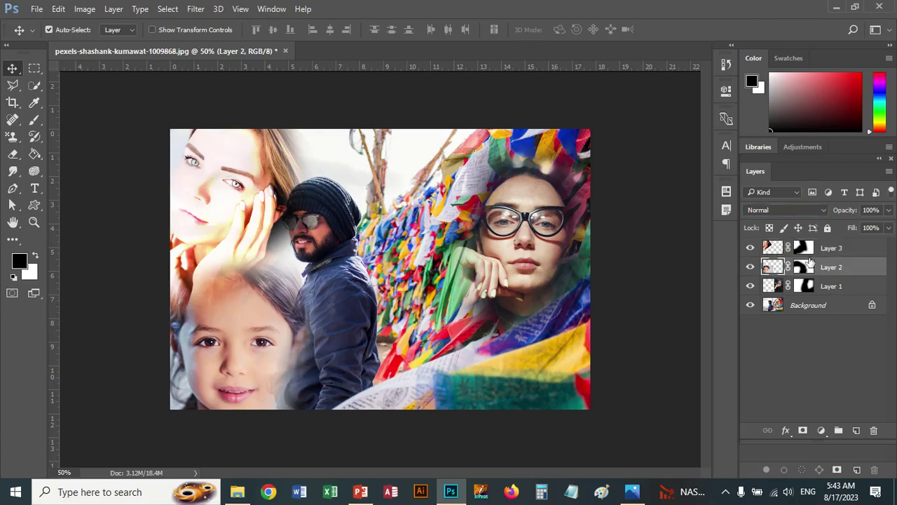
click(771, 210)
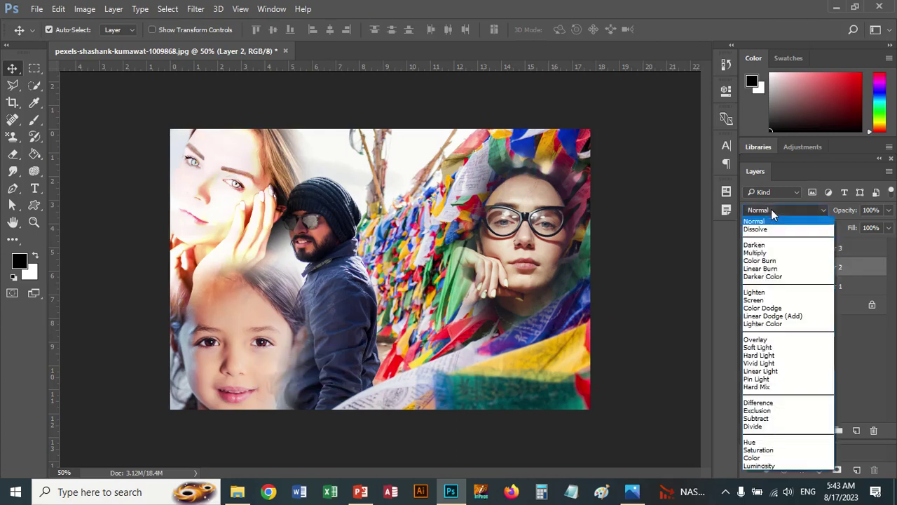
click(771, 261)
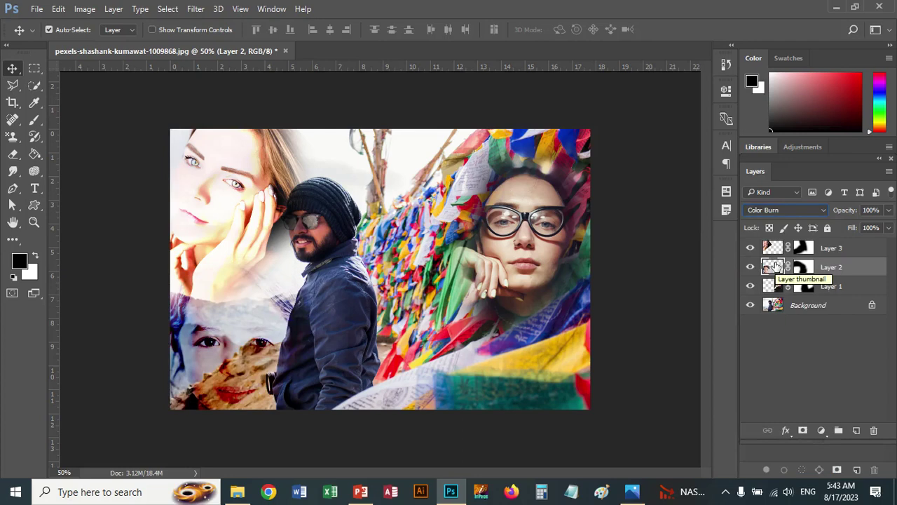
Step: Cycle Layer 2 forward through the blend modes, from Linear Burn to the colour-component modes
key(Down)
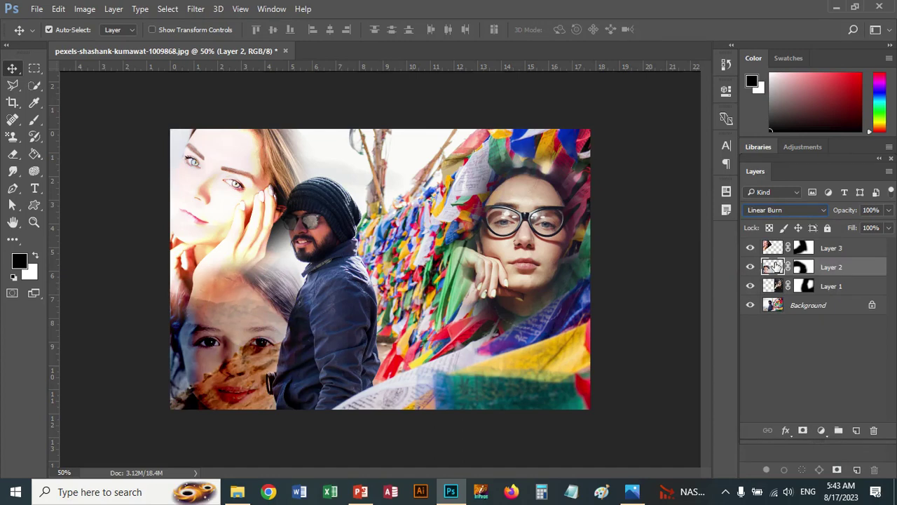
key(Down)
key(Down)
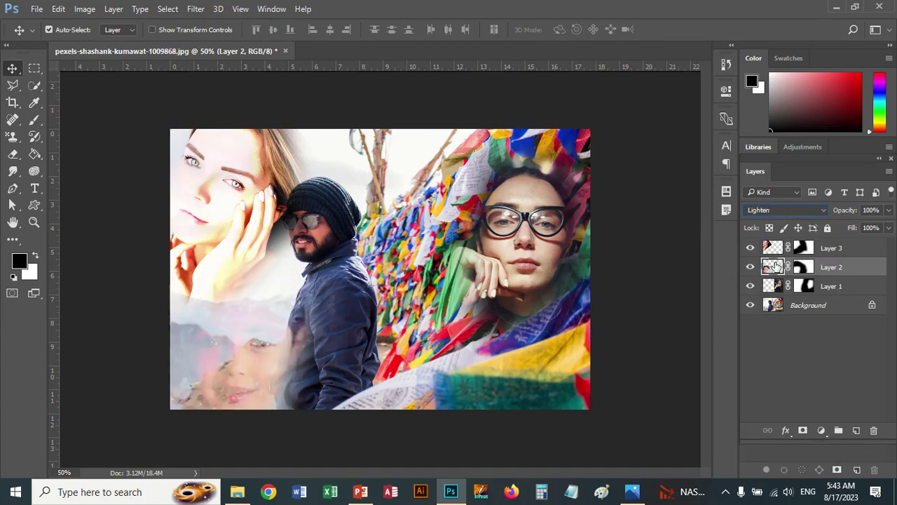
key(Down)
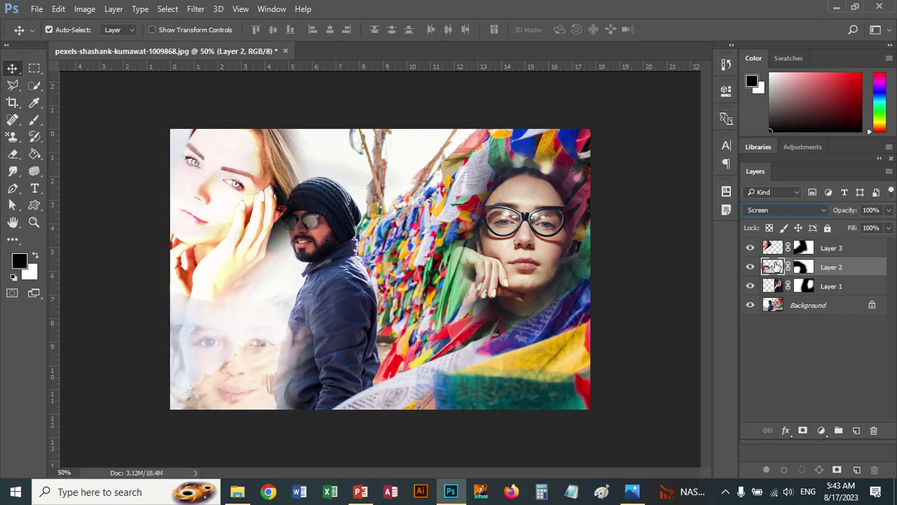
key(Down)
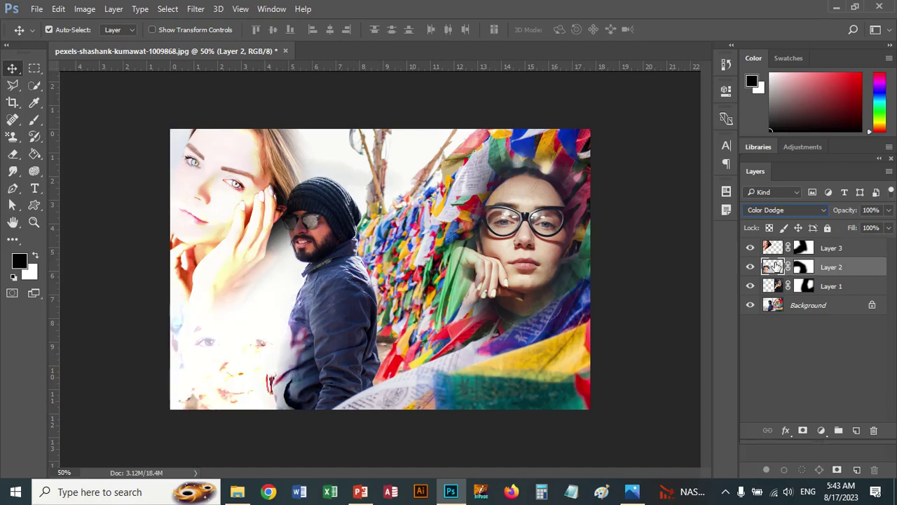
key(Down)
key(Down)
key(Down)
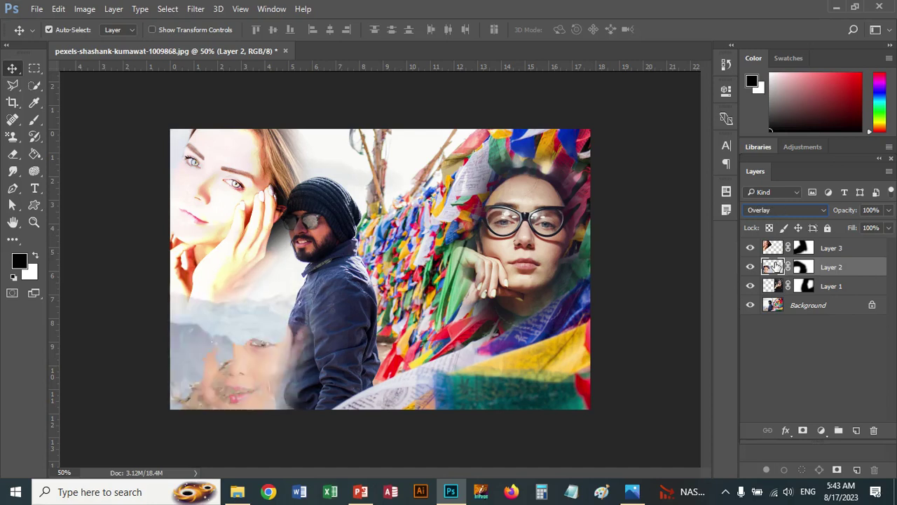
key(Down)
key(Down)
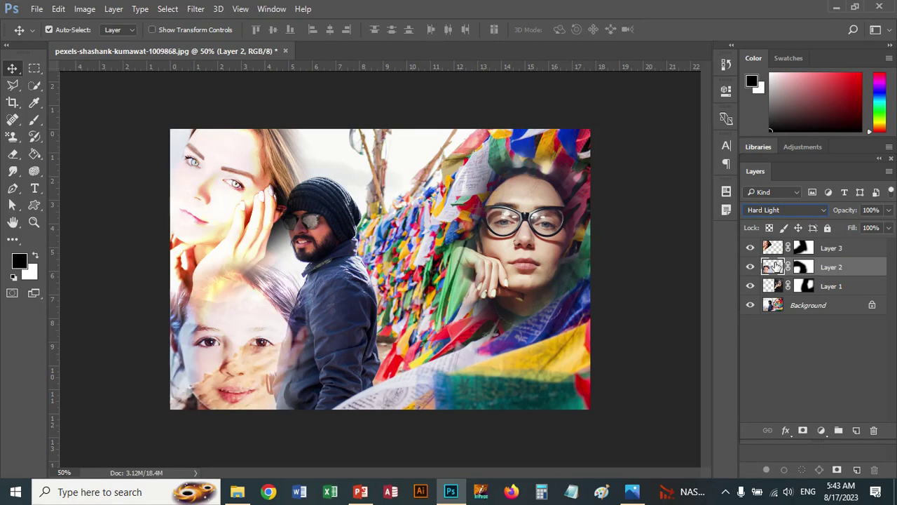
key(Down)
key(Down)
key(Down)
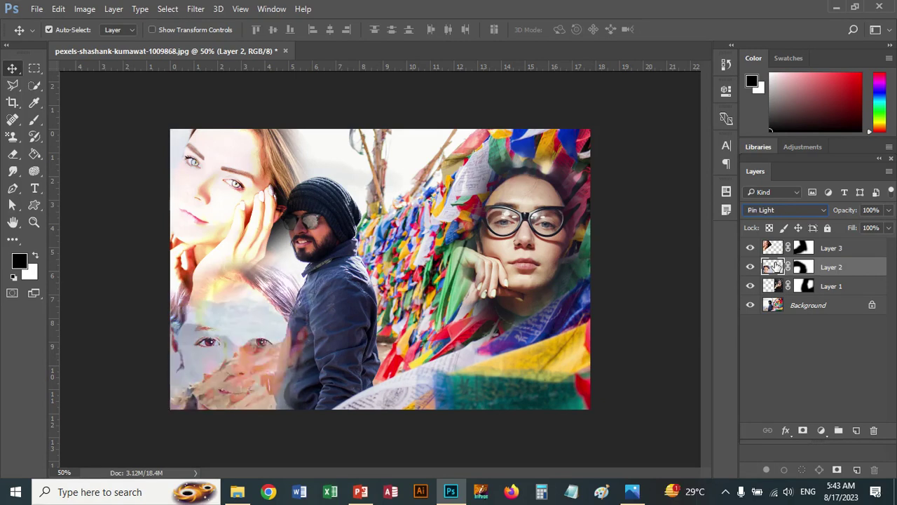
key(Down)
key(Down)
key(Down)
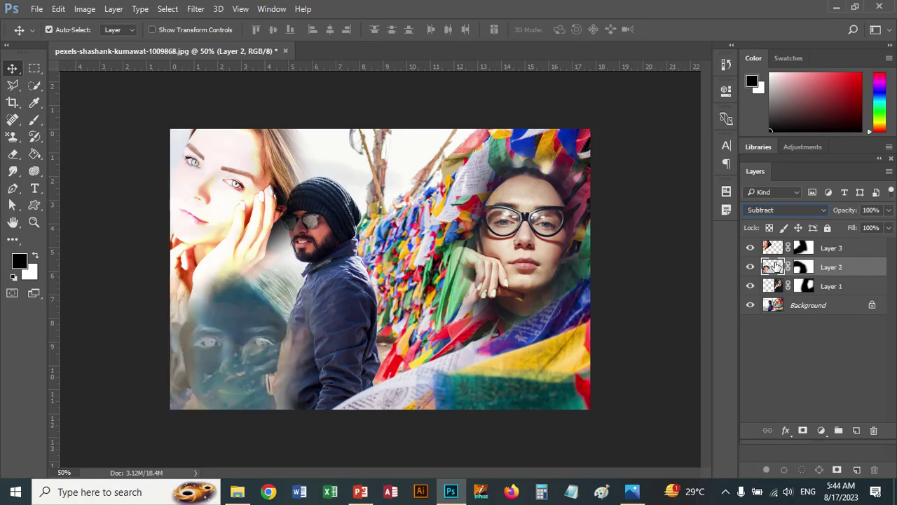
key(Down)
key(Down)
key(Down)
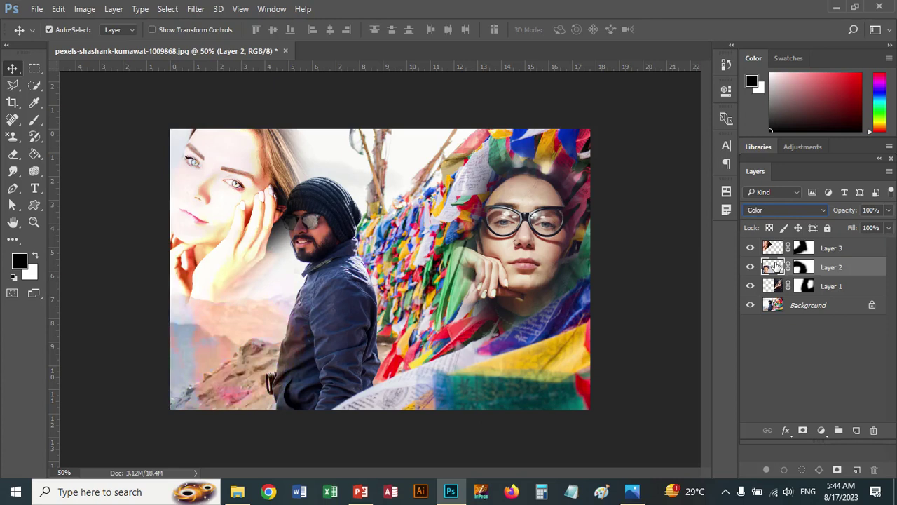
key(Down)
Step: Step Layer 2 back up the blend-mode list and settle on Linear Burn
key(Up)
key(Up)
key(Up)
key(Up)
key(Up)
key(Up)
key(Up)
key(Up)
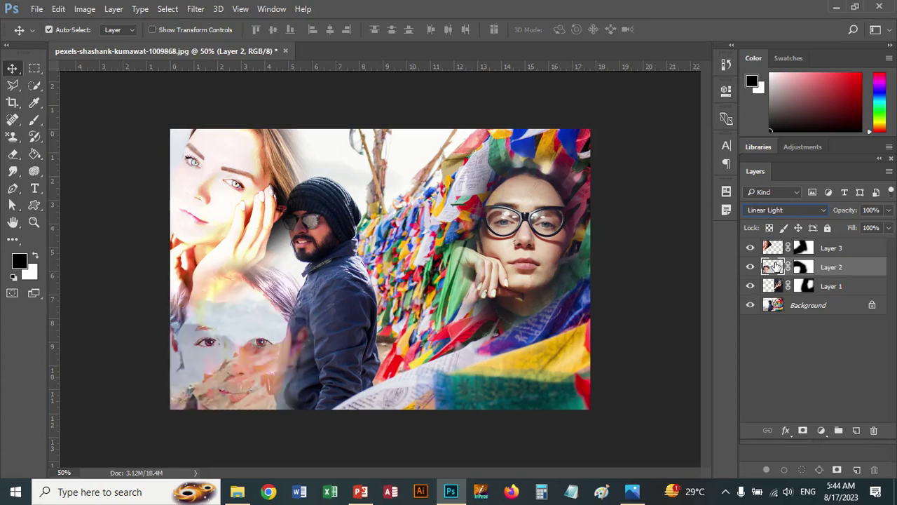
key(Up)
key(Up)
key(Up)
key(Up)
key(Up)
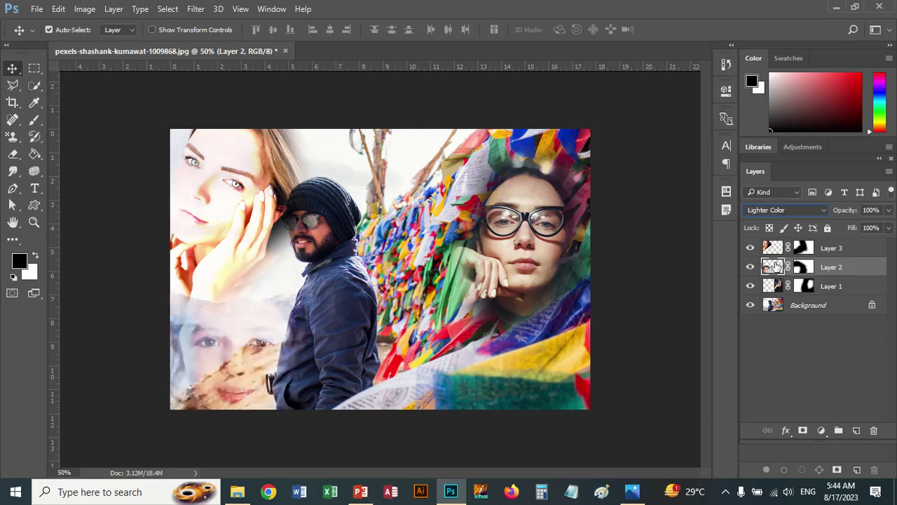
key(Up)
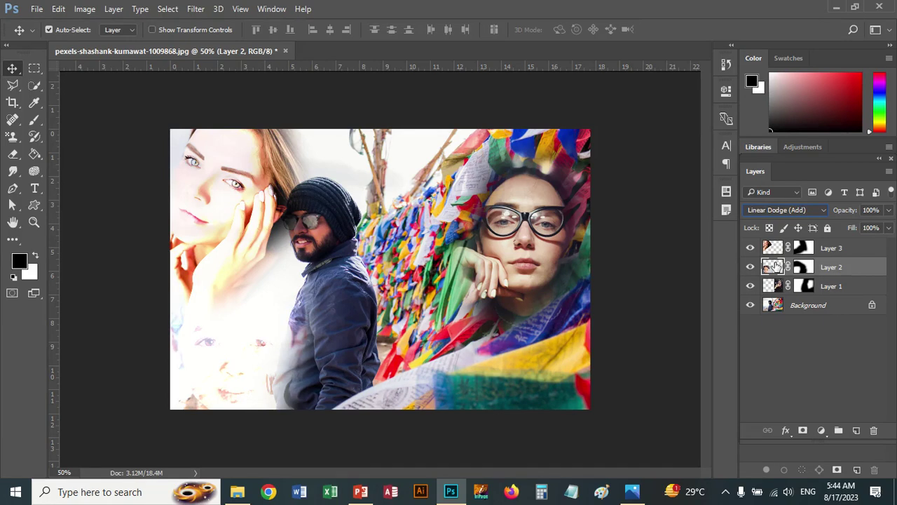
key(Up)
key(Up)
key(Up)
key(Up)
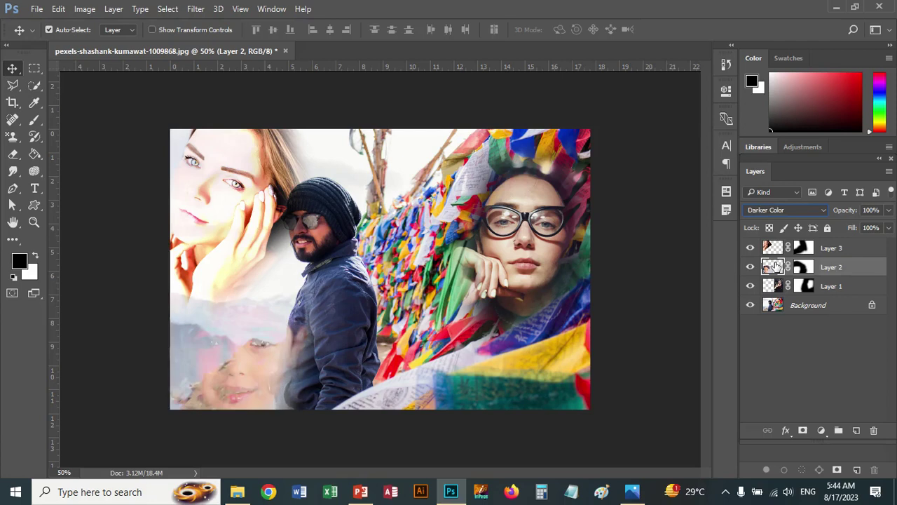
key(Up)
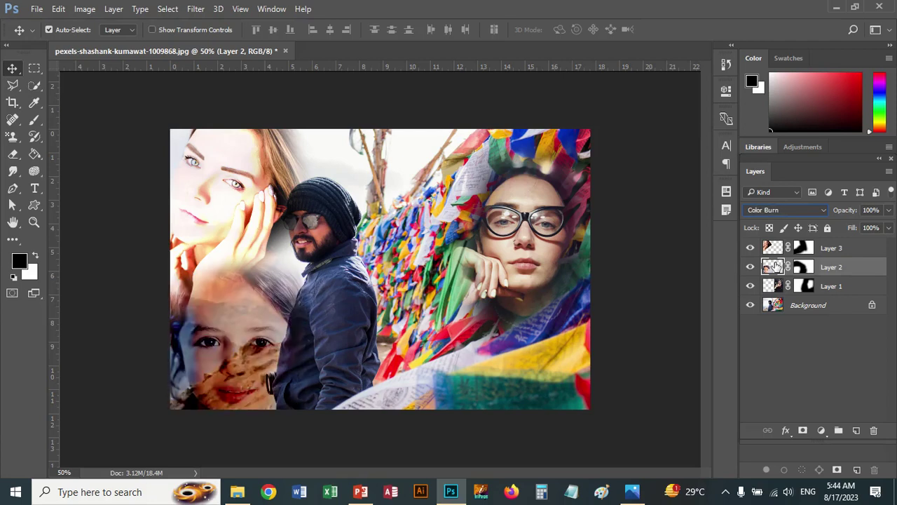
key(Down)
right_click(510, 255)
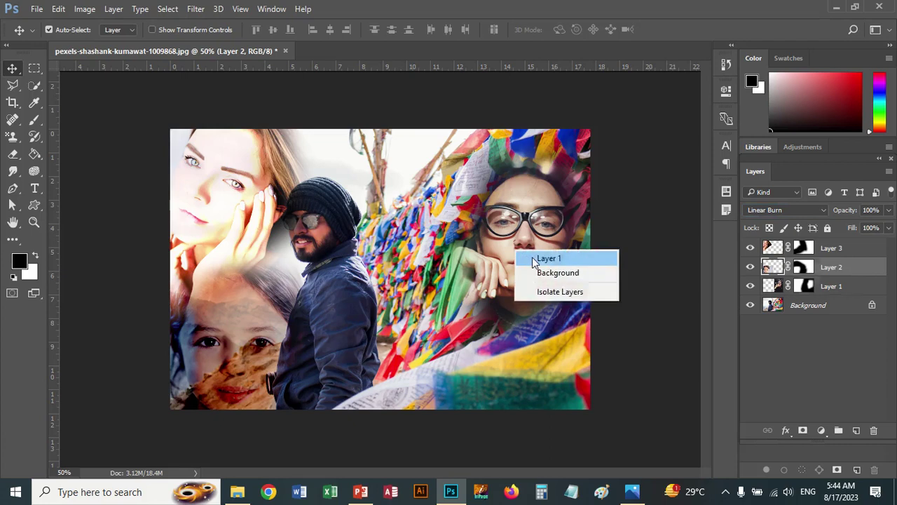
Step: Select Layer 1, the woman in glasses, compare Multiply and Lighten, and keep Darker Color
click(537, 258)
click(779, 212)
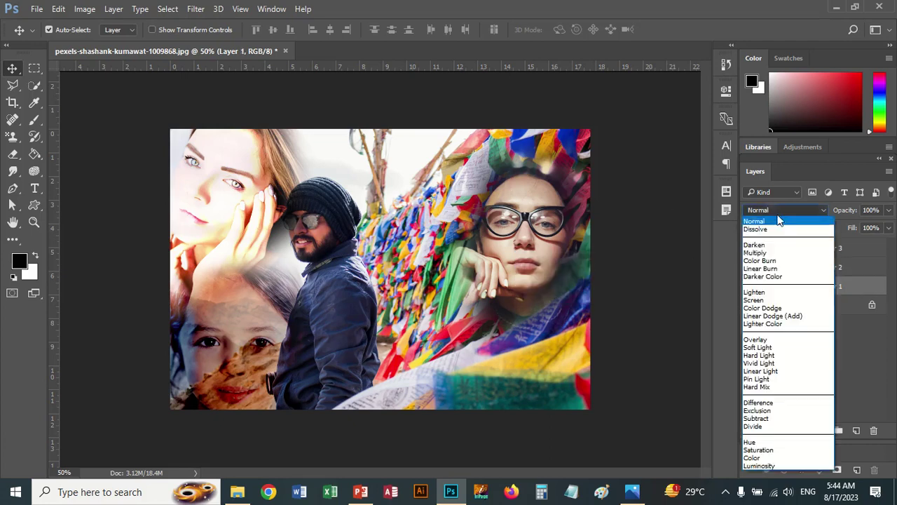
click(773, 254)
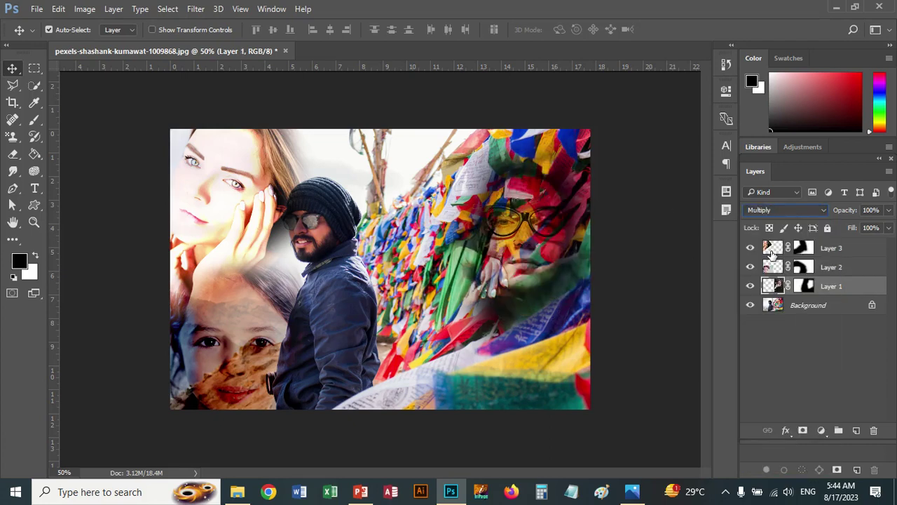
key(Down)
key(Down)
key(Down)
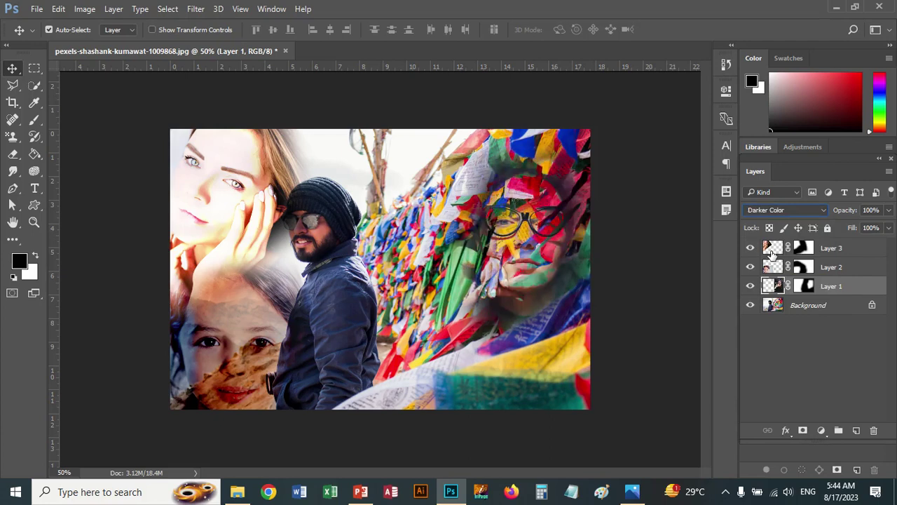
key(Down)
key(Up)
key(Down)
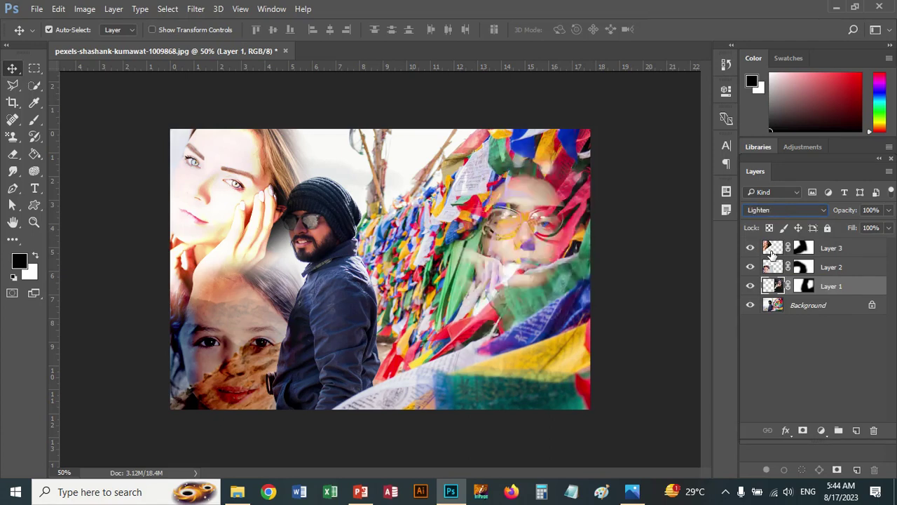
key(Up)
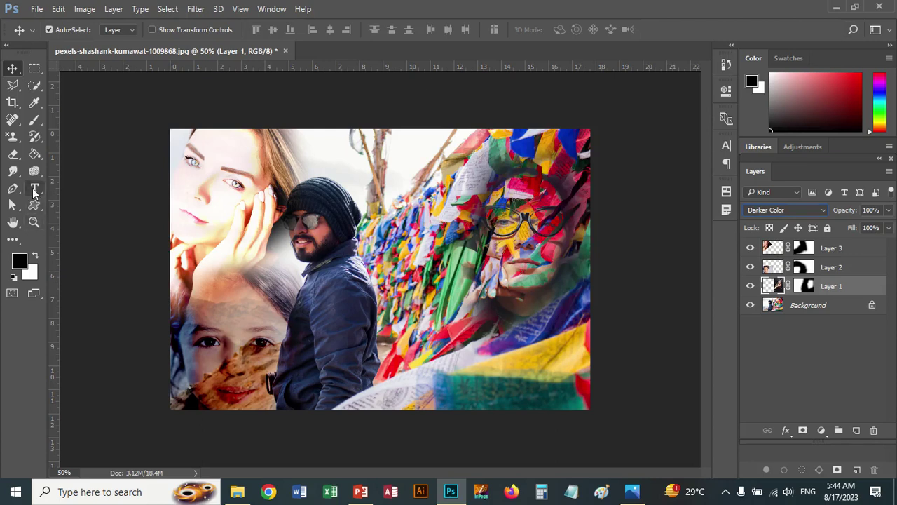
Step: Type the title 'MASKING Collage' near the top and enlarge it to 77 pt
click(34, 188)
click(846, 252)
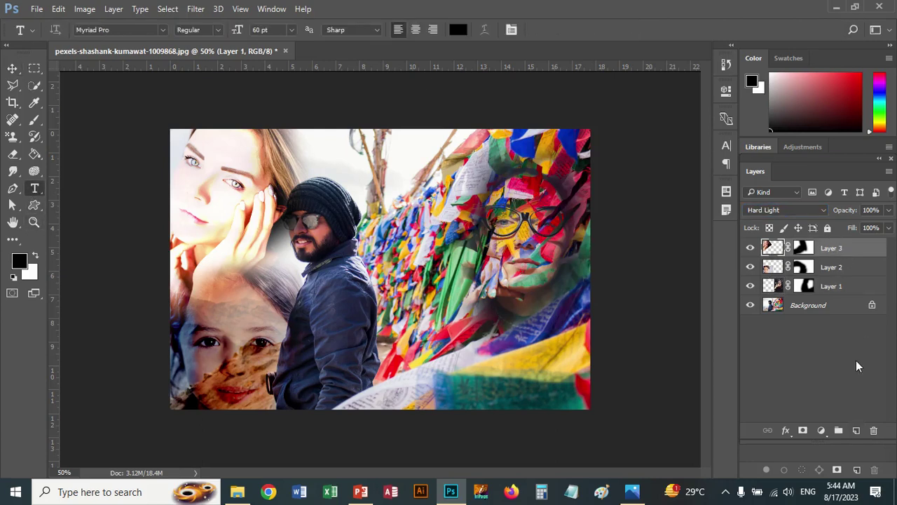
click(311, 167)
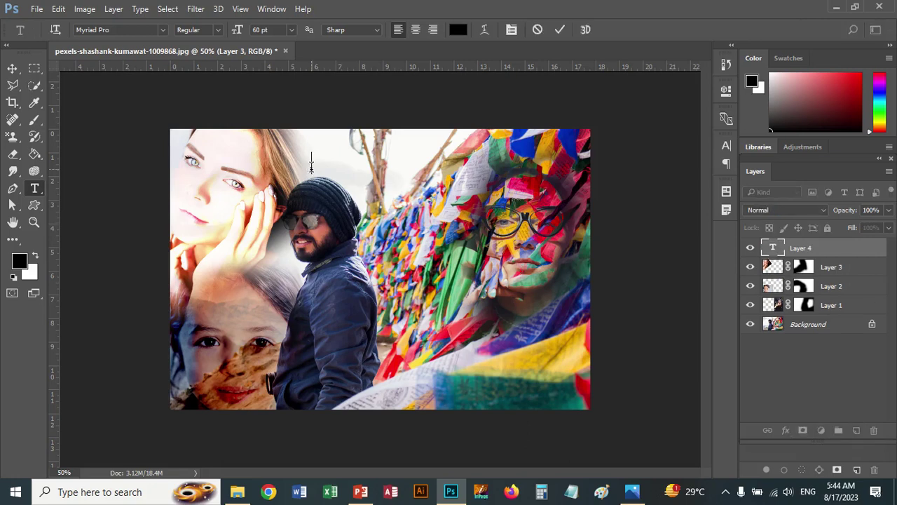
text(MAS)
text(KI)
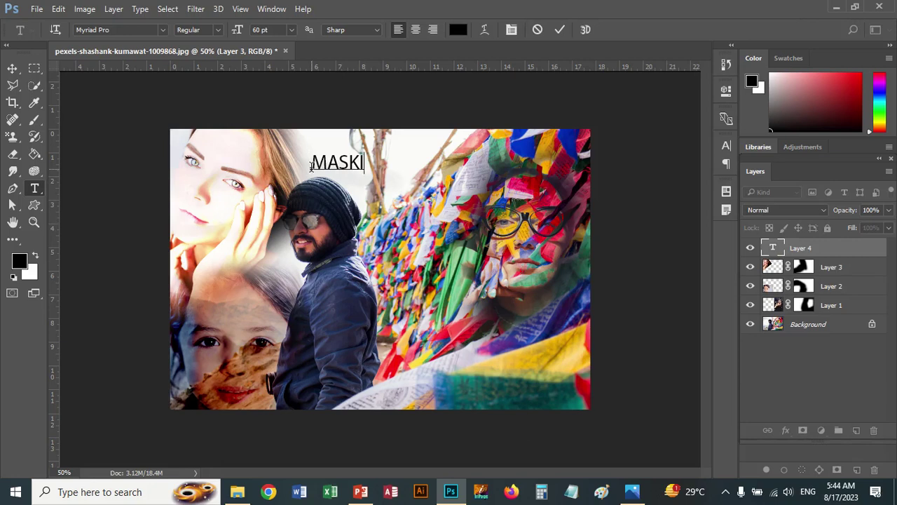
text(NG Co)
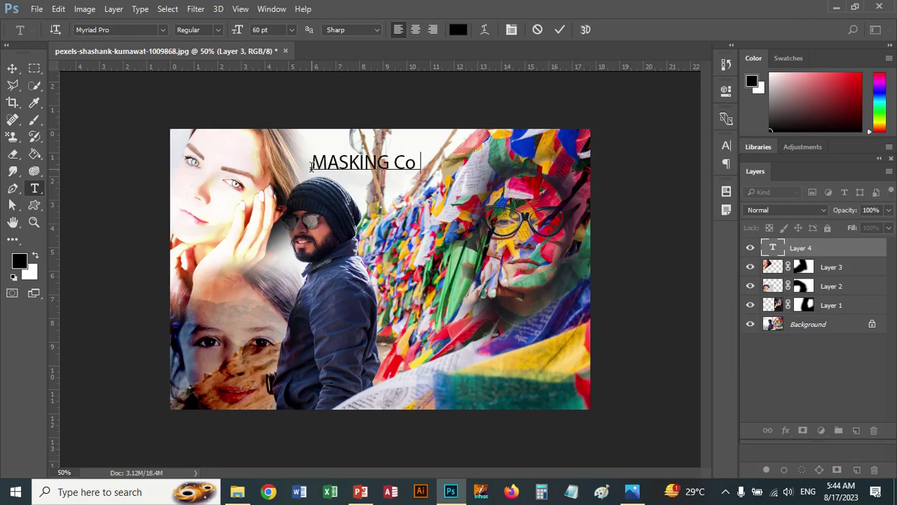
text(llage)
drag(313, 162, 486, 168)
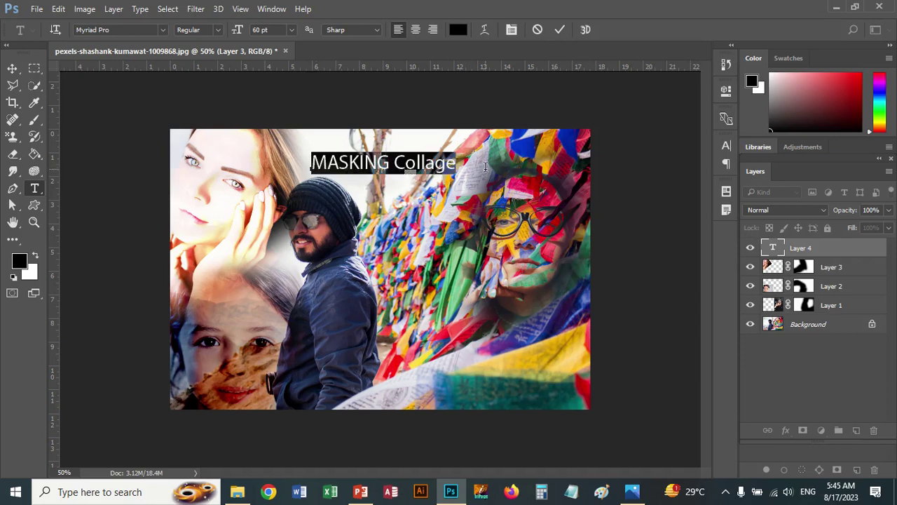
key(ctrl+shift+period)
key(ctrl+shift+period)
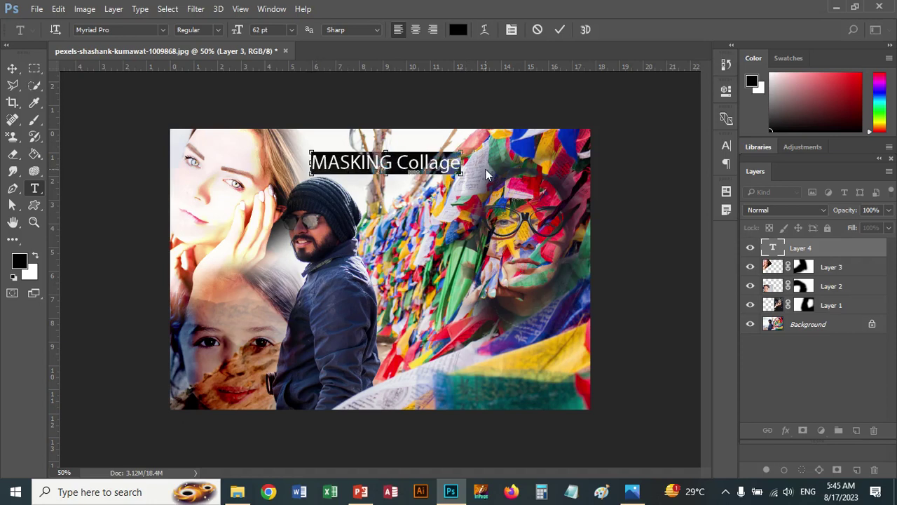
key(ctrl+shift+period)
key(ctrl+shift+period)
drag(487, 174, 496, 177)
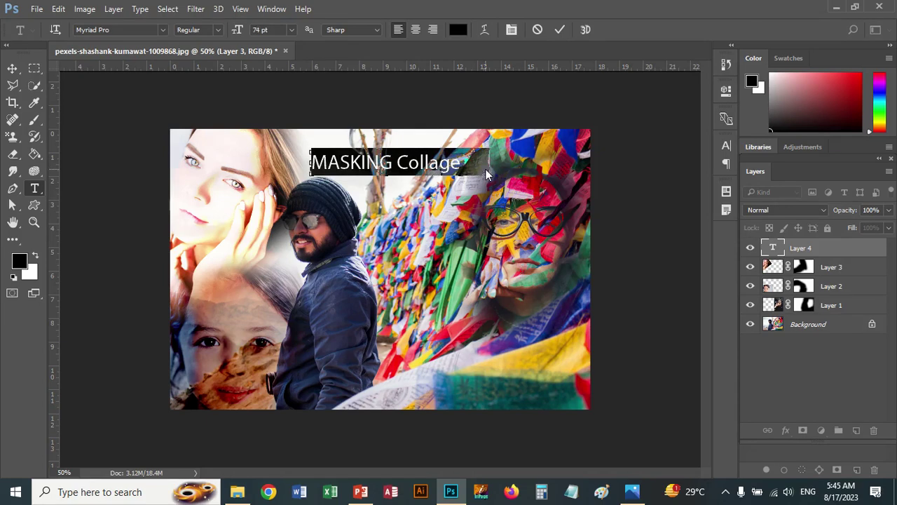
click(12, 68)
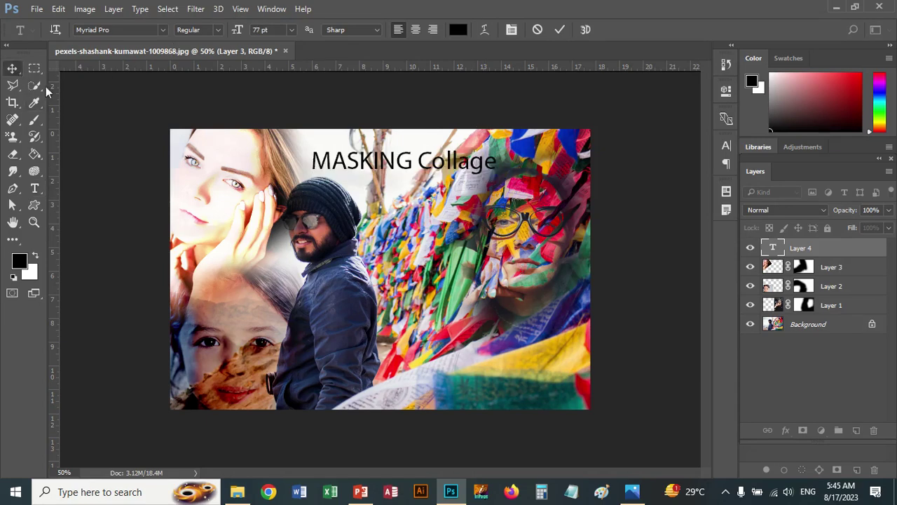
Step: Scale the title to about 163% and nudge it slightly left
key(ctrl+t)
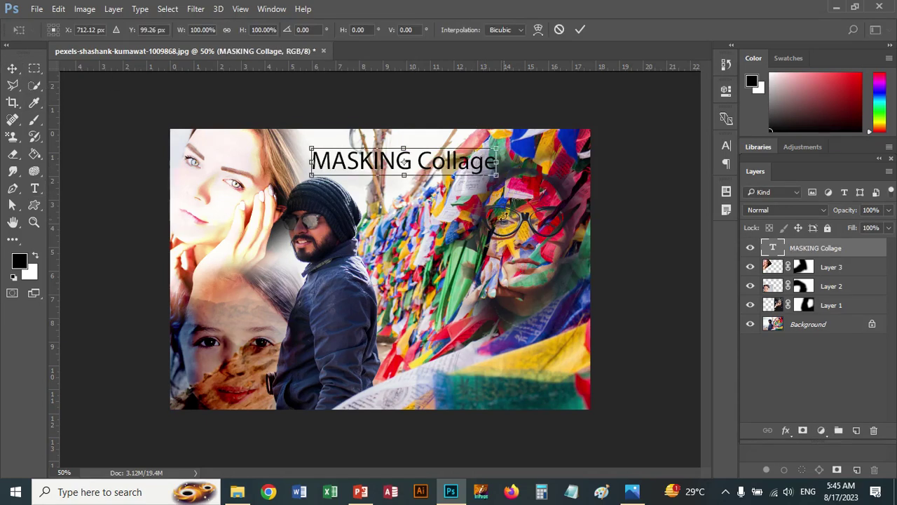
drag(496, 176, 550, 229)
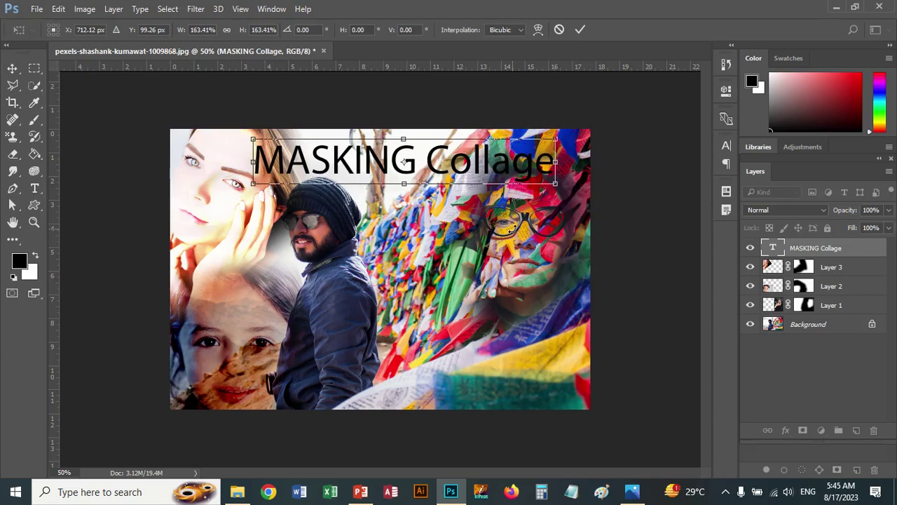
key(Return)
drag(426, 168, 398, 169)
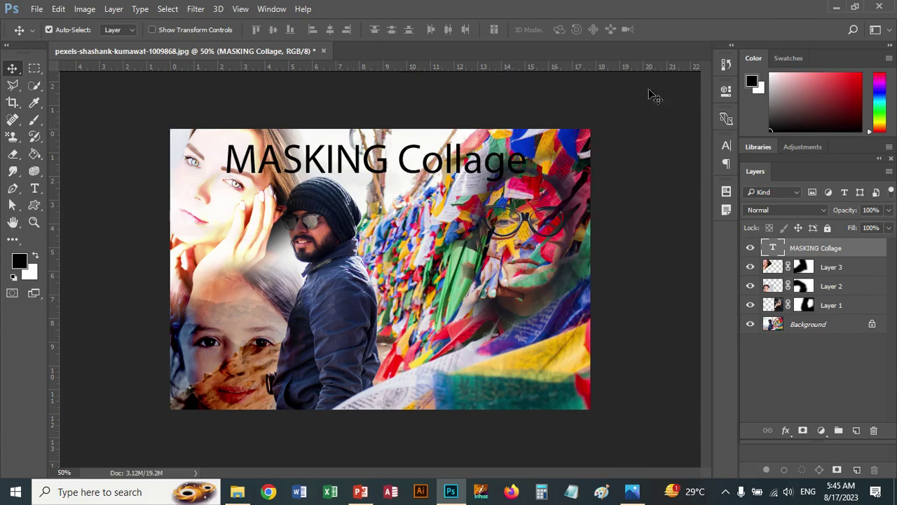
Step: Show the Styles panel from the Window menu and float it beside the canvas
click(266, 9)
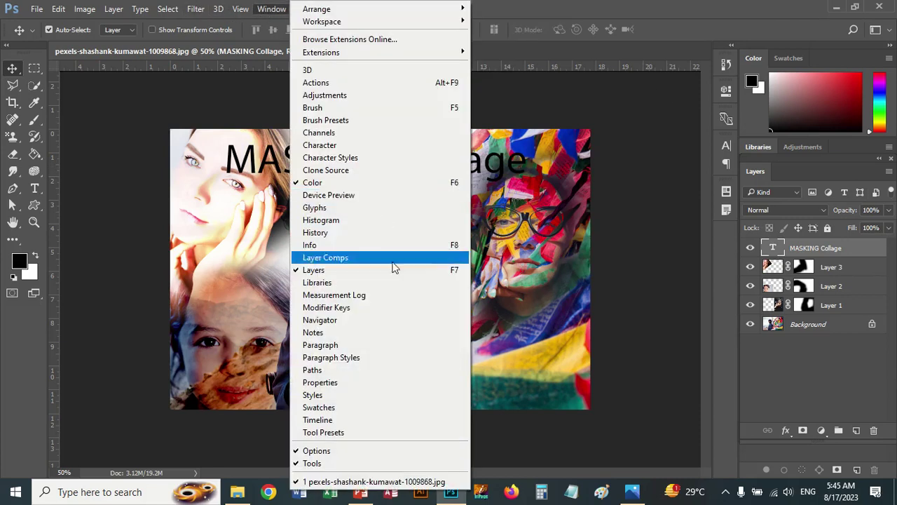
click(357, 394)
drag(767, 303, 771, 303)
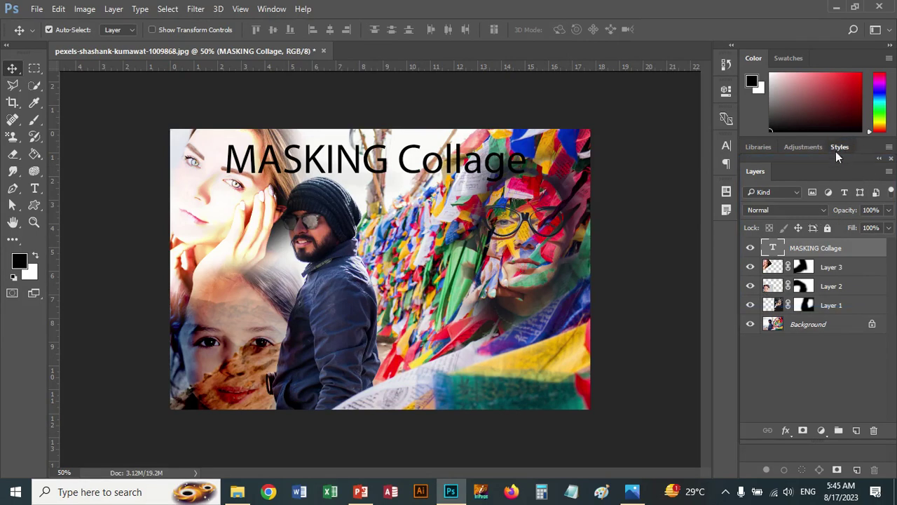
drag(845, 147, 675, 182)
Step: Try grey, green, blue and silver preset styles on the title, settling on red bevelled
click(671, 205)
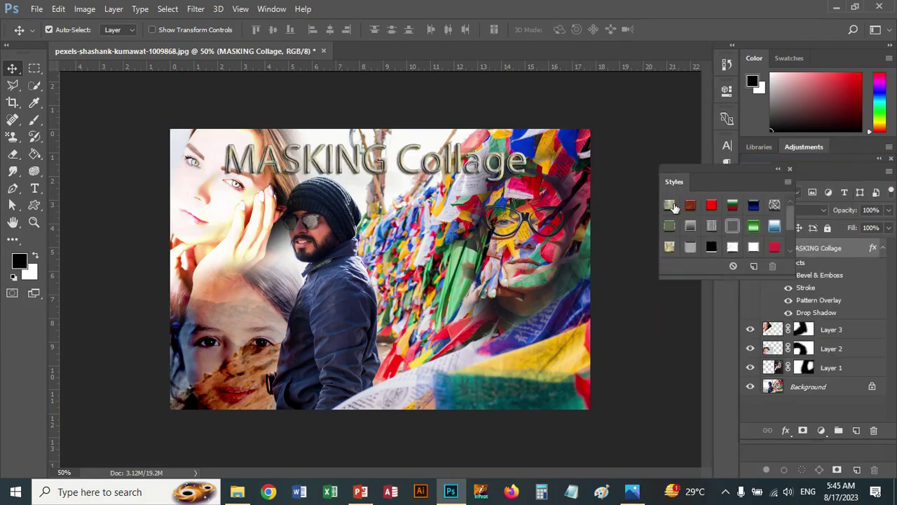
click(690, 207)
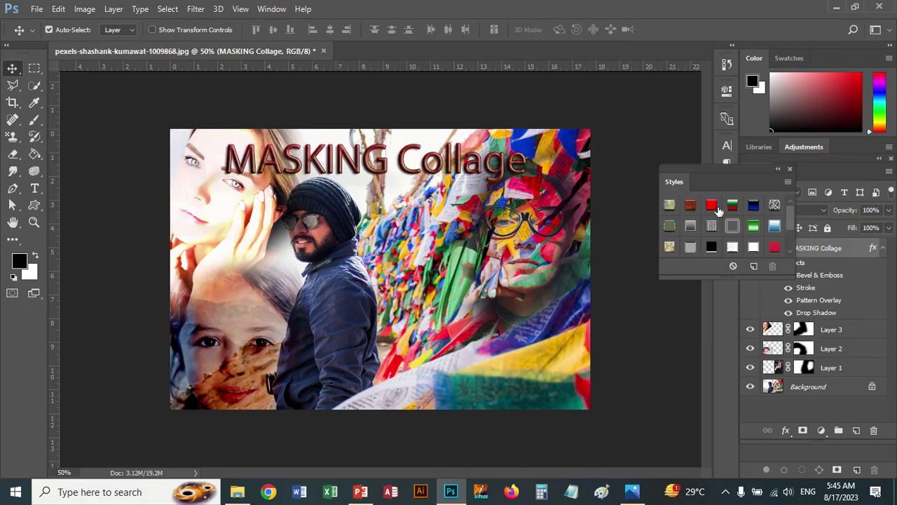
click(732, 208)
click(754, 207)
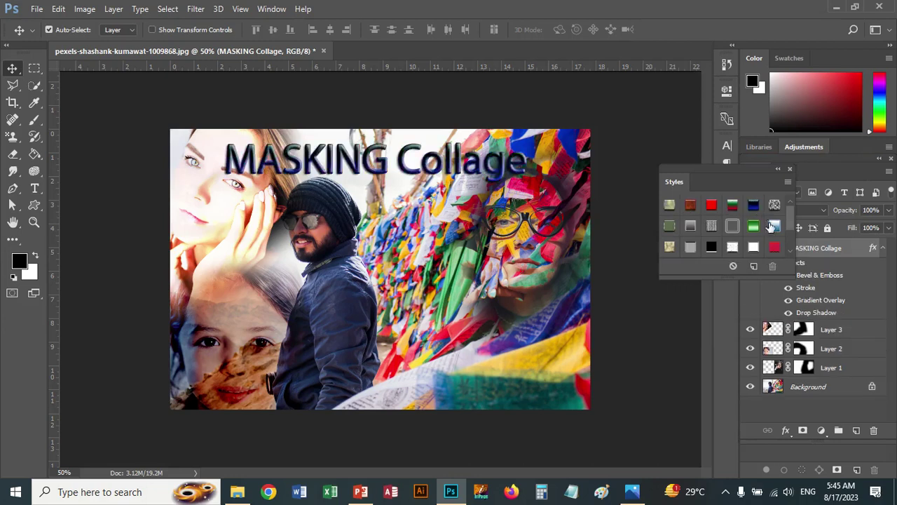
click(777, 227)
click(755, 228)
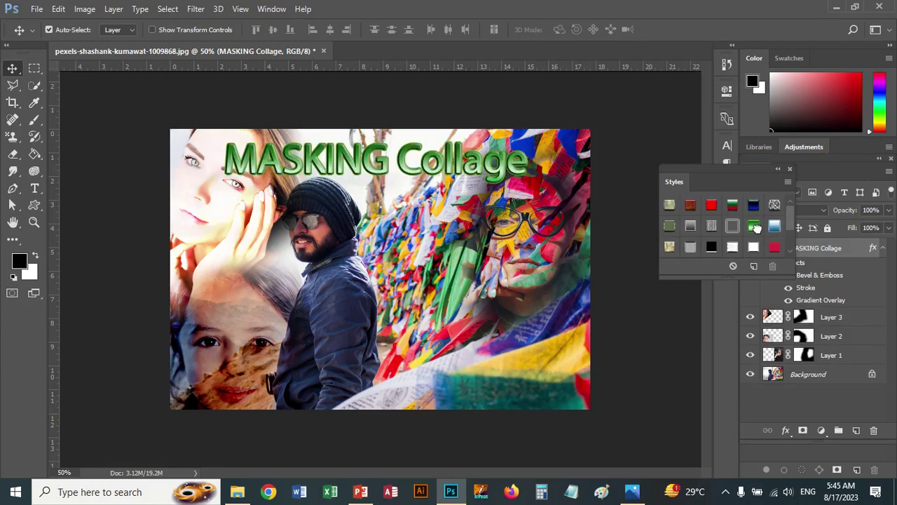
click(732, 225)
click(691, 226)
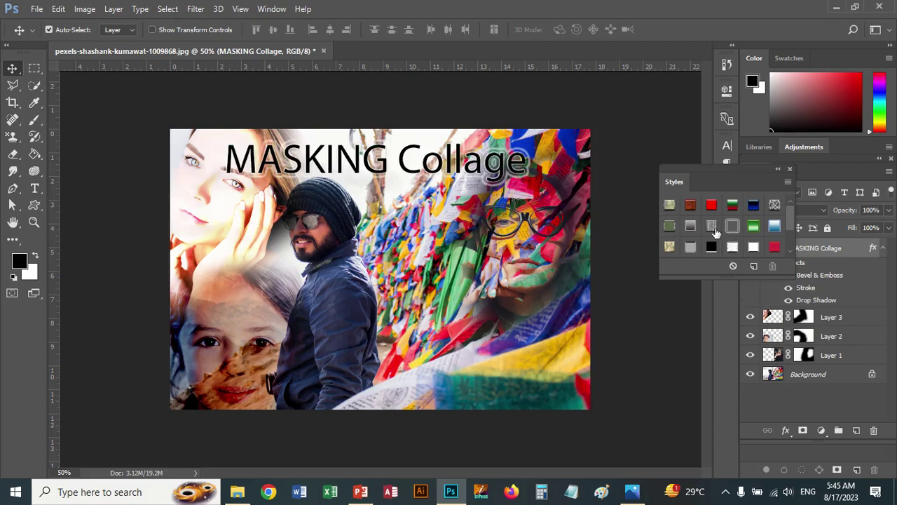
click(691, 225)
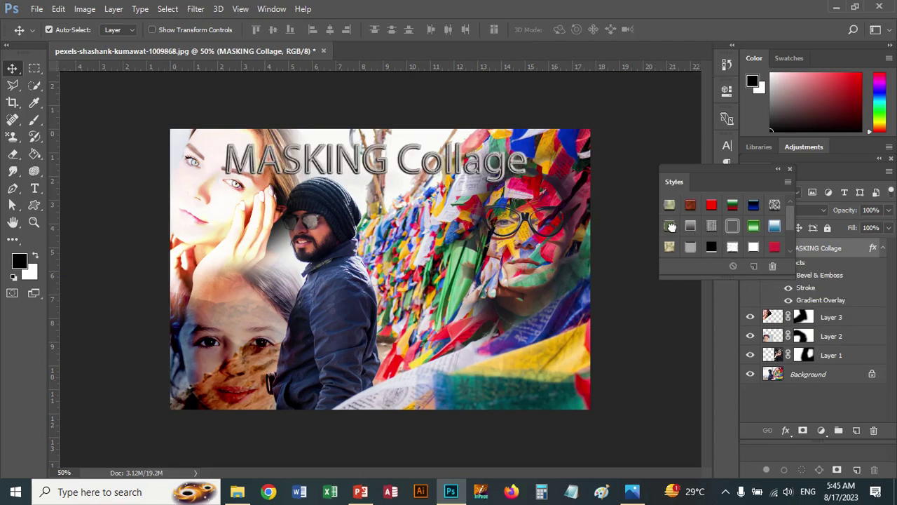
click(691, 245)
click(773, 248)
click(753, 249)
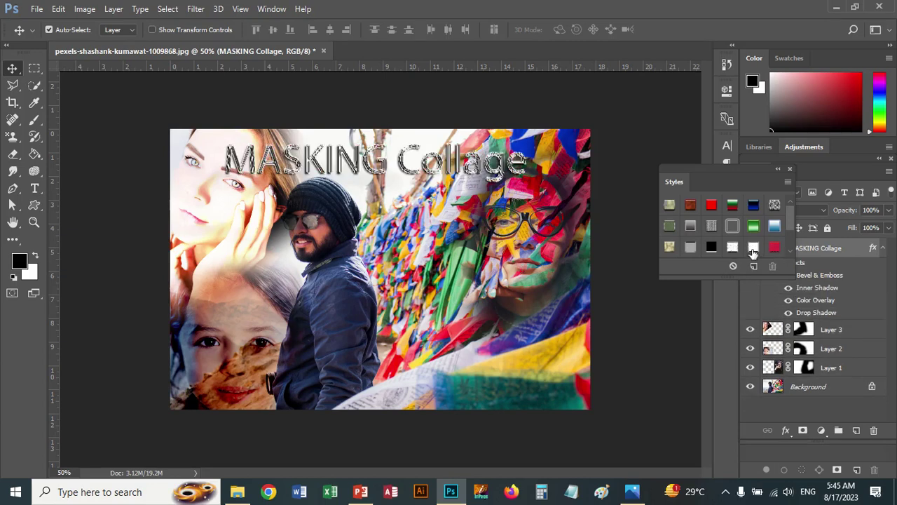
click(774, 249)
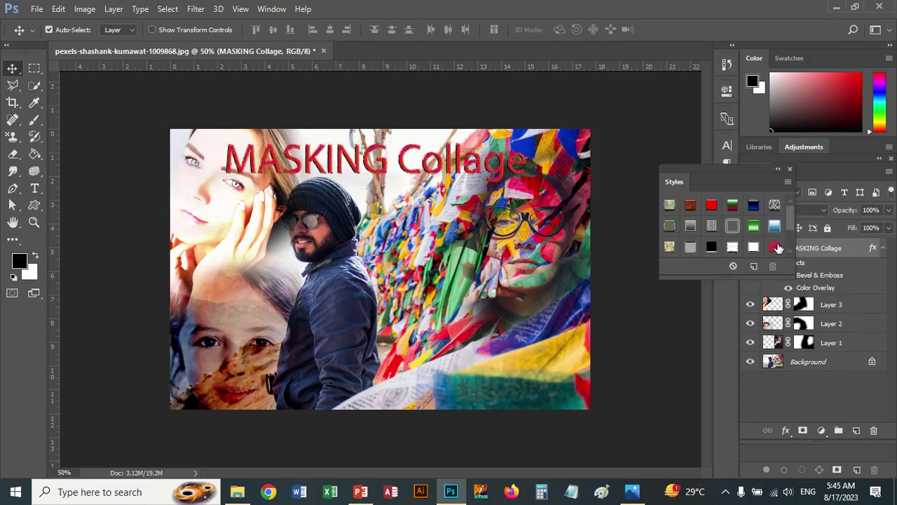
click(789, 169)
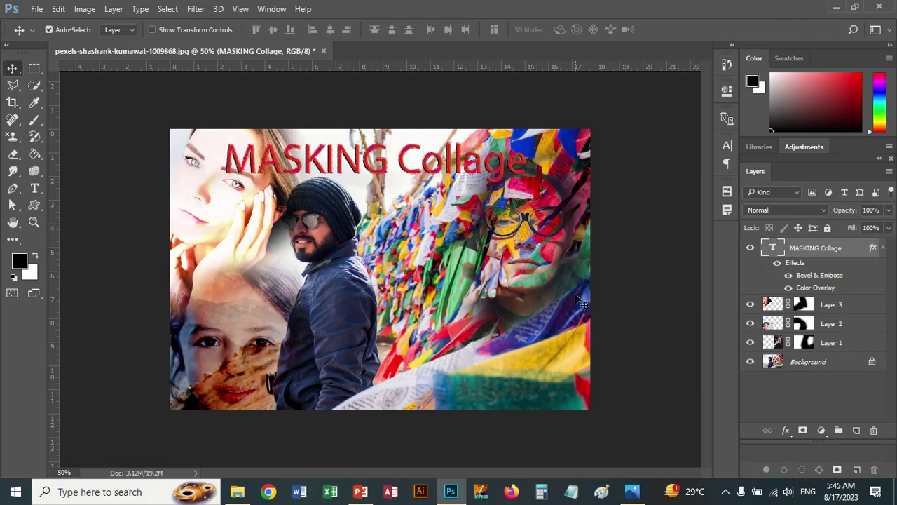
click(239, 493)
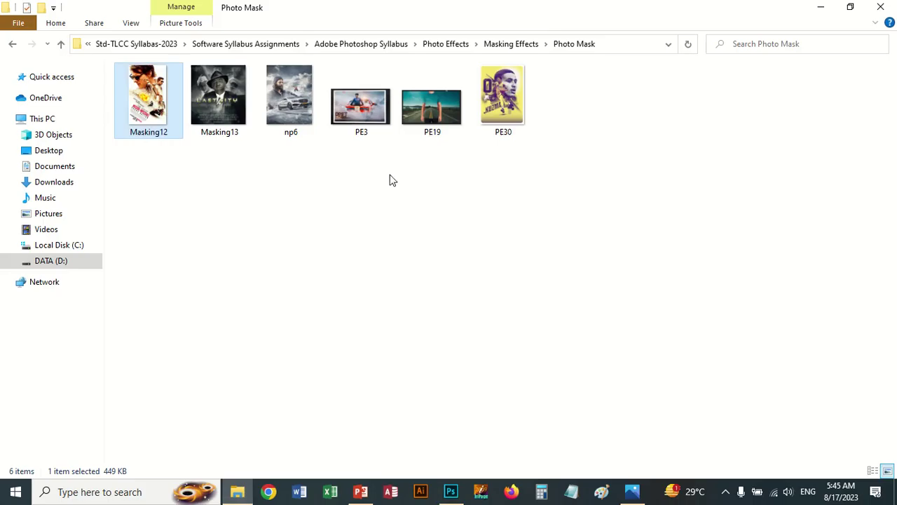
click(512, 44)
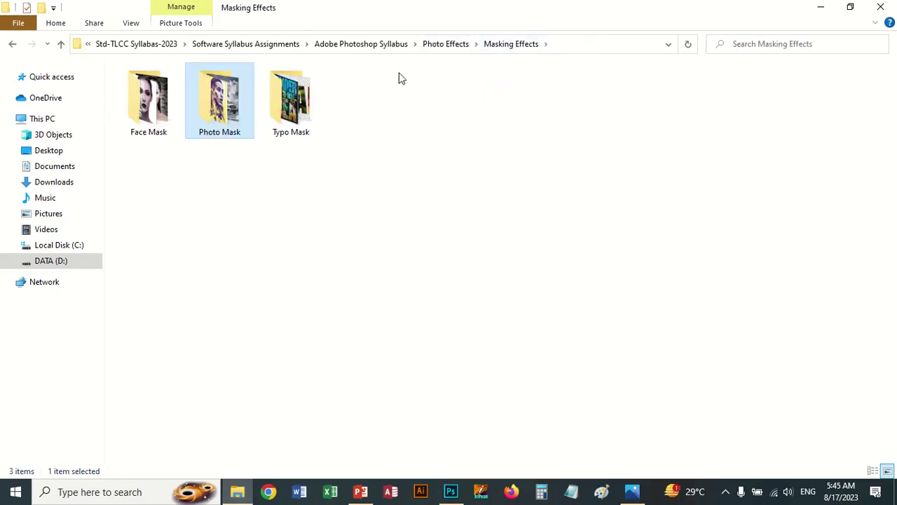
click(452, 44)
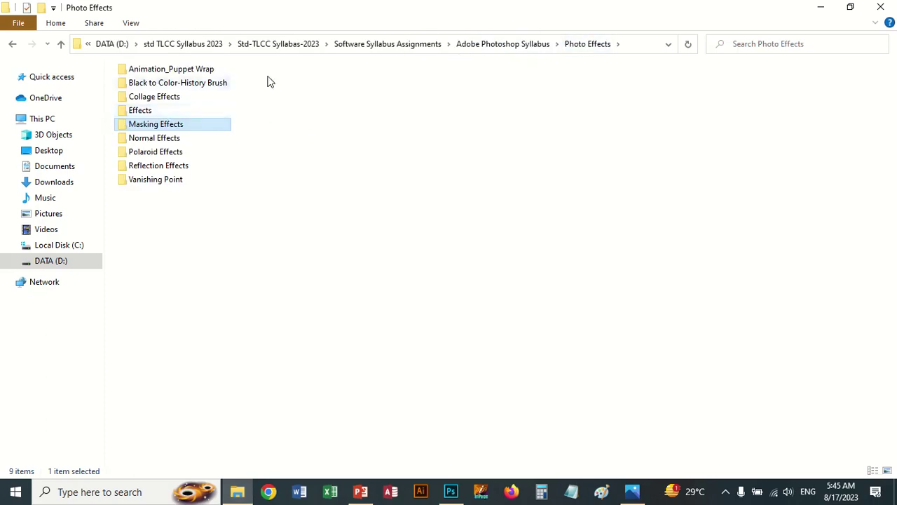
click(529, 44)
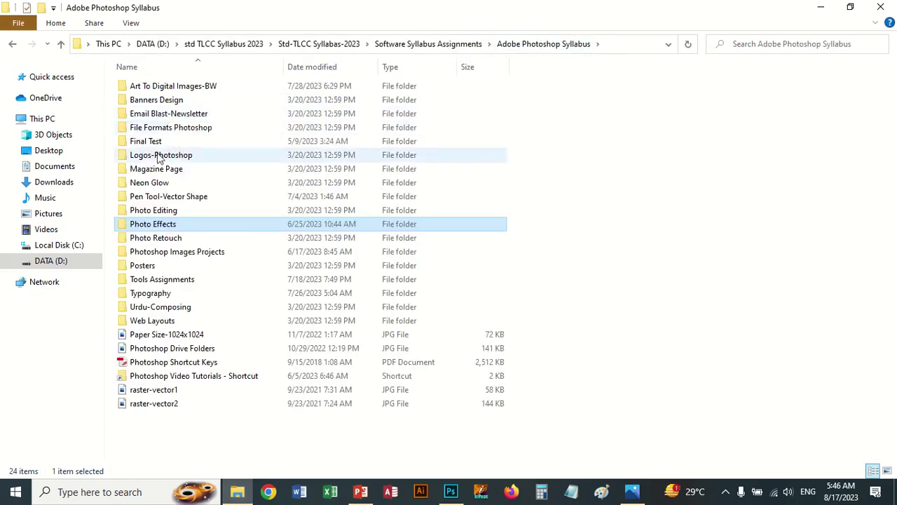
double_click(147, 265)
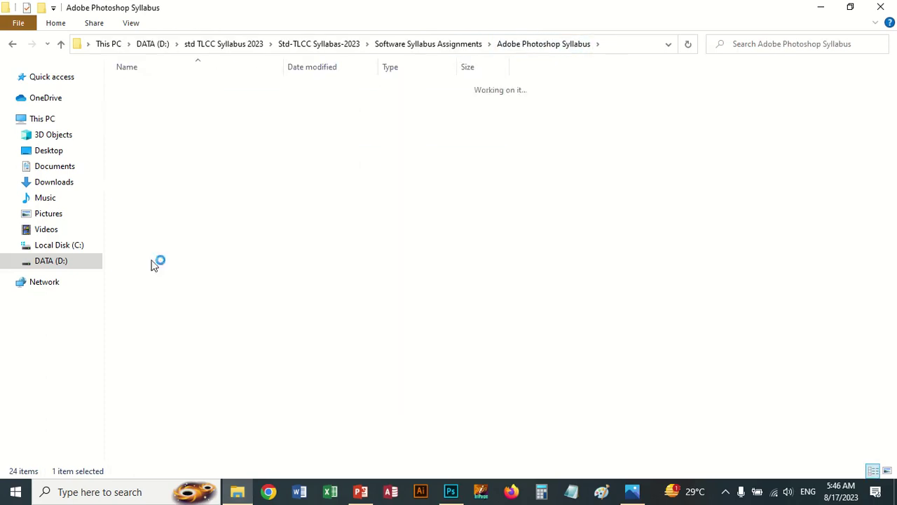
double_click(155, 103)
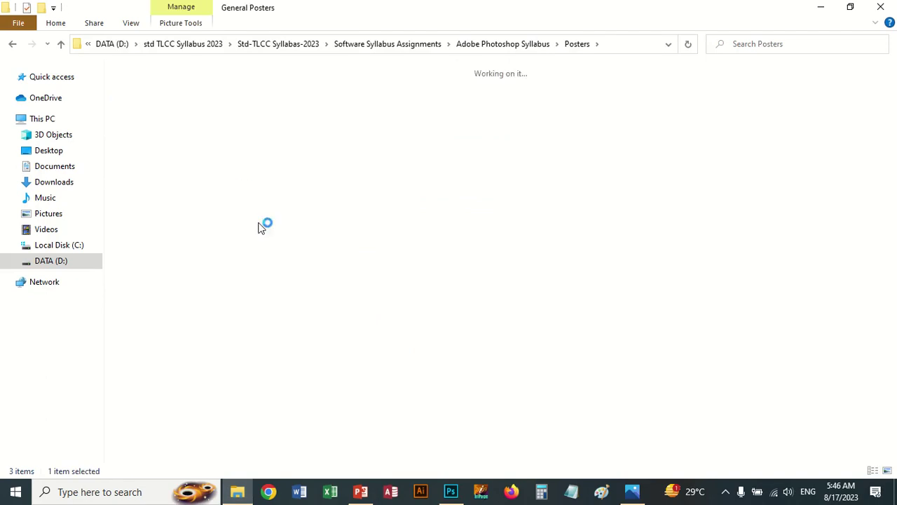
double_click(394, 325)
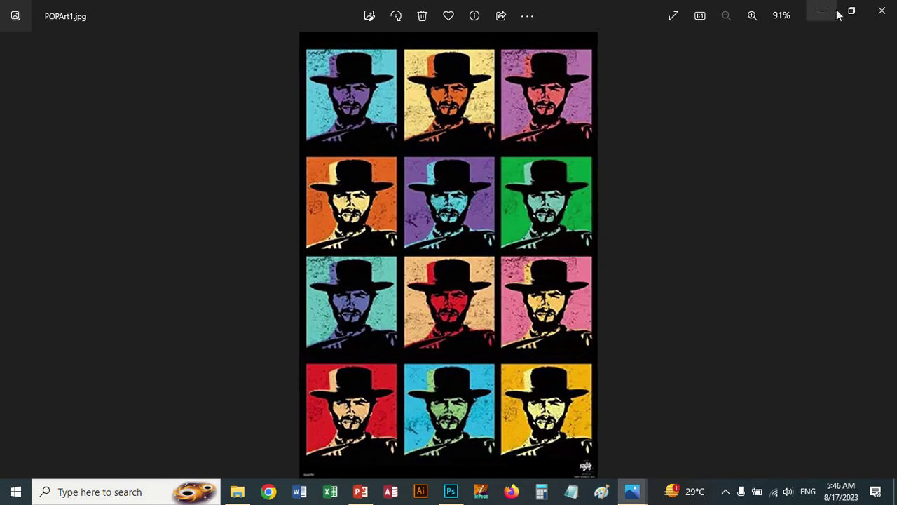
click(882, 10)
double_click(825, 187)
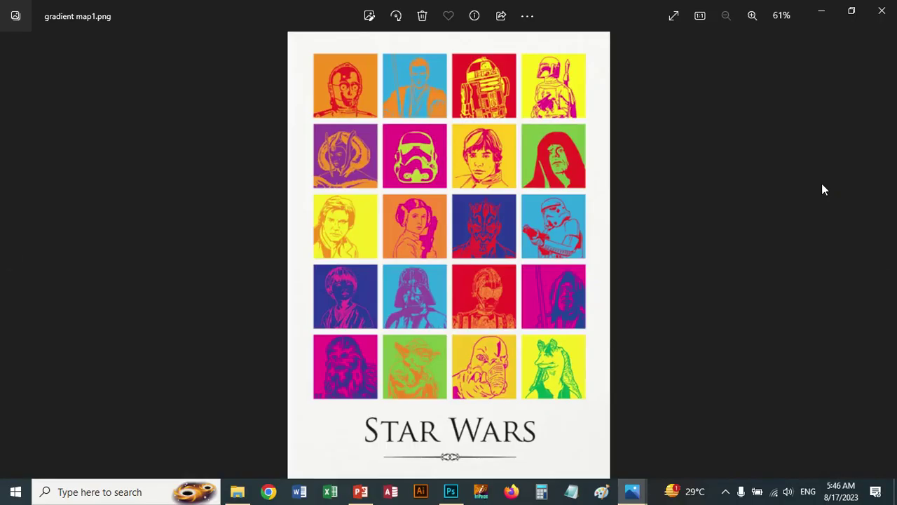
click(882, 11)
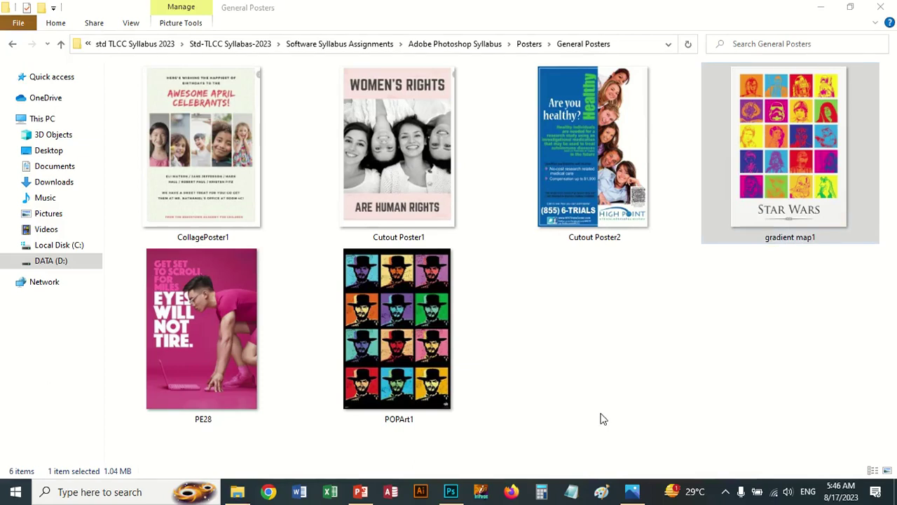
click(451, 491)
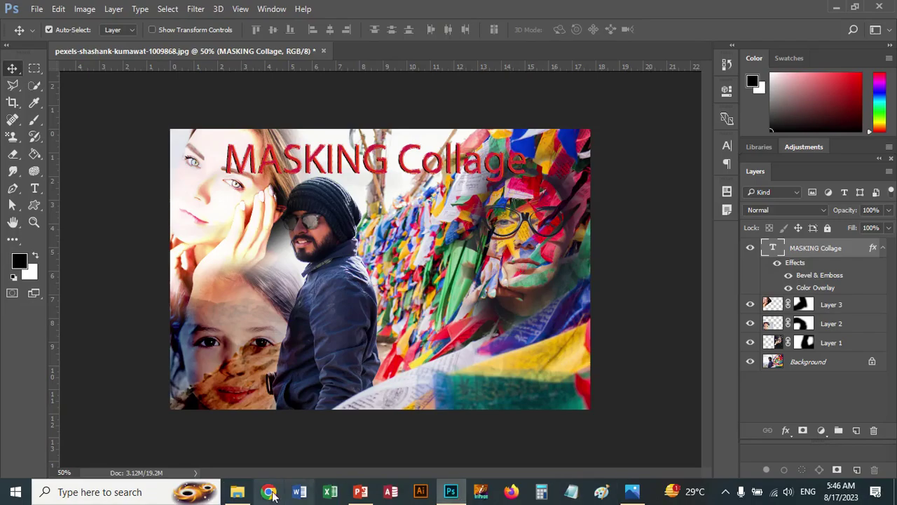
Step: Navigate from General Posters up to the Adobe Photoshop Syllabus folder
click(238, 493)
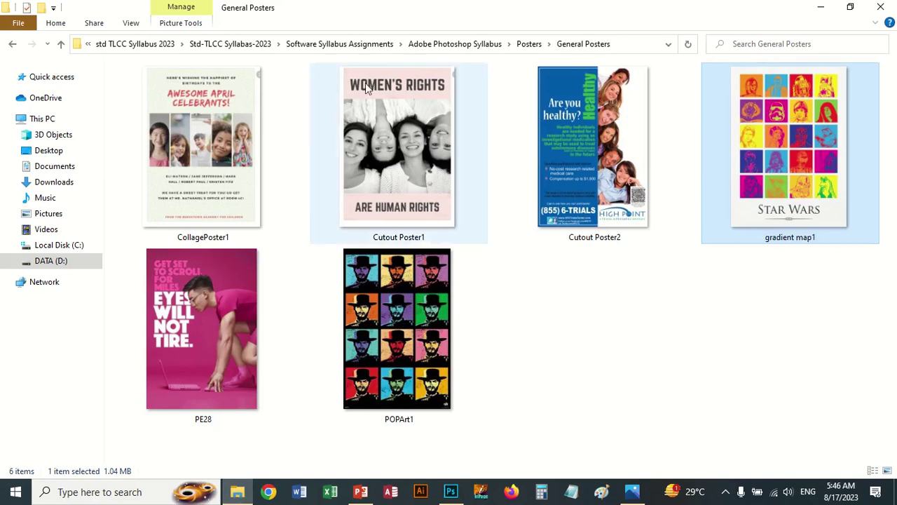
click(533, 44)
click(488, 44)
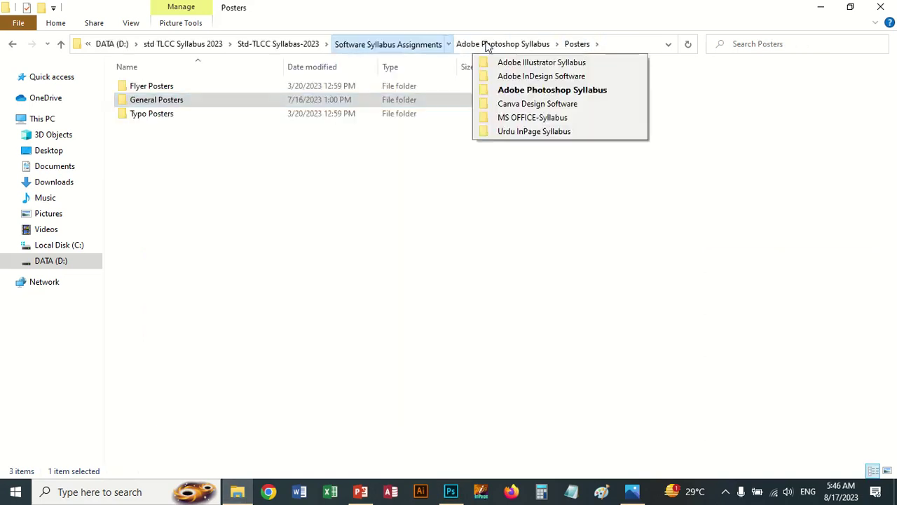
click(488, 44)
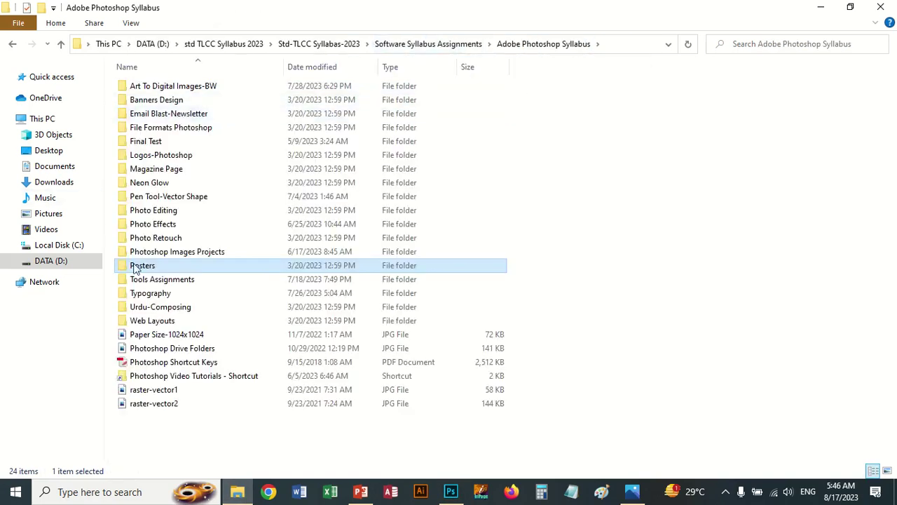
double_click(136, 269)
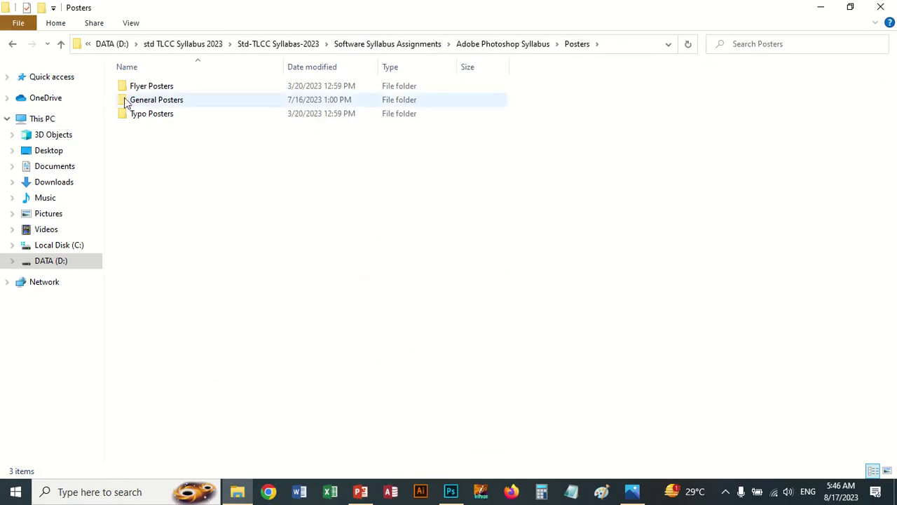
click(13, 46)
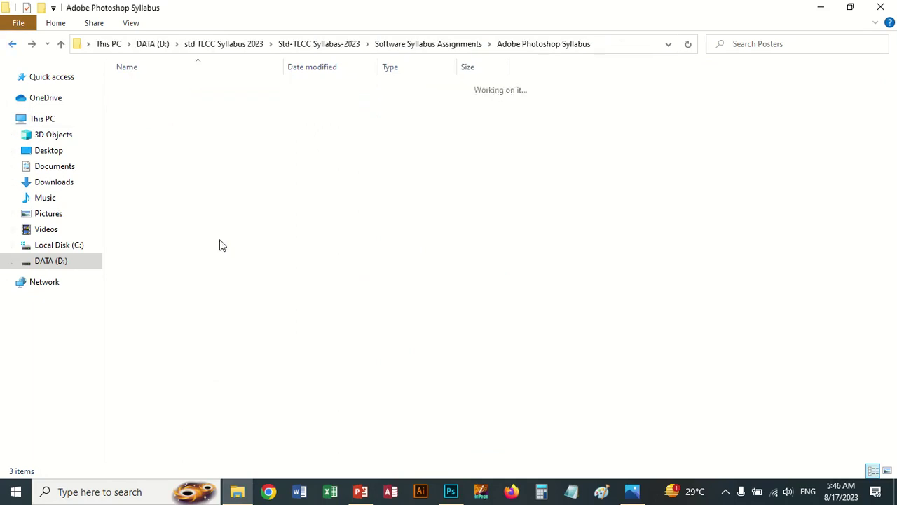
Step: Open Photo Effects > Masking Effects and glance into the Typo Mask folder
click(168, 241)
double_click(155, 224)
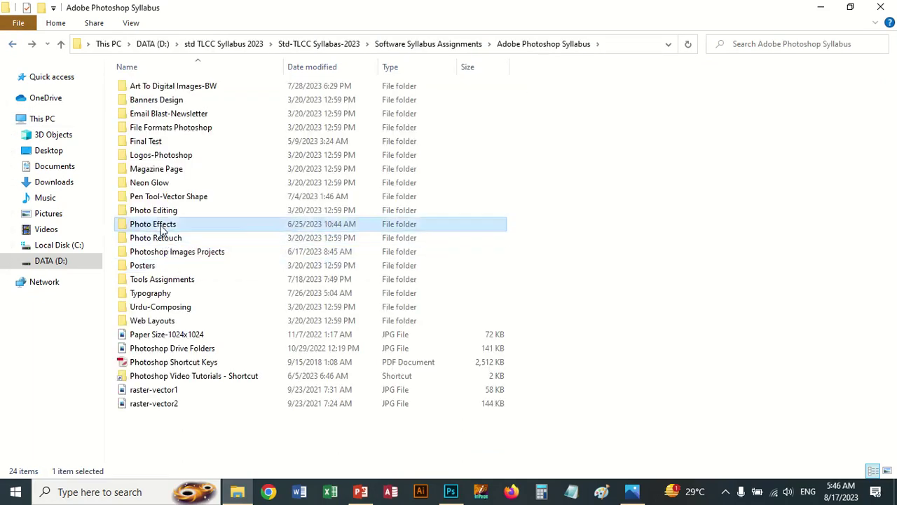
click(156, 127)
double_click(155, 126)
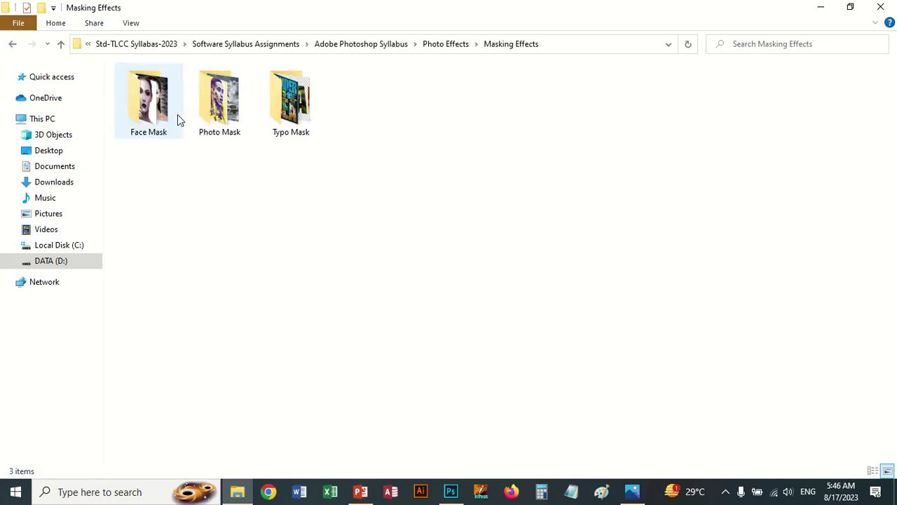
double_click(284, 117)
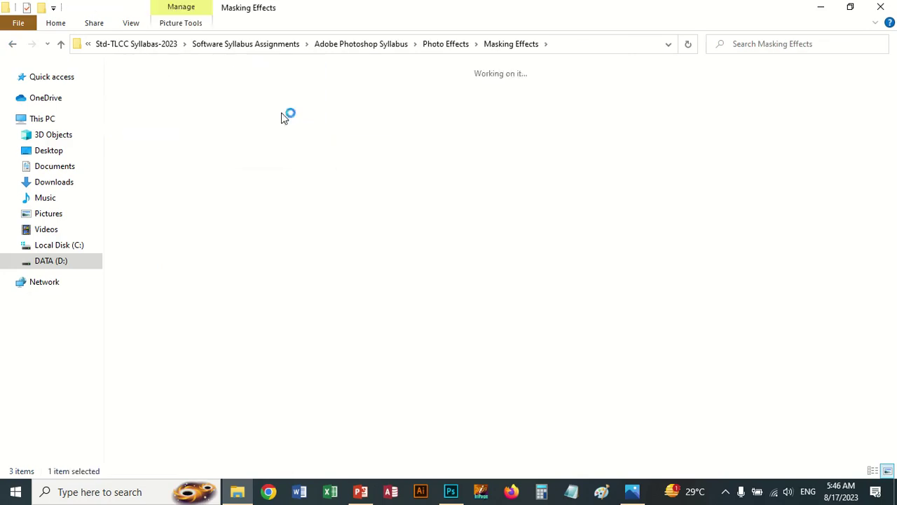
click(12, 43)
Step: Preview the PE19 image in Photo Mask, then return to Masking Effects
double_click(227, 116)
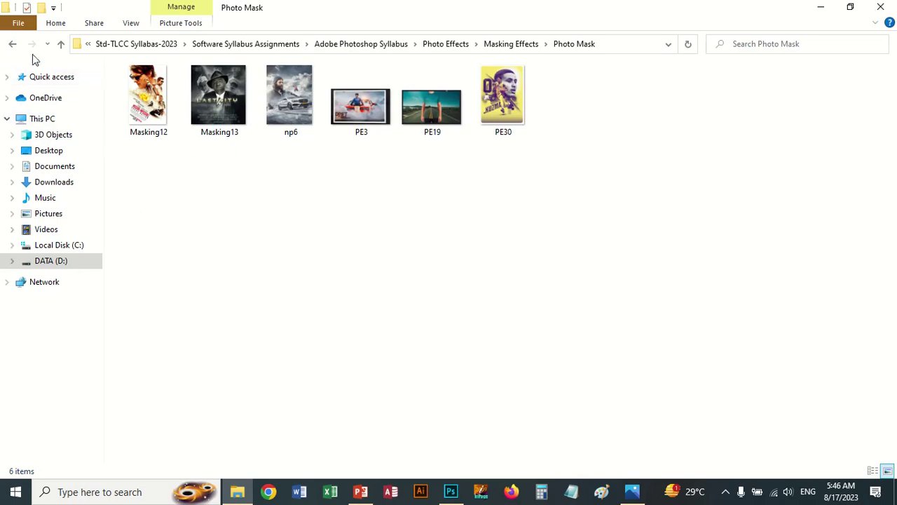
click(433, 138)
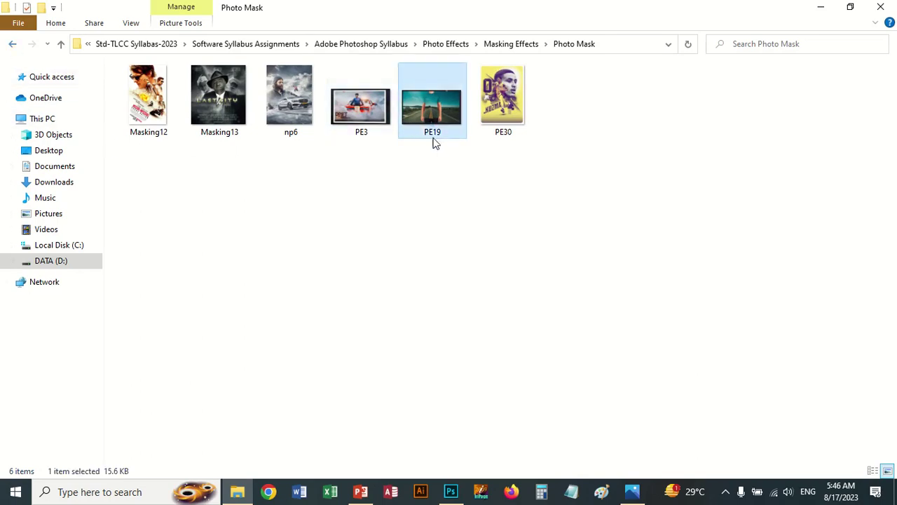
key(Return)
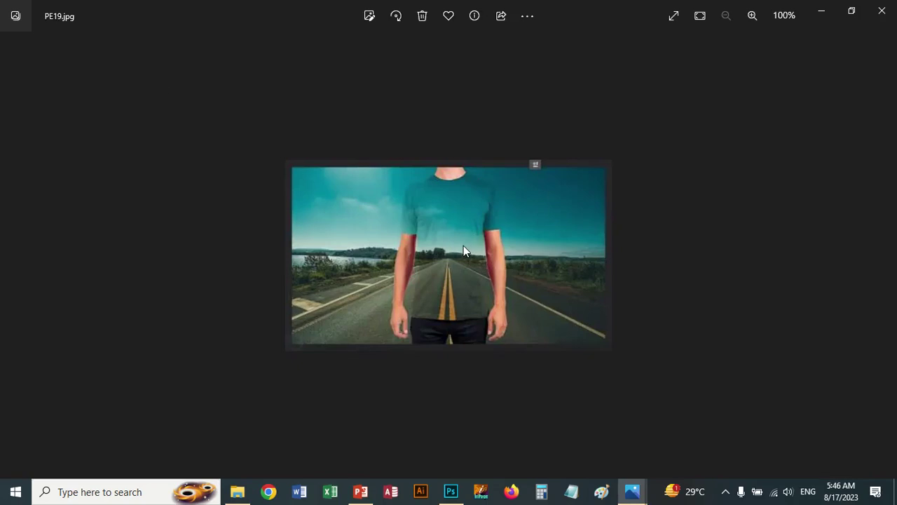
click(880, 11)
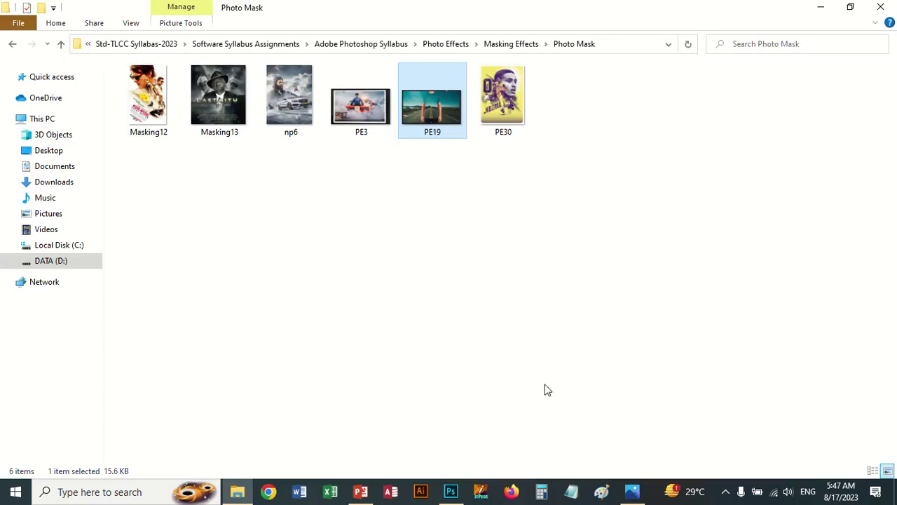
click(511, 44)
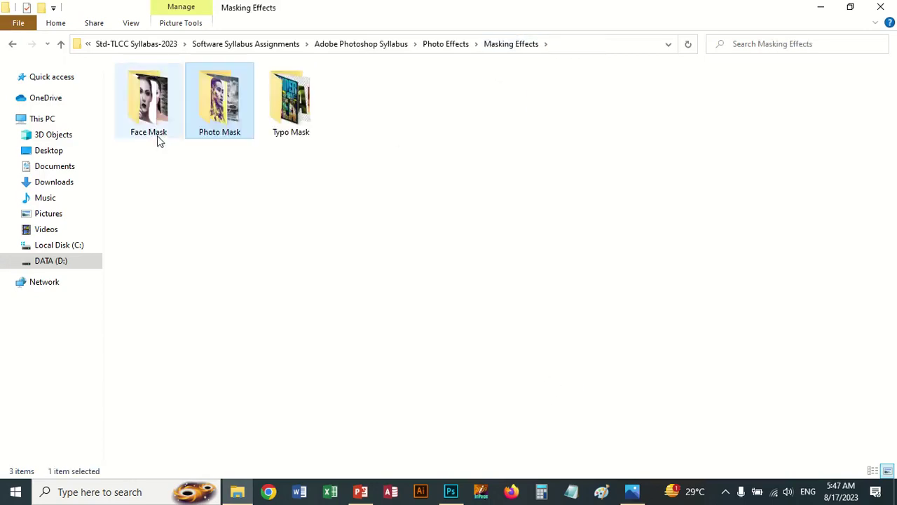
Step: View PE29, text-mask1 and typo-multiple images from Typo Mask, then return to the Photoshop collage
double_click(293, 125)
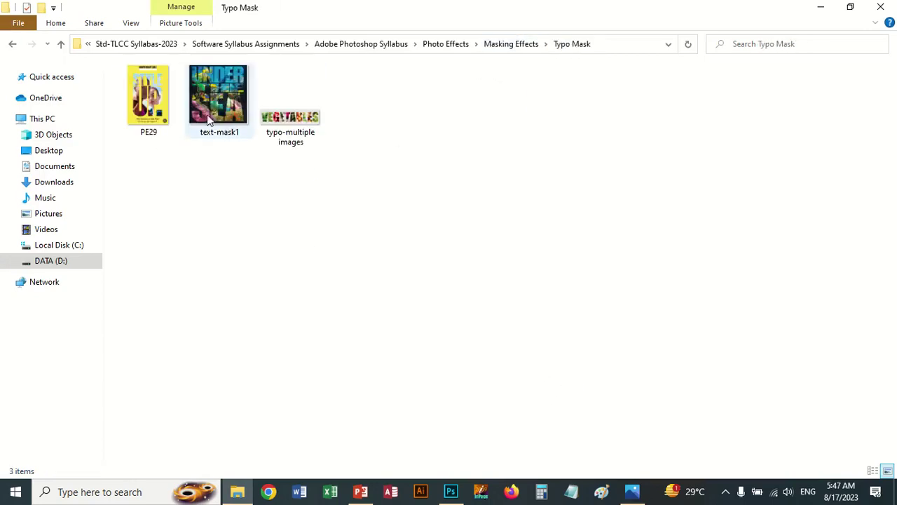
double_click(163, 109)
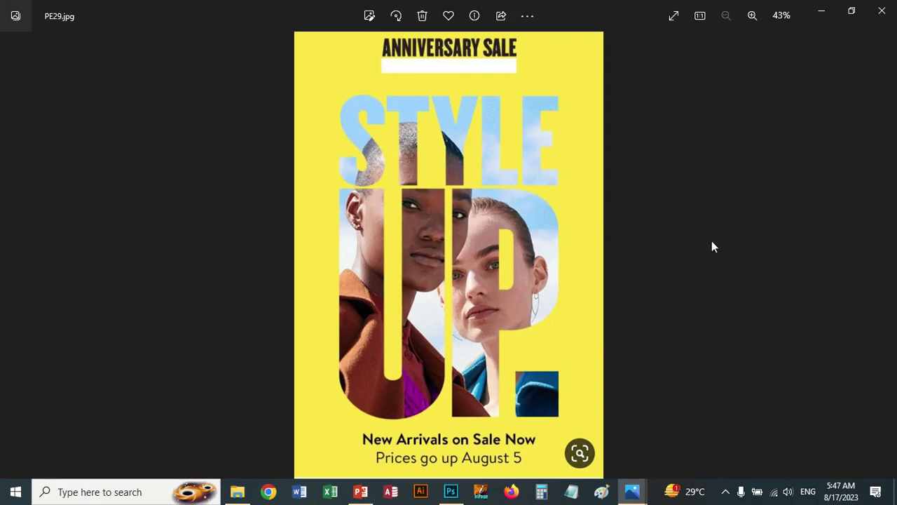
click(885, 255)
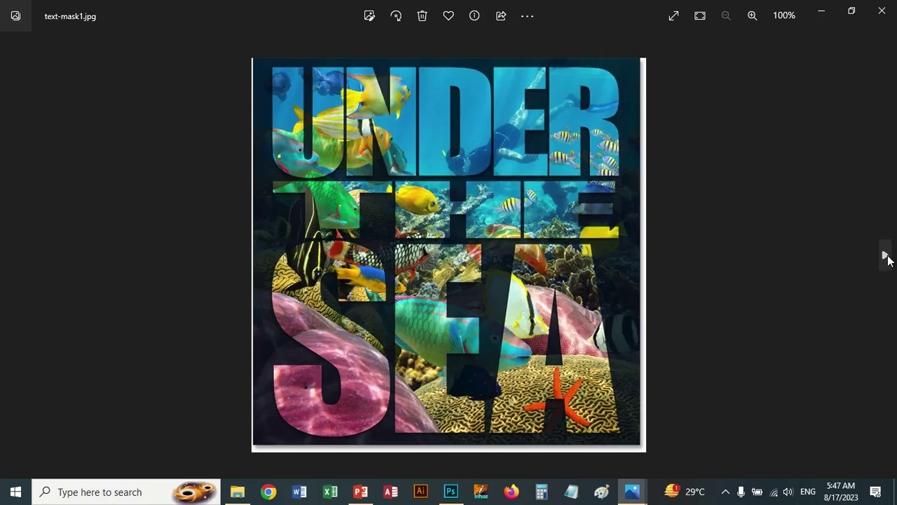
click(885, 255)
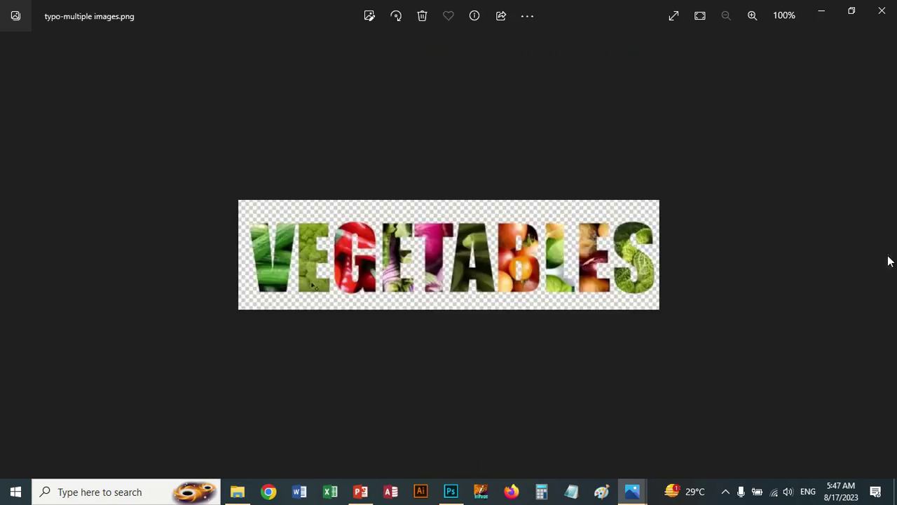
click(882, 12)
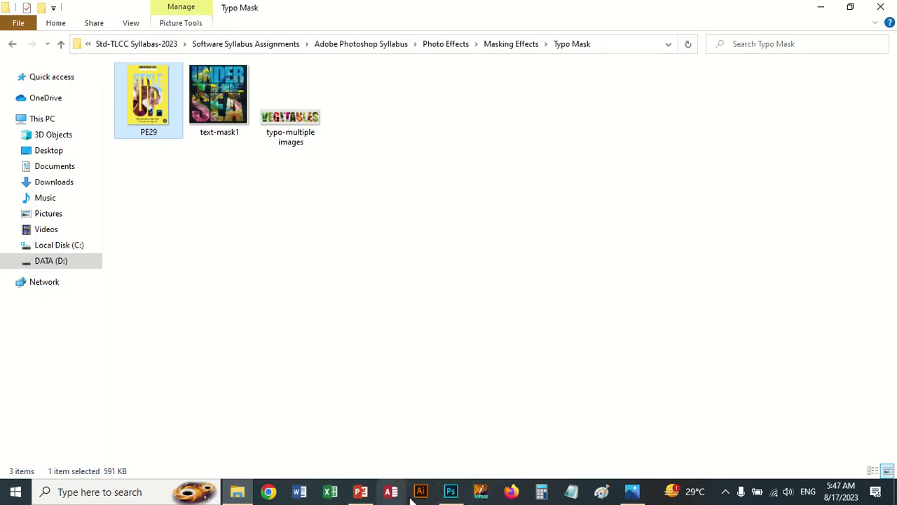
click(452, 495)
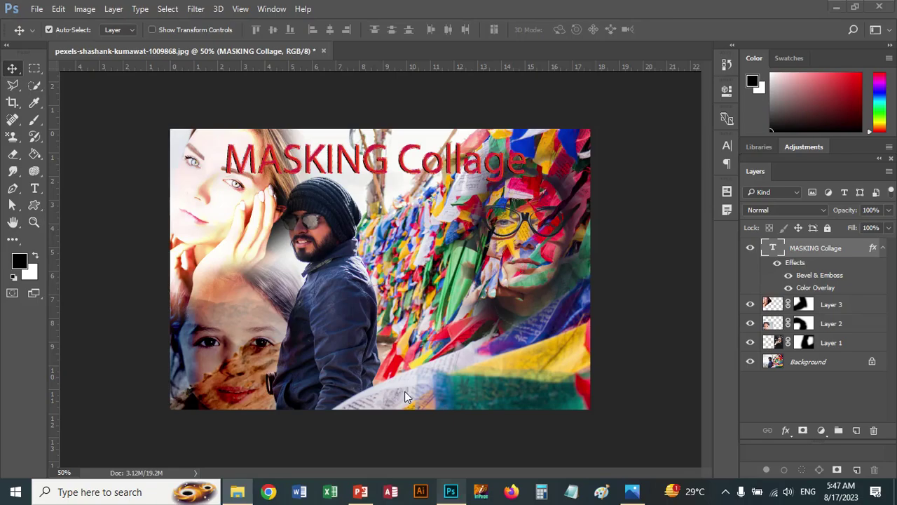
Step: Close the MASKING Collage discarding changes, and begin a new document
click(324, 51)
click(470, 188)
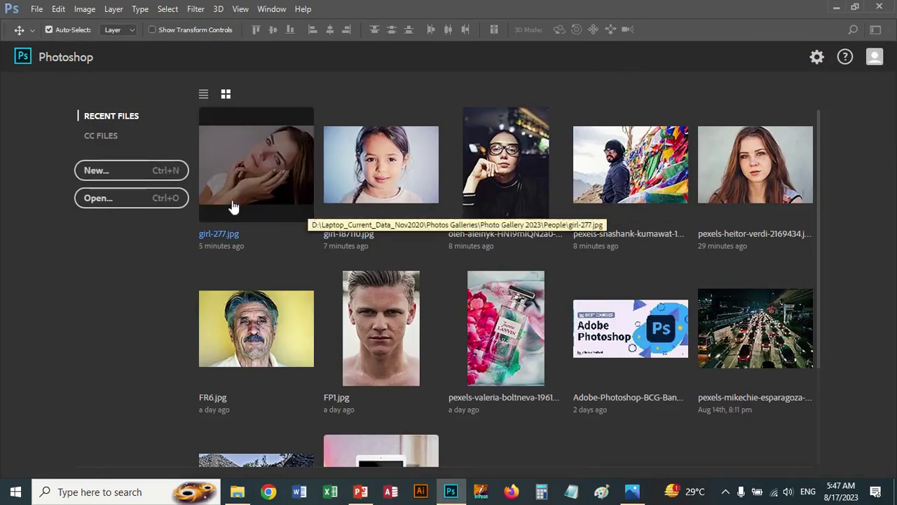
click(138, 170)
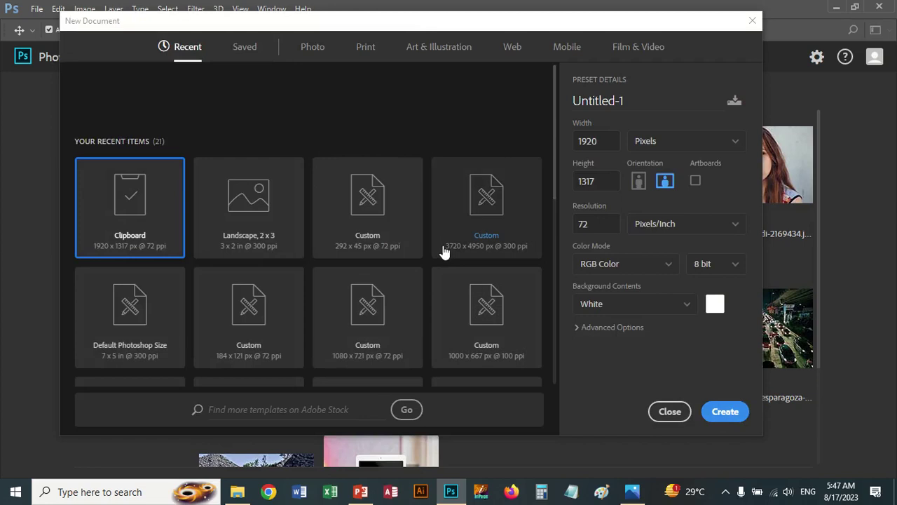
Step: Create the 1920 x 1317 document and type 'UP' left of the canvas centre
key(Return)
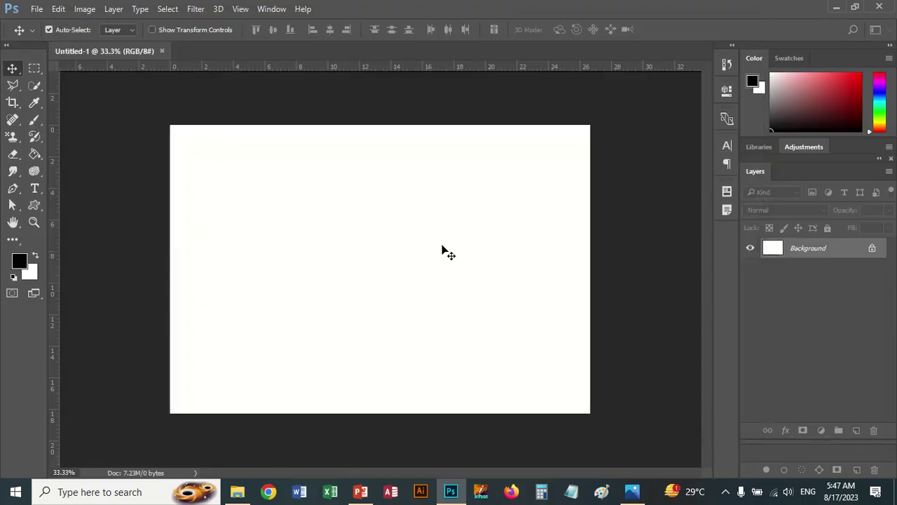
click(35, 189)
click(266, 239)
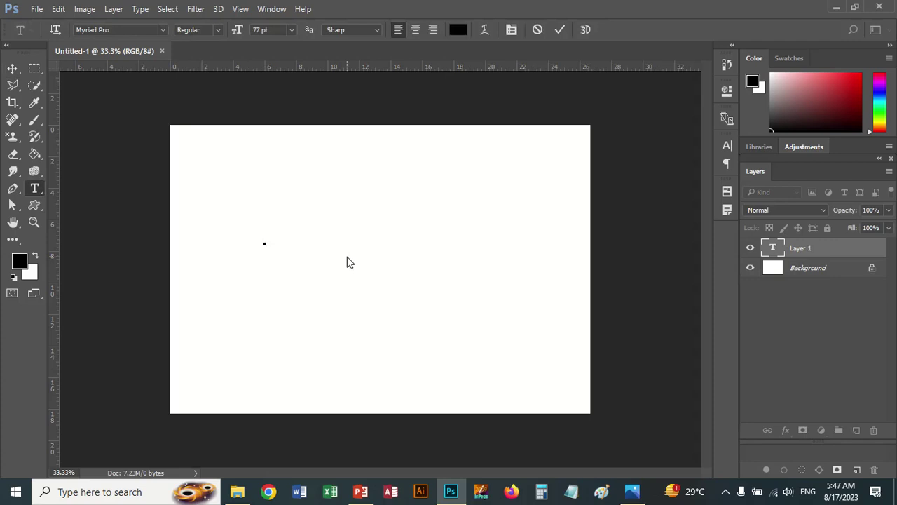
text(UP)
click(13, 68)
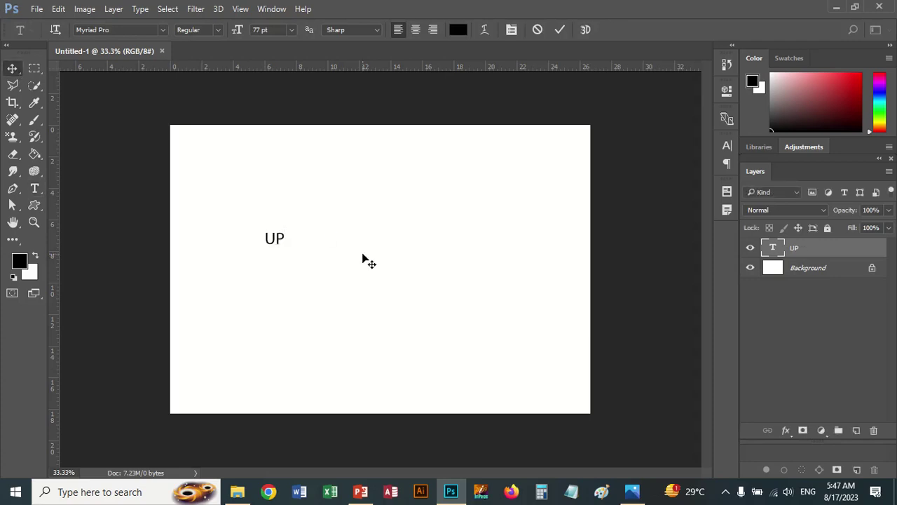
Step: Scale the UP text up to about 1060 pt, stretching it taller and shifting it slightly left
key(ctrl+t)
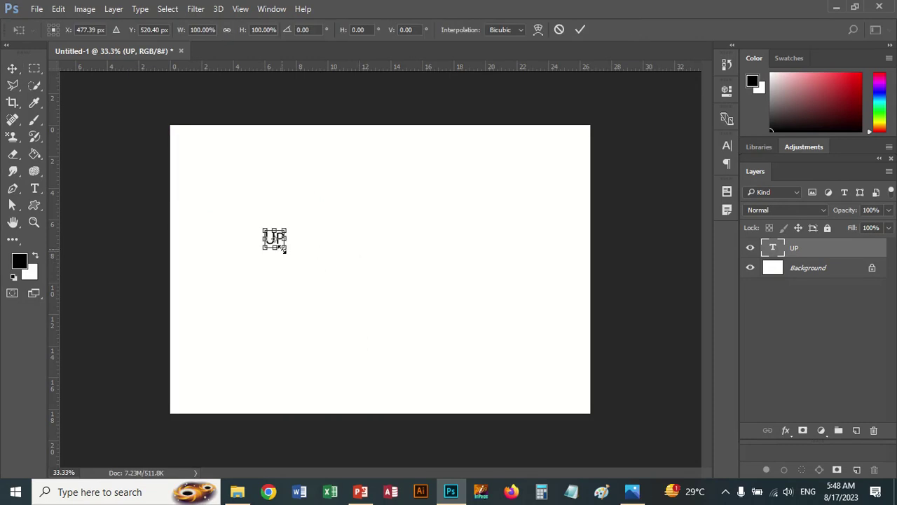
drag(286, 249, 461, 345)
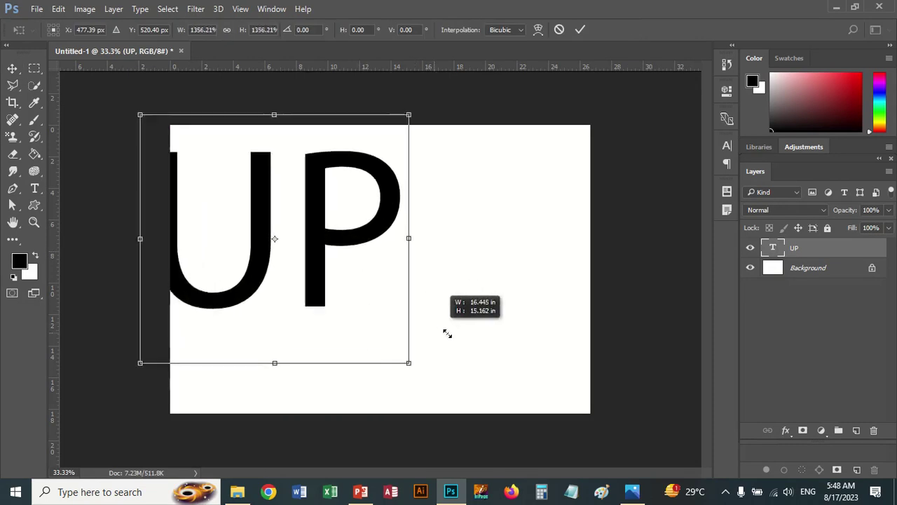
key(ctrl+z)
click(13, 68)
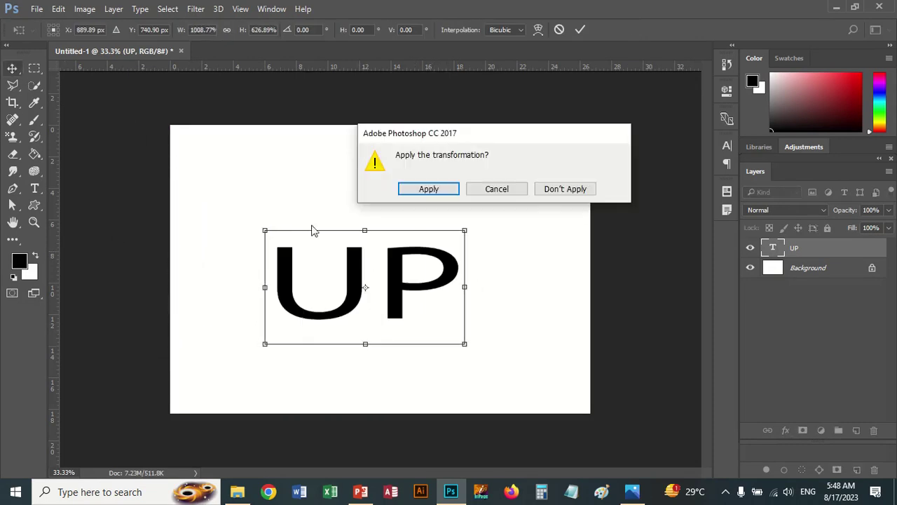
click(519, 194)
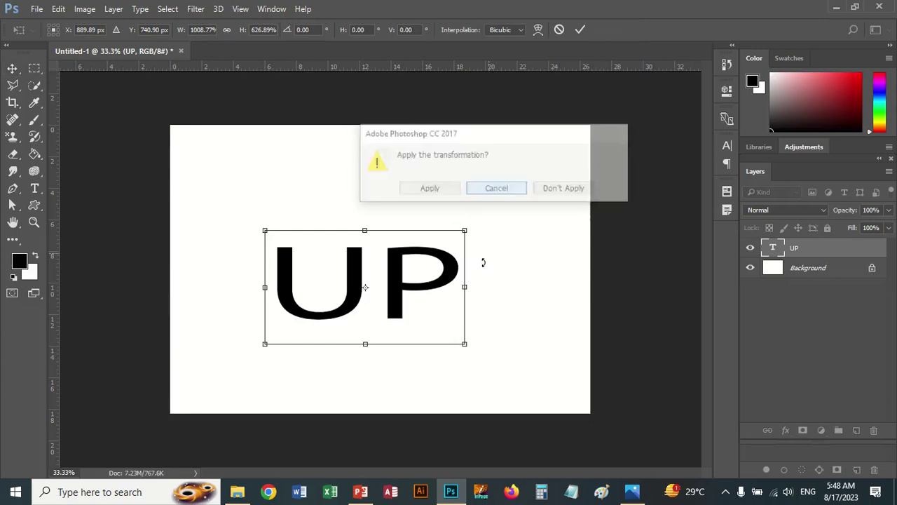
drag(464, 344, 538, 386)
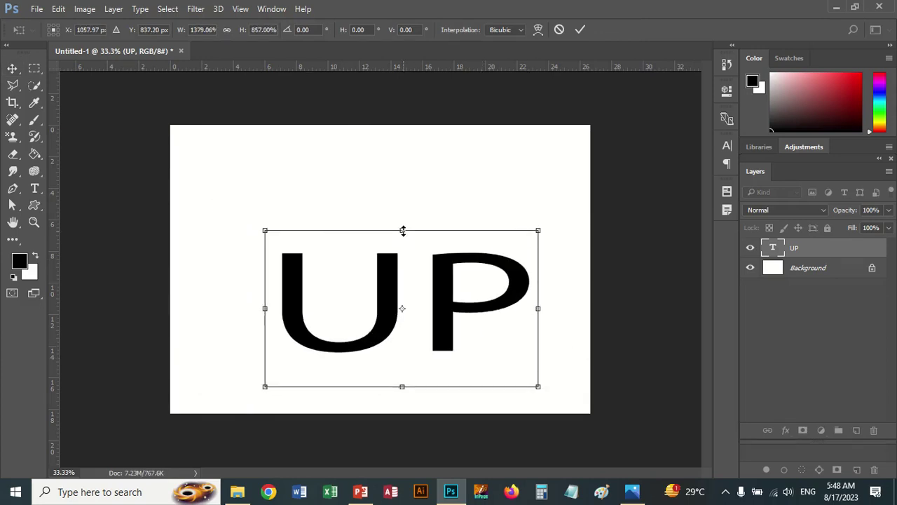
drag(403, 225, 402, 135)
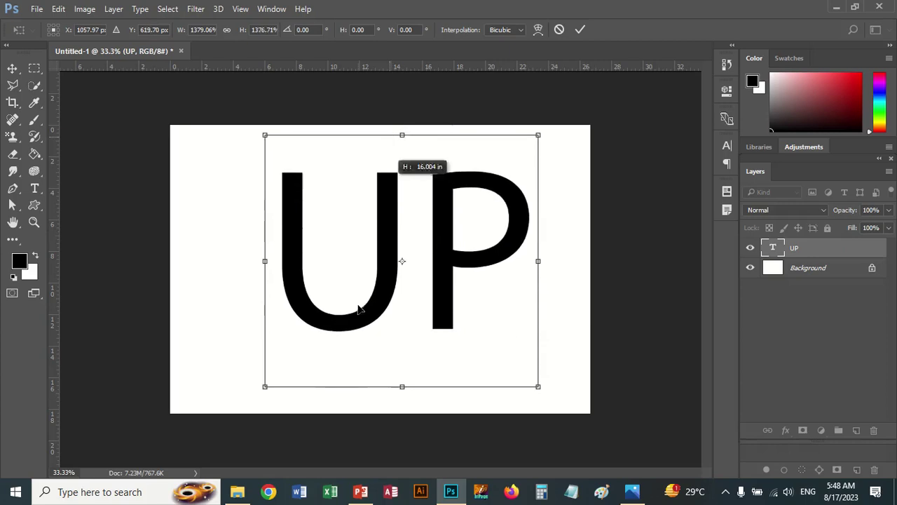
drag(379, 303, 357, 303)
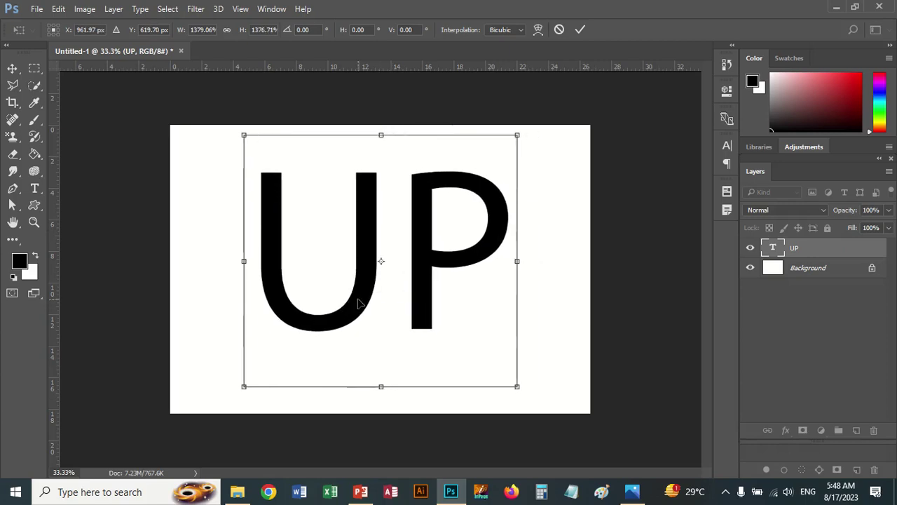
key(Return)
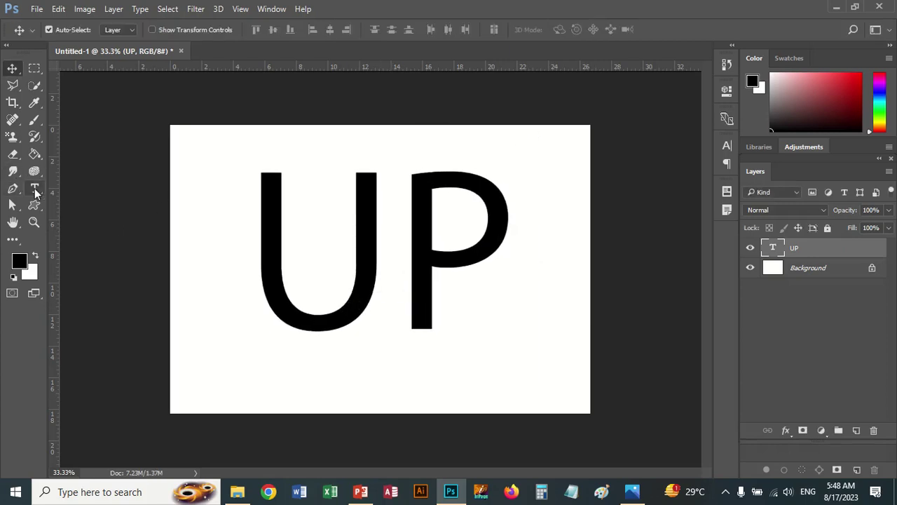
Step: Reselect all the UP letters for editing with the Type tool
click(34, 188)
click(261, 216)
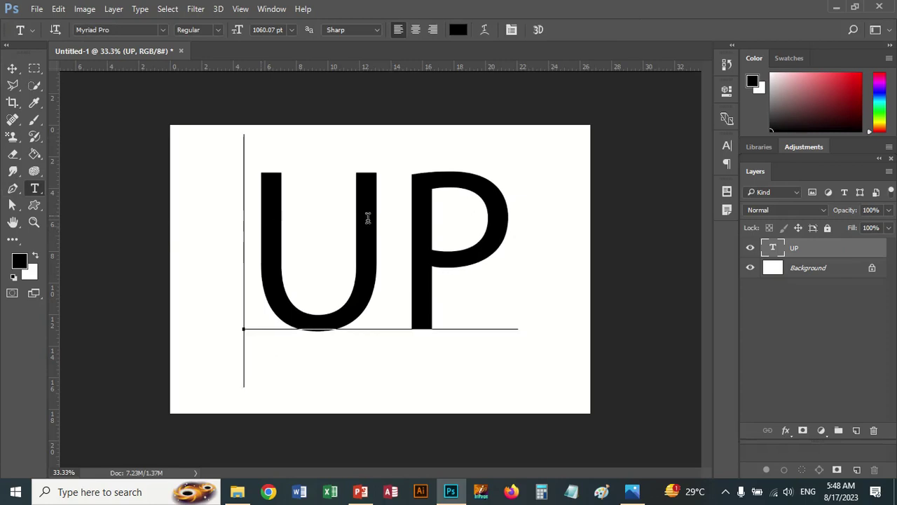
key(ctrl+a)
click(493, 224)
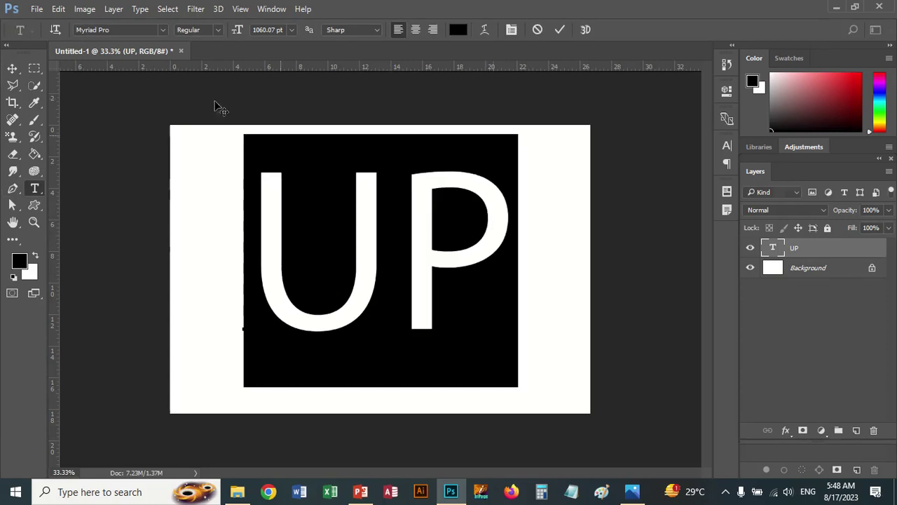
Step: Browse the font family list without changing font, keeping Myriad Pro
click(161, 30)
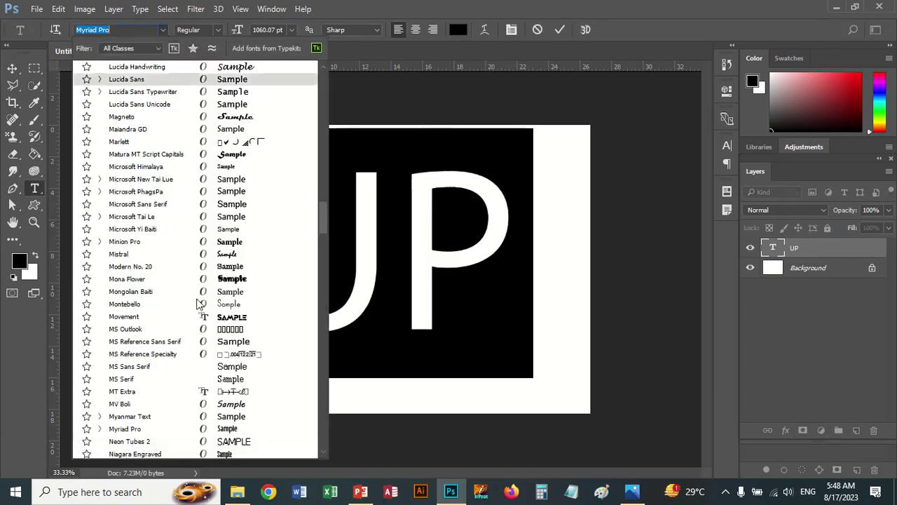
scroll(232, 326, down, 3)
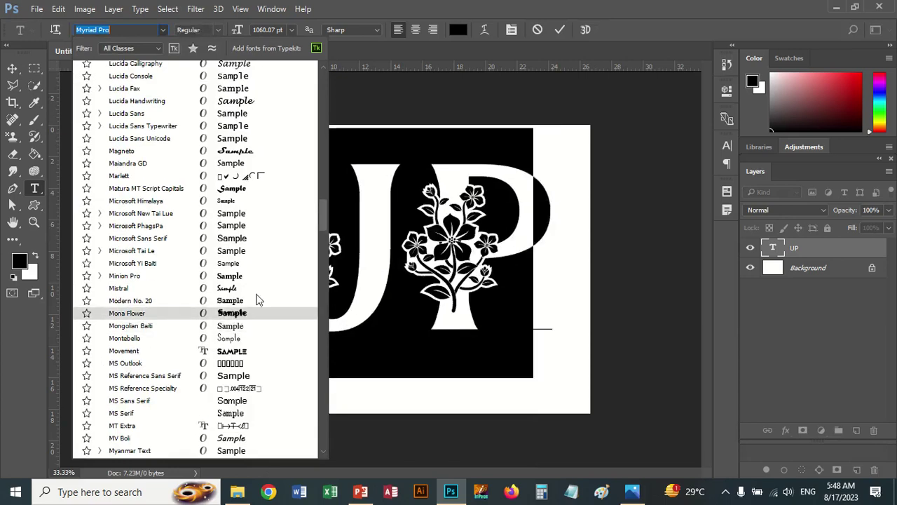
scroll(259, 298, up, 3)
scroll(257, 298, up, 4)
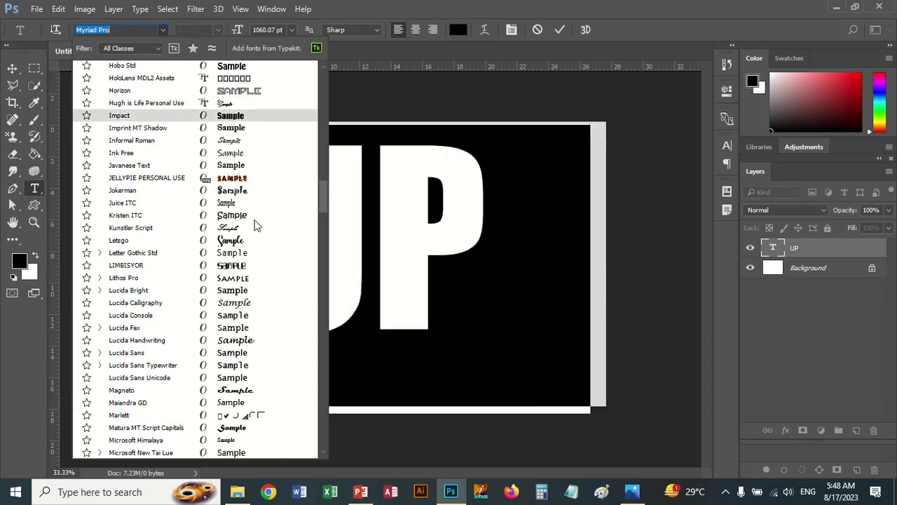
scroll(254, 226, down, 8)
scroll(254, 225, down, 2)
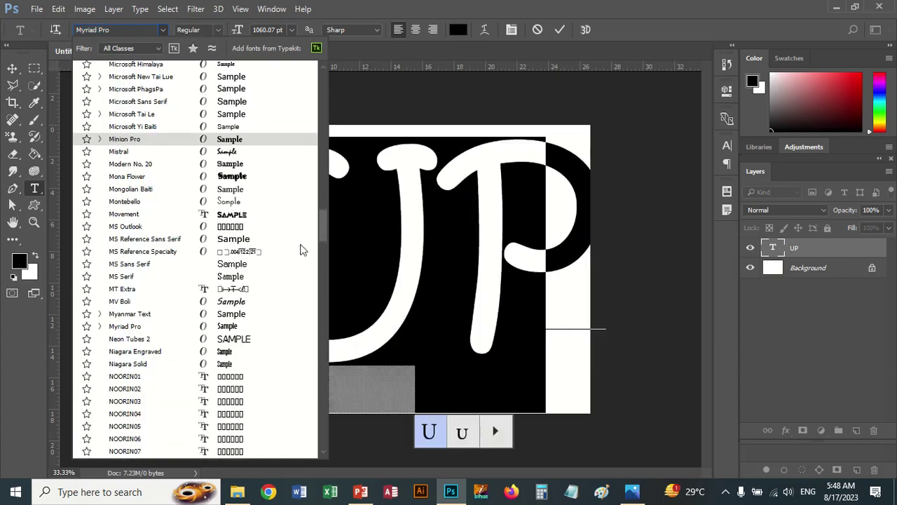
click(323, 238)
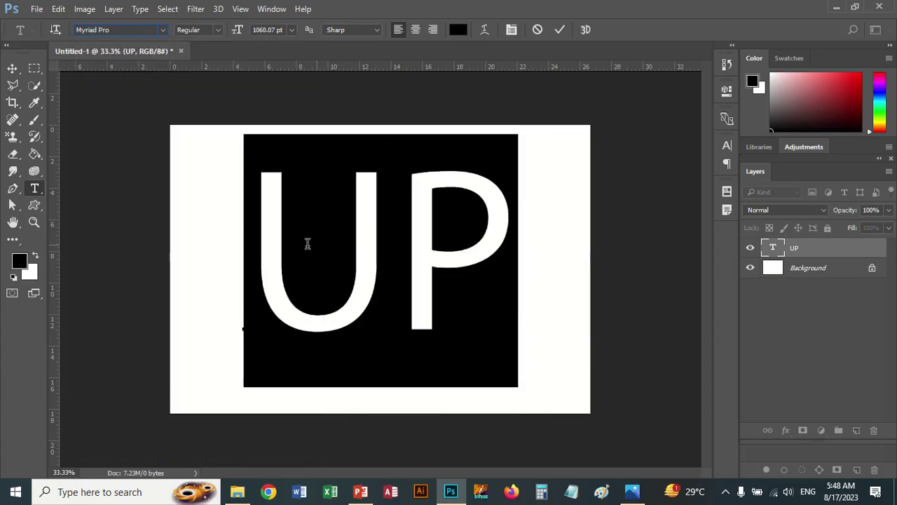
click(162, 32)
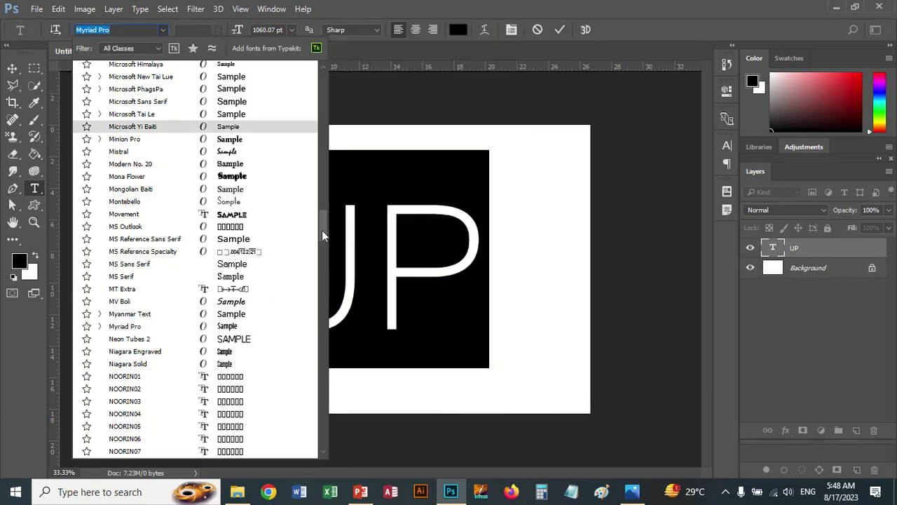
drag(322, 236, 326, 389)
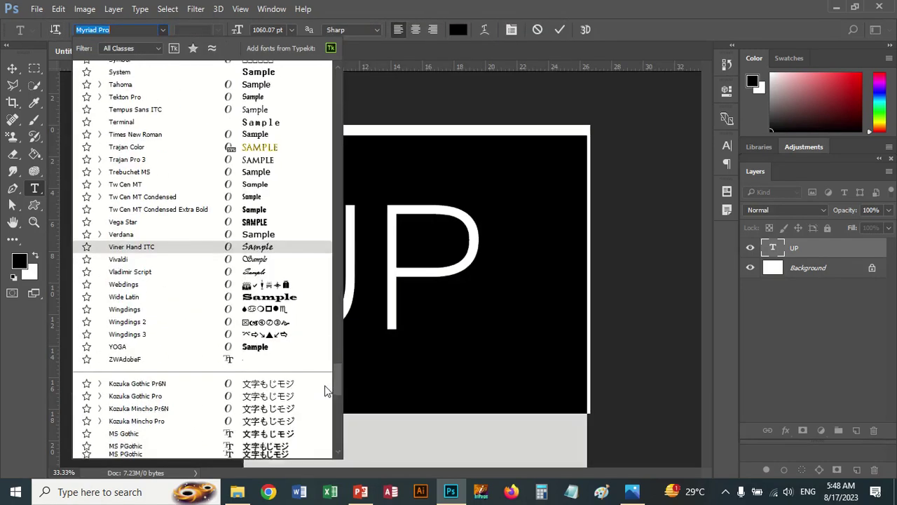
key(Escape)
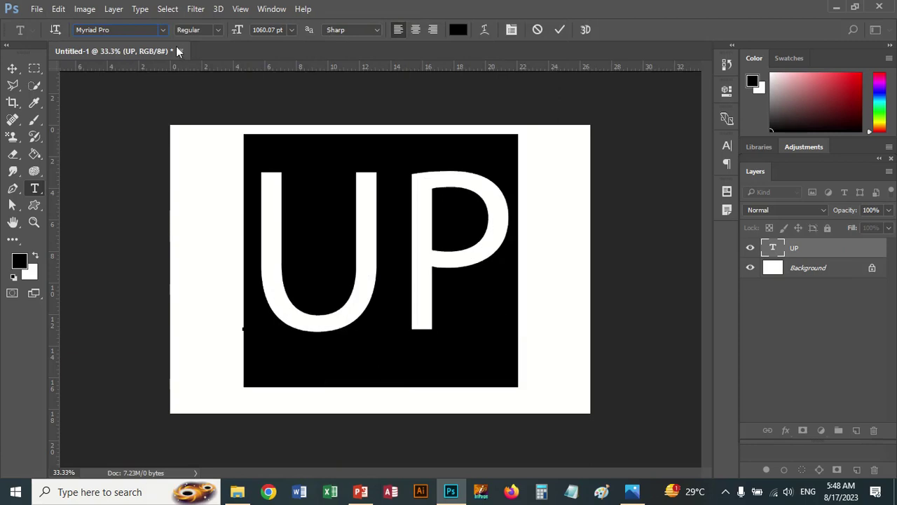
Step: Set the UP text font to Showcard Gothic
click(163, 30)
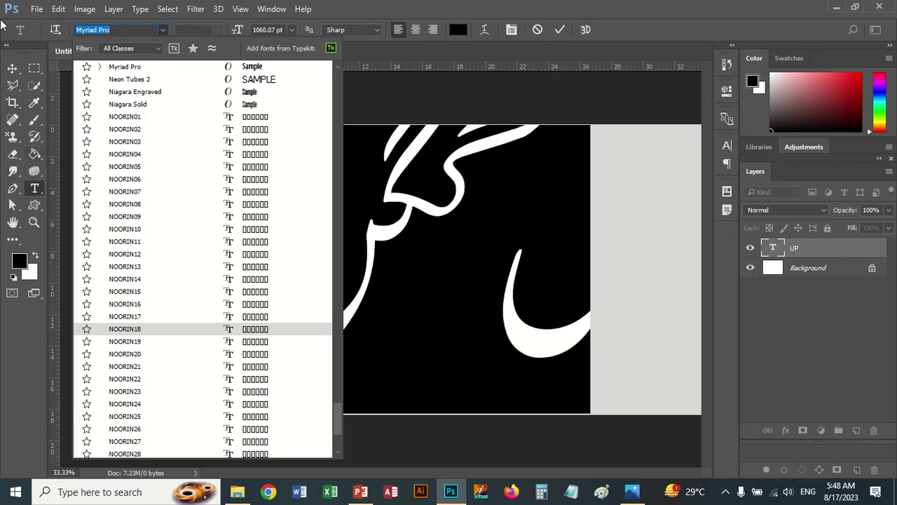
mouse_move(334, 417)
mouse_down()
mouse_move(336, 438)
mouse_move(331, 370)
mouse_up()
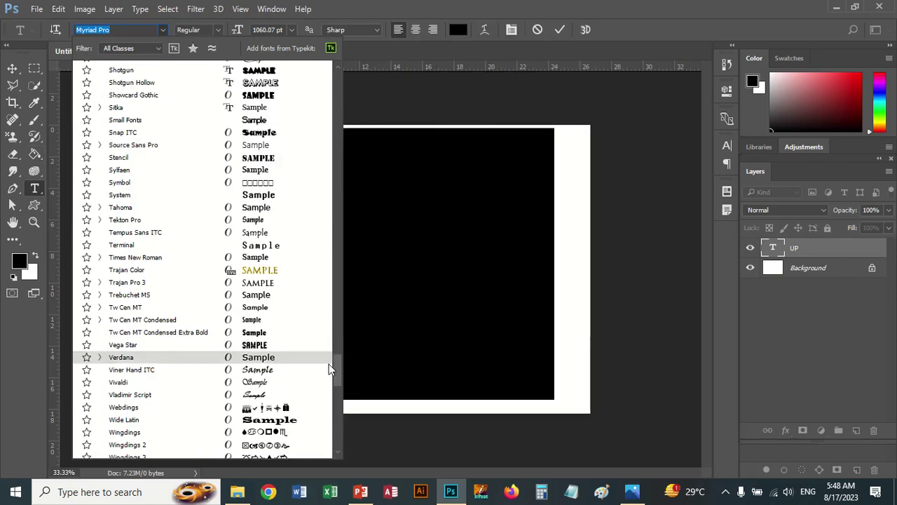
scroll(330, 364, up, 2)
scroll(330, 360, up, 1)
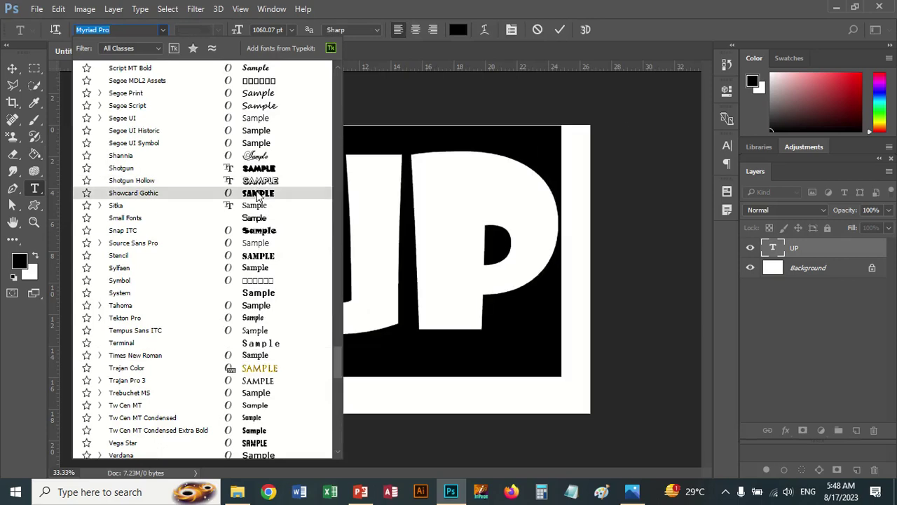
click(259, 194)
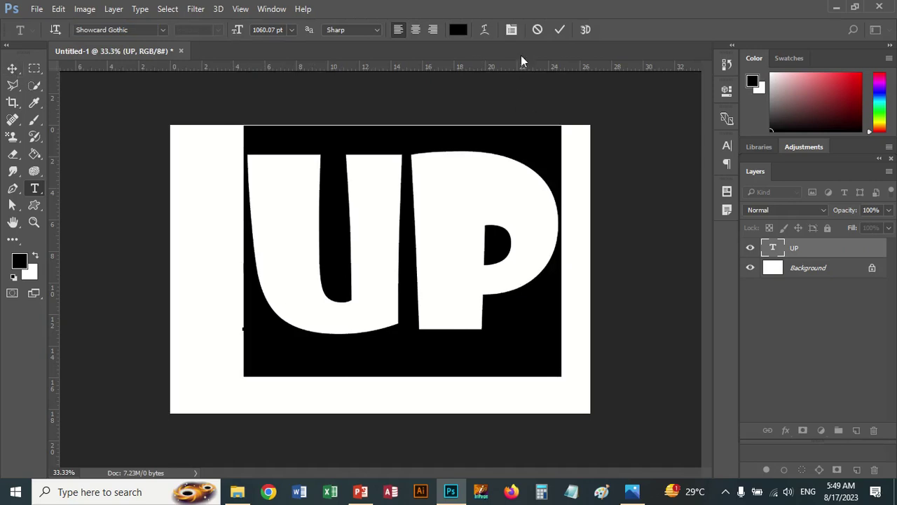
Step: Tighten the UP tracking to -25 and rasterize the type layer
click(513, 32)
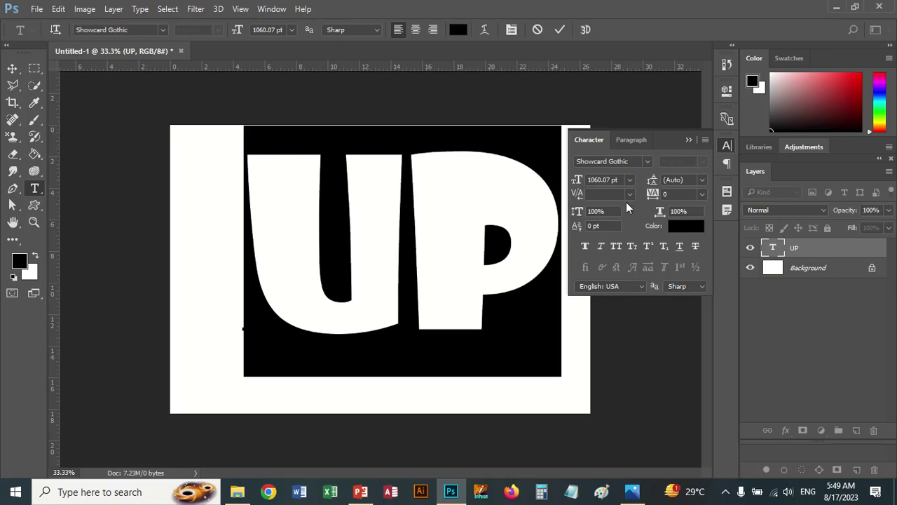
click(702, 194)
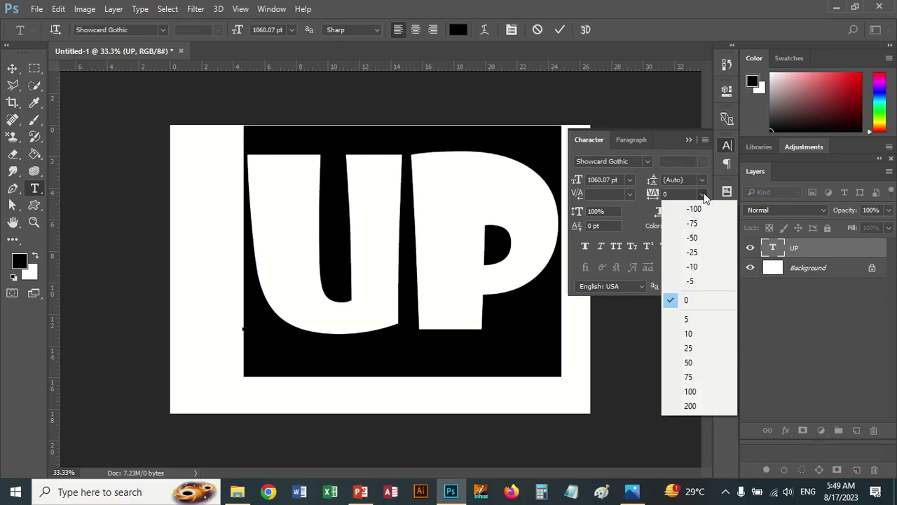
click(696, 253)
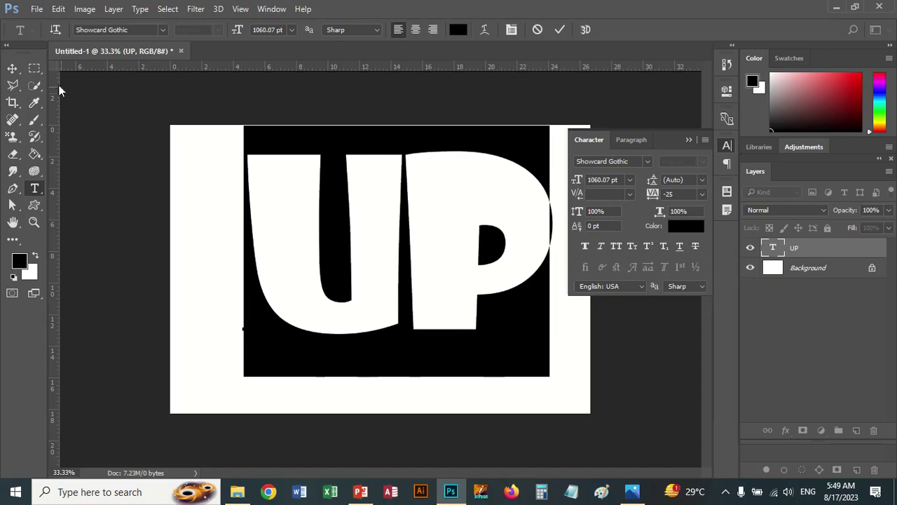
click(12, 68)
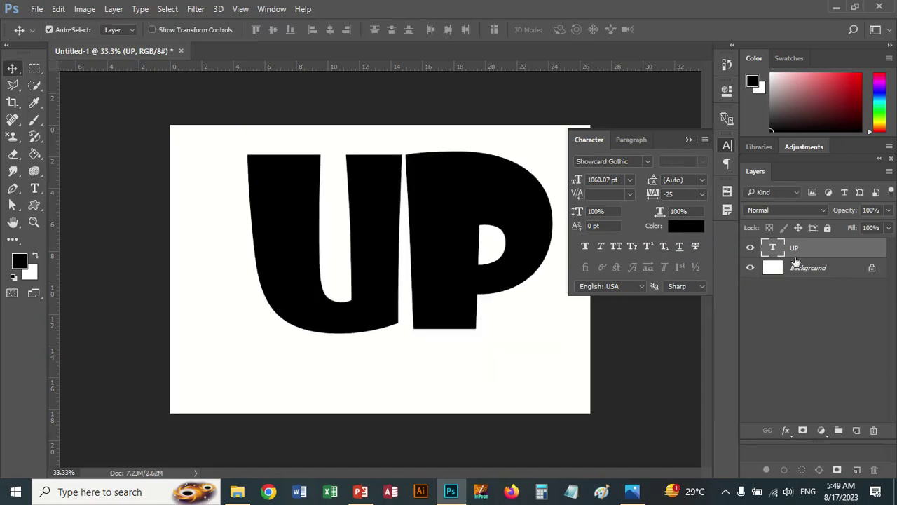
right_click(795, 256)
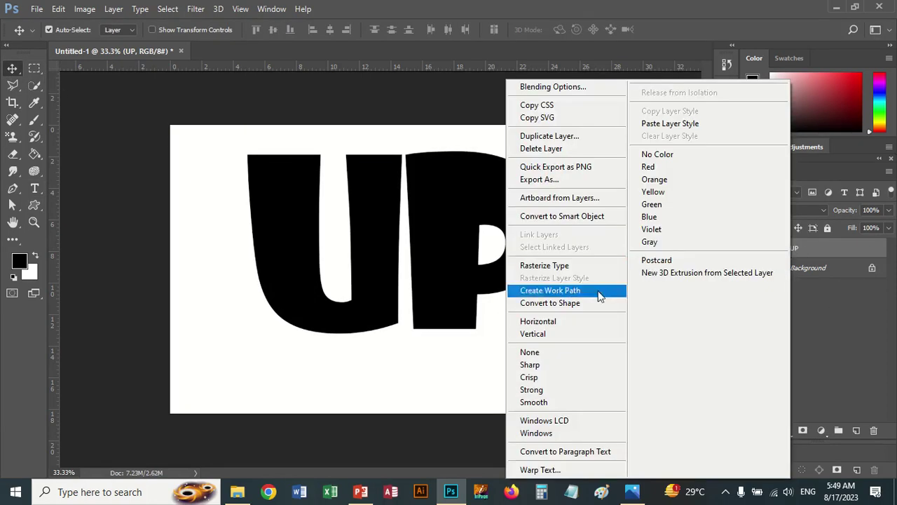
click(564, 267)
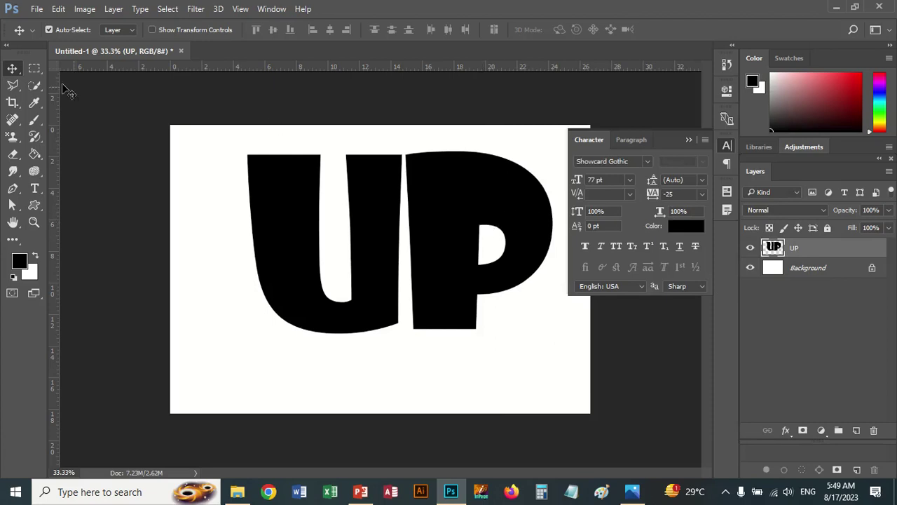
Step: Lasso around the P and shift it slightly right, away from the U
click(34, 68)
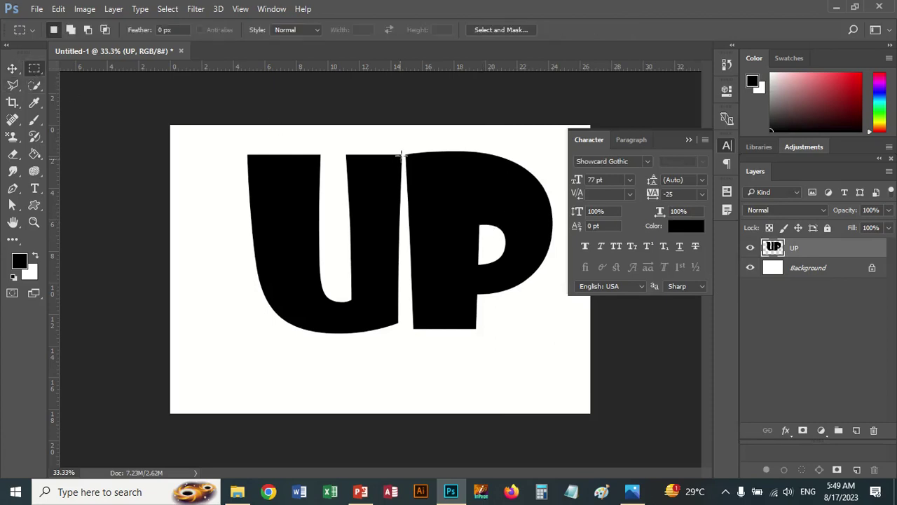
drag(410, 148, 462, 220)
click(9, 84)
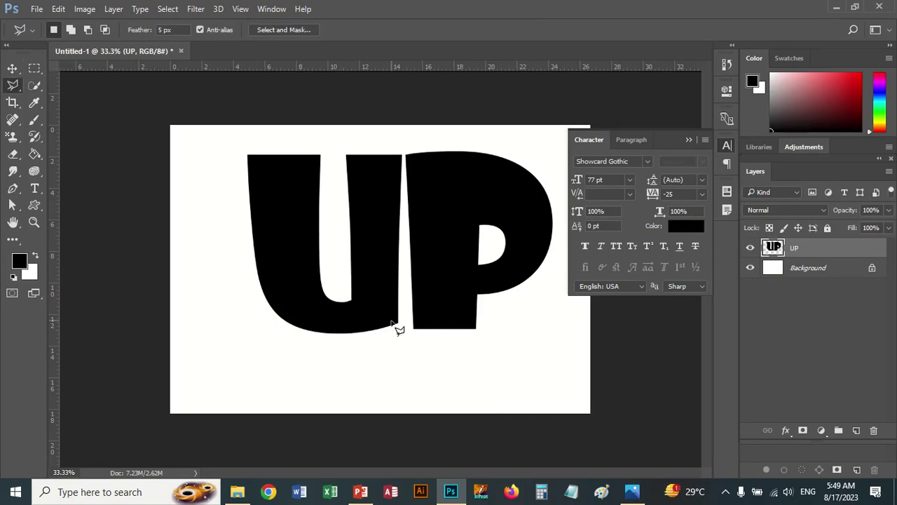
mouse_move(411, 341)
mouse_down()
mouse_move(406, 160)
mouse_move(536, 149)
mouse_move(565, 195)
mouse_move(562, 288)
mouse_up()
mouse_move(537, 325)
mouse_down()
mouse_move(469, 354)
mouse_move(414, 340)
mouse_move(535, 348)
mouse_up()
drag(549, 296, 561, 215)
mouse_move(548, 170)
mouse_down()
mouse_move(511, 140)
mouse_move(405, 150)
mouse_move(414, 342)
mouse_up()
click(12, 68)
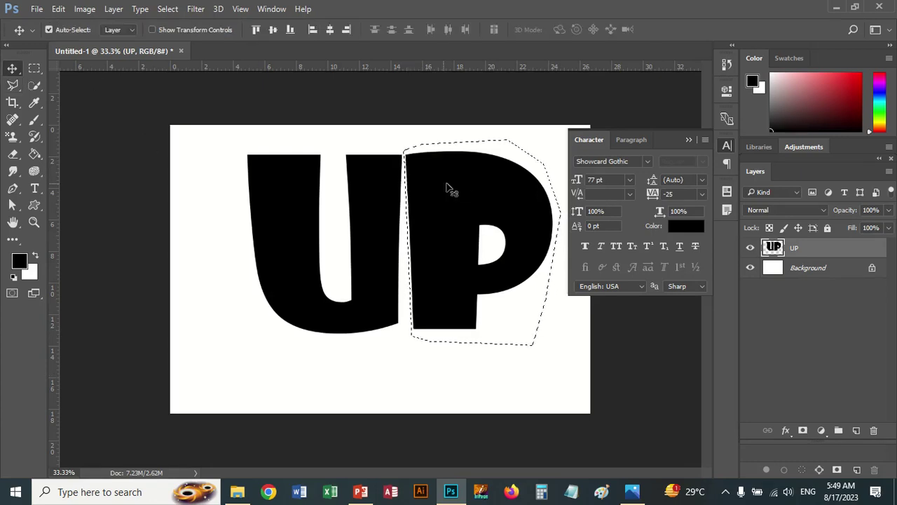
mouse_move(462, 189)
mouse_down()
mouse_move(433, 185)
mouse_move(487, 188)
mouse_move(477, 188)
mouse_up()
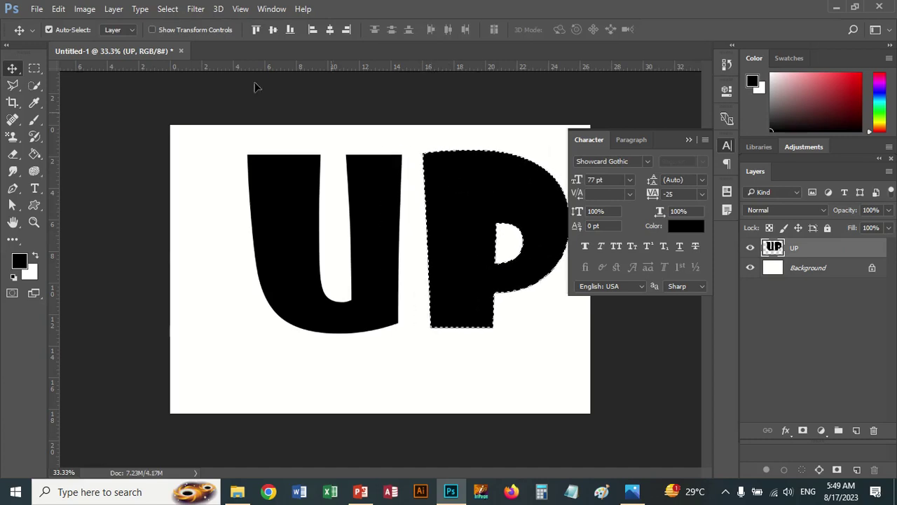
Step: Cut the selected P onto its own layer and toggle the UP layer to check the split
click(114, 8)
mouse_move(148, 20)
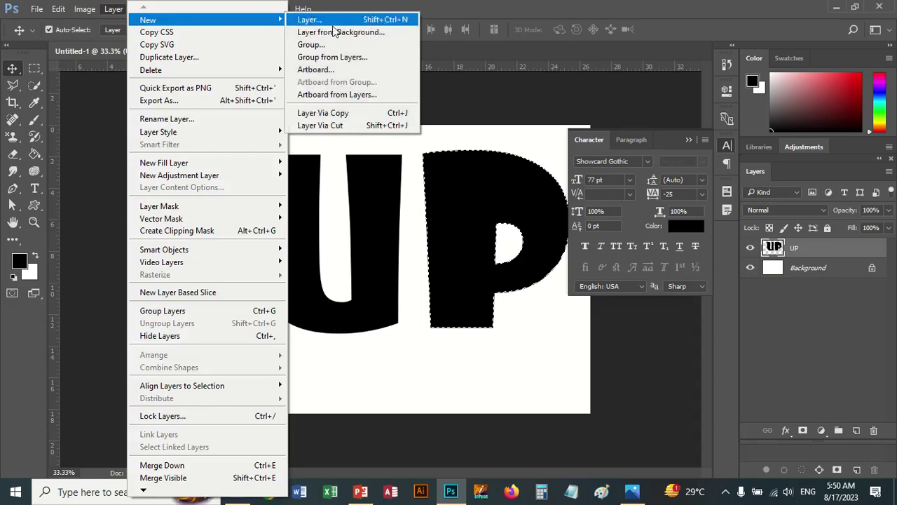
click(348, 126)
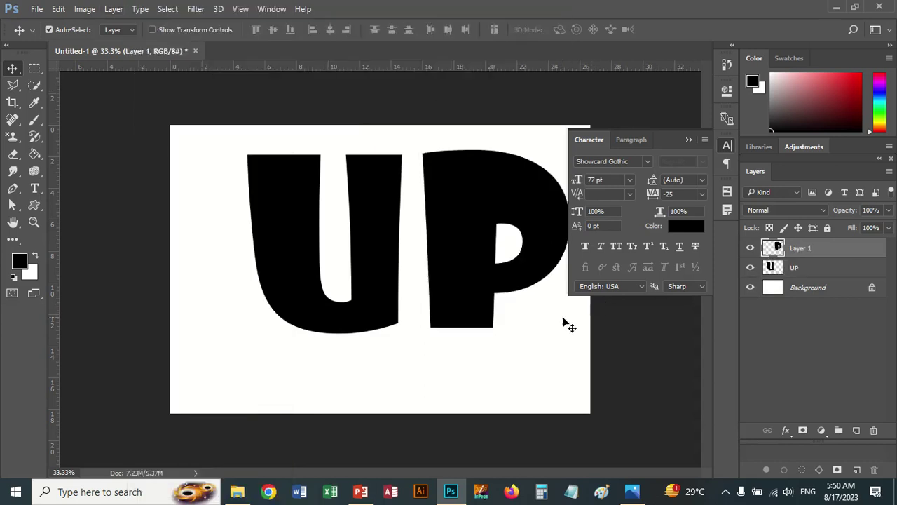
click(751, 269)
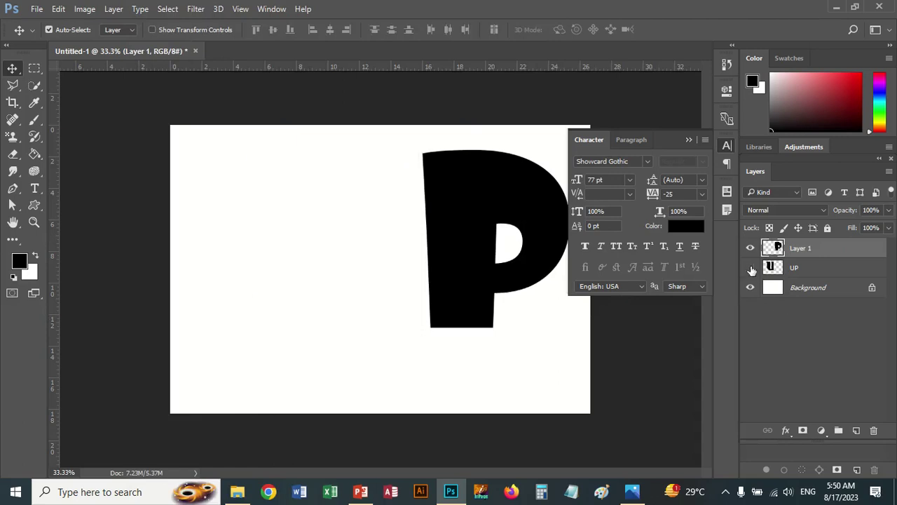
click(750, 268)
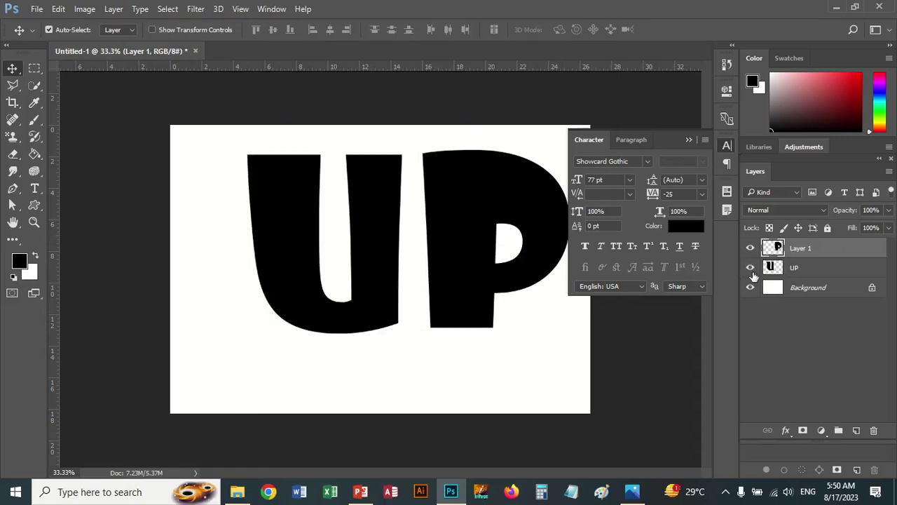
Step: Nudge the P closer to the U and load the U's shape as a selection
click(689, 141)
right_click(490, 209)
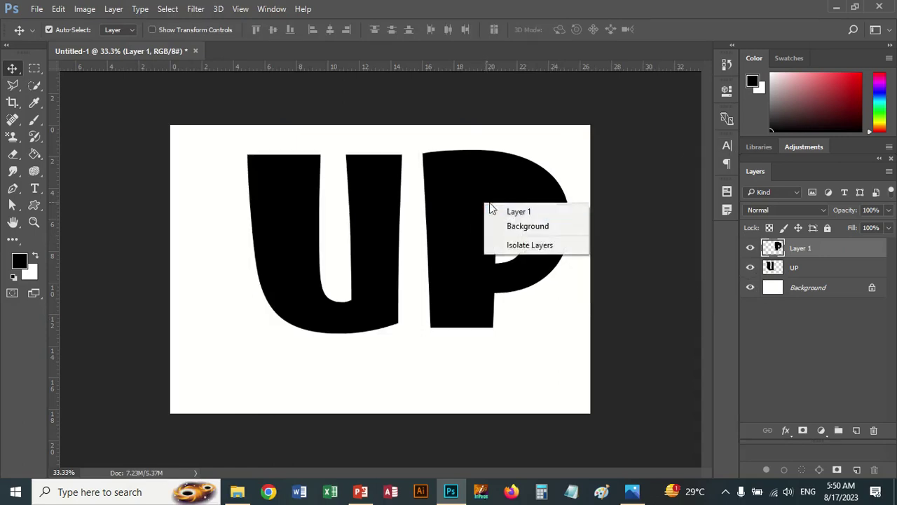
click(491, 209)
mouse_move(491, 211)
mouse_down()
mouse_move(468, 216)
mouse_move(494, 220)
mouse_up()
click(789, 273)
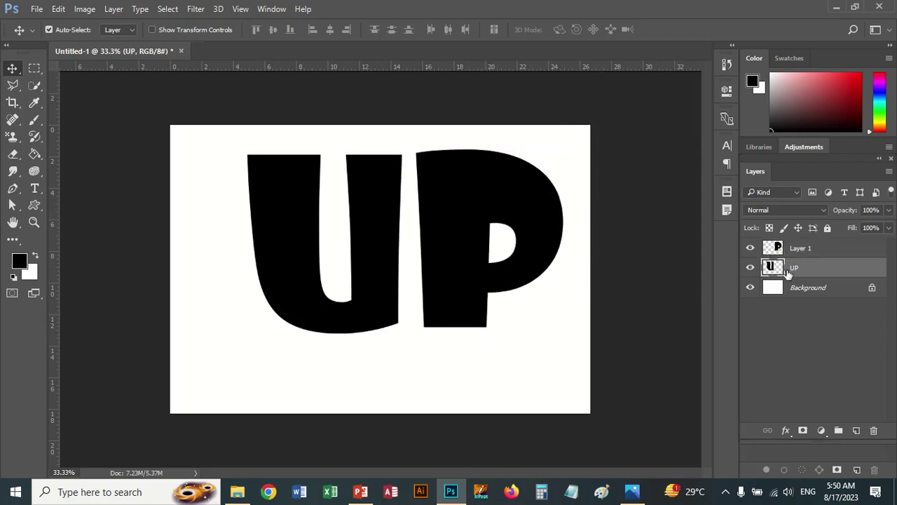
ctrl+click(772, 267)
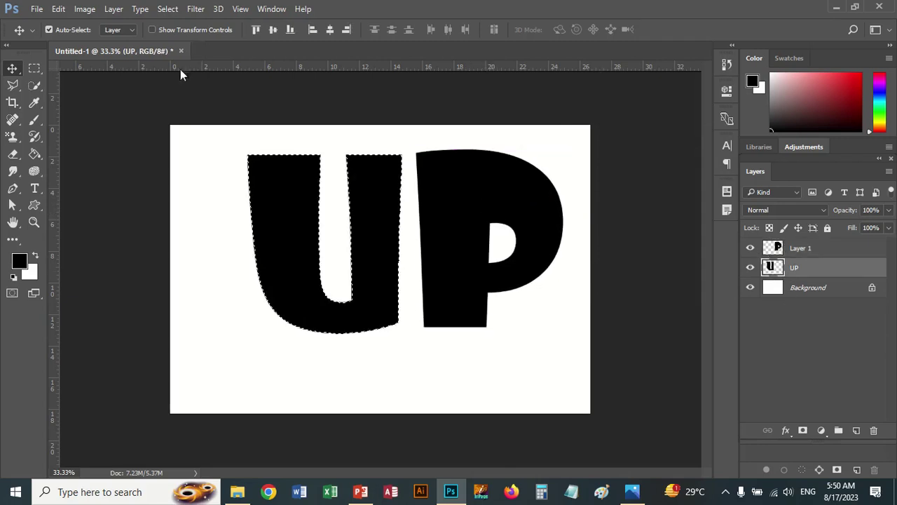
Step: Open the eduardo-dutra photo, marquee a rectangle around the smiling man, and close it
click(37, 10)
click(51, 35)
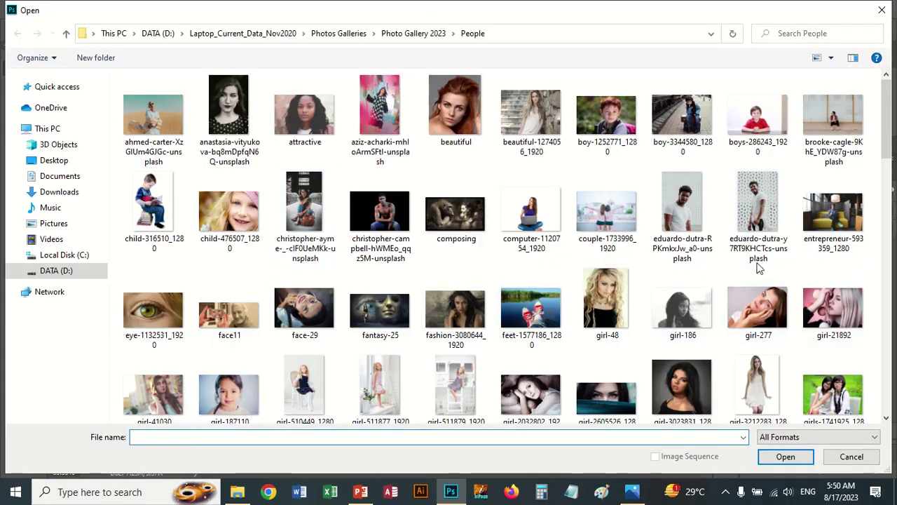
double_click(755, 211)
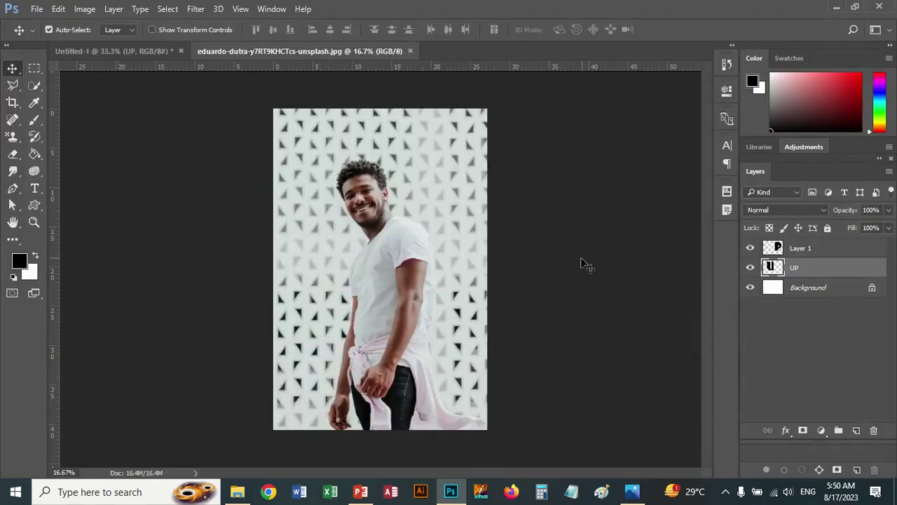
click(34, 68)
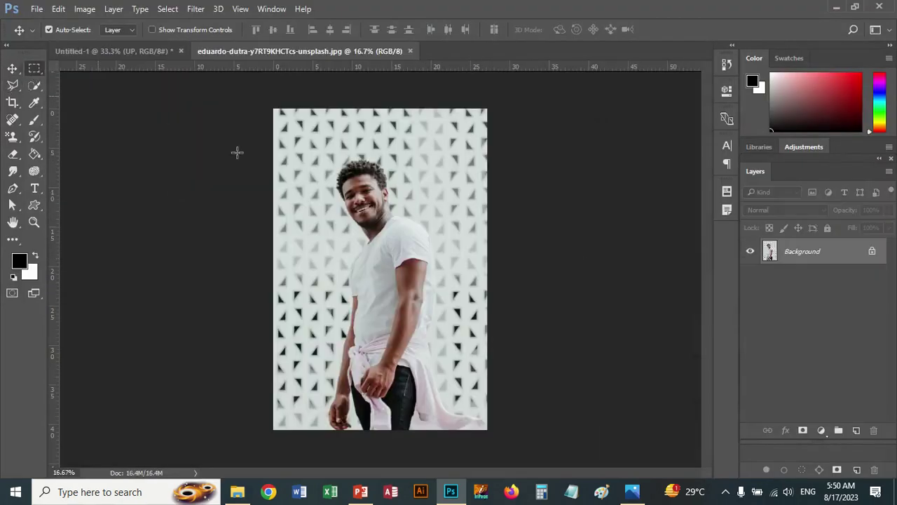
drag(302, 152, 464, 449)
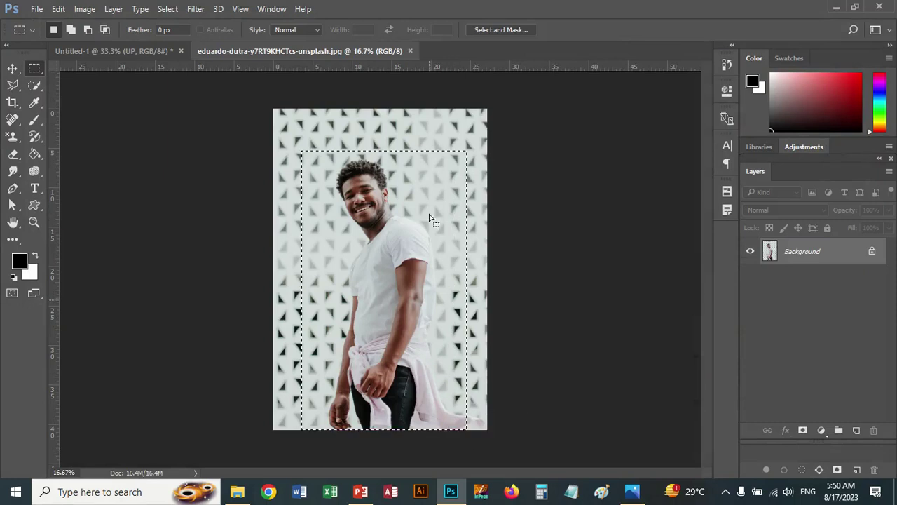
click(409, 51)
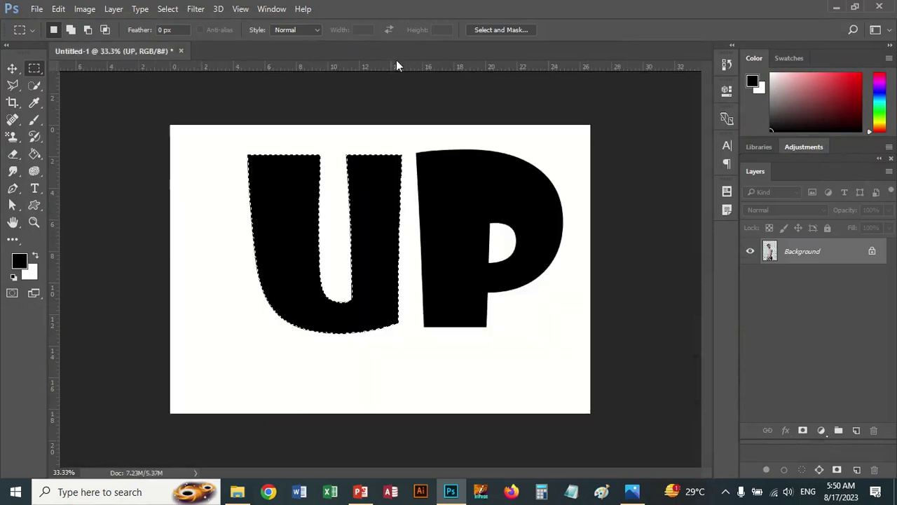
Step: Paste the man's photo into the U selection and scale it to about 49% inside the letter
click(59, 9)
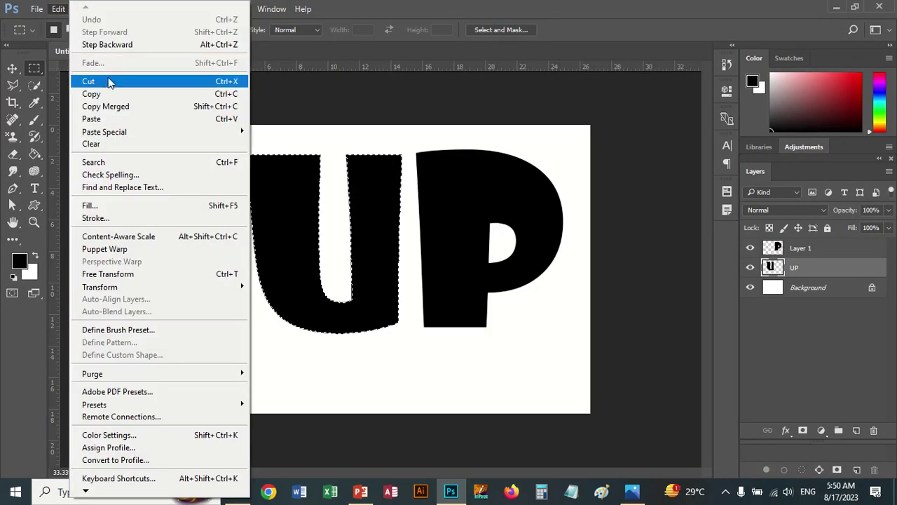
mouse_move(104, 132)
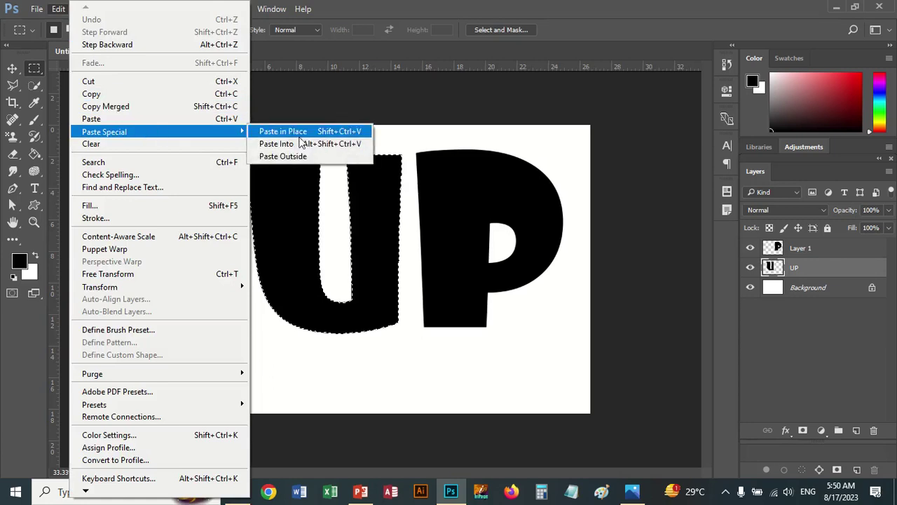
click(300, 144)
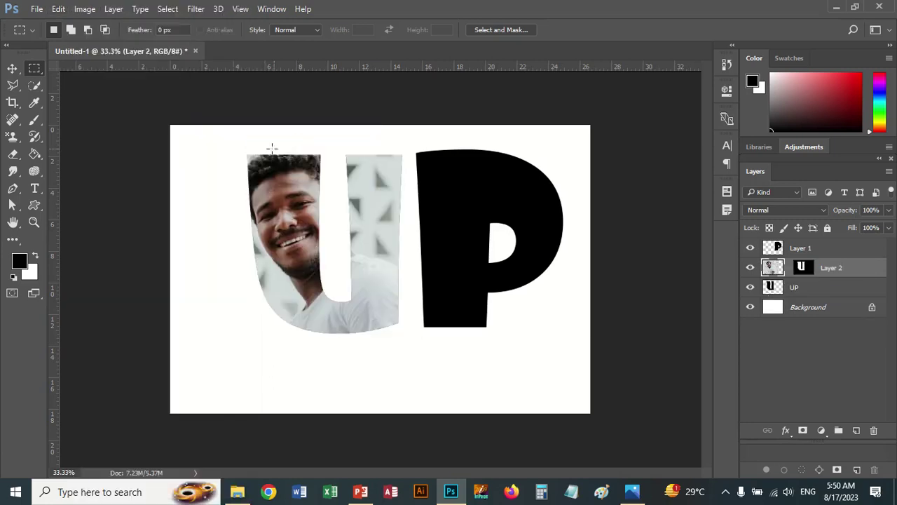
key(ctrl+t)
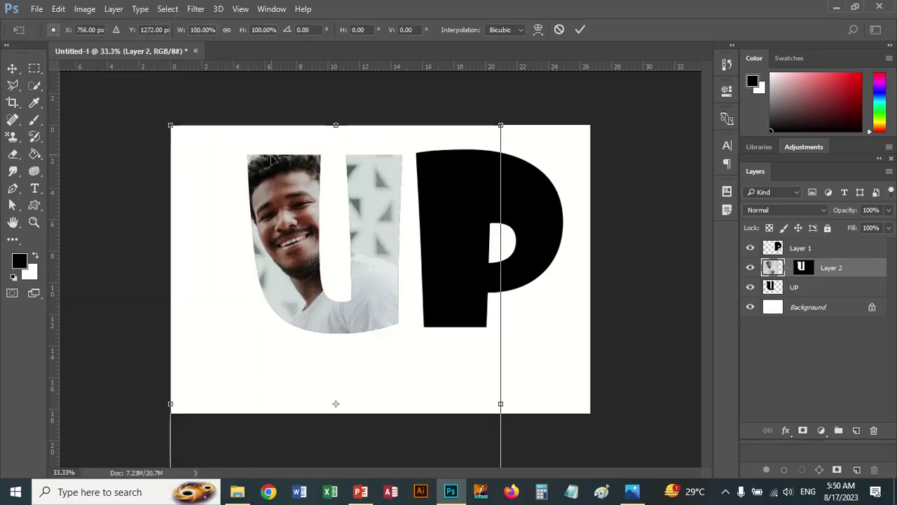
drag(169, 126, 253, 265)
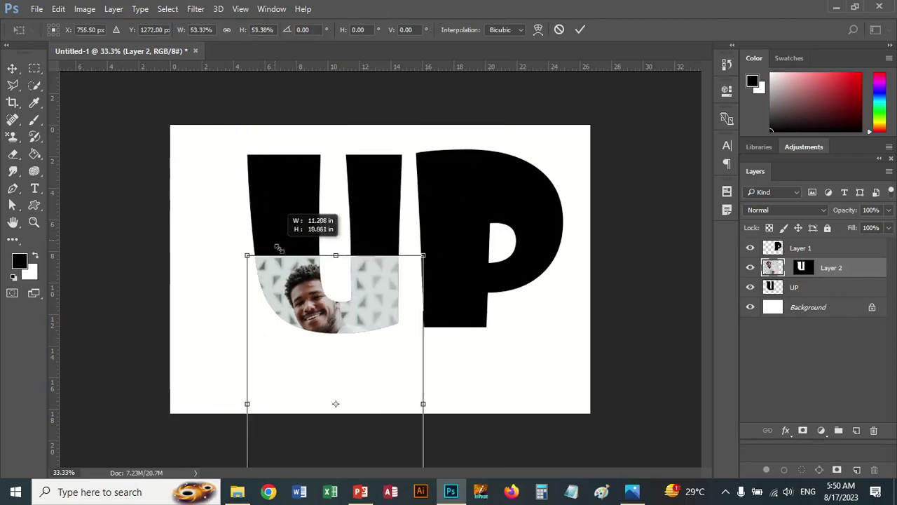
mouse_move(307, 330)
mouse_down()
mouse_move(298, 191)
mouse_move(297, 207)
mouse_up()
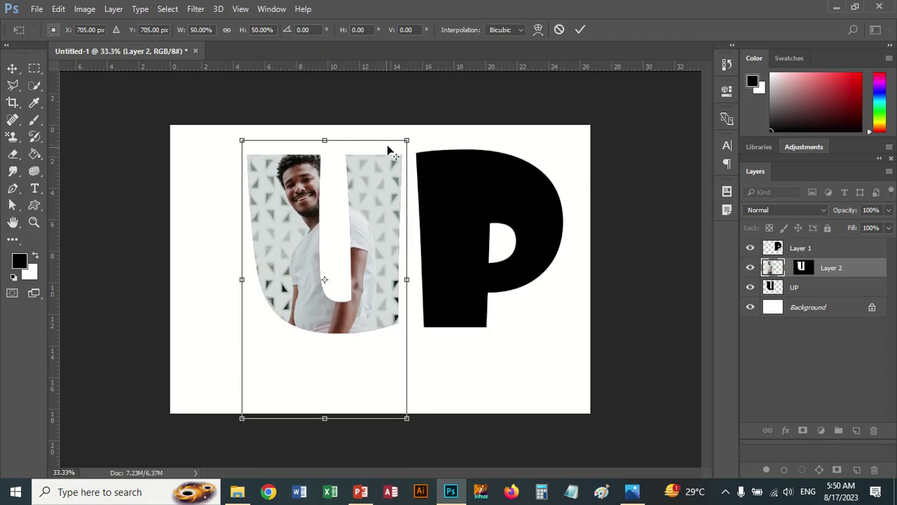
drag(406, 139, 408, 141)
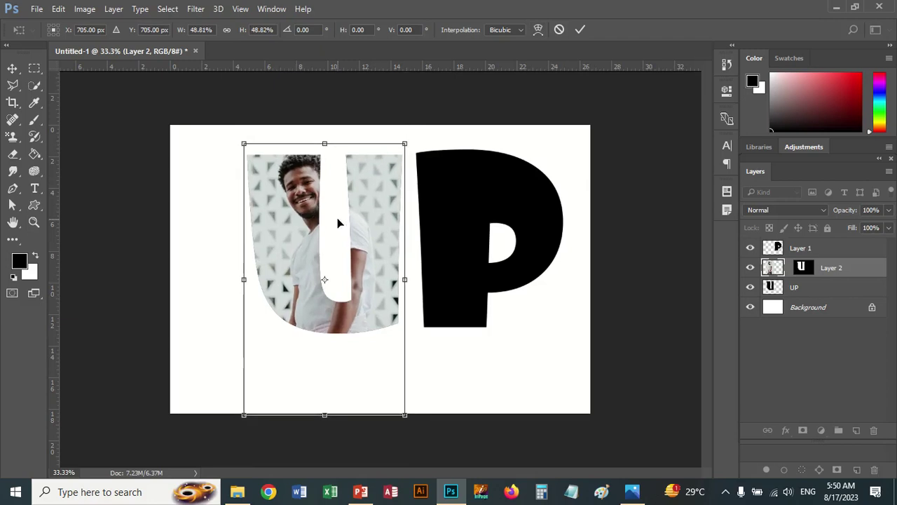
key(m)
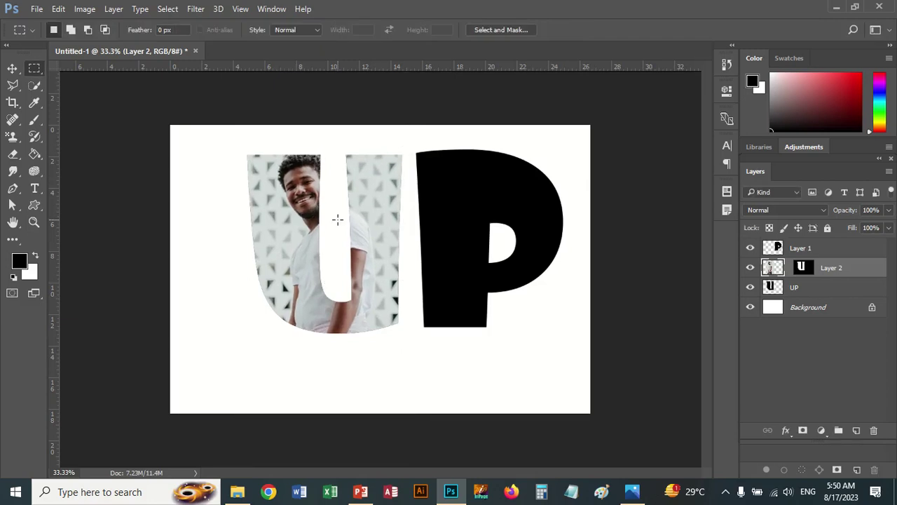
click(14, 67)
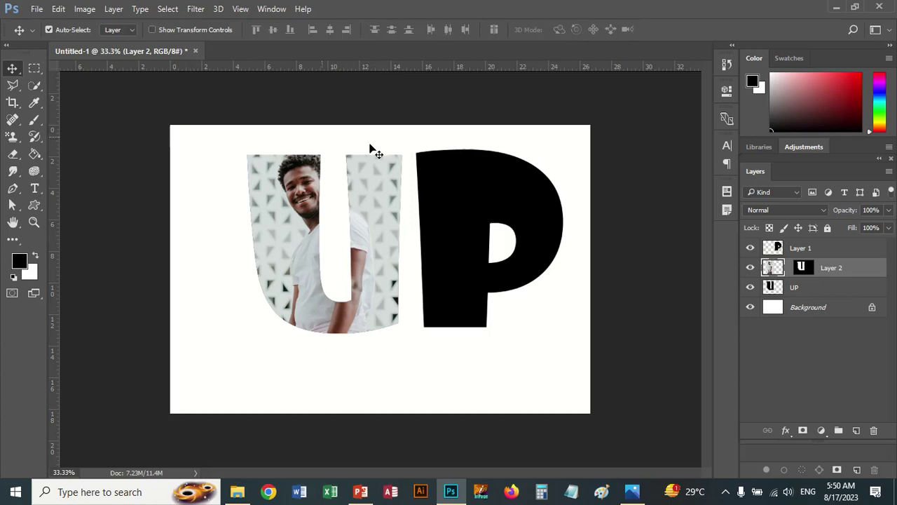
Step: Move the P left against the U and load the P's shape as a selection
right_click(440, 176)
click(463, 186)
drag(461, 194, 429, 197)
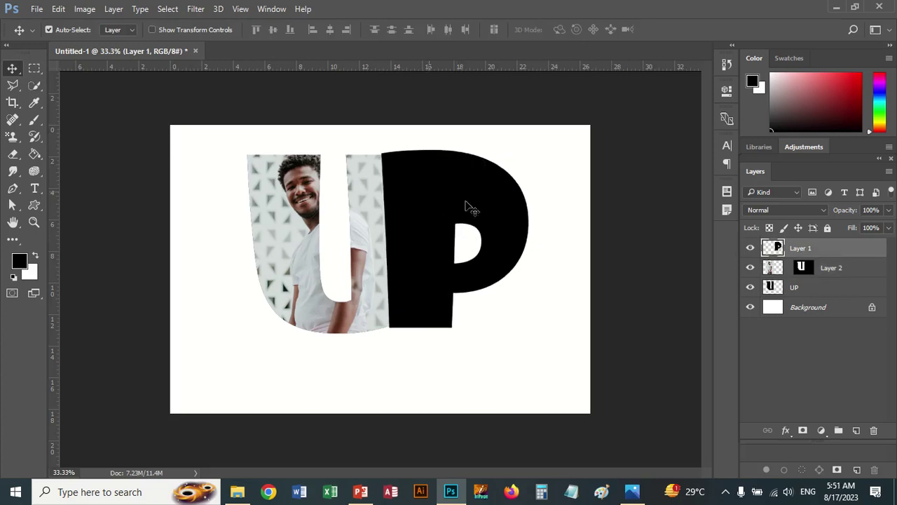
ctrl+click(775, 248)
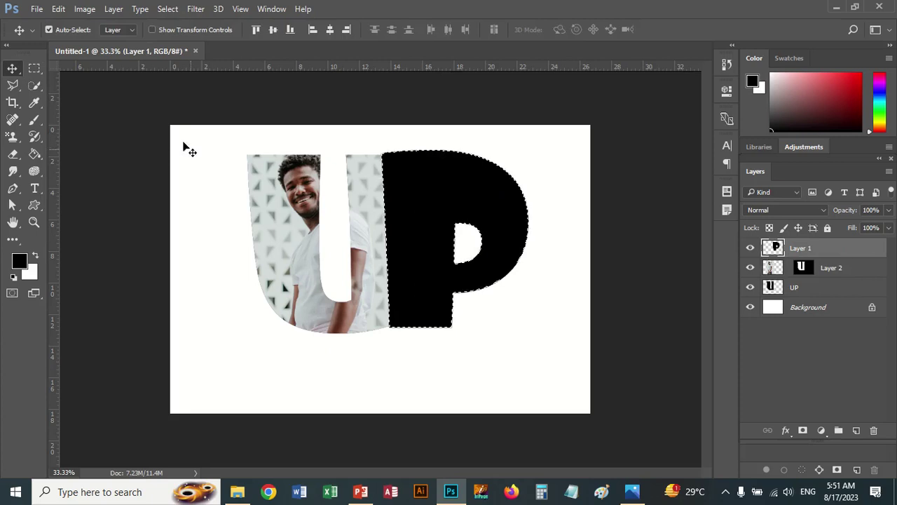
Step: Open the aziz-acharki photo, marquee a rectangle around the woman, and close it
click(37, 9)
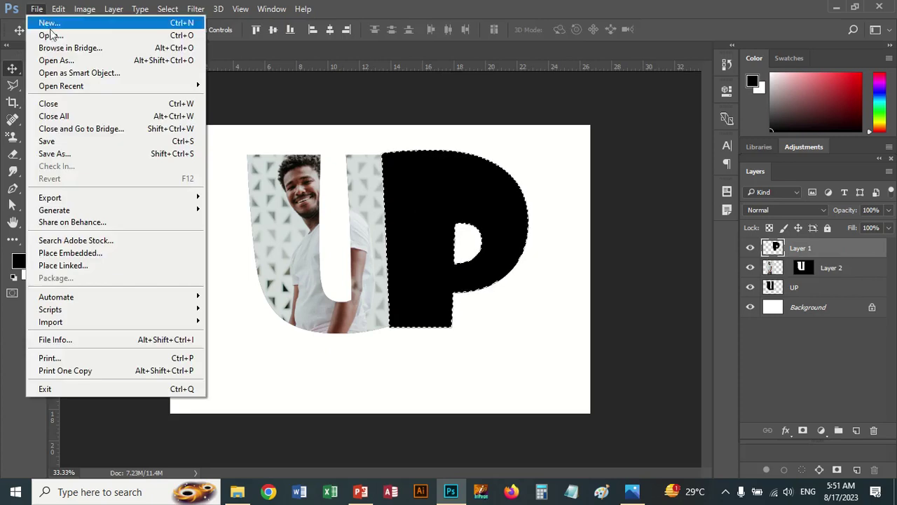
key(Escape)
key(ctrl+o)
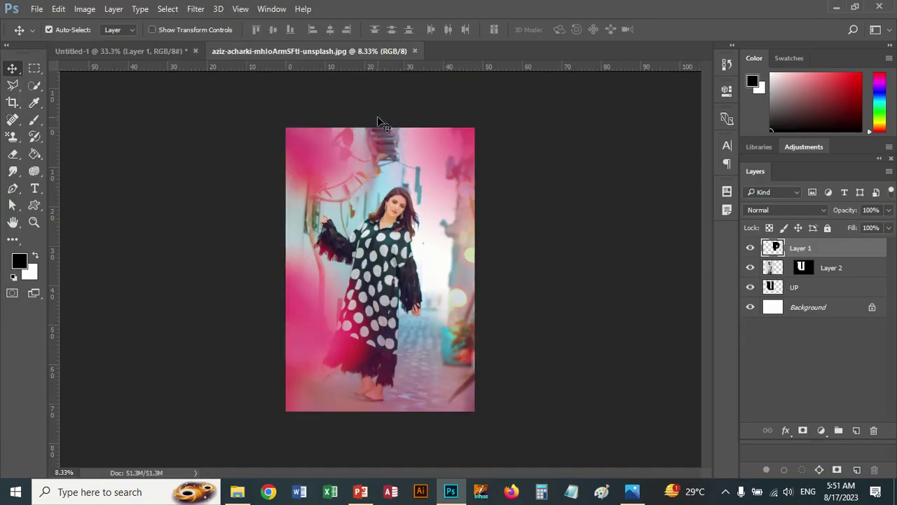
click(33, 69)
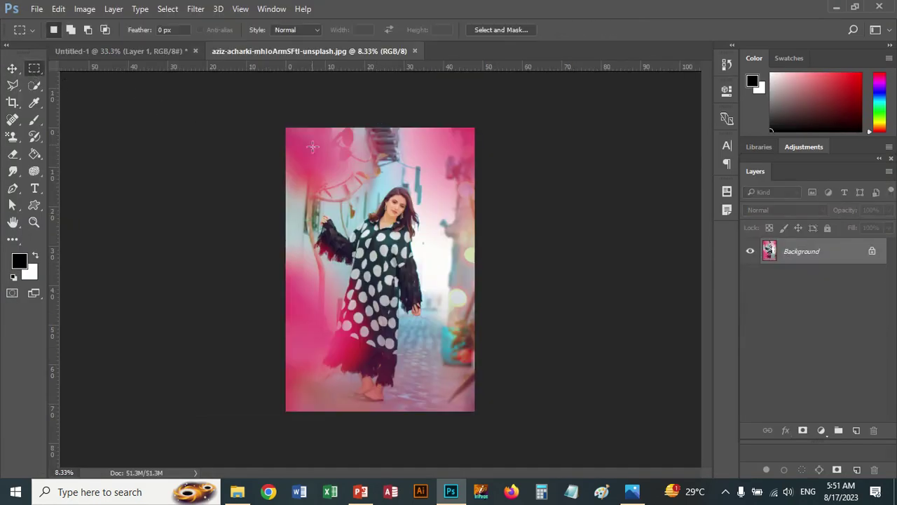
drag(297, 160, 434, 412)
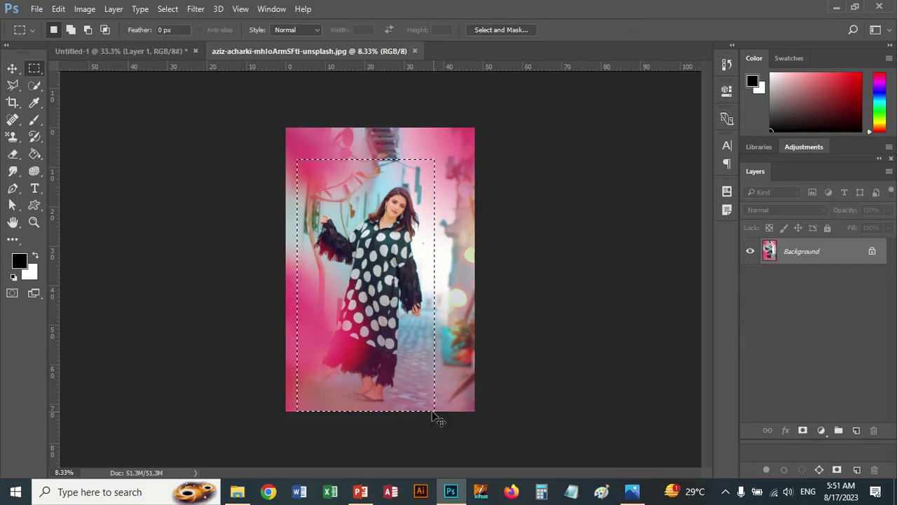
click(414, 51)
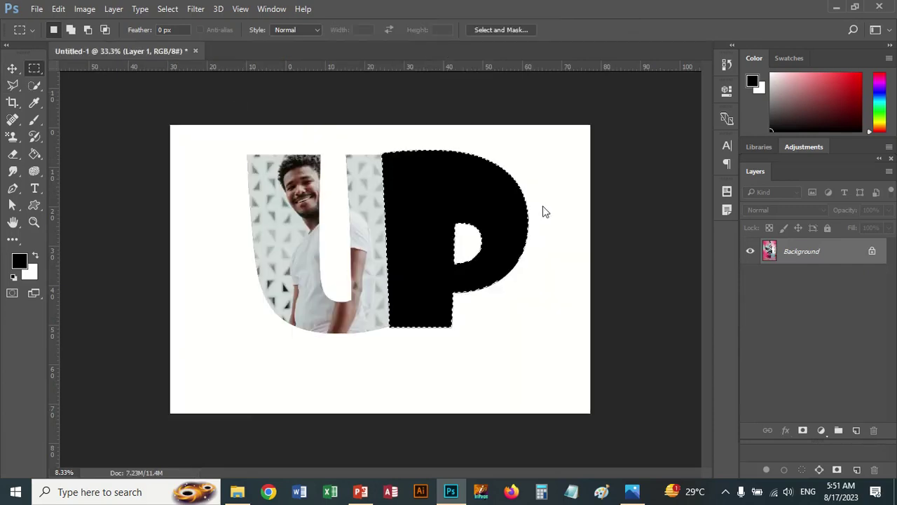
Step: Paste the woman's photo into the P, scaled to about 50% and positioned to fill it
click(58, 9)
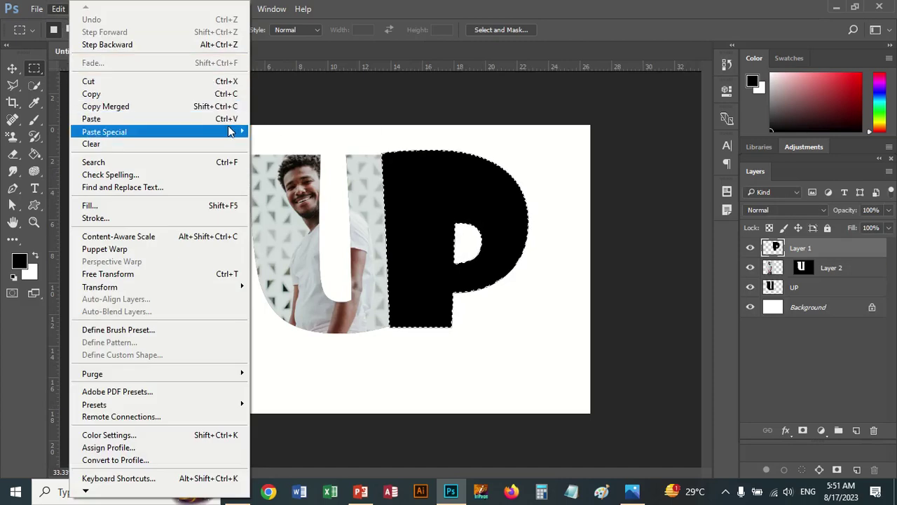
mouse_move(103, 131)
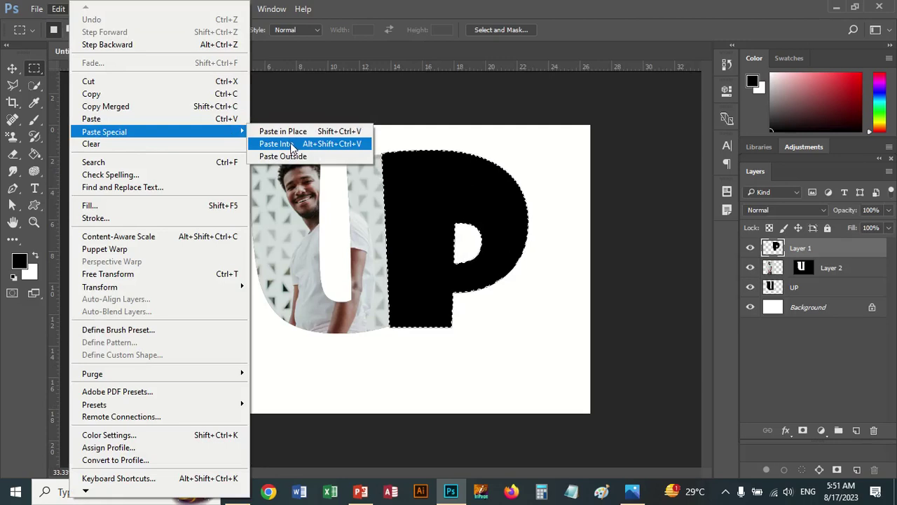
click(290, 144)
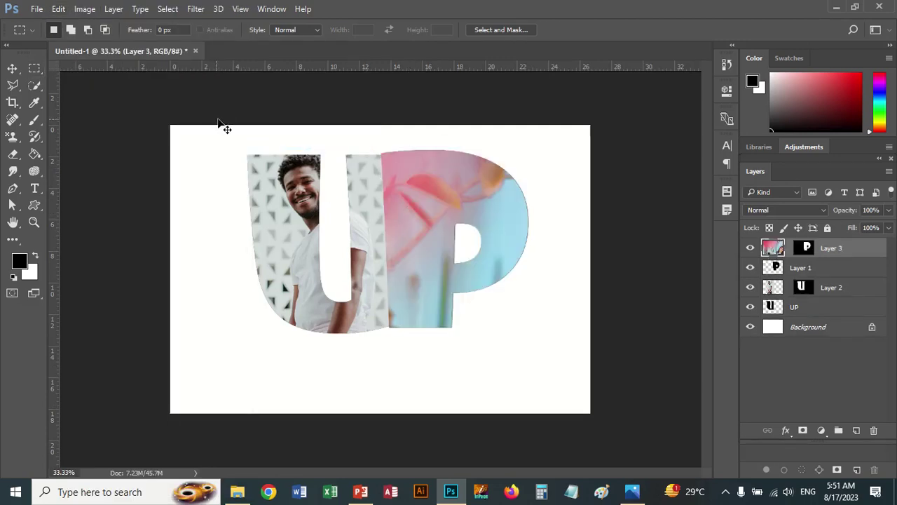
key(ctrl+t)
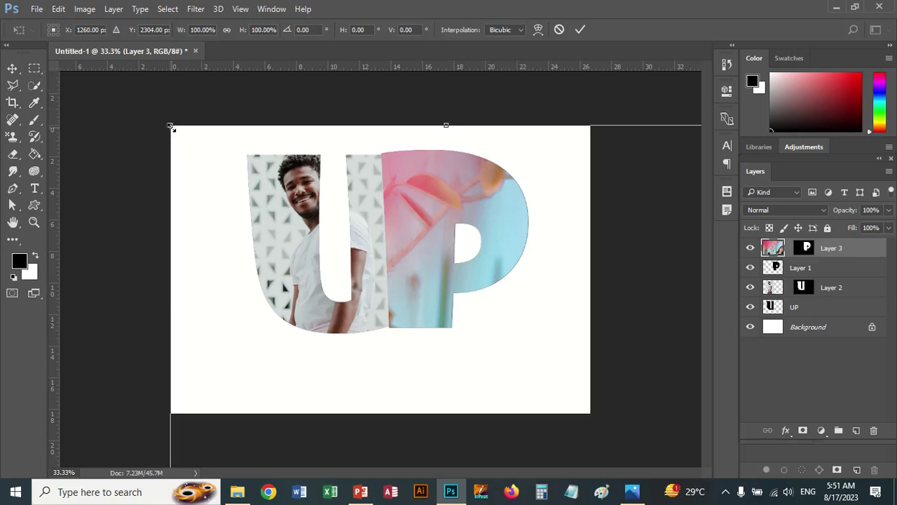
drag(170, 127, 437, 242)
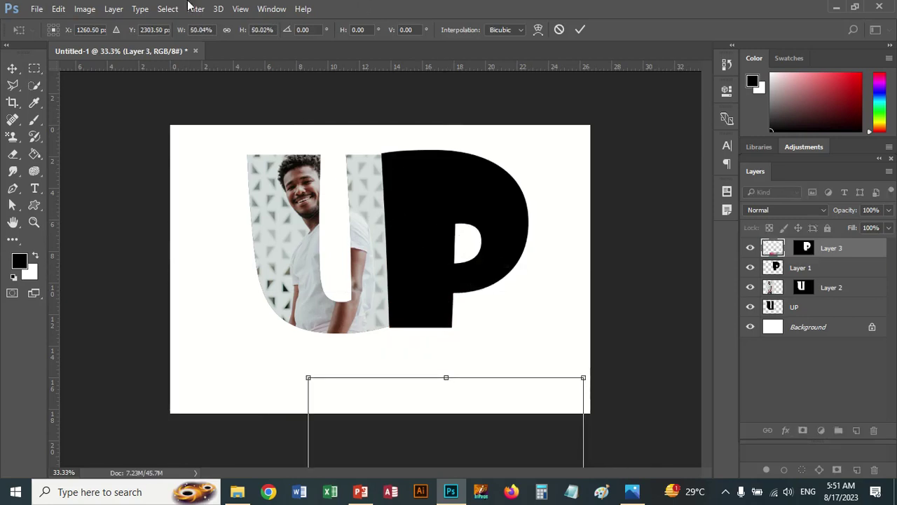
drag(488, 418, 440, 117)
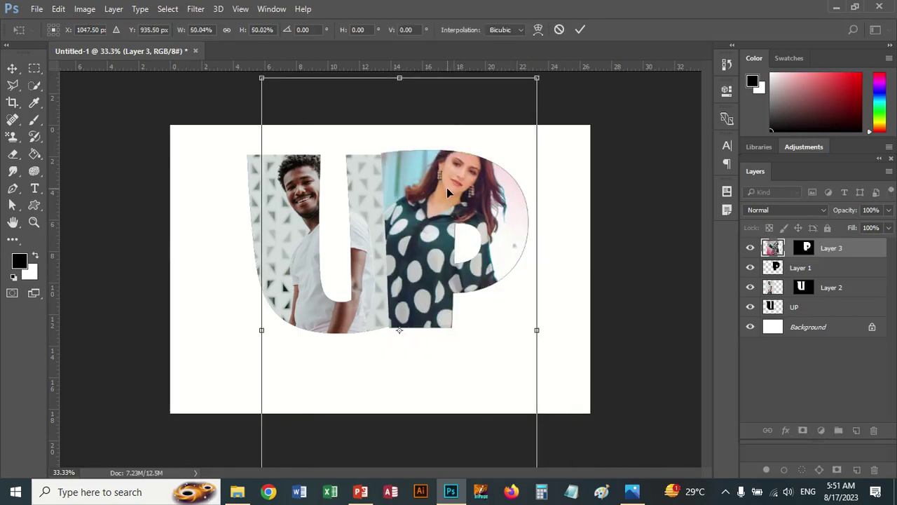
key(Return)
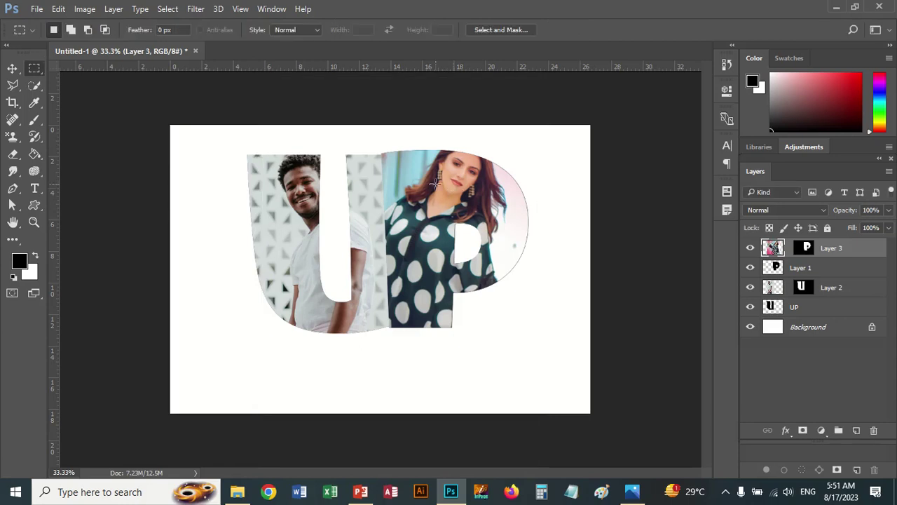
drag(430, 191, 453, 199)
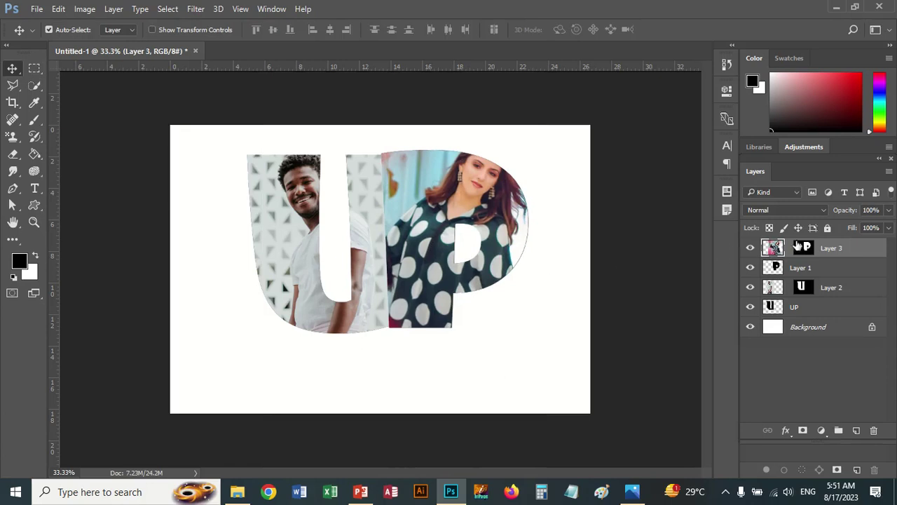
Step: Nudge Layer 3's P mask slightly and duplicate the UP layer as UP copy
click(800, 246)
mouse_move(520, 254)
mouse_down()
mouse_move(536, 256)
mouse_move(516, 253)
mouse_up()
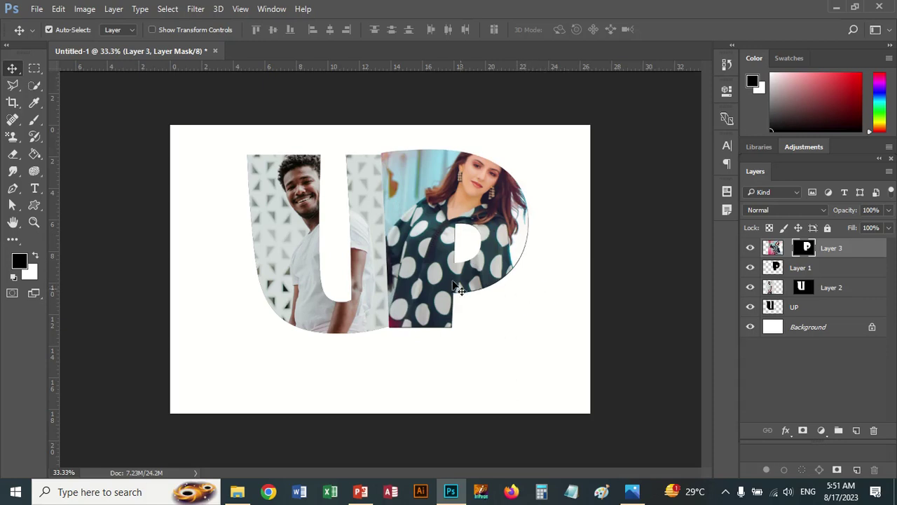
click(796, 311)
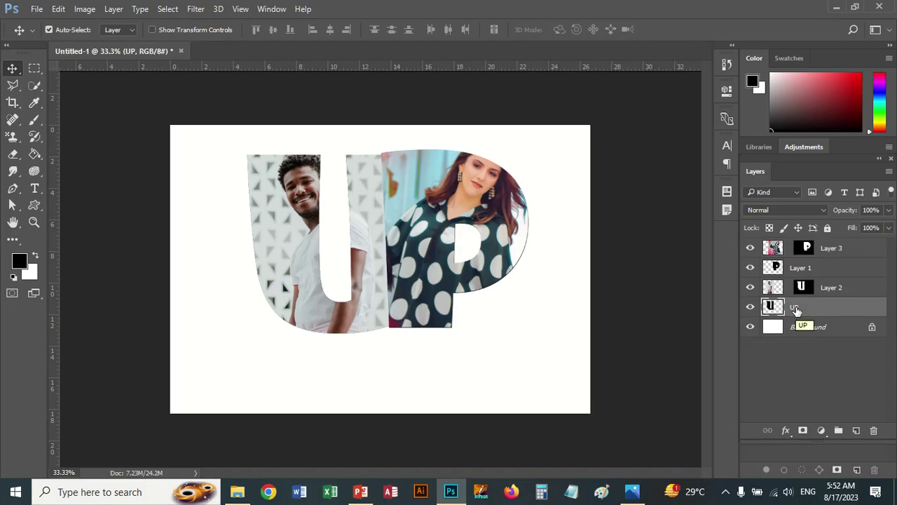
key(ctrl)
key(ctrl+j)
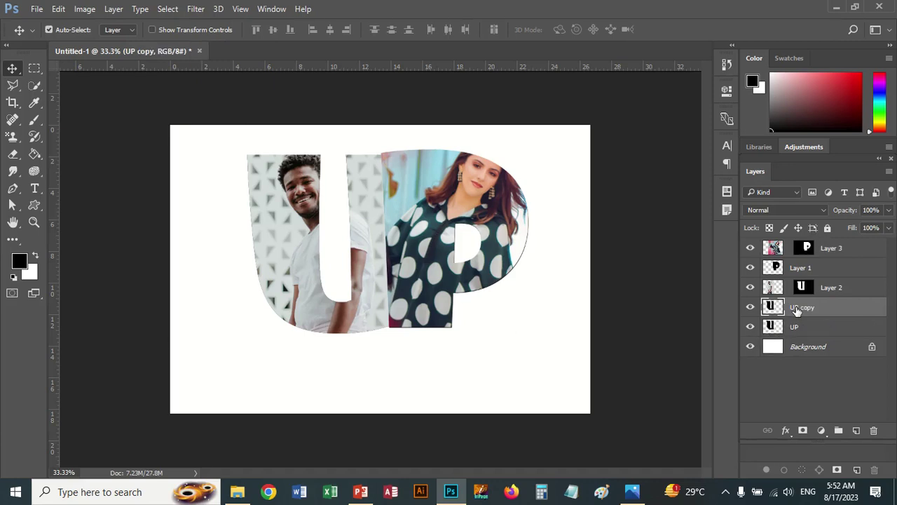
Step: Add an 8 px outside stroke in deep red c51111 around the U
click(58, 9)
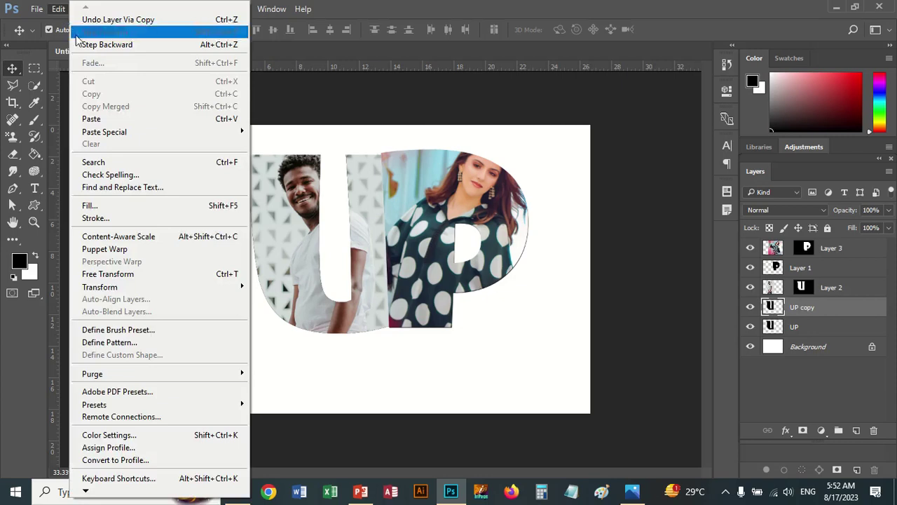
click(95, 218)
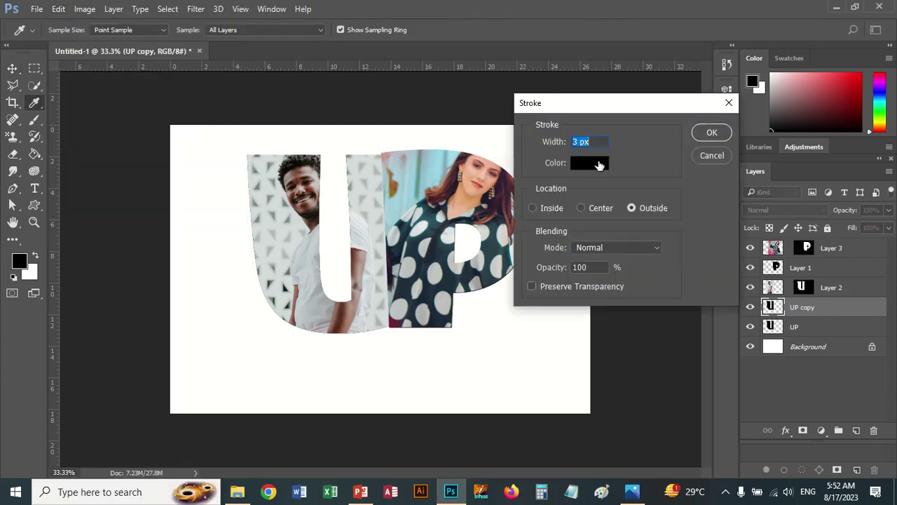
click(599, 165)
click(623, 174)
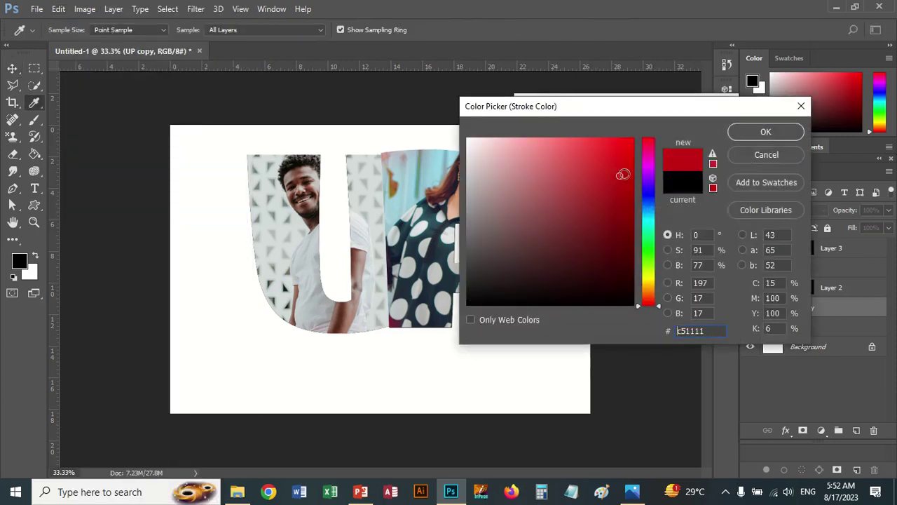
click(763, 133)
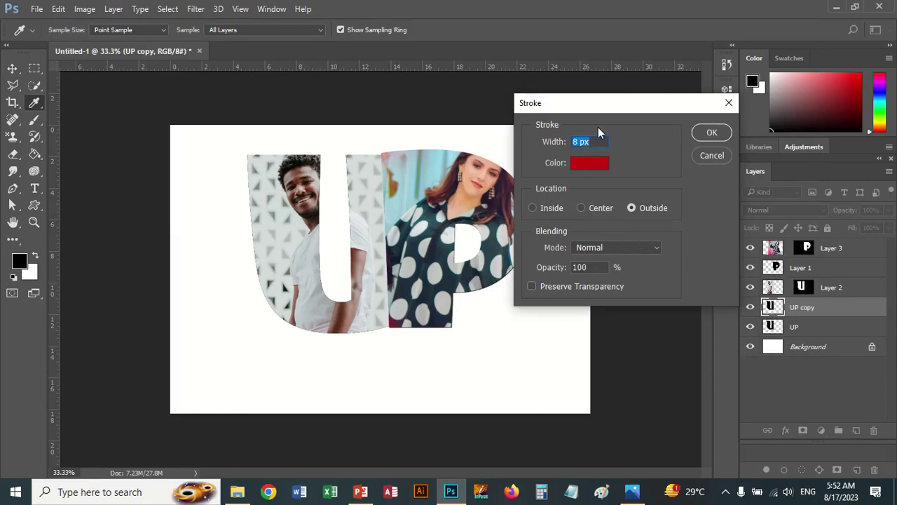
click(719, 134)
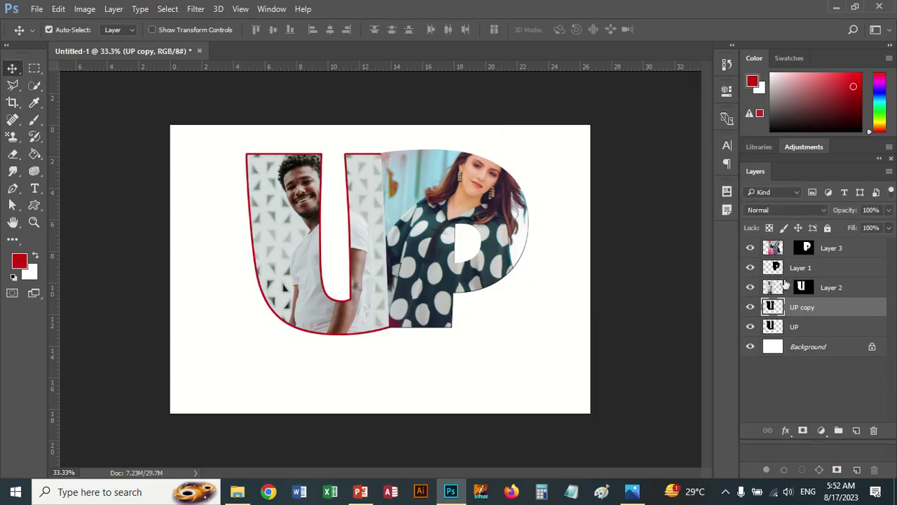
Step: Apply Layer 3's mask and move the photo-filled P further right
click(802, 249)
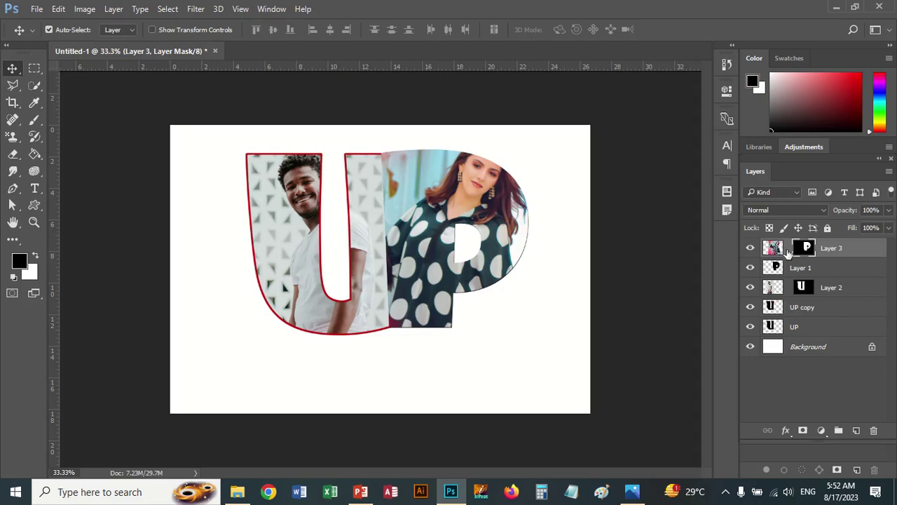
right_click(808, 252)
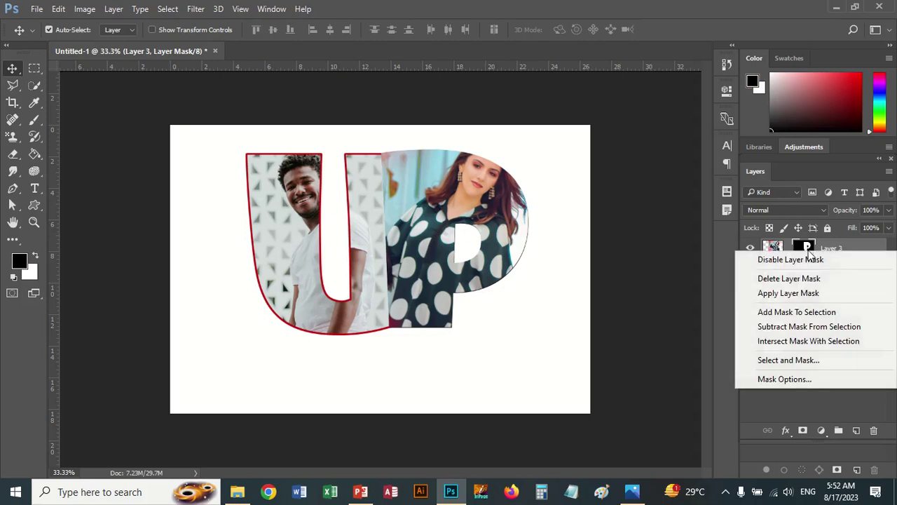
click(819, 293)
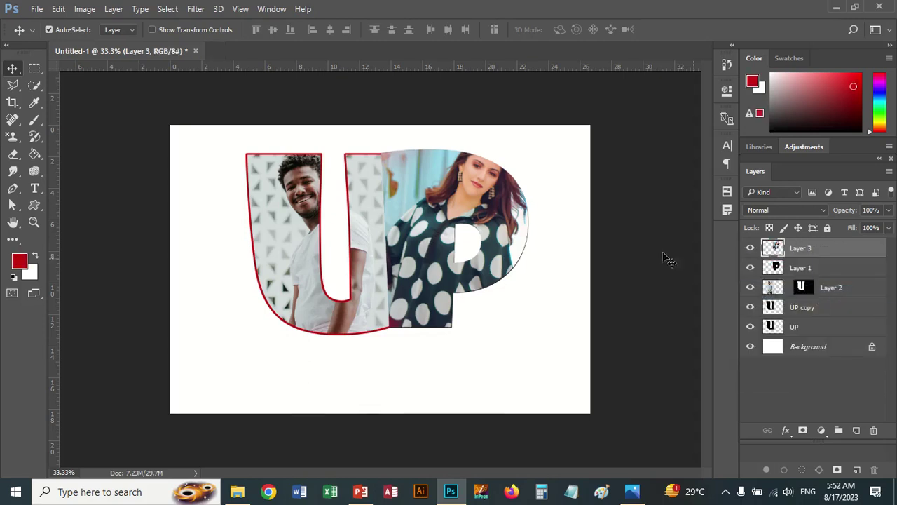
drag(471, 226, 494, 231)
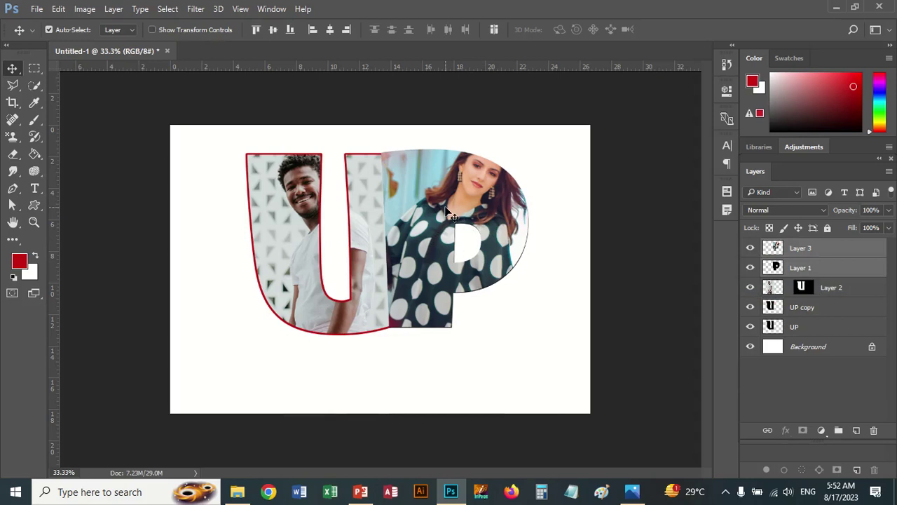
drag(446, 209, 473, 209)
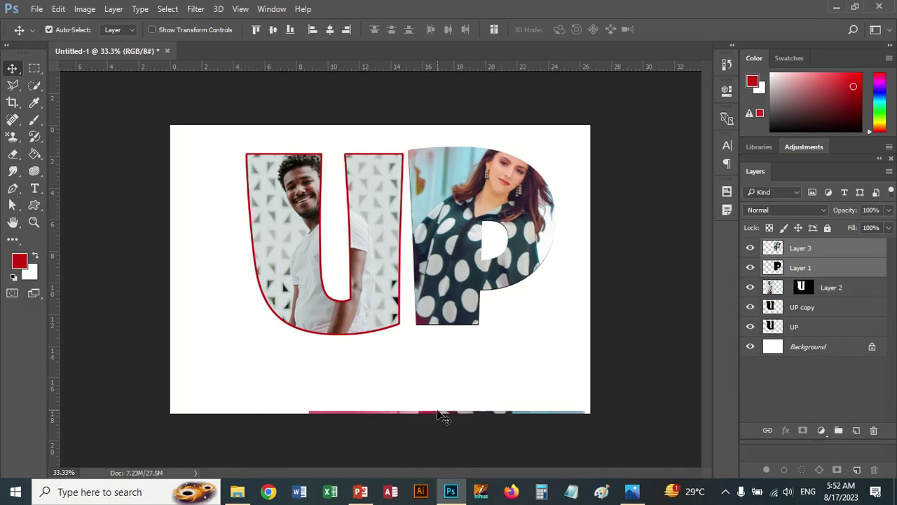
Step: Close the UP design without saving and create a clipboard-size new document
click(167, 49)
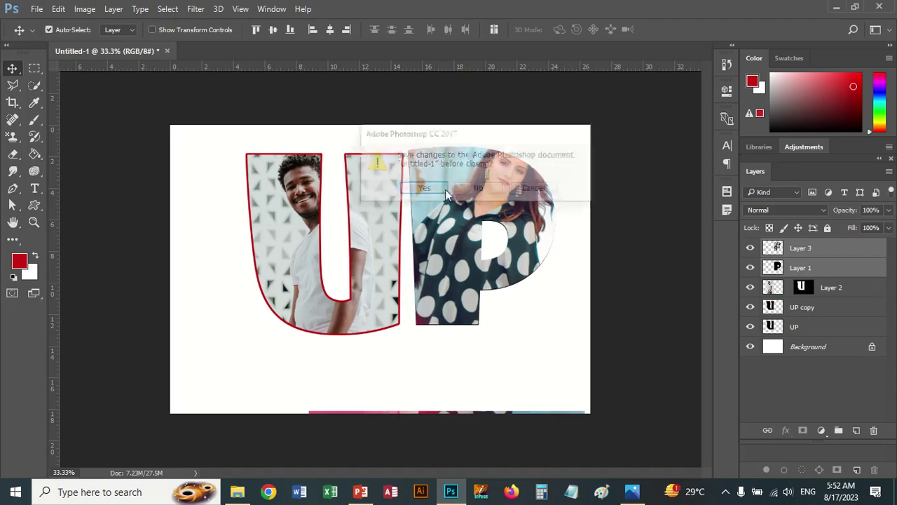
click(483, 190)
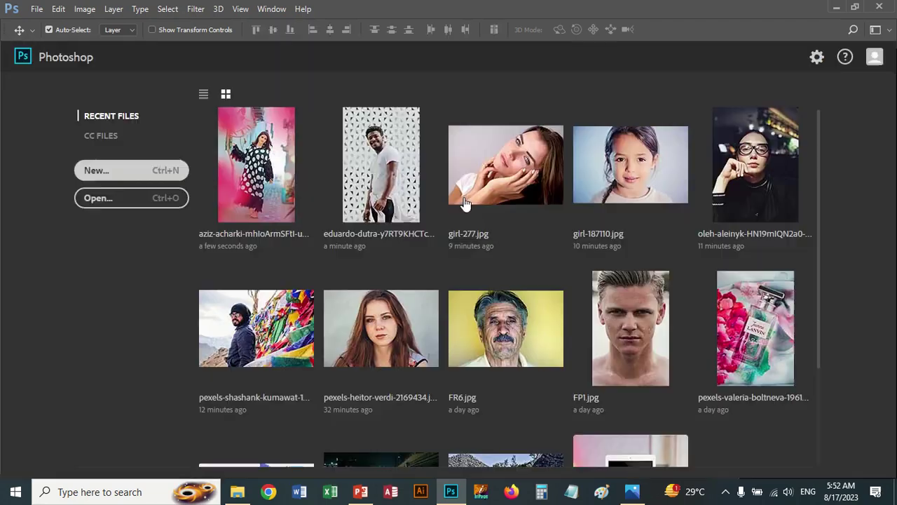
click(133, 174)
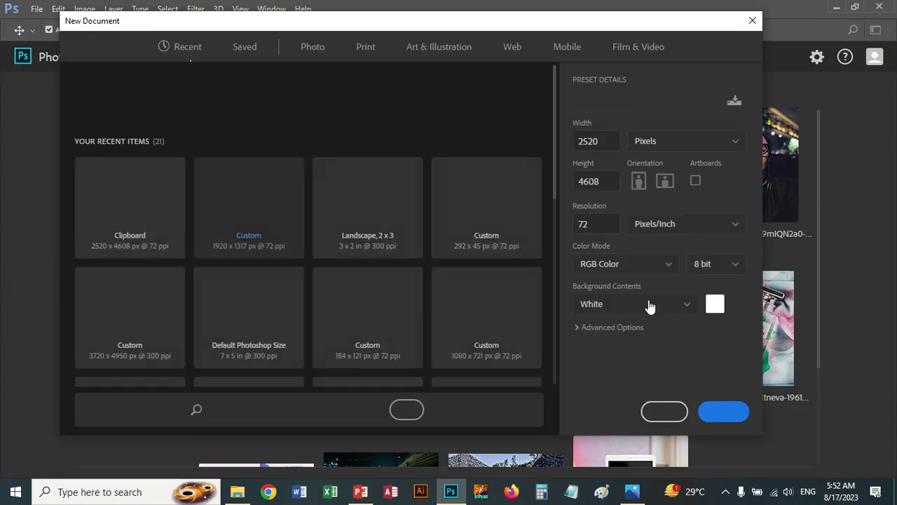
click(729, 415)
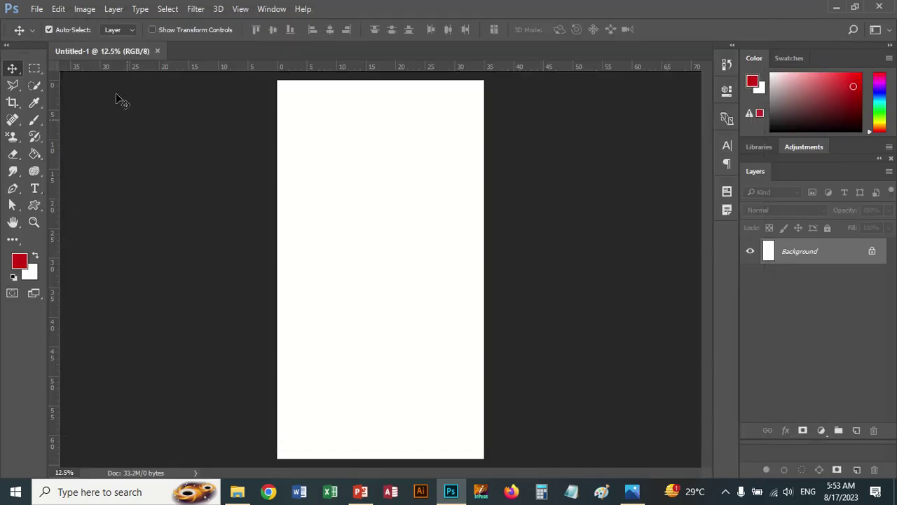
Step: Create a new Landscape 2 x 3 Photo preset document, 3 x 2 inches at 300 ppi
click(36, 8)
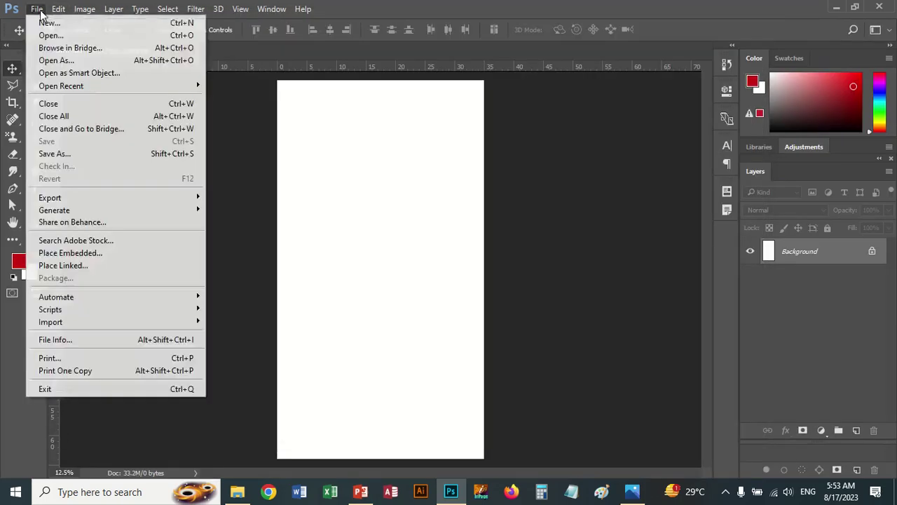
key(Escape)
key(ctrl+n)
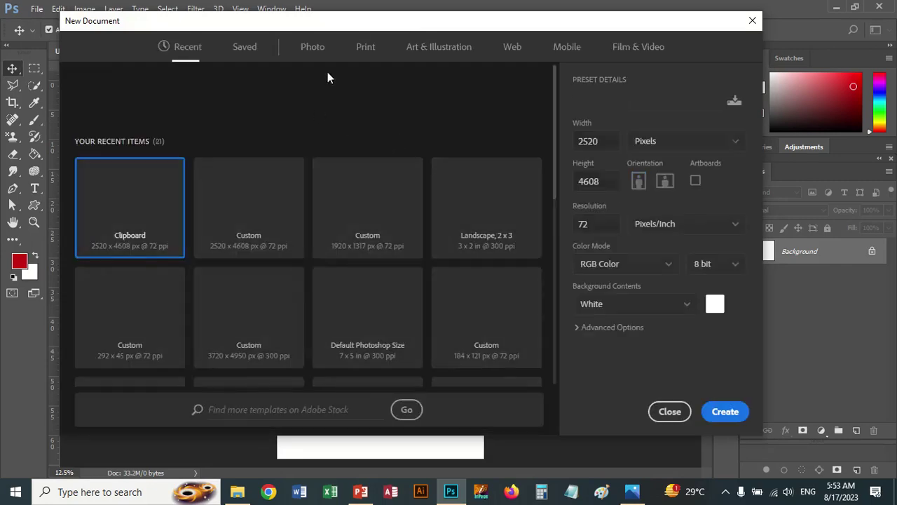
click(312, 46)
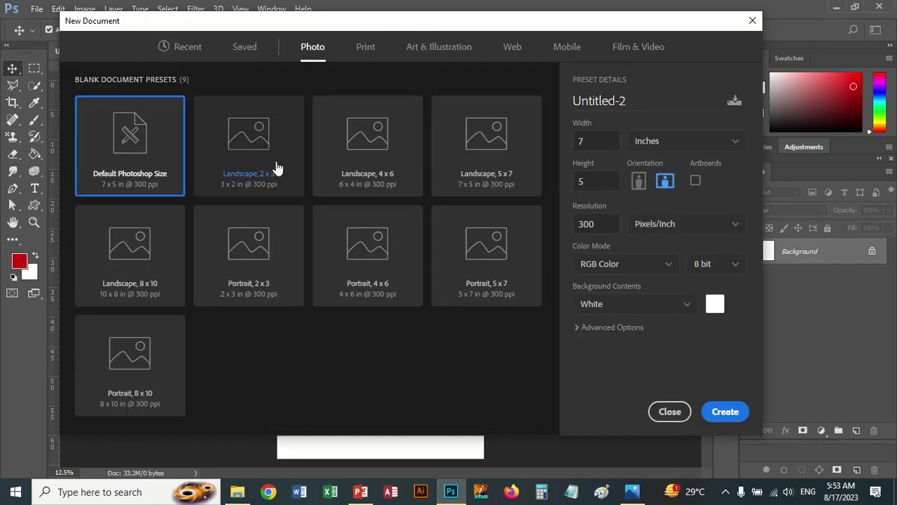
click(277, 168)
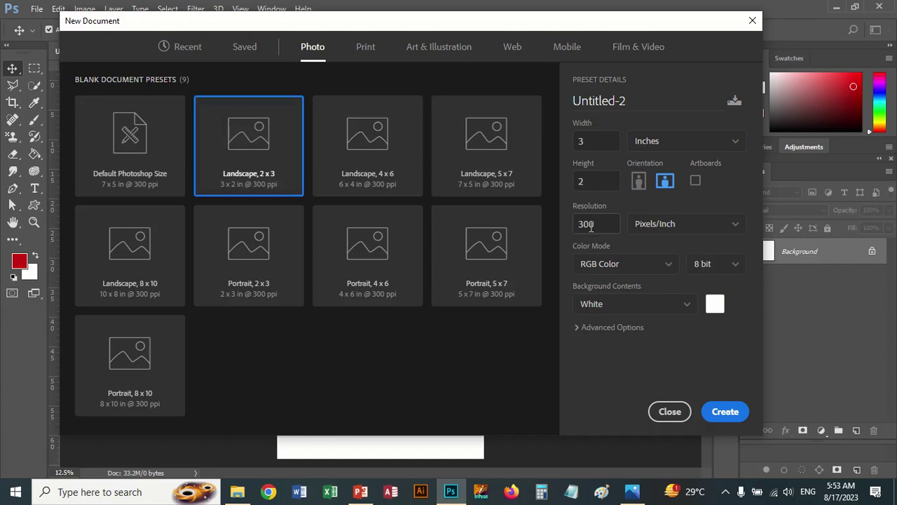
click(725, 412)
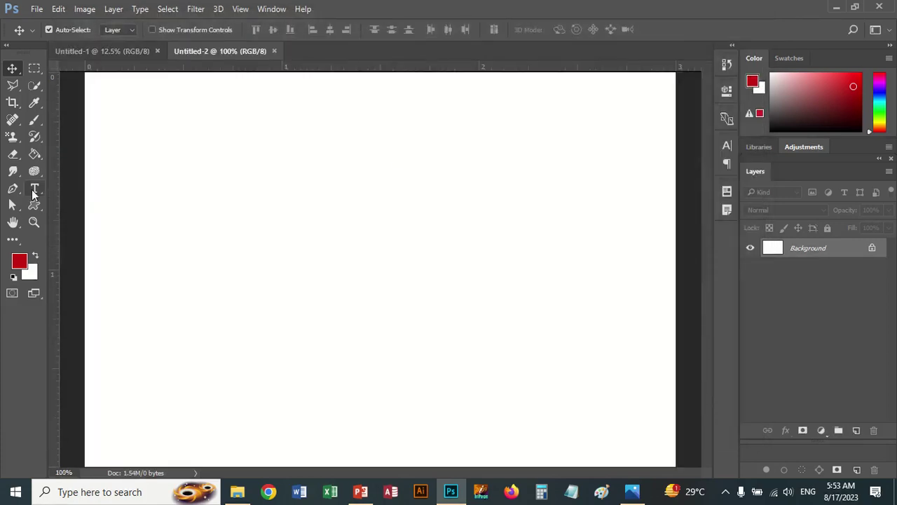
Step: Add the text 'TLCC' and move it to the centre of the page
click(32, 189)
click(211, 200)
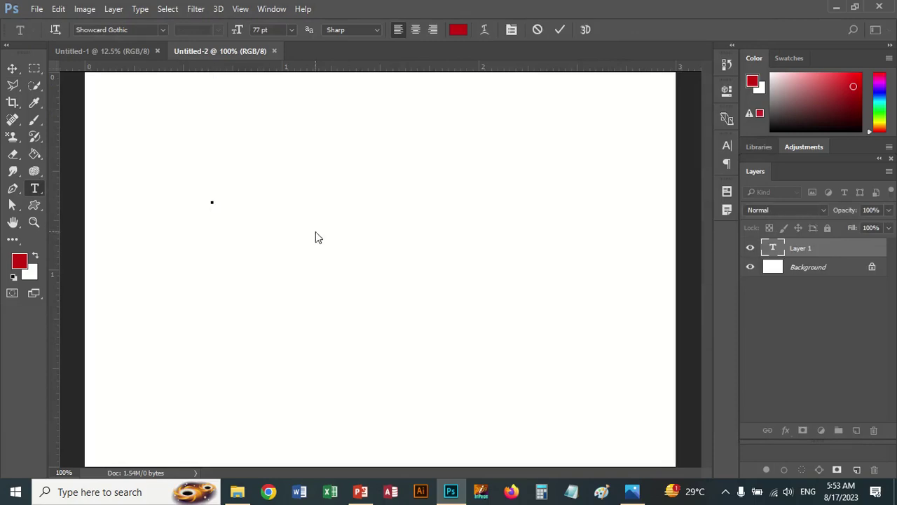
text(TL)
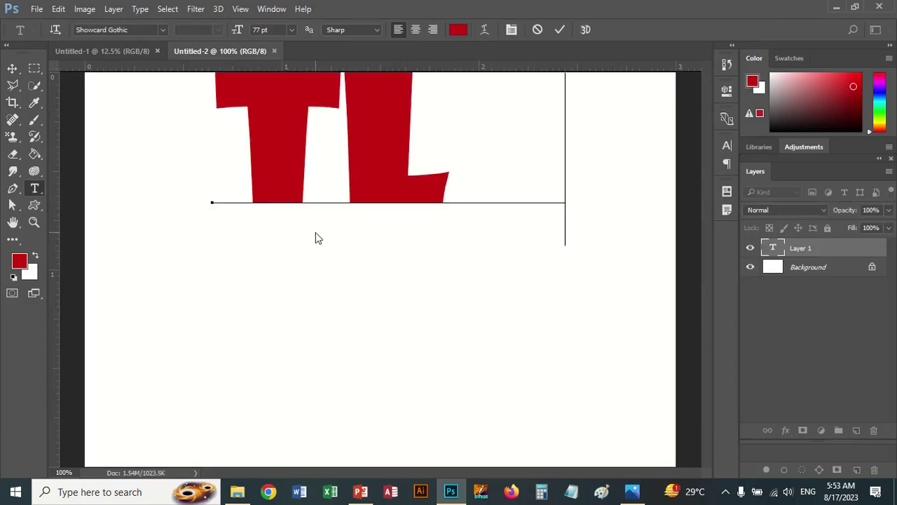
text(CC)
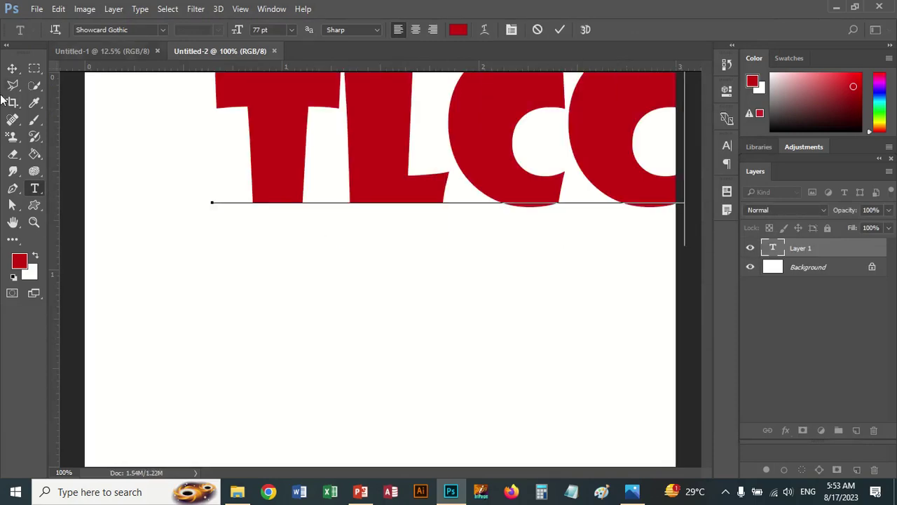
click(12, 68)
drag(359, 138, 305, 242)
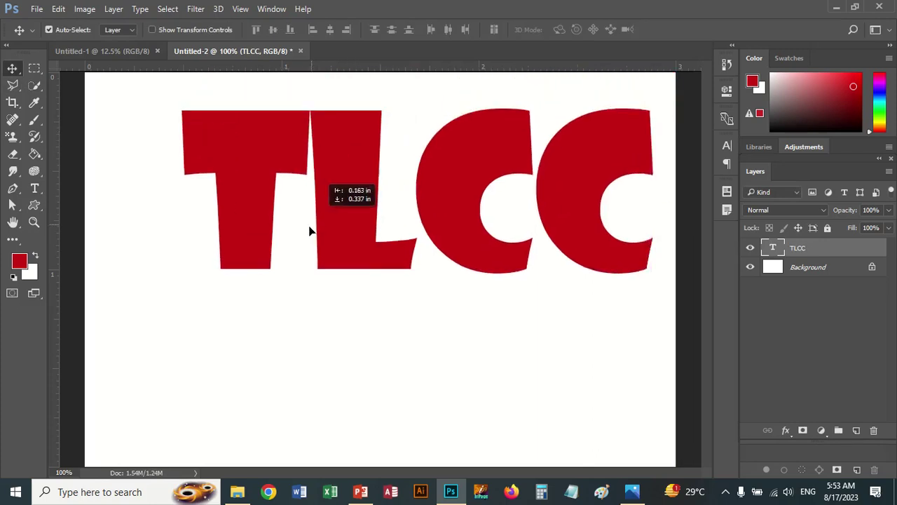
Step: In the Open dialog, browse the Photo Gallery 2023 folders and select Faces
click(36, 9)
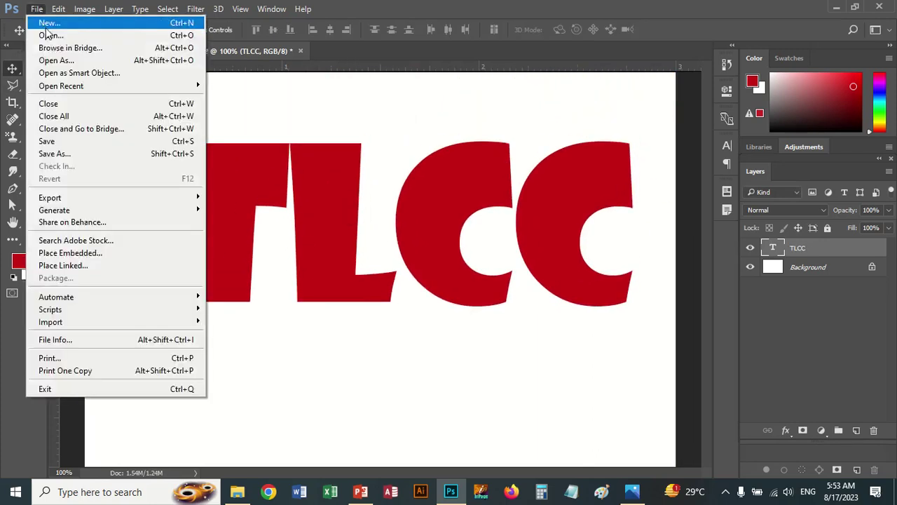
click(50, 33)
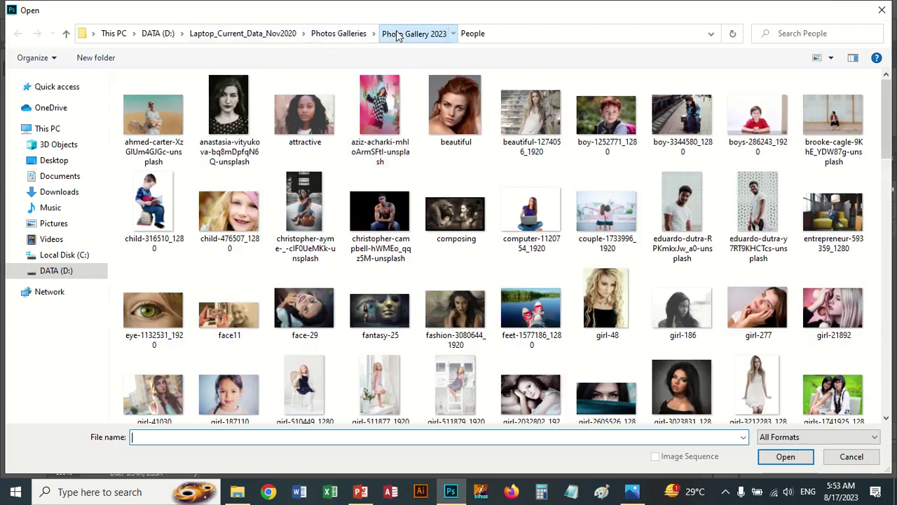
click(397, 33)
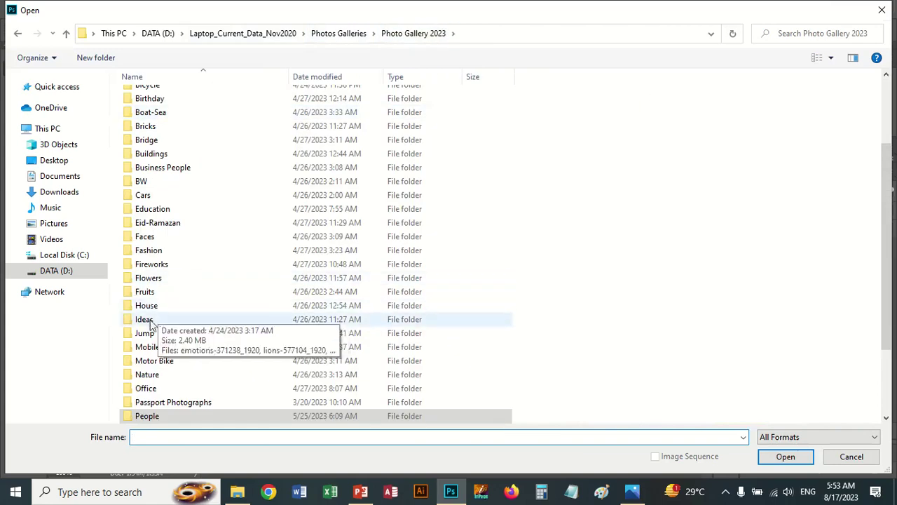
scroll(171, 369, down, 3)
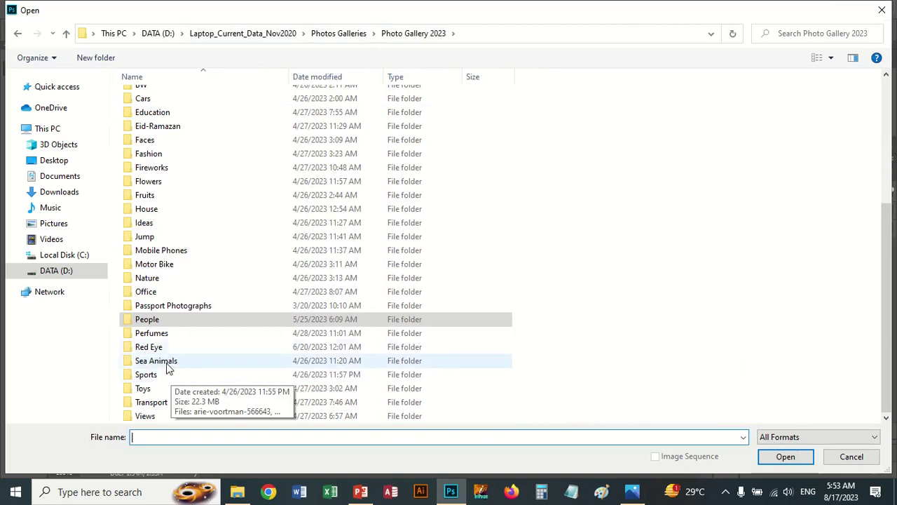
click(167, 324)
scroll(157, 266, up, 5)
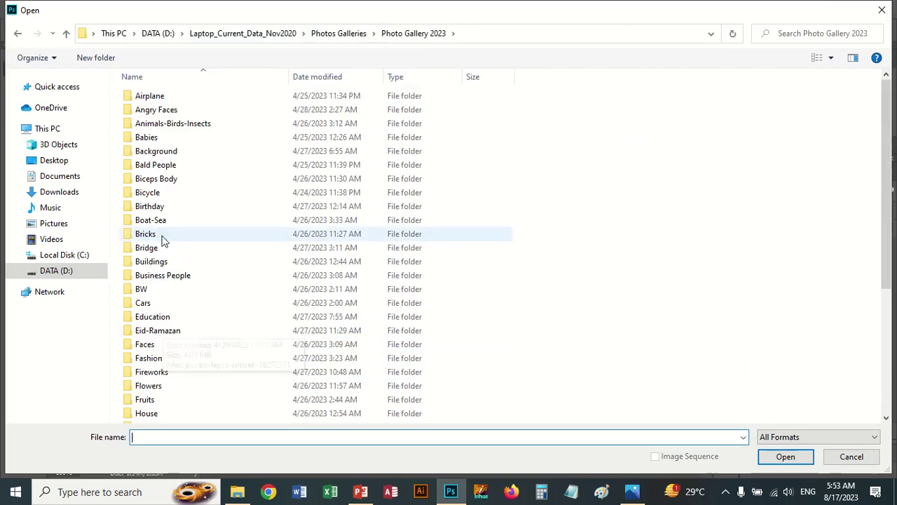
click(166, 263)
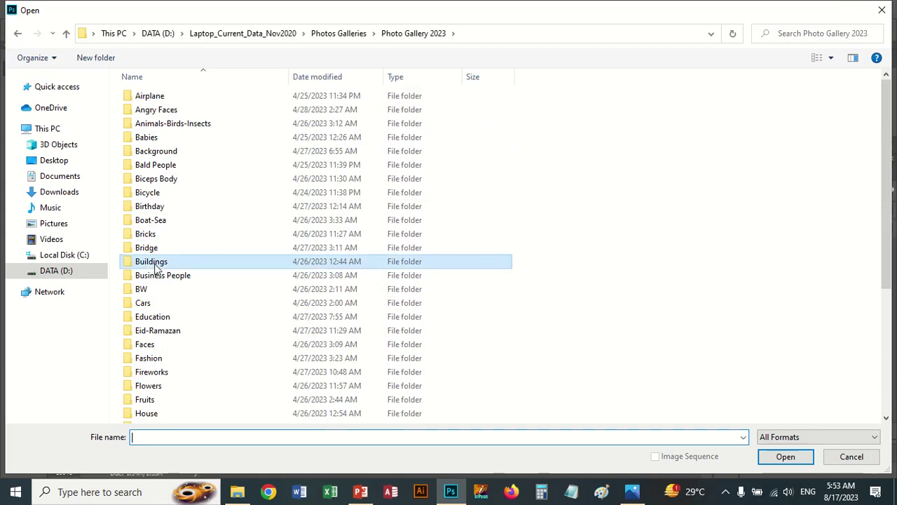
key(f)
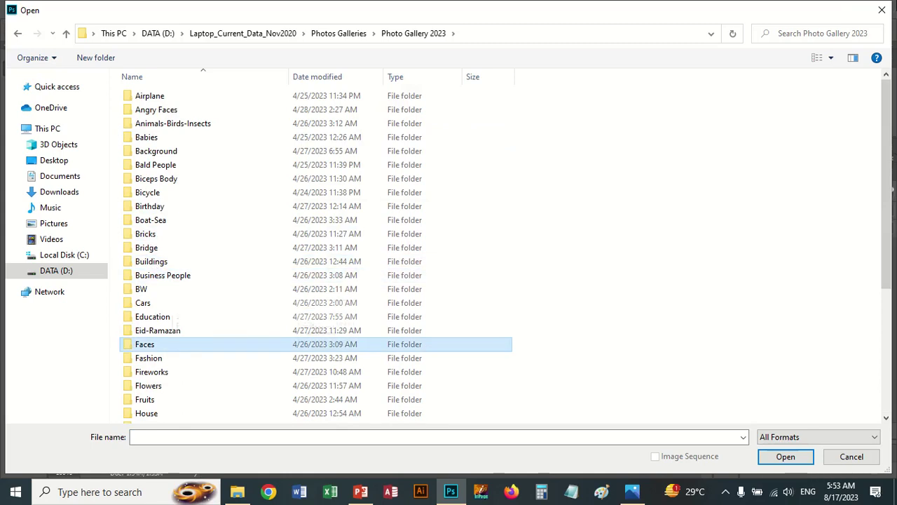
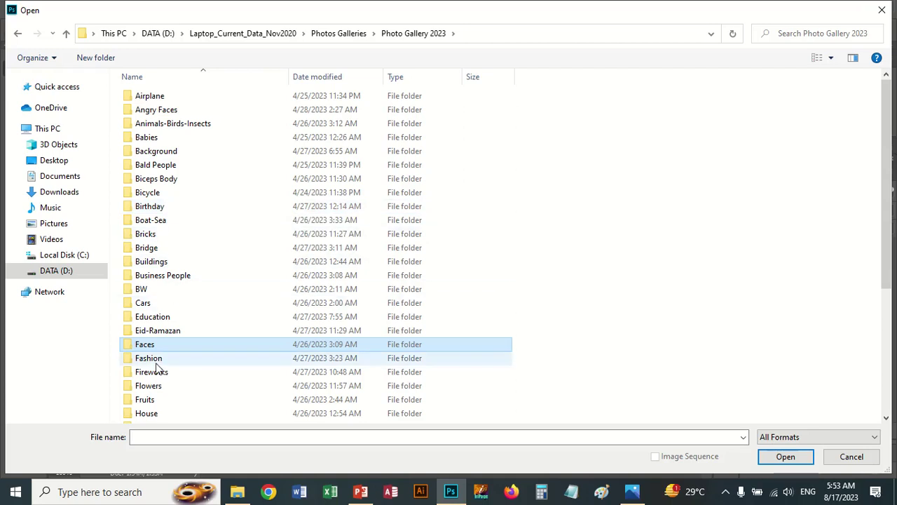
Step: Open the tulip photo pexels-brigitte-tohm from Flowers, select it all, and close empty Untitled-1
double_click(147, 387)
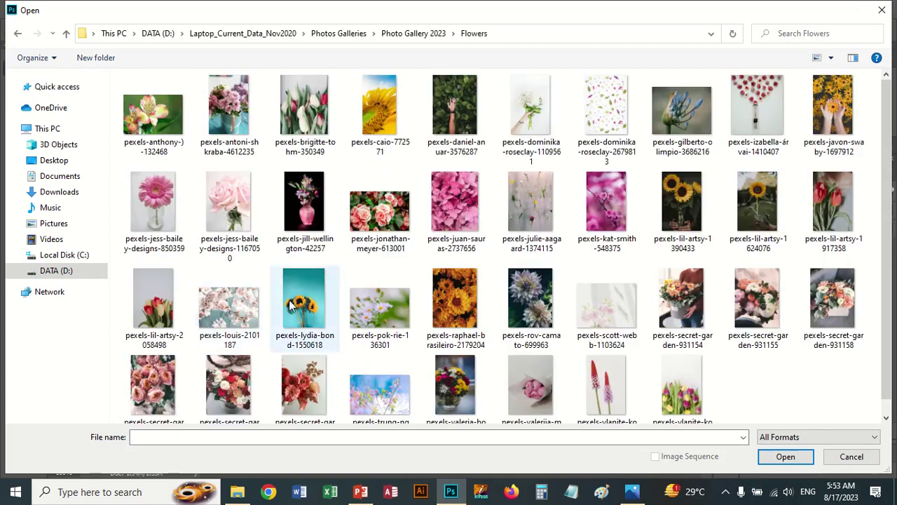
double_click(304, 105)
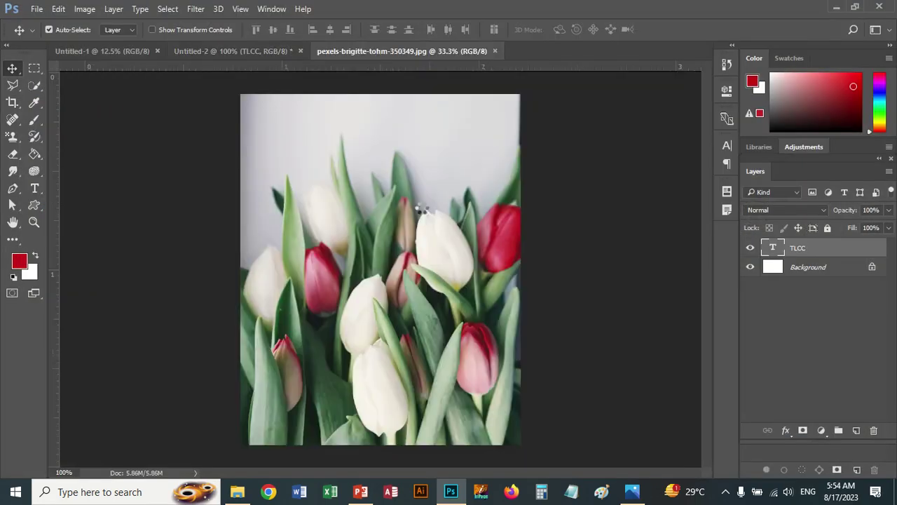
key(ctrl+a)
drag(427, 217, 245, 56)
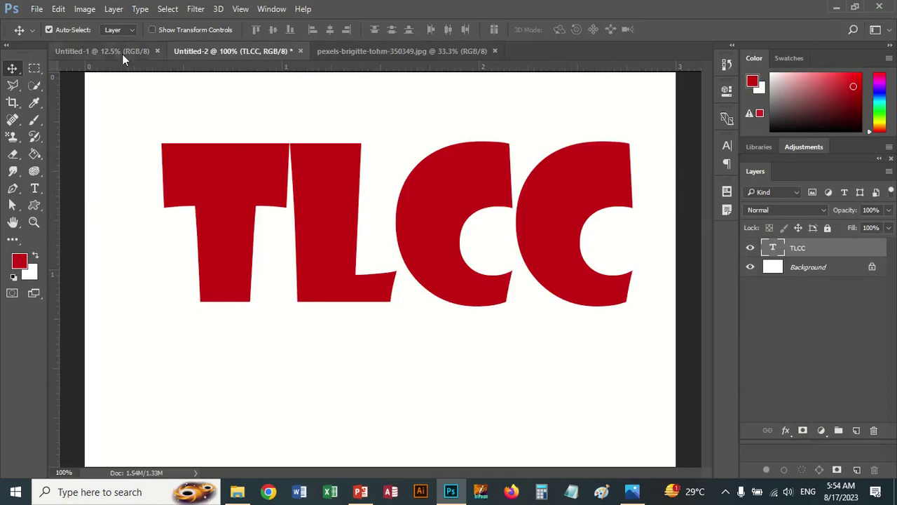
click(132, 50)
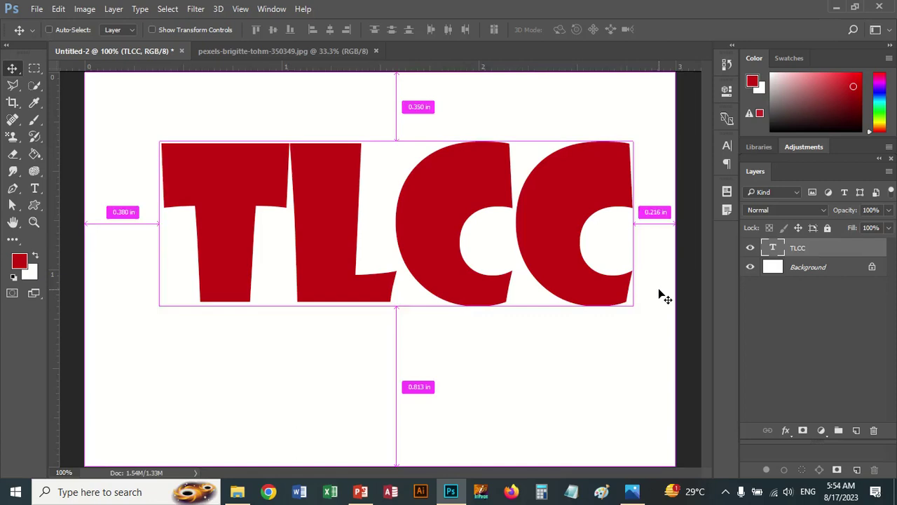
Step: Paste the tulip photo, scale it to about 33% and position it over T and L
key(ctrl+v)
key(ctrl+t)
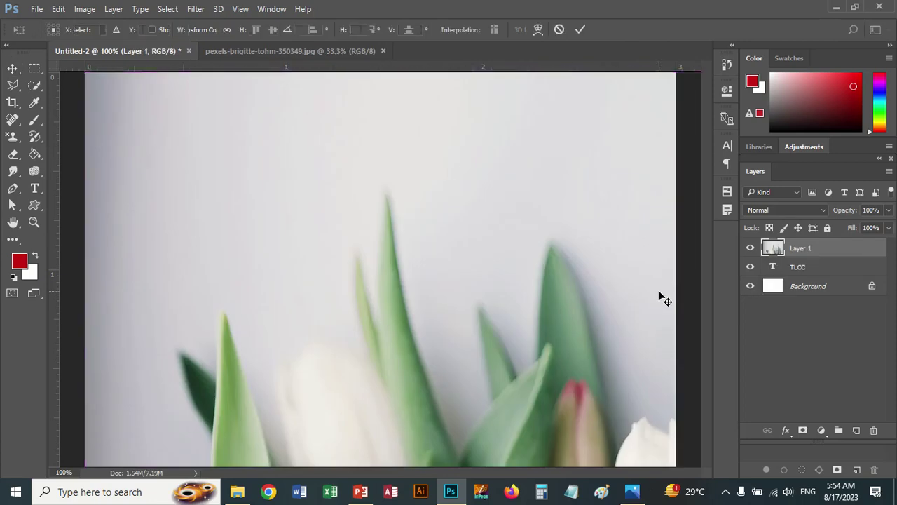
mouse_move(83, 73)
mouse_down()
mouse_move(217, 234)
mouse_move(386, 380)
mouse_move(354, 407)
mouse_up()
mouse_move(464, 434)
mouse_down()
mouse_move(284, 212)
mouse_move(242, 68)
mouse_up()
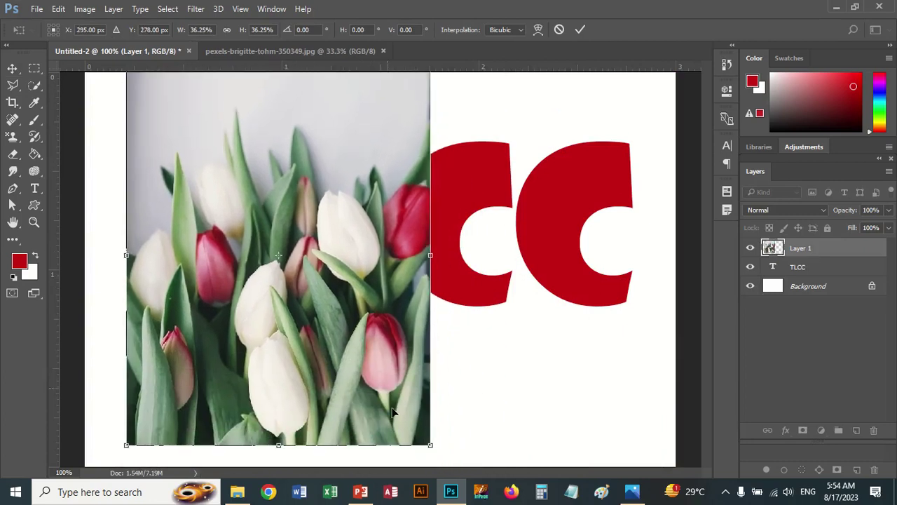
drag(428, 444, 397, 409)
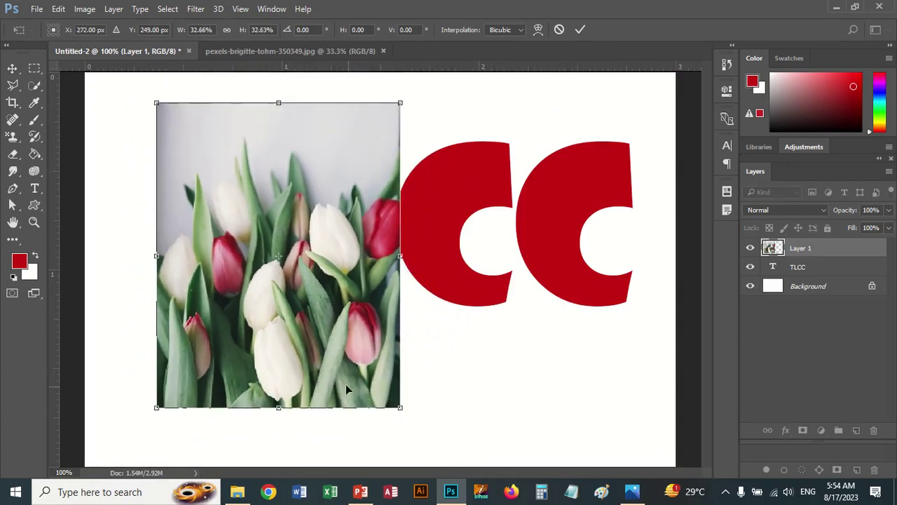
drag(346, 384, 329, 359)
key(Return)
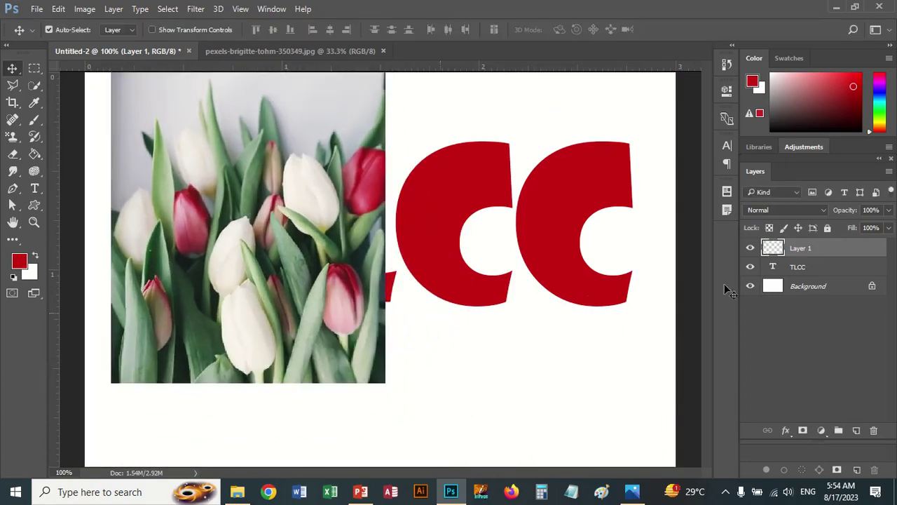
Step: Clip the tulip layer into the TLCC text and nudge it into place
right_click(798, 248)
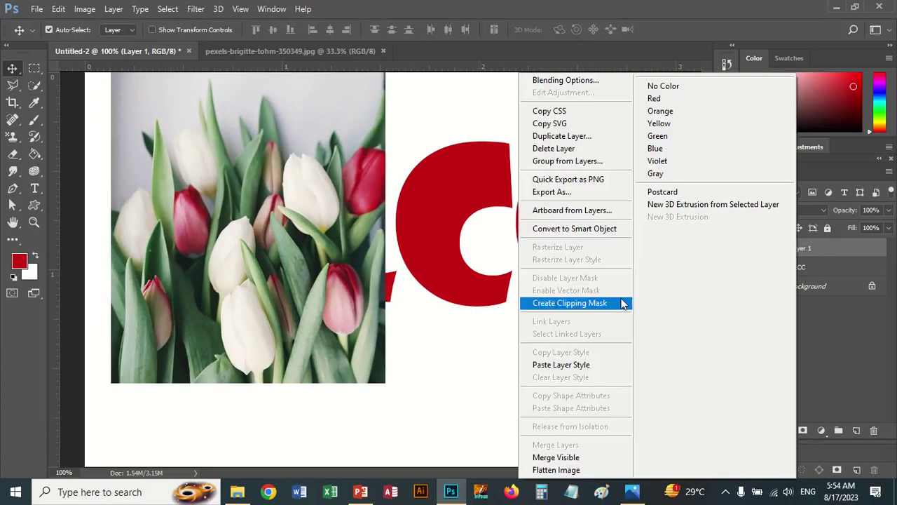
click(621, 356)
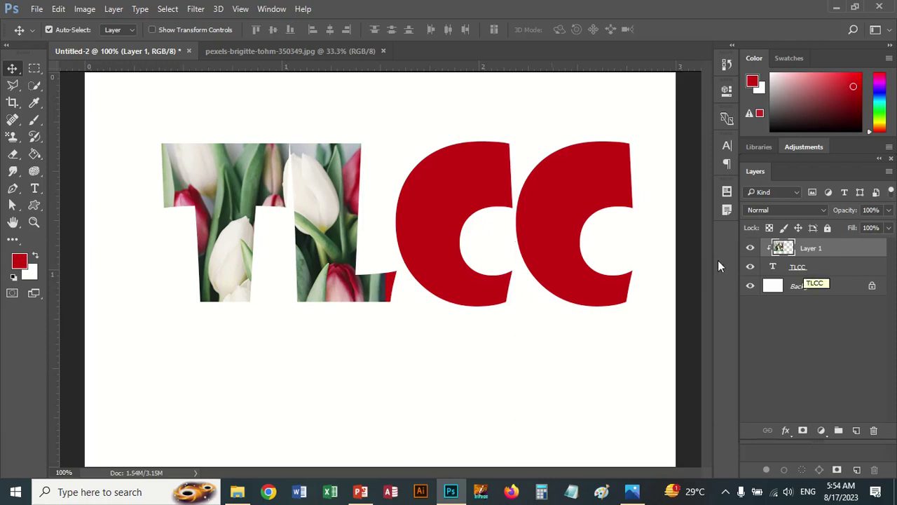
mouse_move(321, 250)
mouse_down()
mouse_move(279, 250)
mouse_move(326, 259)
mouse_up()
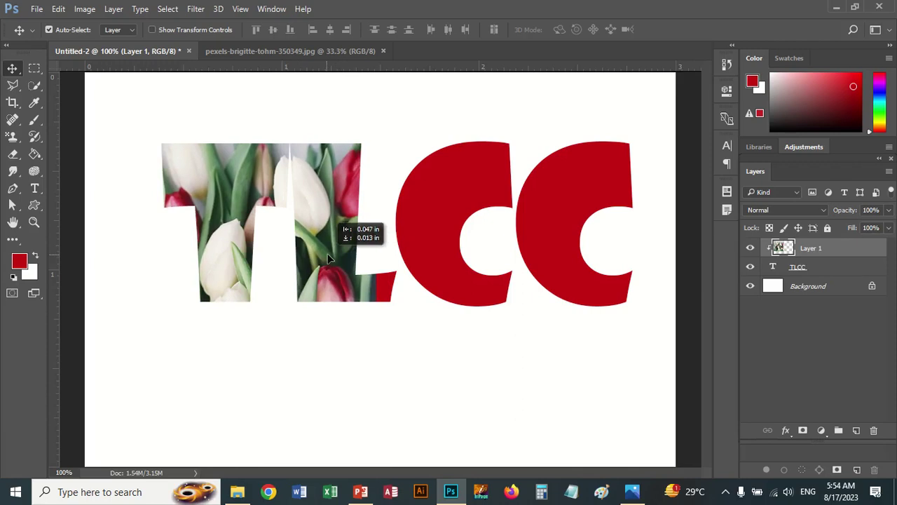
drag(326, 259, 329, 256)
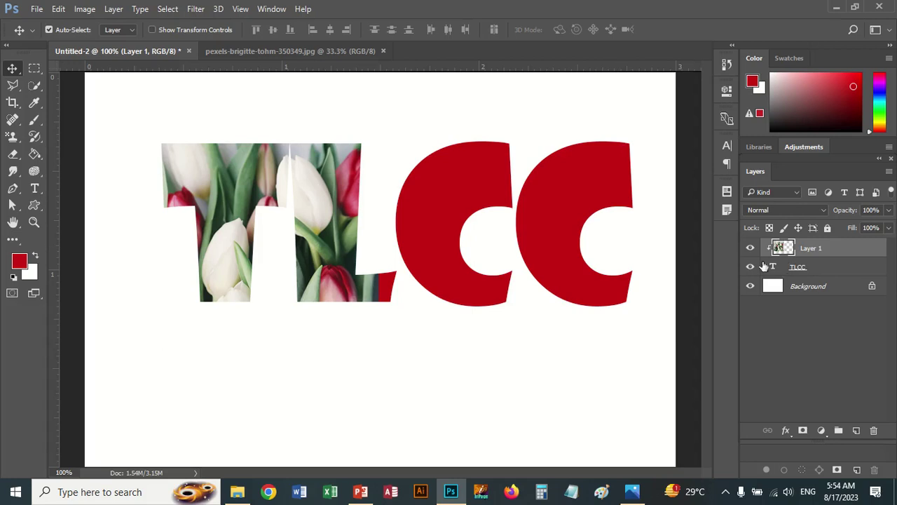
Step: Choose the Magic Wand tool and try colour selections on the tulip photo
click(34, 86)
click(99, 99)
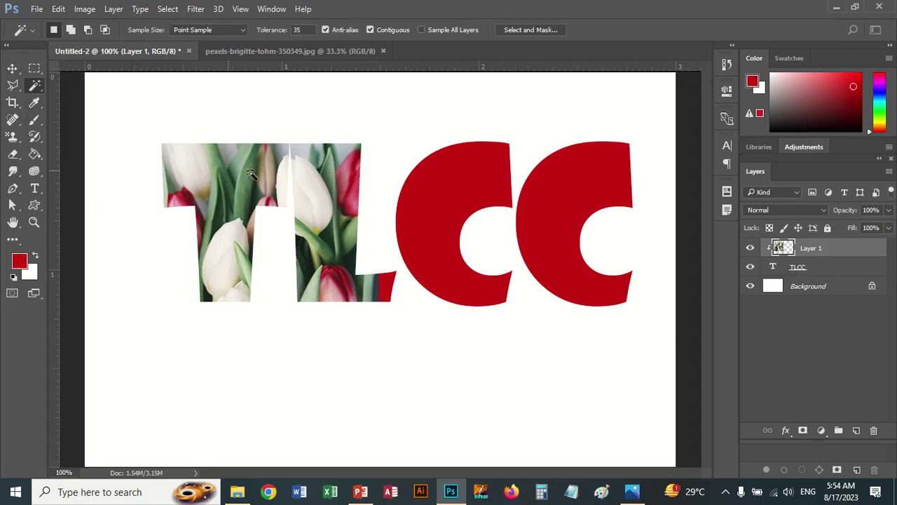
click(322, 193)
click(346, 242)
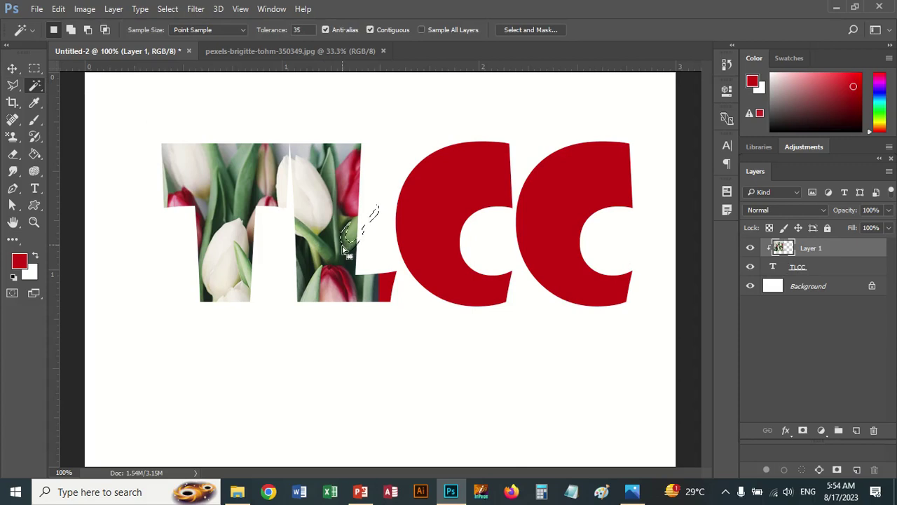
right_click(819, 269)
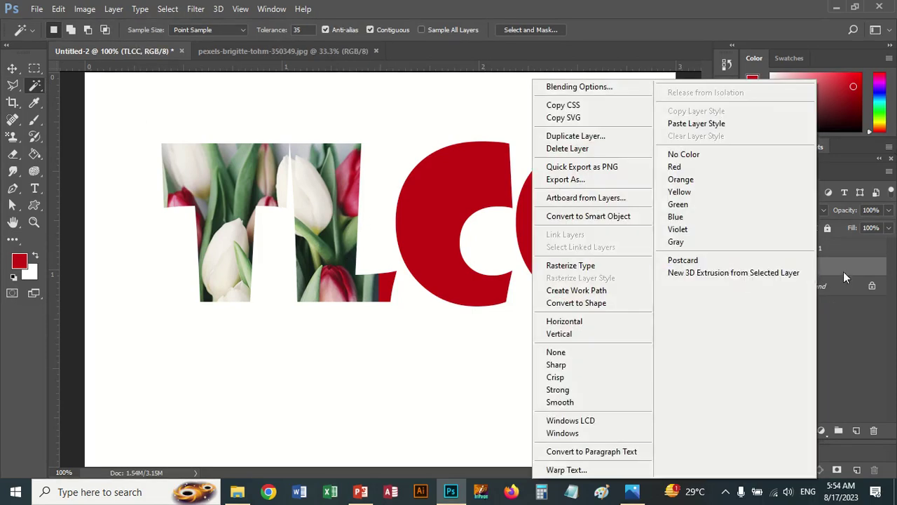
click(845, 270)
Step: Duplicate the TLCC layer, rasterize the copy, and load its letter outline as a selection
key(ctrl+j)
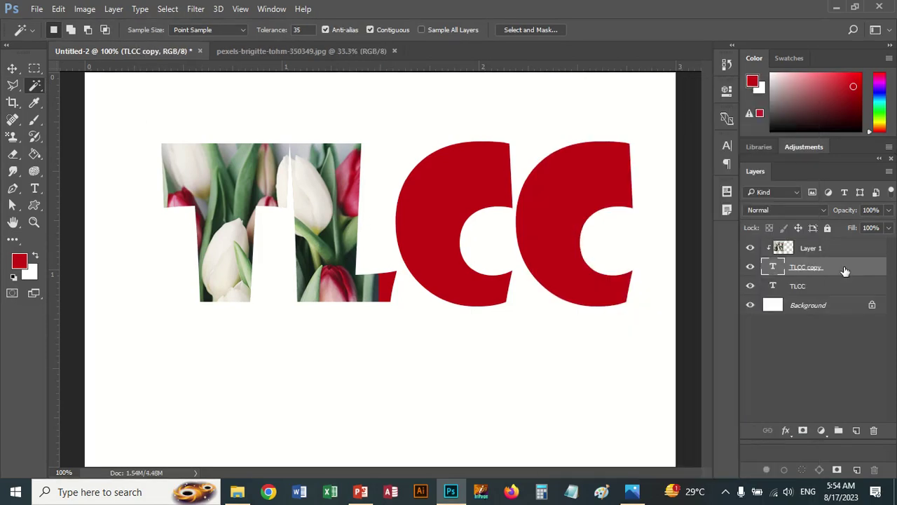
right_click(845, 271)
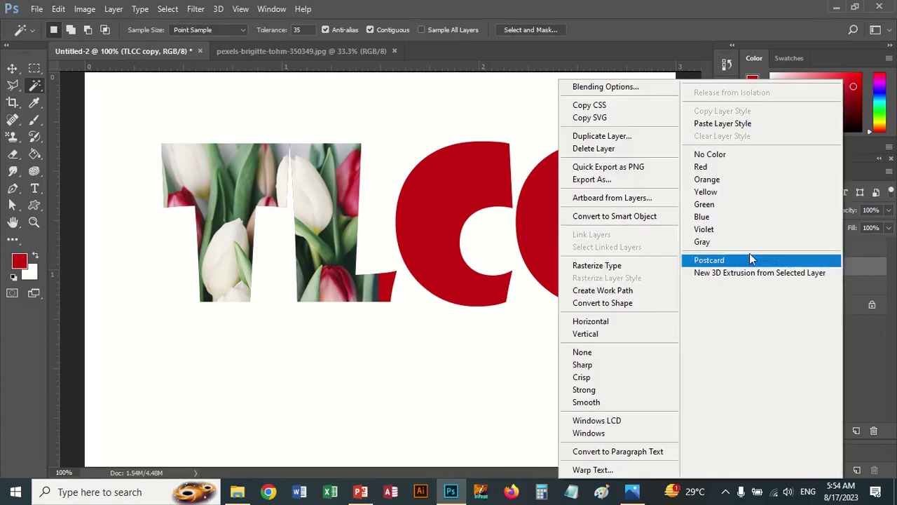
click(615, 263)
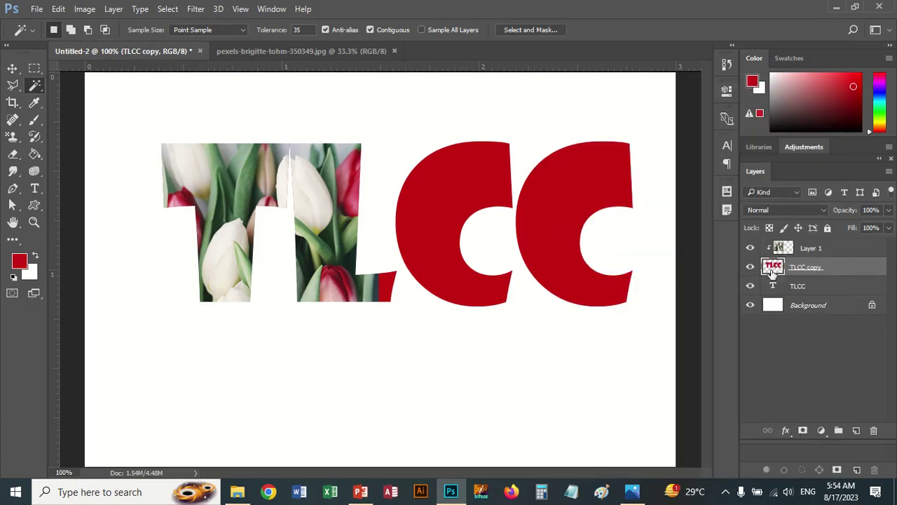
click(344, 219)
ctrl+click(774, 270)
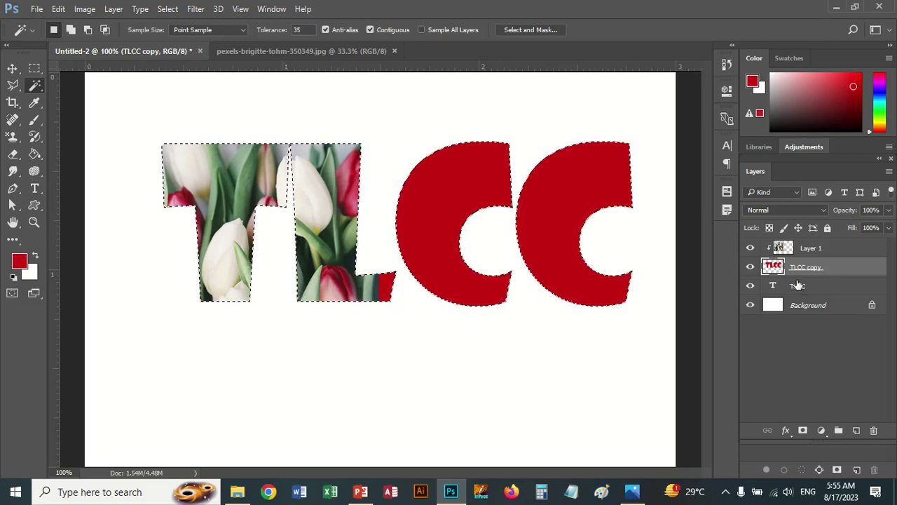
Step: Check the letters with the tulip layer hidden, then select T and L at tolerance 5
click(751, 250)
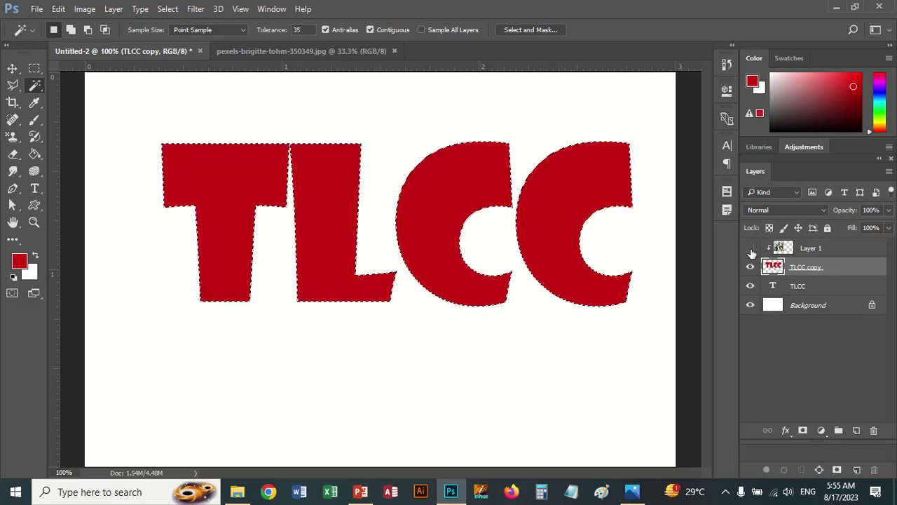
click(751, 250)
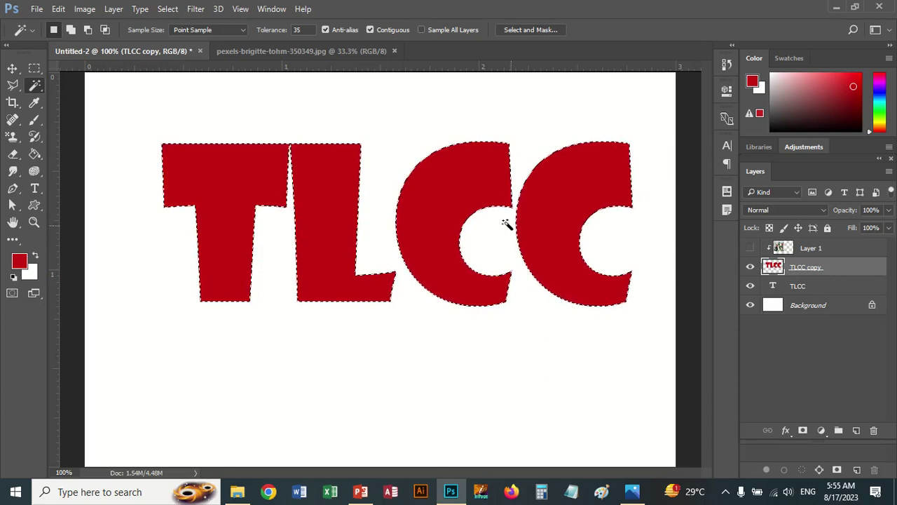
click(751, 248)
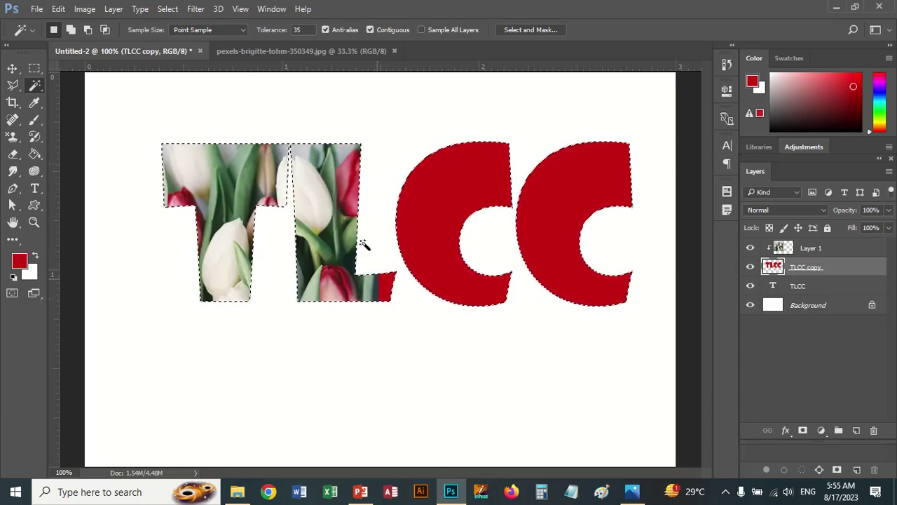
click(300, 30)
text(5)
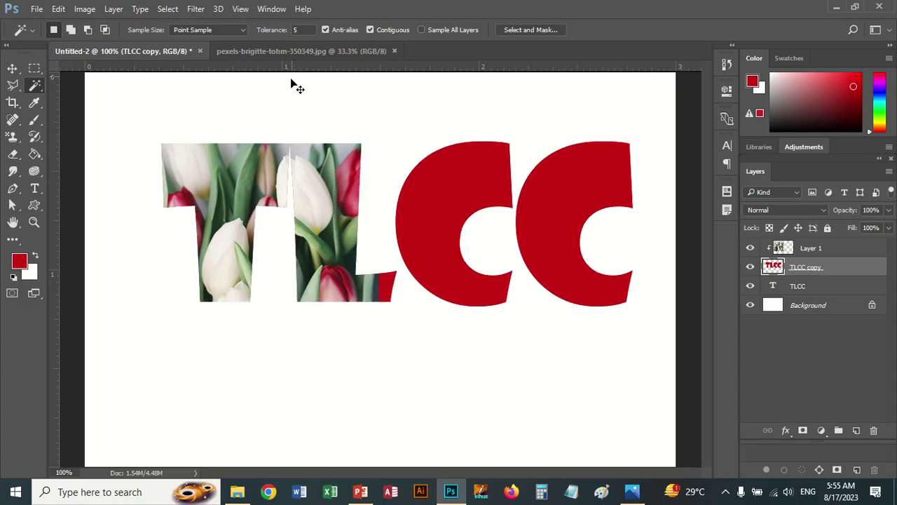
click(329, 185)
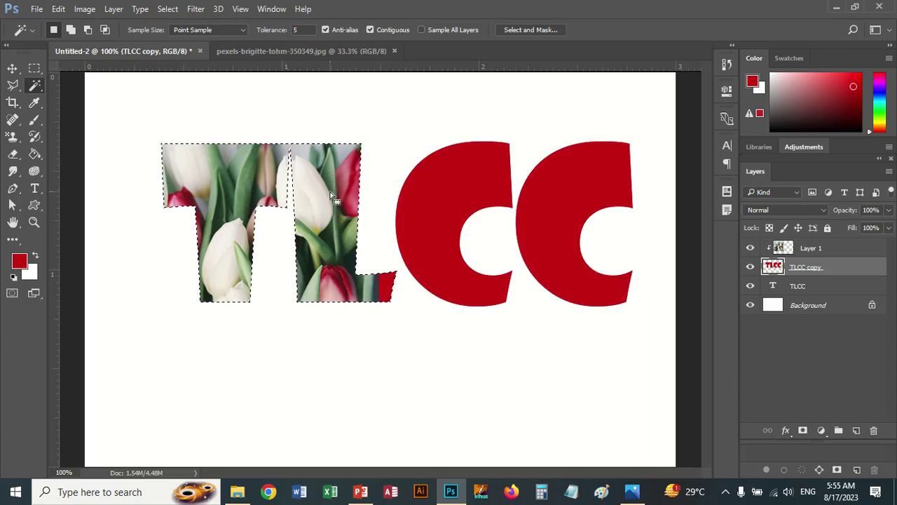
Step: Lower the Magic Wand tolerance to 3 and select only the first C
click(291, 30)
text(3)
click(423, 199)
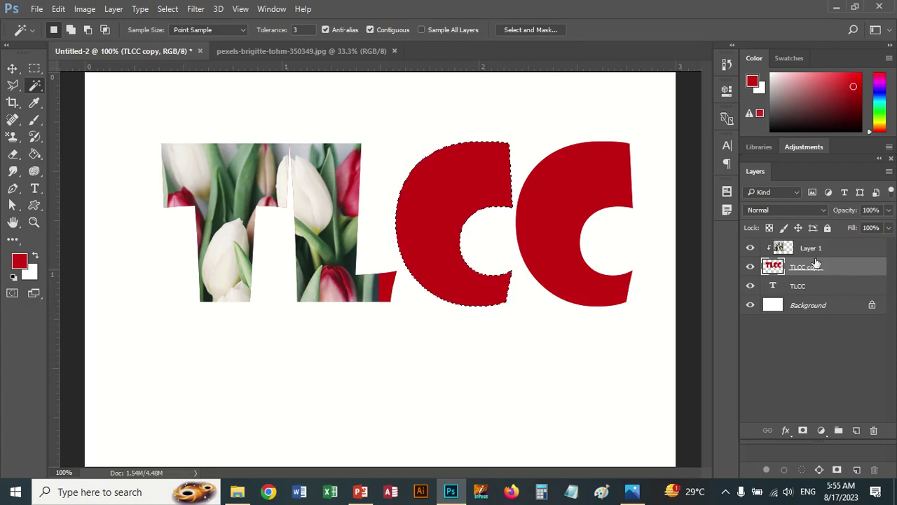
Step: Open the pink blossom photo and marquee-select its central blossoms
click(36, 10)
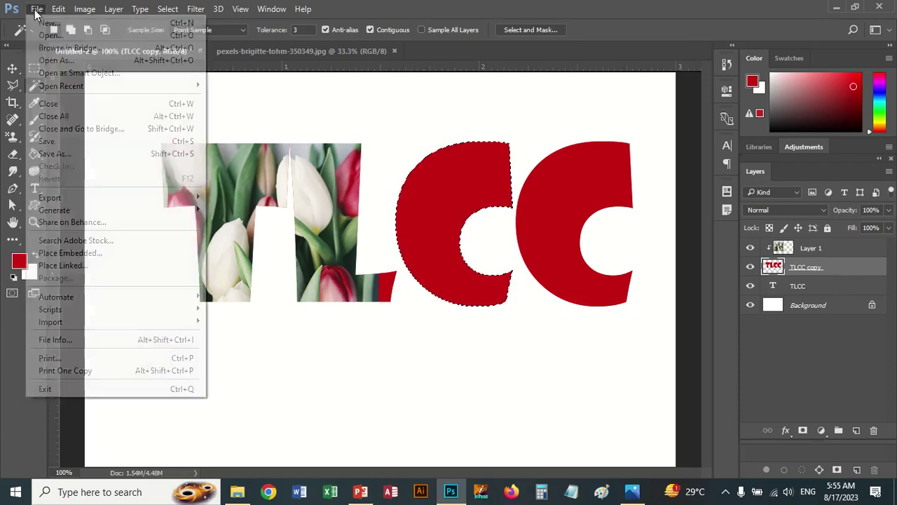
click(49, 35)
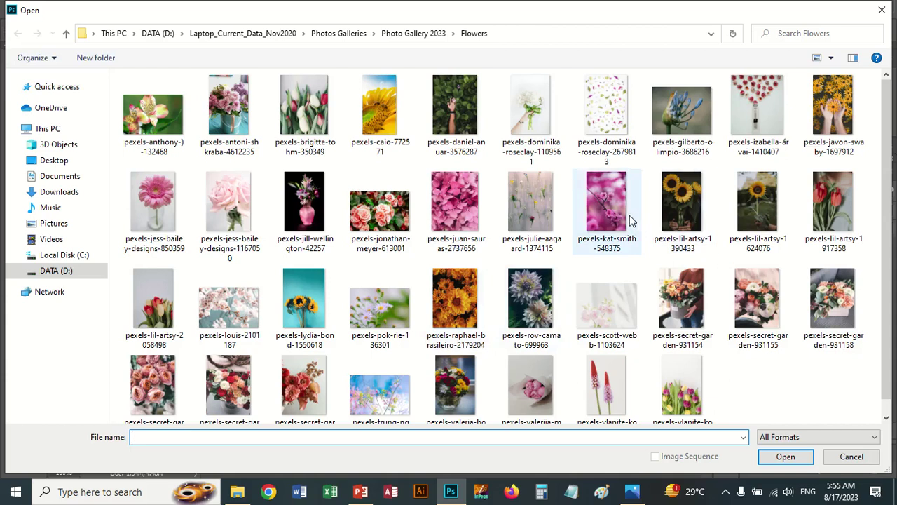
double_click(609, 219)
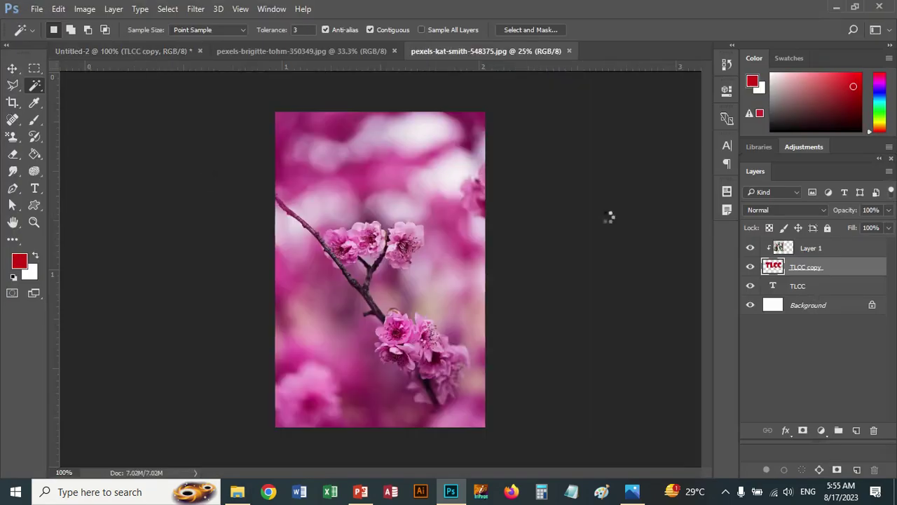
click(33, 68)
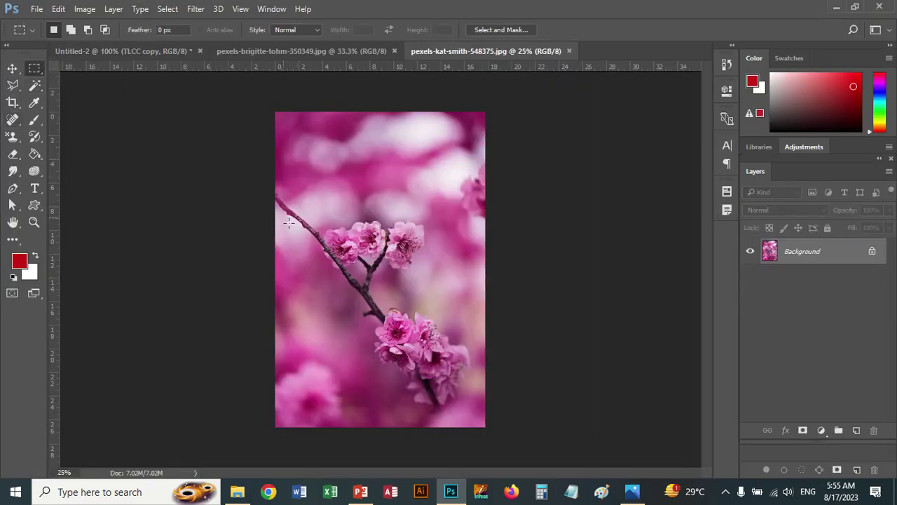
drag(296, 198, 437, 348)
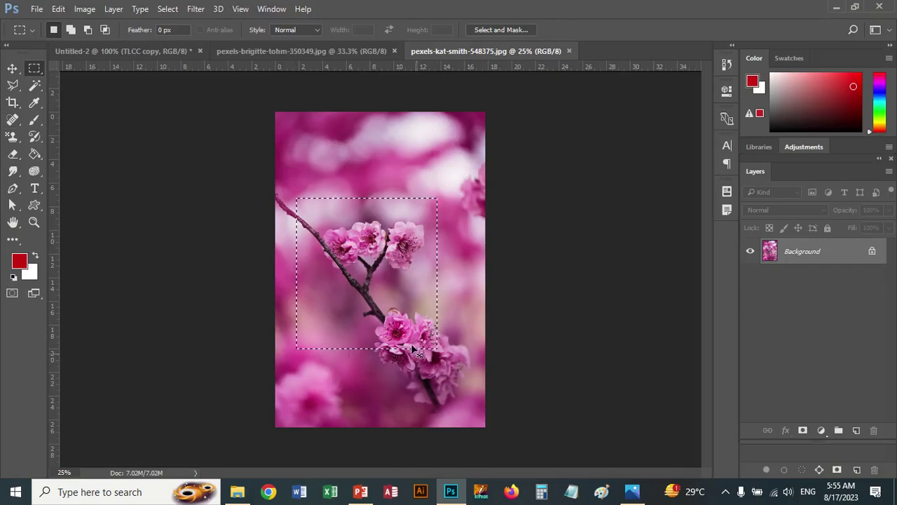
Step: Close the tulip photo and return to the TLCC document
click(281, 50)
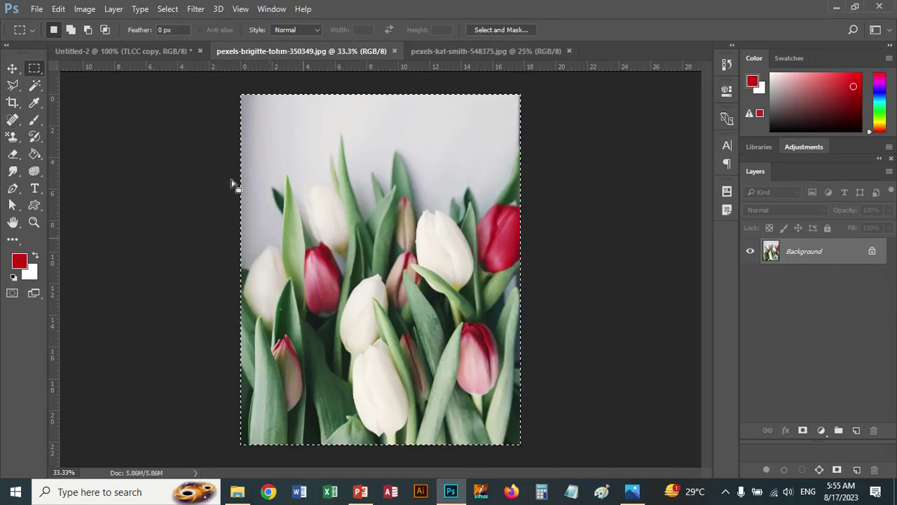
click(394, 51)
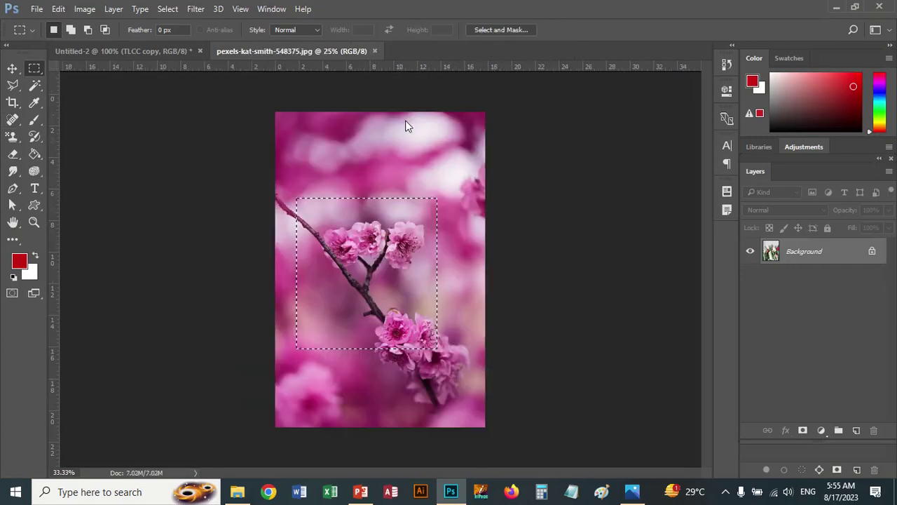
click(192, 51)
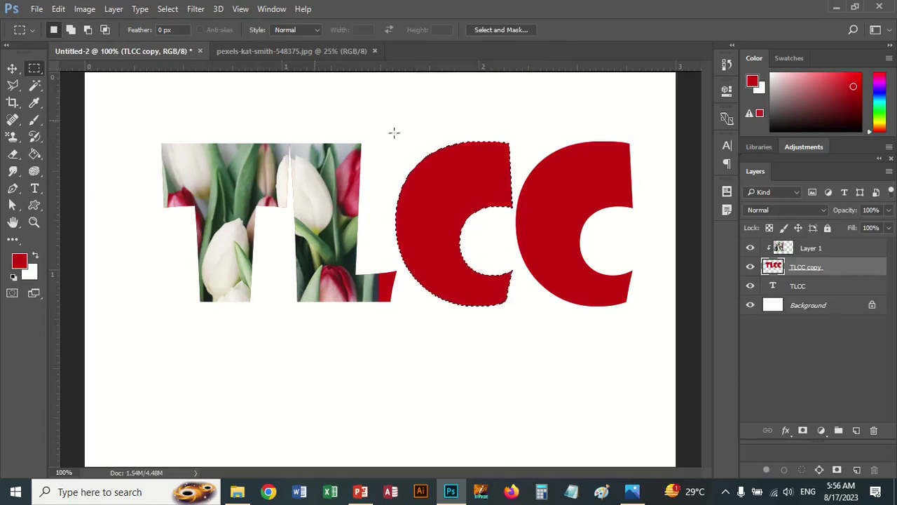
Step: Paste the blossoms into the first C, scaled to about 29% and placed over it
key(ctrl+j)
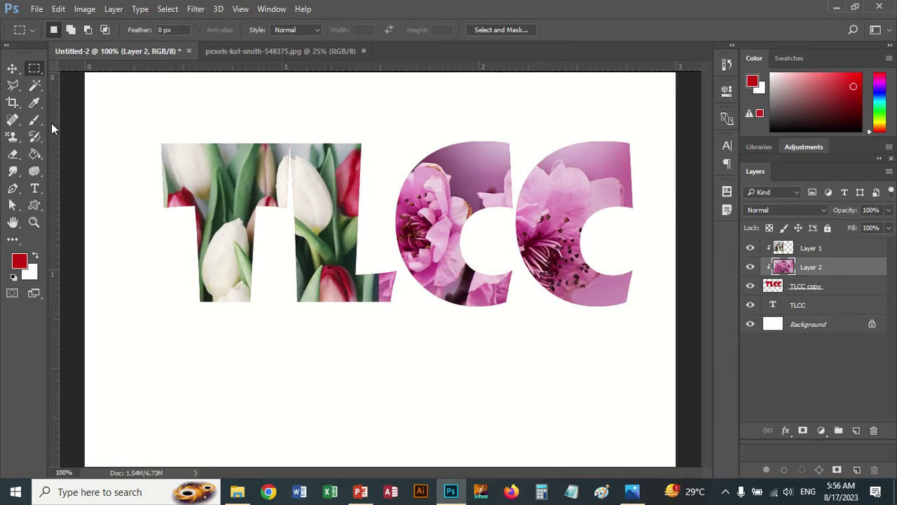
key(ctrl+t)
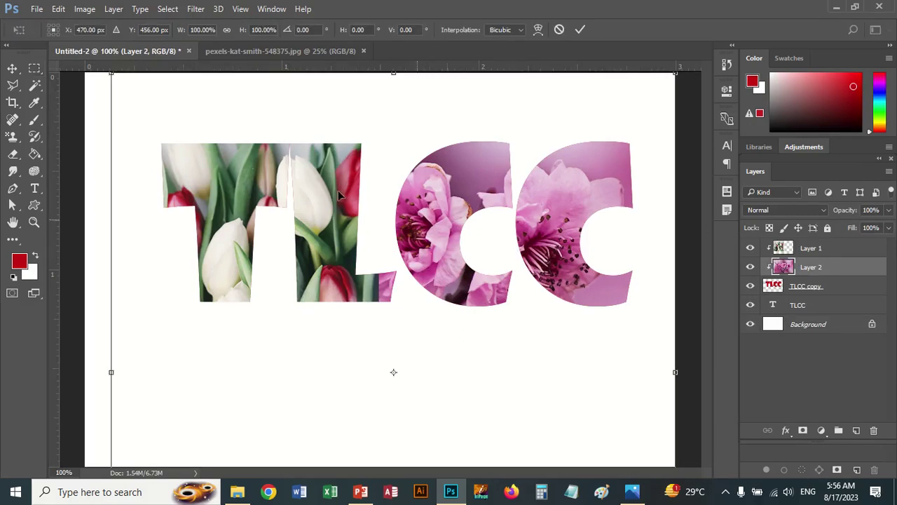
drag(110, 72, 312, 287)
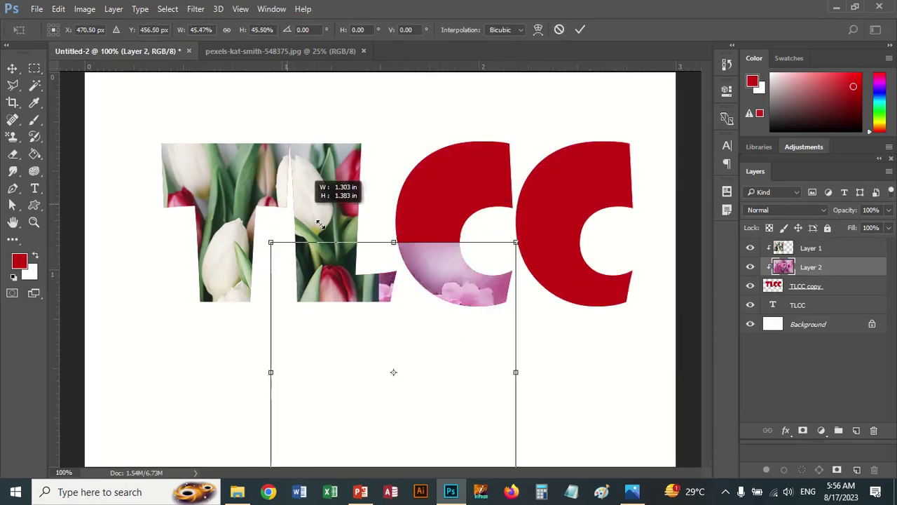
drag(433, 338, 491, 188)
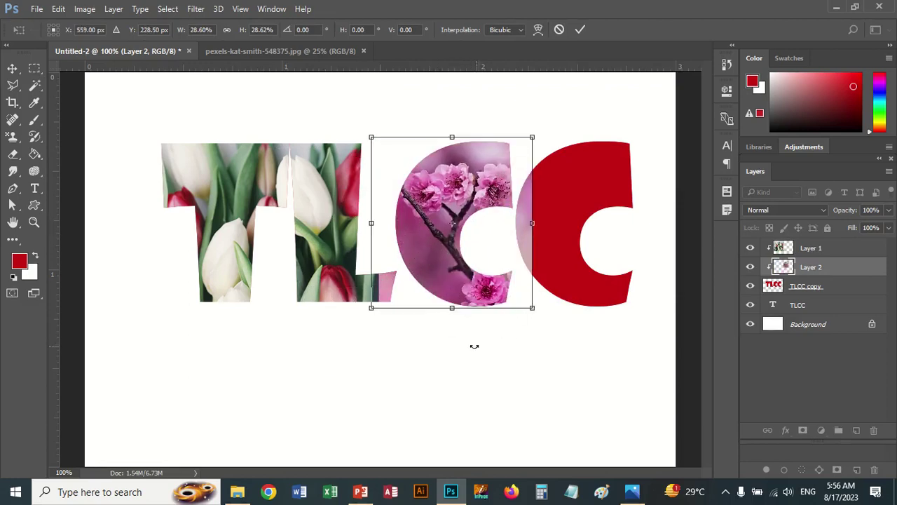
mouse_move(476, 283)
mouse_down()
mouse_move(449, 233)
mouse_move(464, 241)
mouse_up()
key(m)
Step: Select Layer 2 and nudge the blossoms slightly inside the first C with the Move tool
key(v)
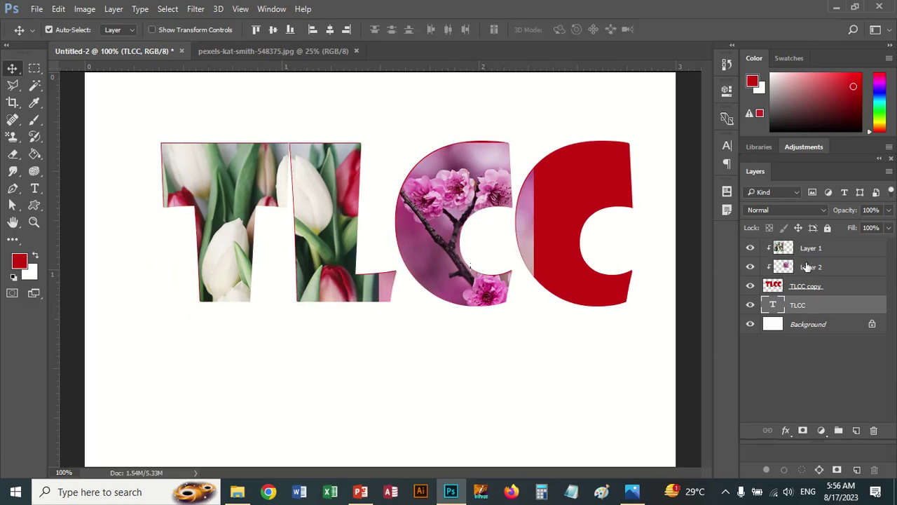
click(815, 286)
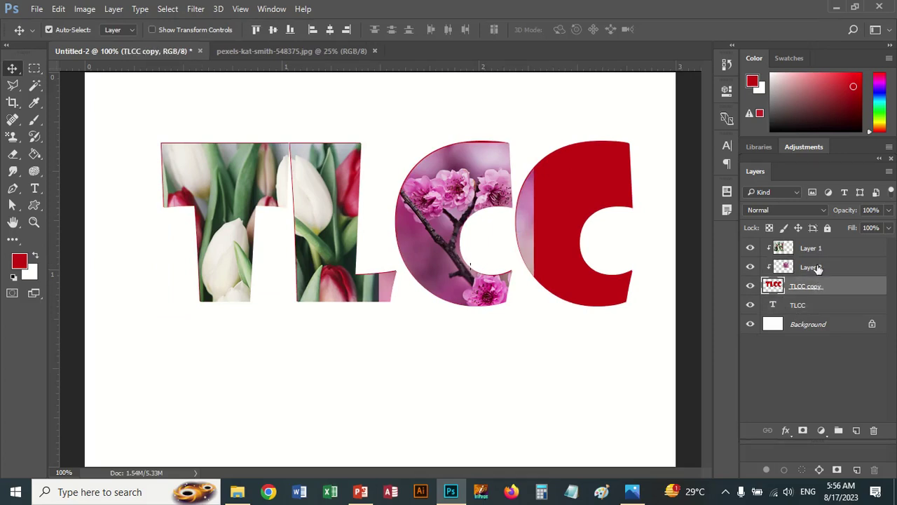
click(816, 269)
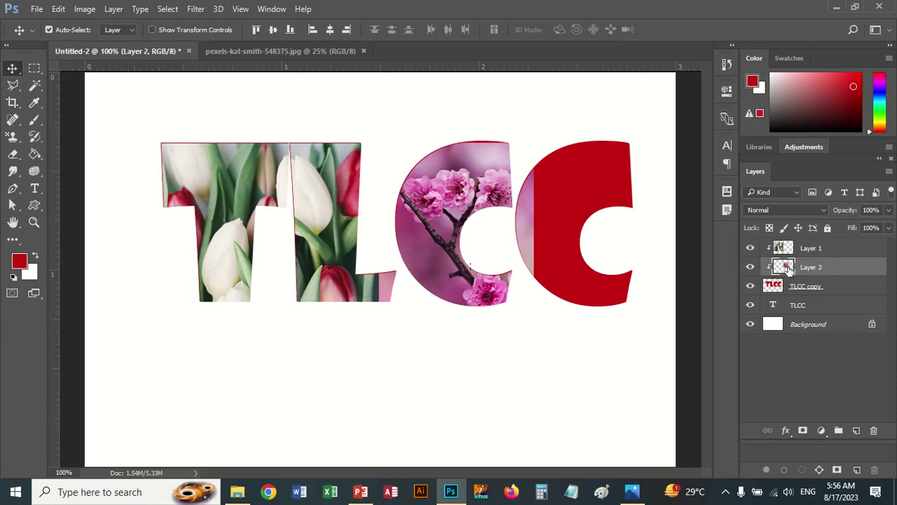
mouse_move(482, 197)
mouse_down()
mouse_move(476, 178)
mouse_move(484, 183)
mouse_up()
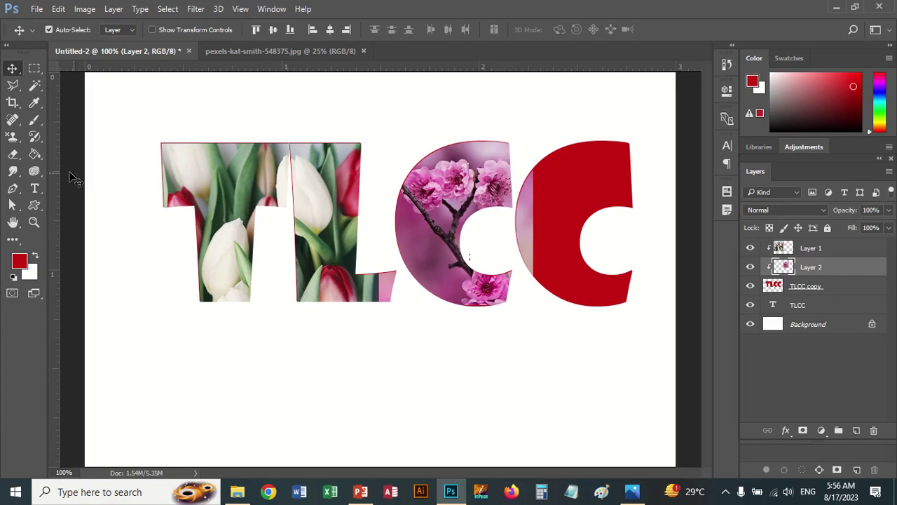
click(14, 155)
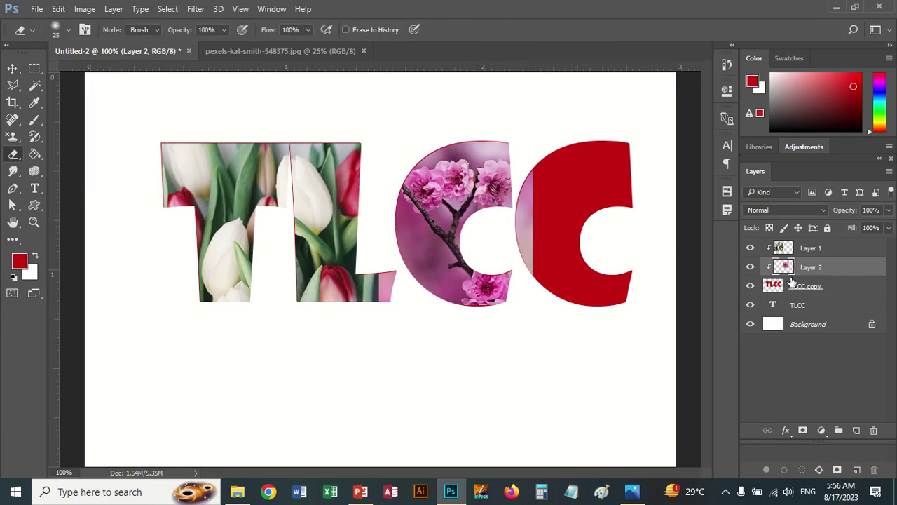
Step: Toggle the TLCC copy and original TLCC layers to check letter coverage
click(797, 288)
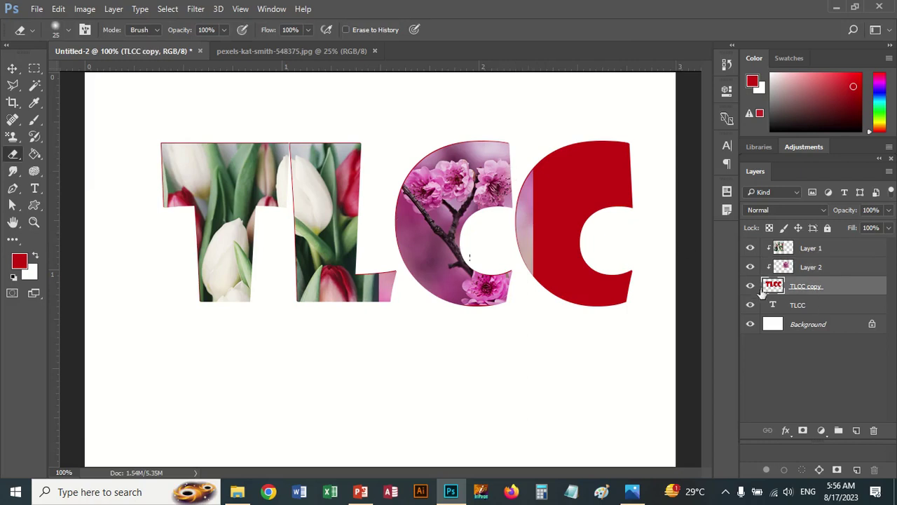
click(751, 288)
right_click(15, 160)
click(71, 153)
click(749, 306)
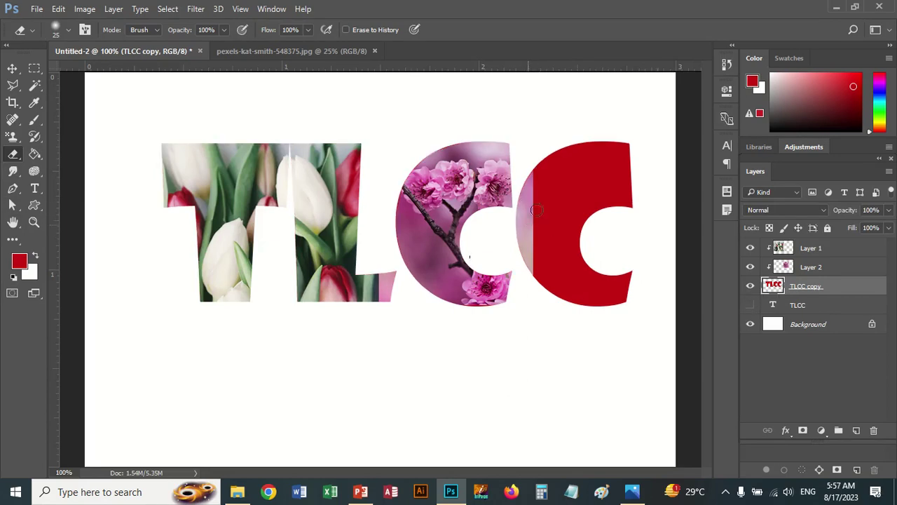
click(750, 286)
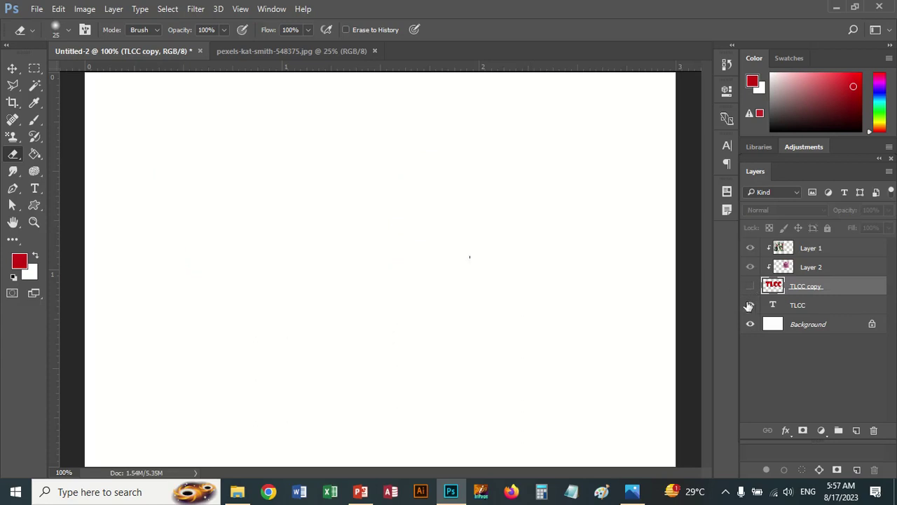
click(751, 305)
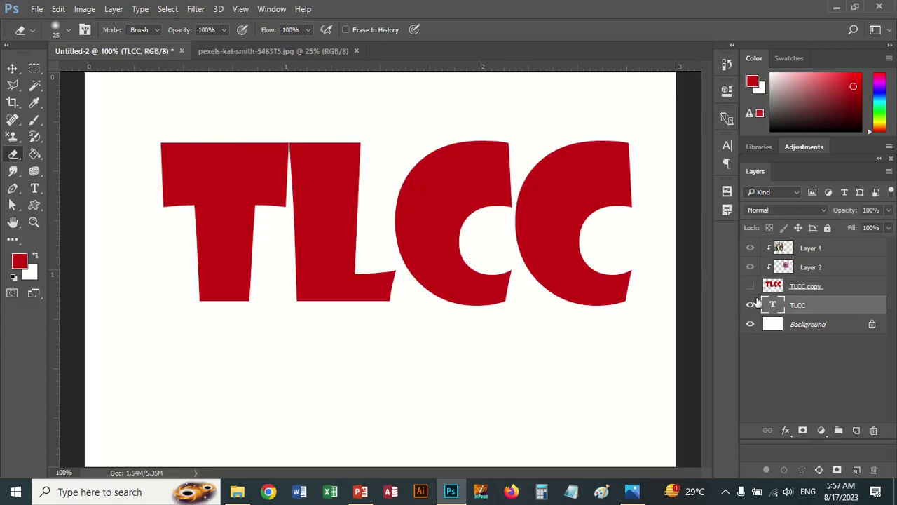
click(751, 287)
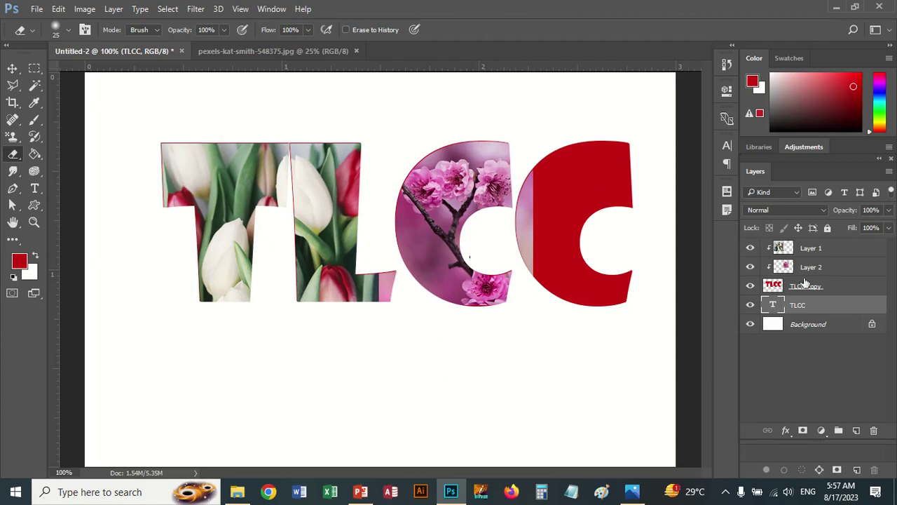
Step: Toggle the tulip and blossom layers to check how much each covers
click(757, 269)
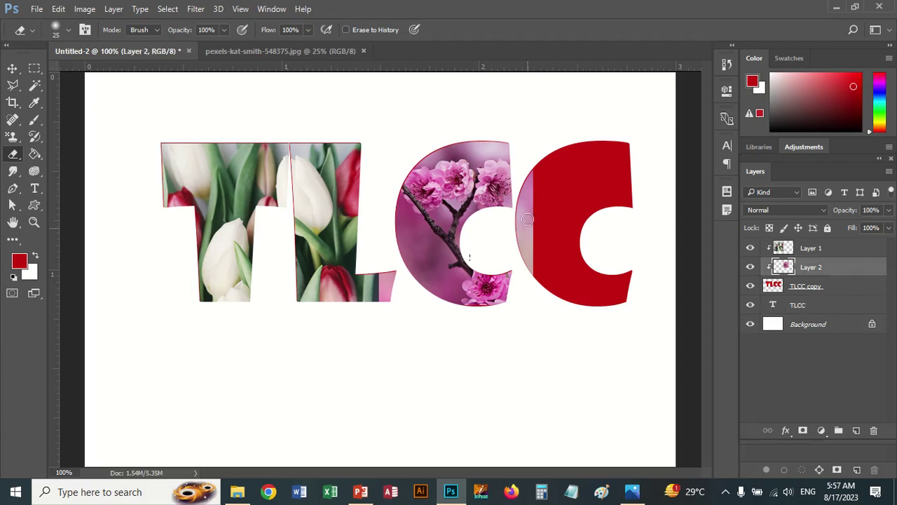
click(751, 249)
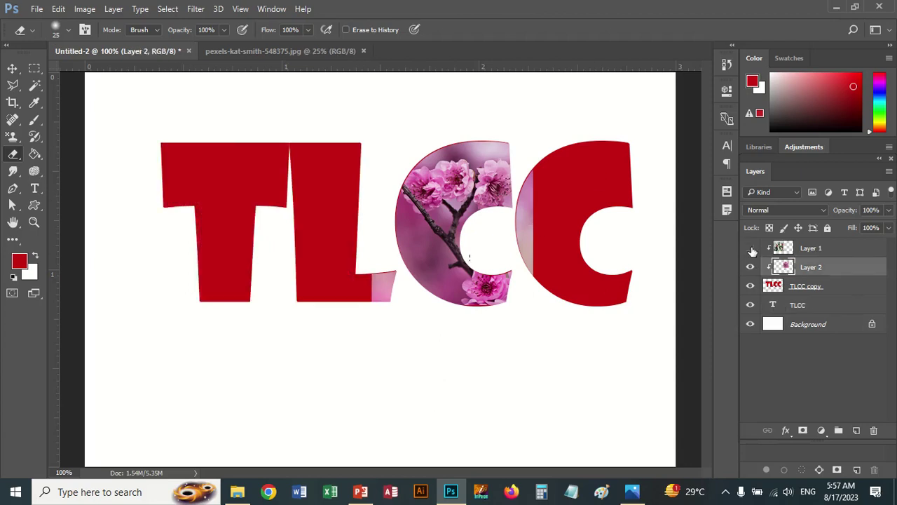
click(751, 249)
click(750, 267)
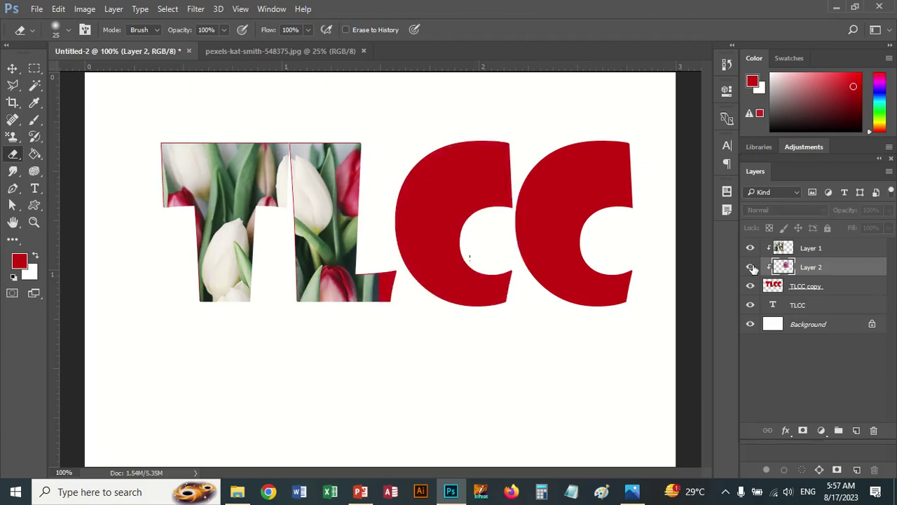
click(751, 267)
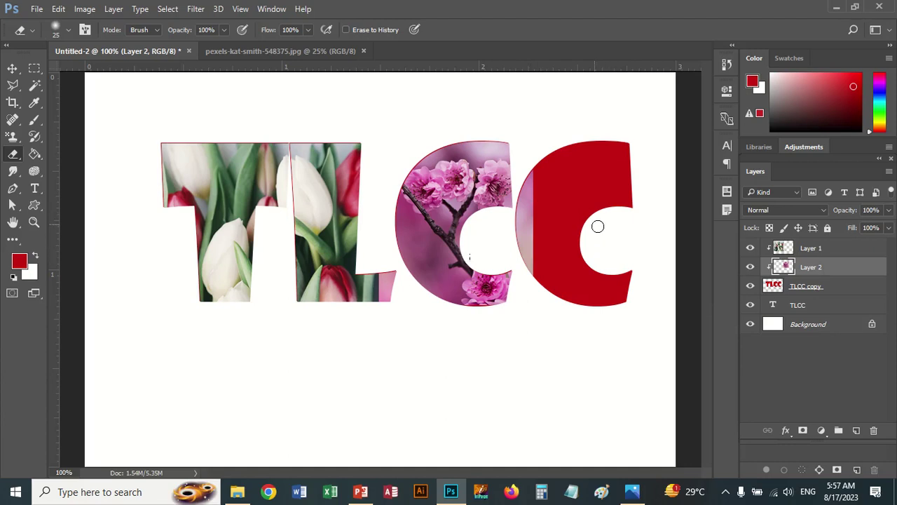
Step: Magic Wand-select the red second C on TLCC copy, then bring up File > Open
click(784, 288)
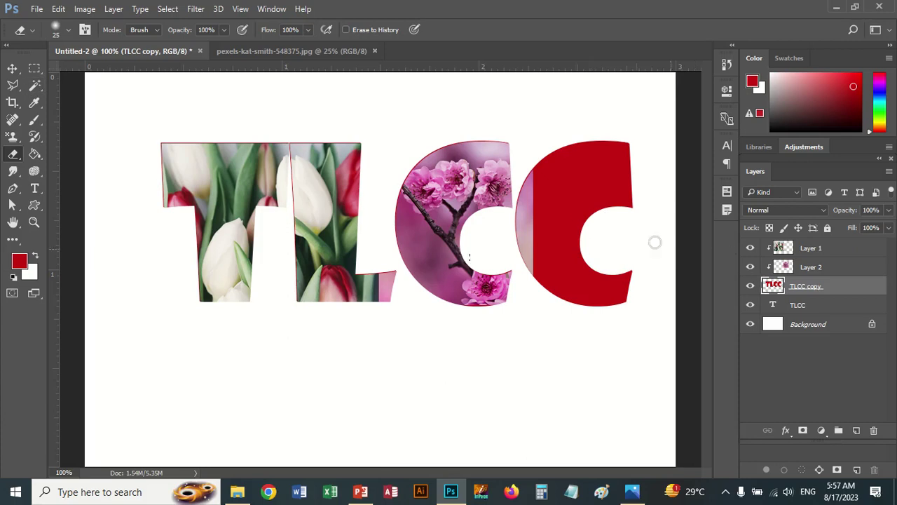
key(w)
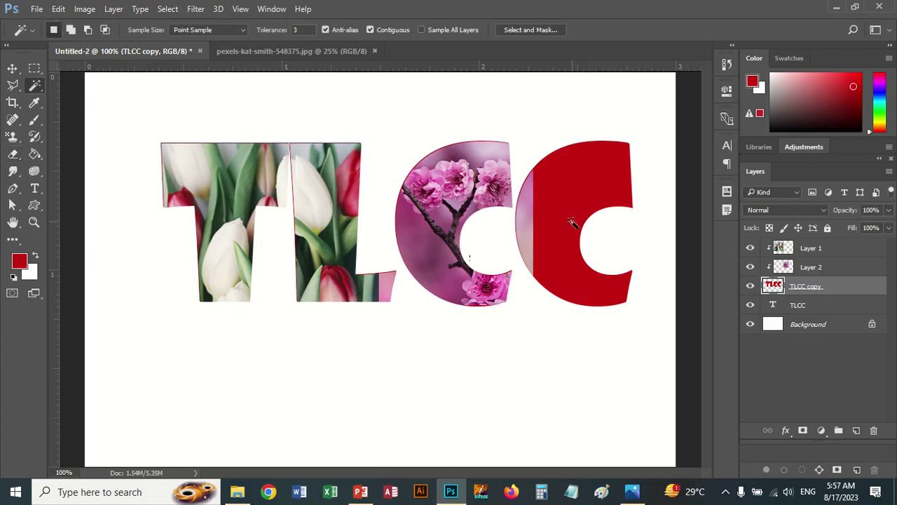
click(566, 222)
click(38, 9)
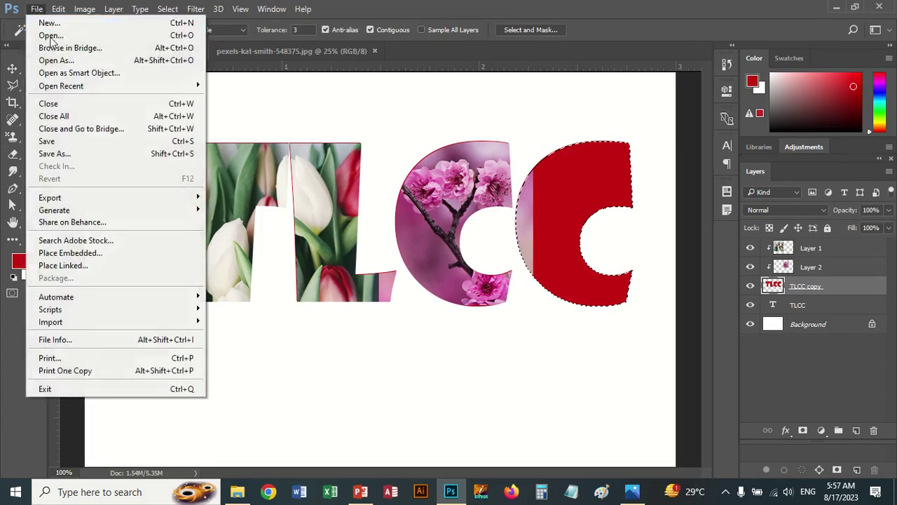
click(50, 35)
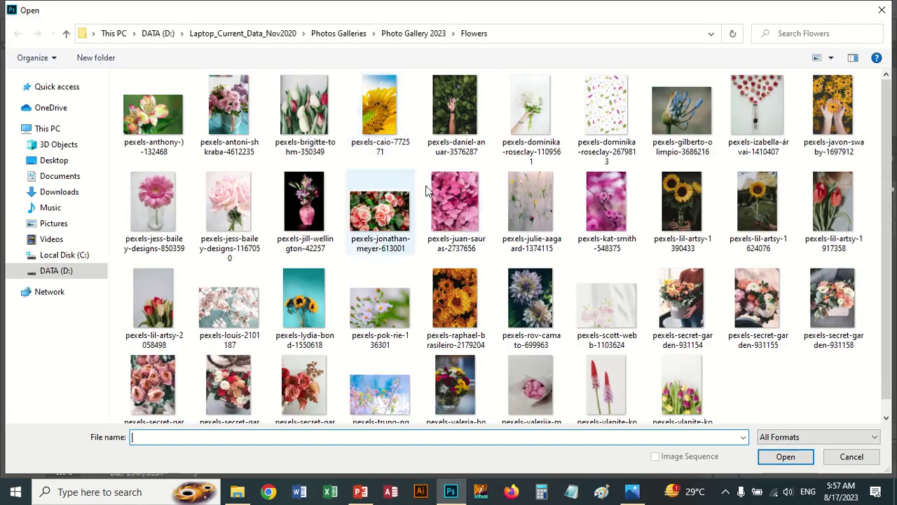
Step: Open sunflower photo pexels-caio-772571 and draw a rectangle around the two bees
double_click(384, 122)
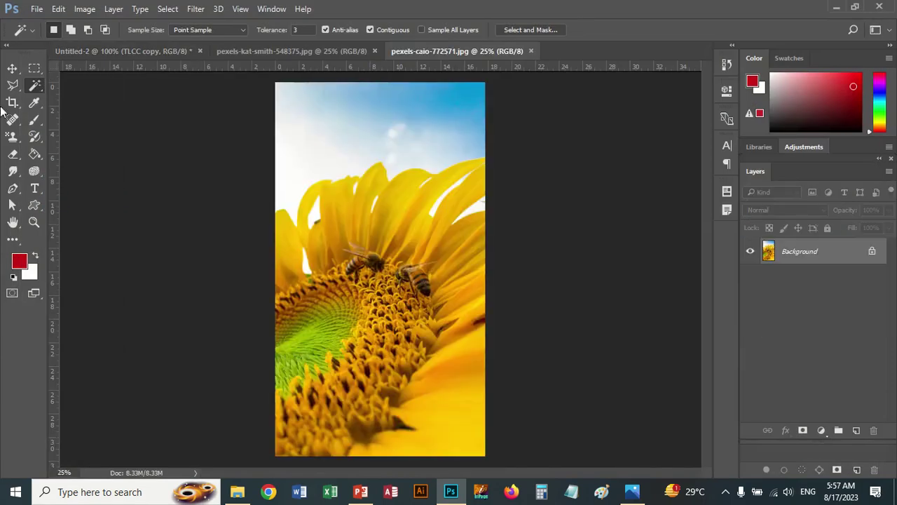
click(34, 68)
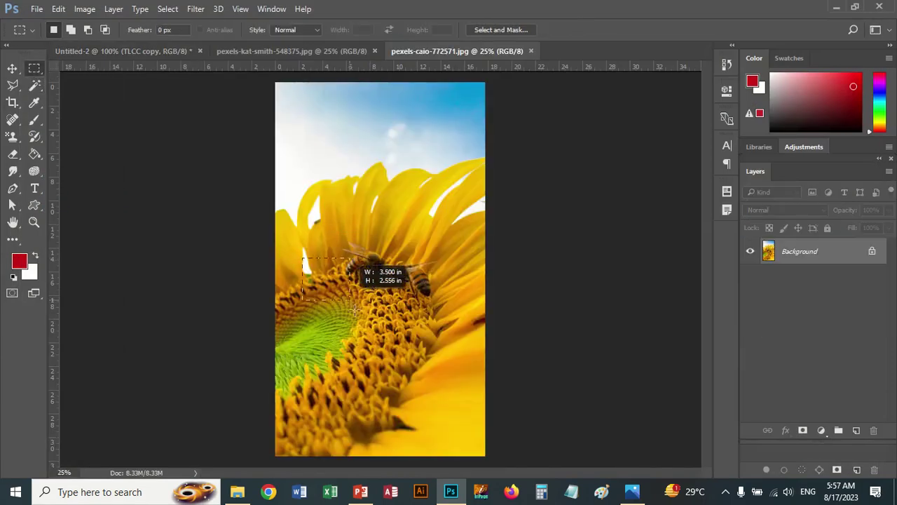
drag(302, 257, 384, 301)
mouse_move(330, 233)
mouse_down()
mouse_move(404, 300)
mouse_move(409, 319)
mouse_up()
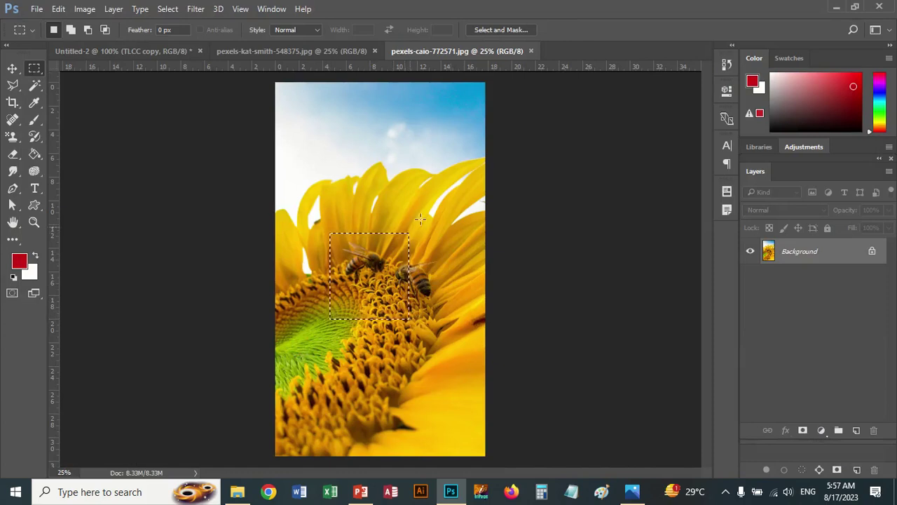
Step: Close the sunflower photo, paste the bee crop clipped into TLCC, and move Layer 3 above Layer 2
click(532, 51)
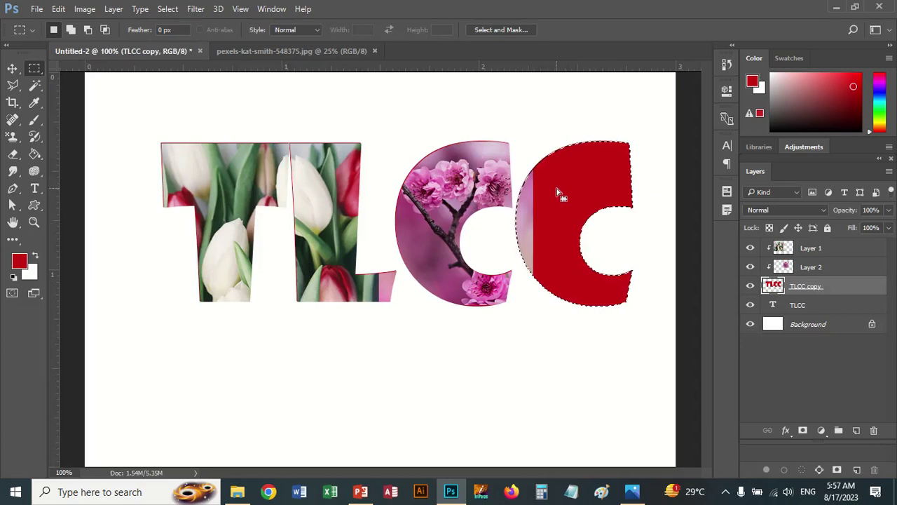
key(ctrl+v)
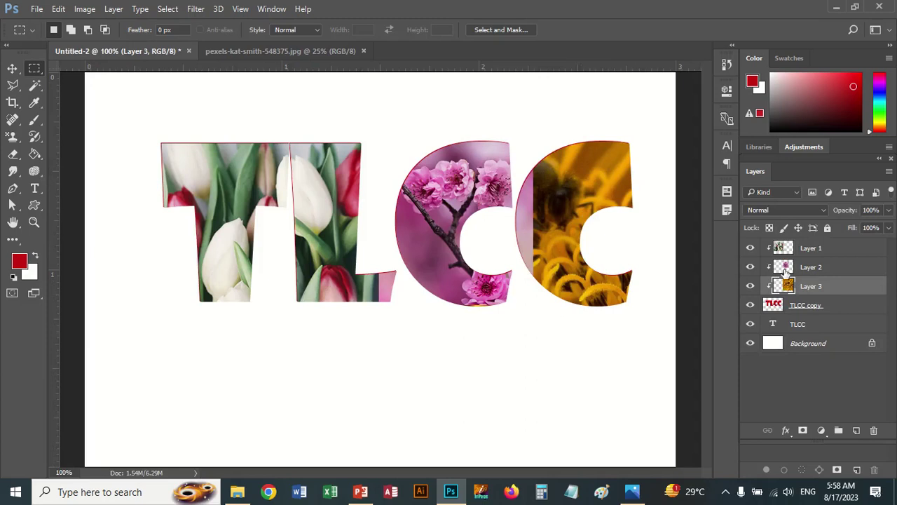
drag(806, 285, 802, 260)
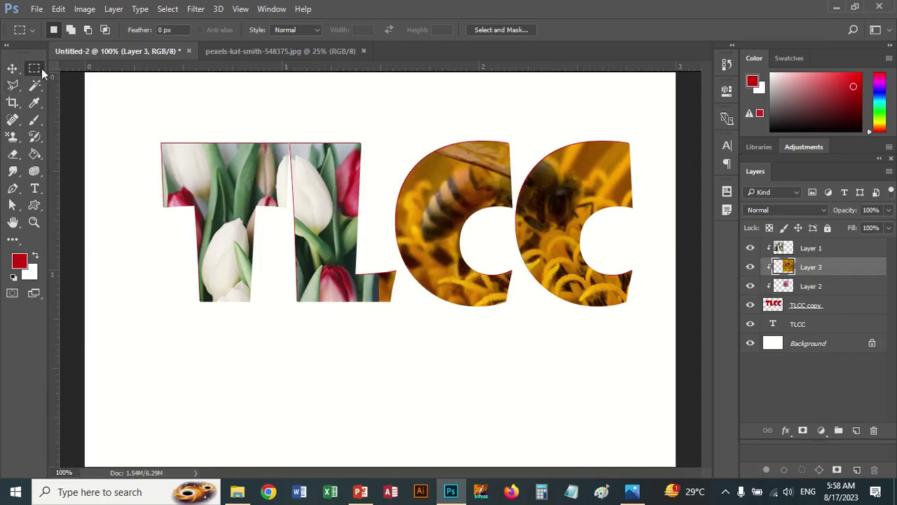
Step: Outline the first C with the Polygonal Lasso, delete Layer 3's bees there, and deselect
click(13, 85)
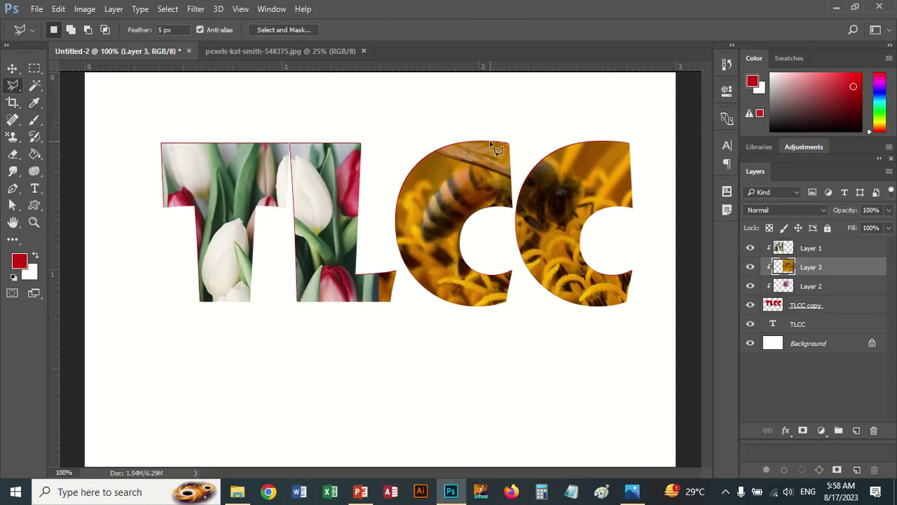
click(483, 119)
click(380, 163)
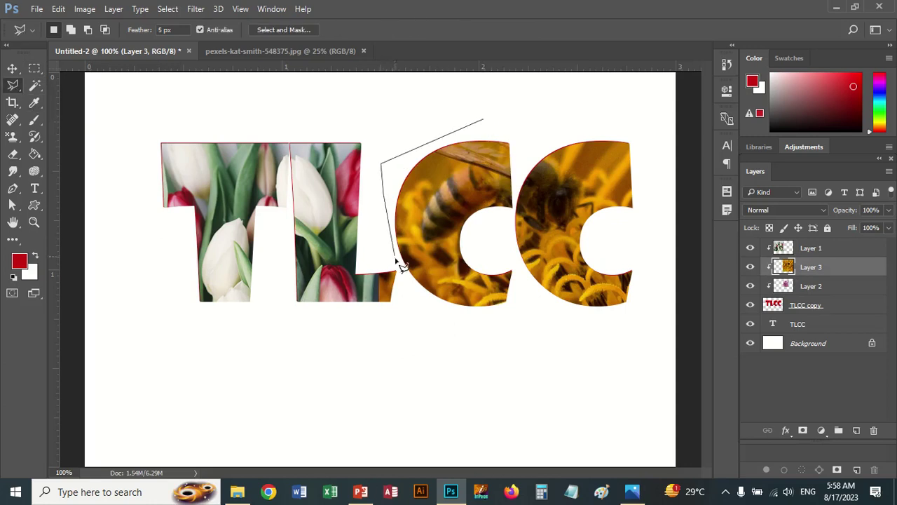
click(397, 254)
click(429, 307)
click(465, 329)
click(541, 323)
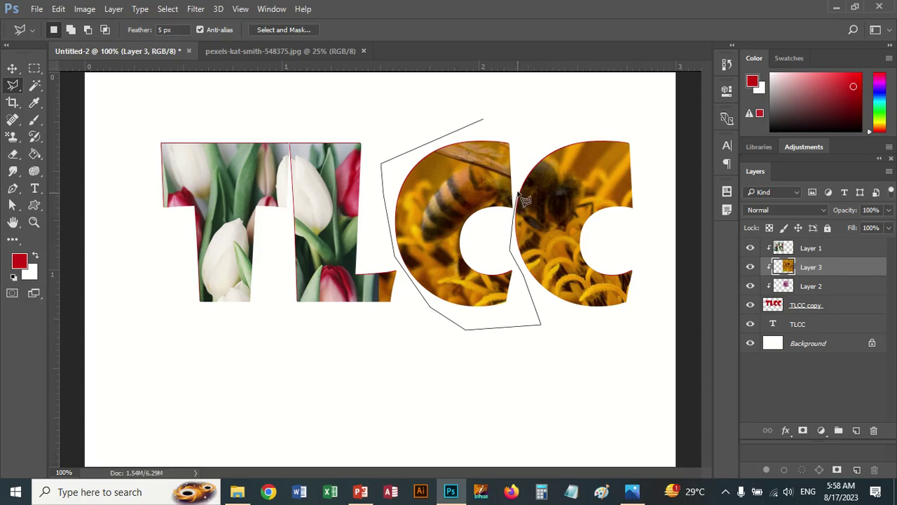
click(522, 131)
click(481, 117)
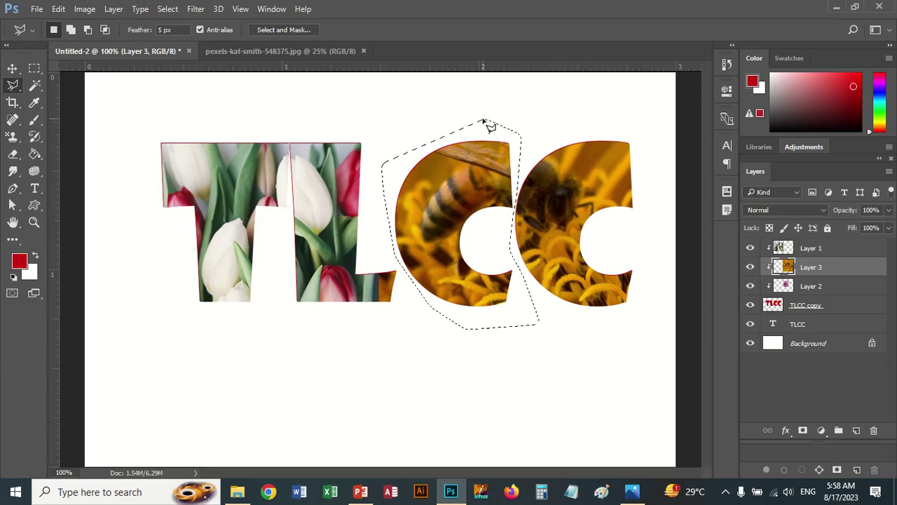
key(Delete)
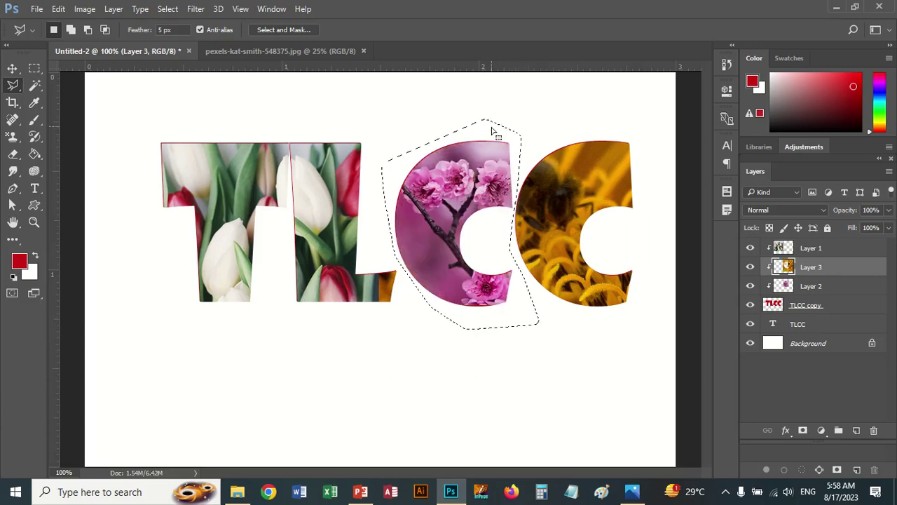
key(ctrl+d)
click(237, 493)
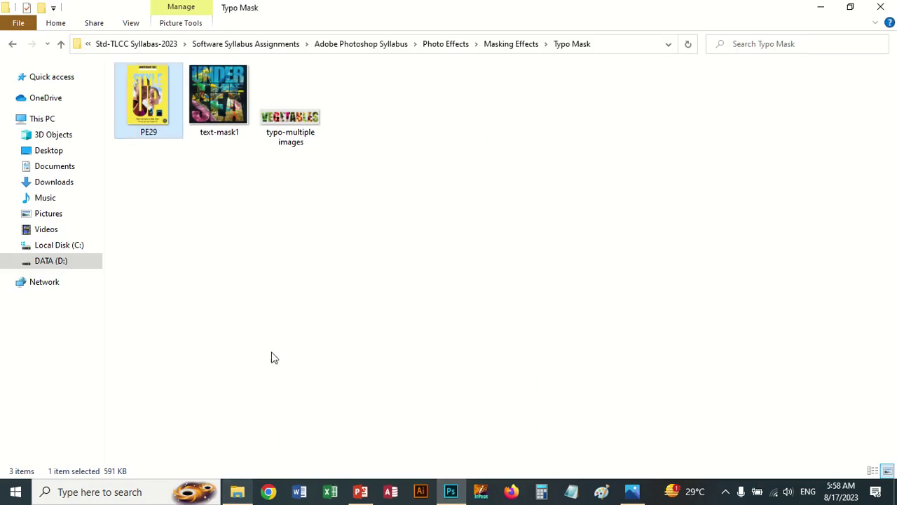
double_click(164, 100)
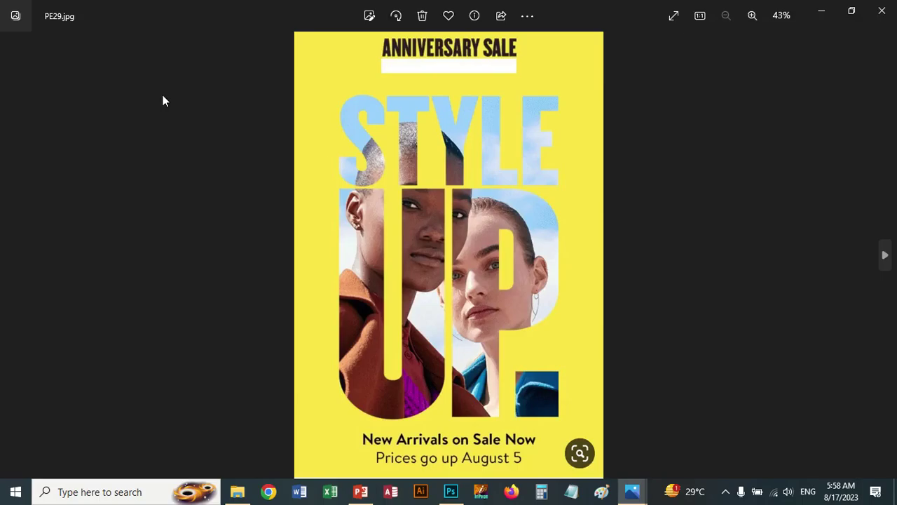
click(888, 264)
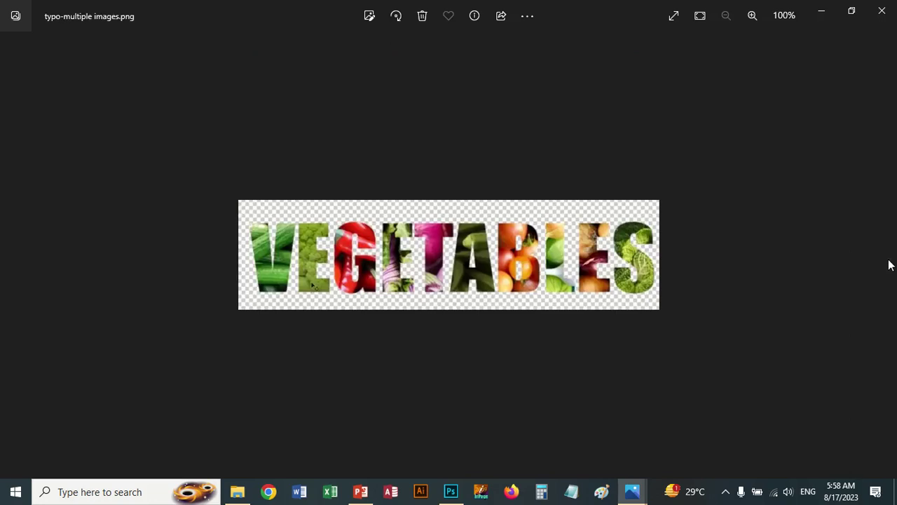
click(873, 14)
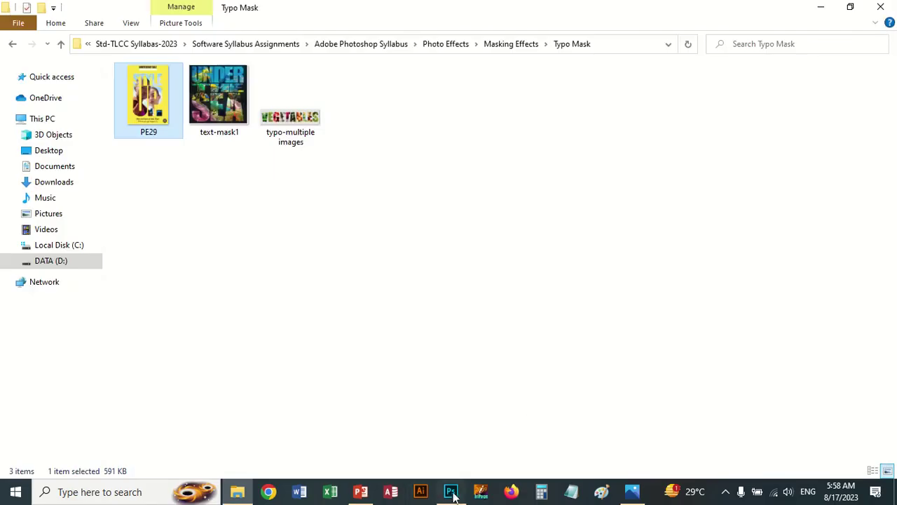
click(452, 493)
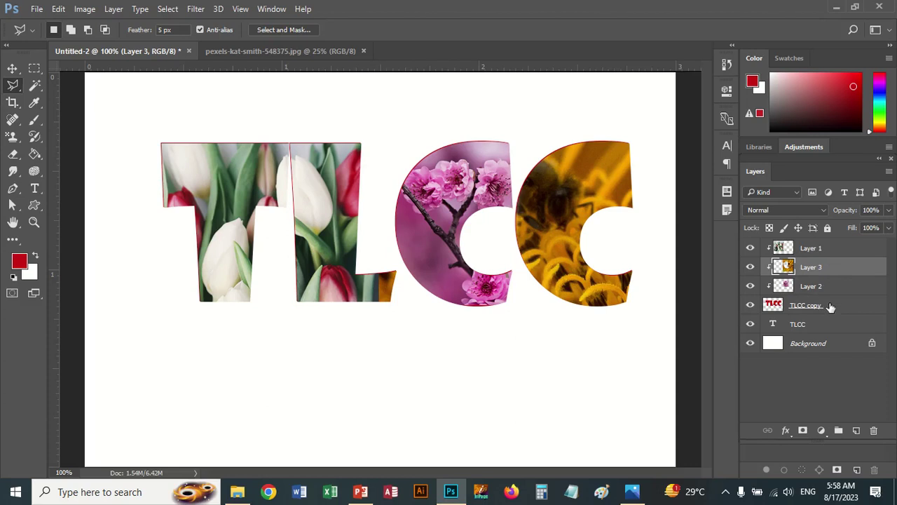
Step: Merge Layer 1 down through TLCC copy into one layer and open its Layer Style dialog
click(835, 251)
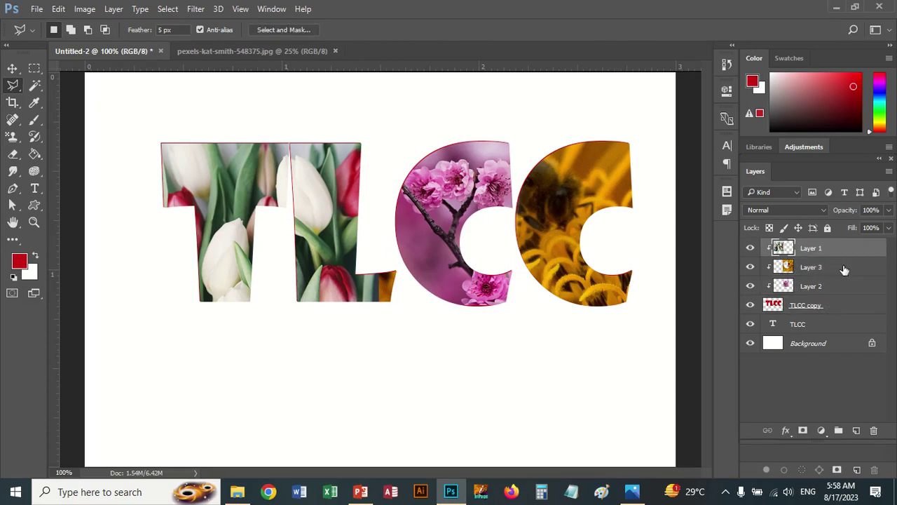
shift+click(842, 308)
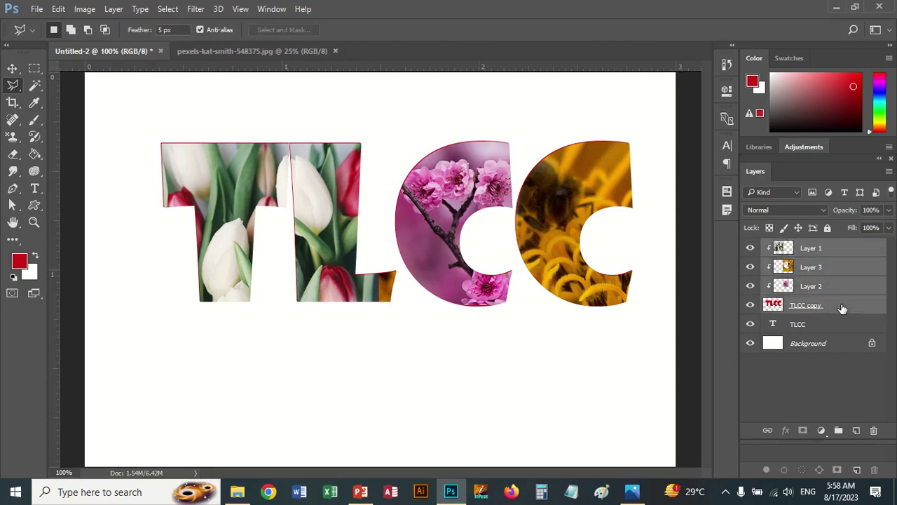
key(ctrl+e)
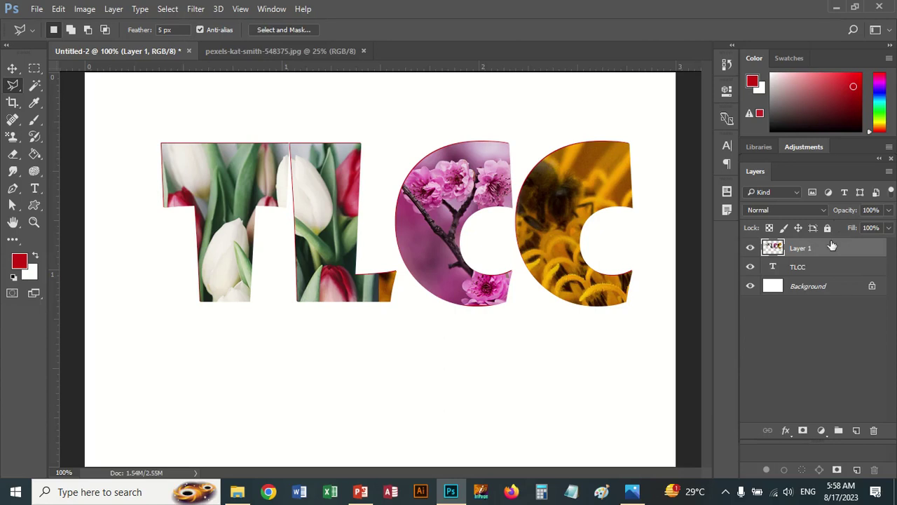
double_click(828, 251)
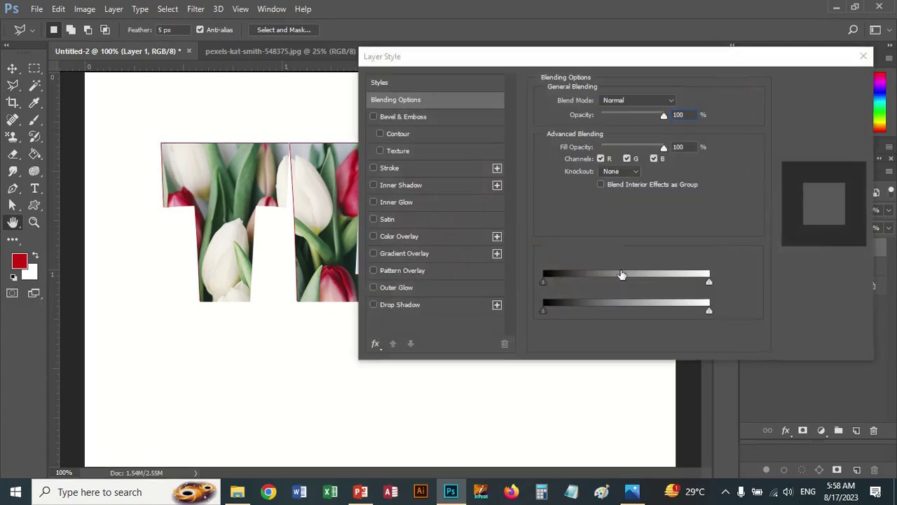
Step: Give Layer 1 a Pillow Emboss bevel with depth lowered to 84% and size 33 px, with no drop shadow
click(373, 304)
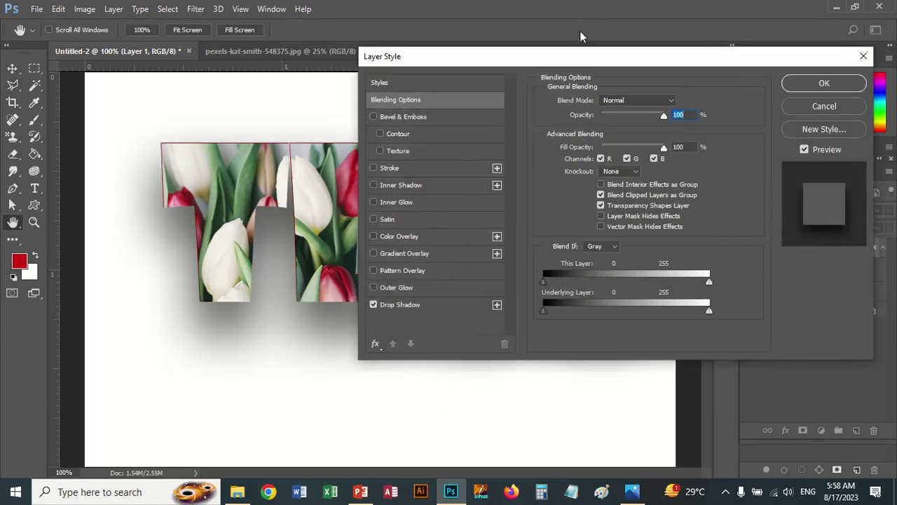
drag(631, 59, 820, 79)
click(563, 324)
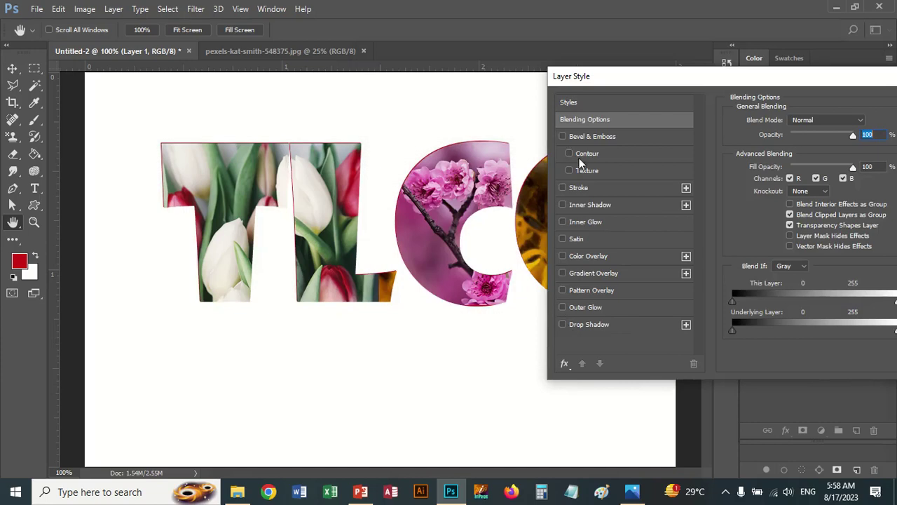
click(563, 136)
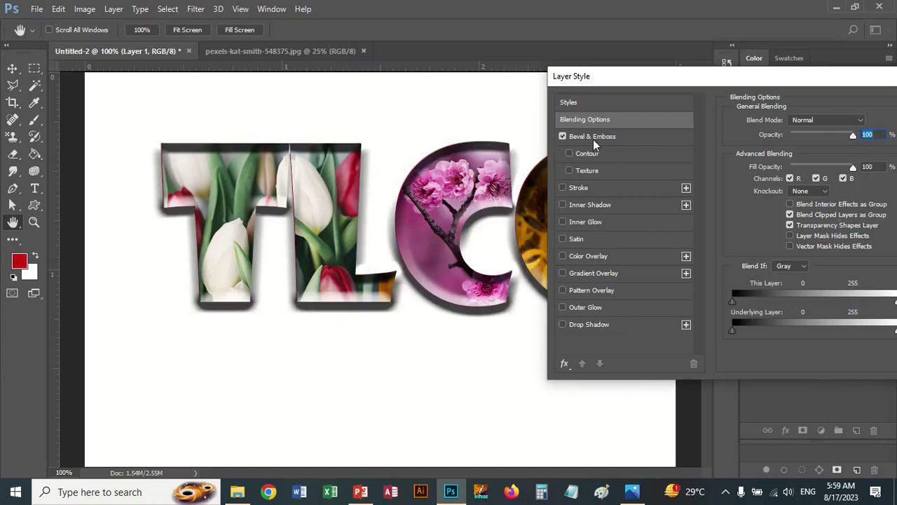
click(593, 137)
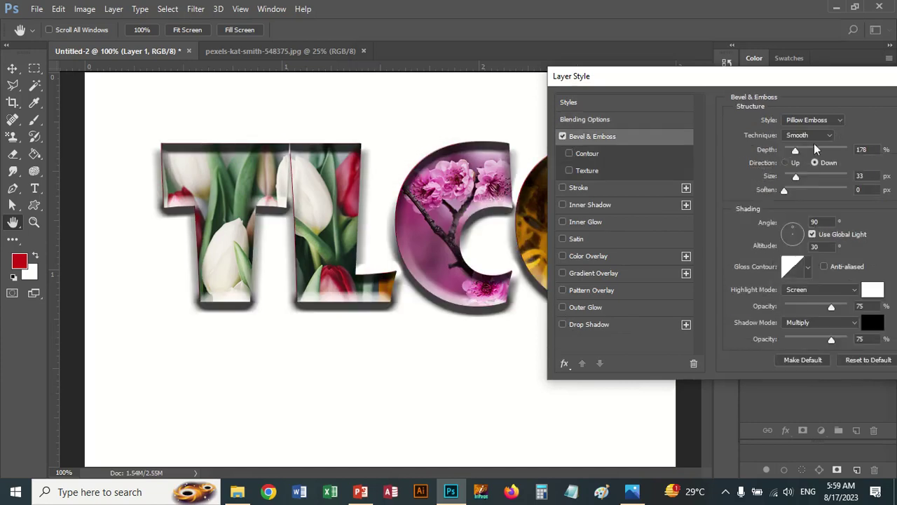
drag(796, 151, 789, 151)
drag(859, 82, 673, 120)
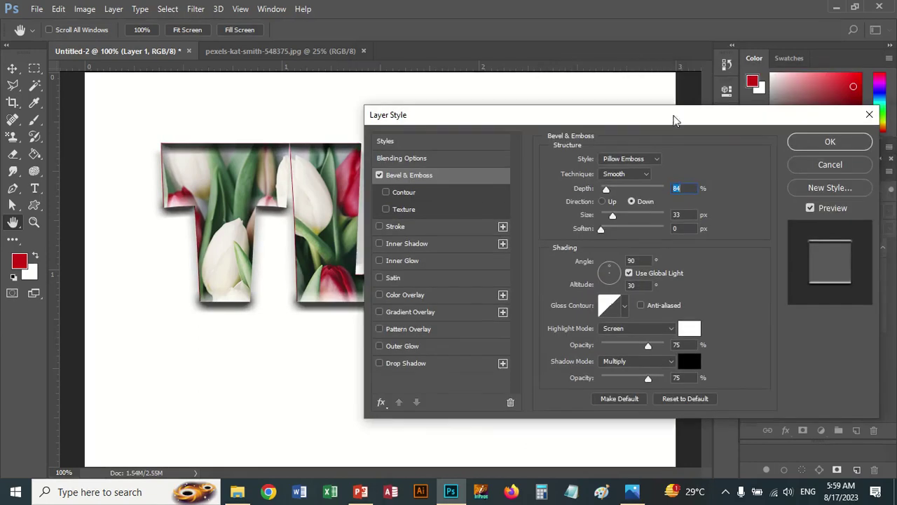
click(830, 140)
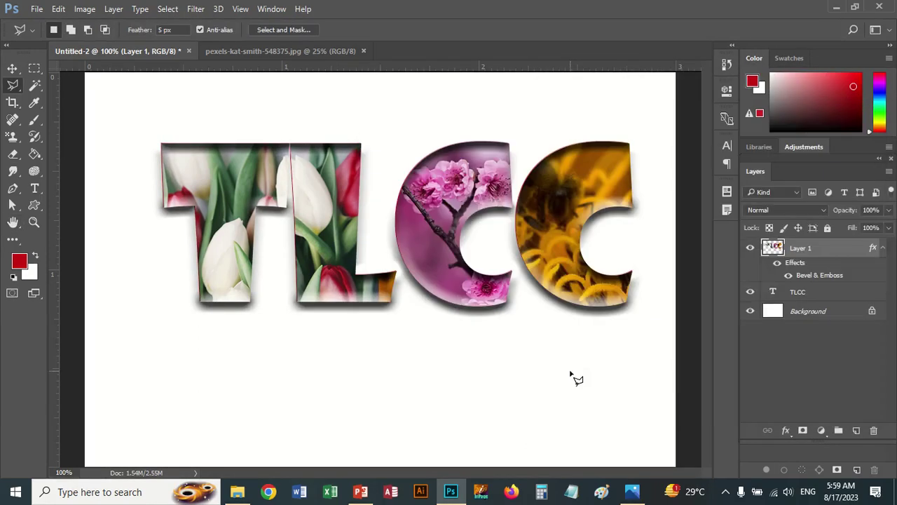